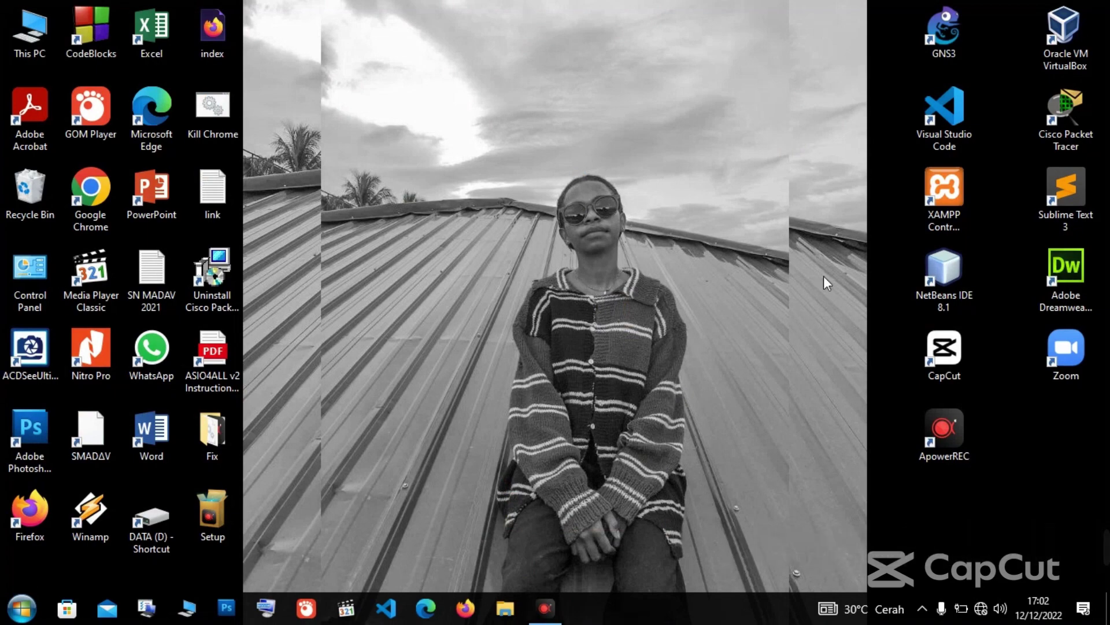
# Open Cisco Packet Tracer and place a PT router on the workspace with a PT switch below it.
pyautogui.doubleClick(1066, 112)
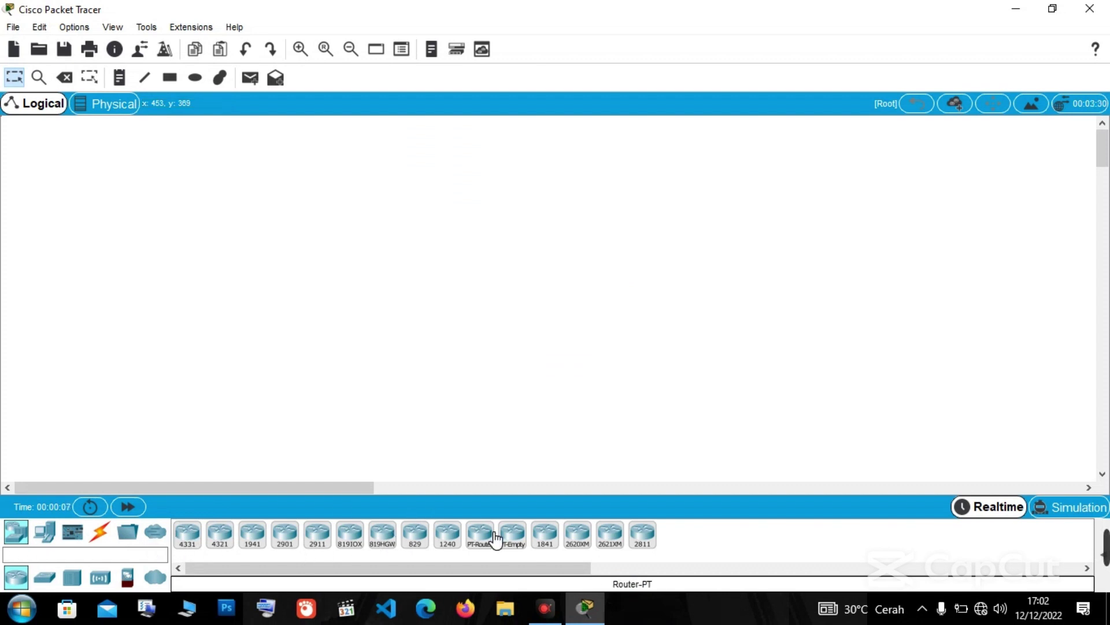
pyautogui.click(495, 535)
pyautogui.click(122, 295)
pyautogui.click(45, 578)
pyautogui.click(223, 537)
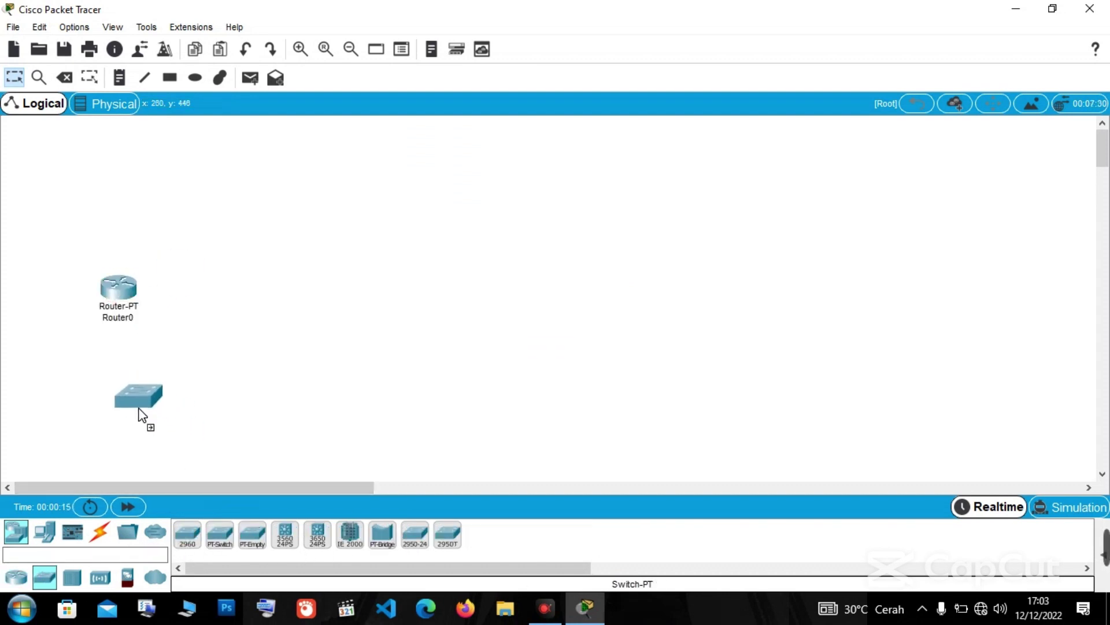
pyautogui.click(115, 400)
# Add a server beside the switch and five PCs in an arc around the router.
pyautogui.click(44, 532)
pyautogui.click(252, 535)
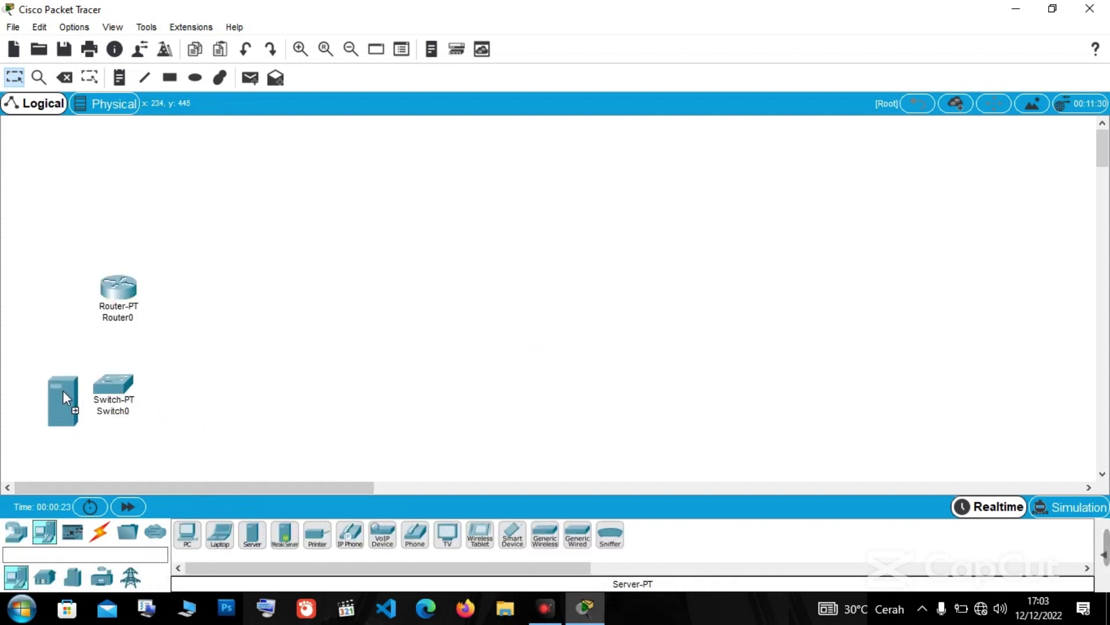
pyautogui.click(44, 379)
pyautogui.keyDown('ctrl'); pyautogui.click(187, 535); pyautogui.keyUp('ctrl')
pyautogui.click(37, 338)
pyautogui.click(44, 283)
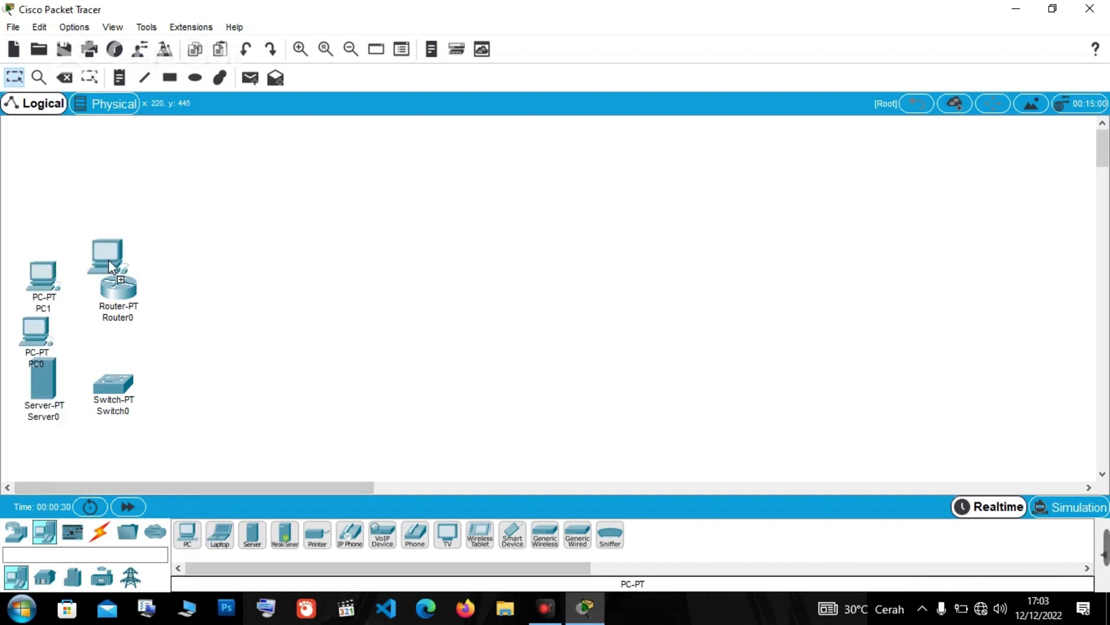
pyautogui.click(68, 238)
pyautogui.click(110, 213)
pyautogui.click(172, 221)
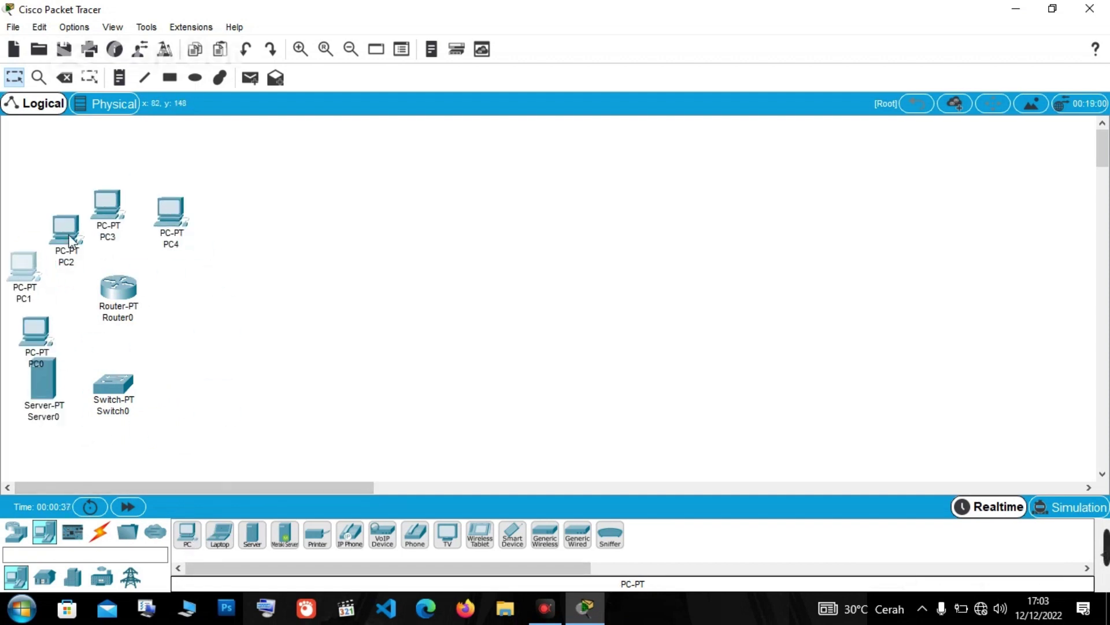
# Move PC2, PC3 and PC4 into a wider arc around the router.
pyautogui.moveTo(69, 237); pyautogui.dragTo(37, 216)
pyautogui.moveTo(109, 205); pyautogui.dragTo(93, 186)
pyautogui.moveTo(167, 217); pyautogui.dragTo(135, 198)
pyautogui.moveTo(13, 137); pyautogui.dragTo(140, 451)
pyautogui.hotkey('ctrl', 'c')
pyautogui.hotkey('ctrl', 'v')
pyautogui.moveTo(225, 288); pyautogui.dragTo(279, 294)
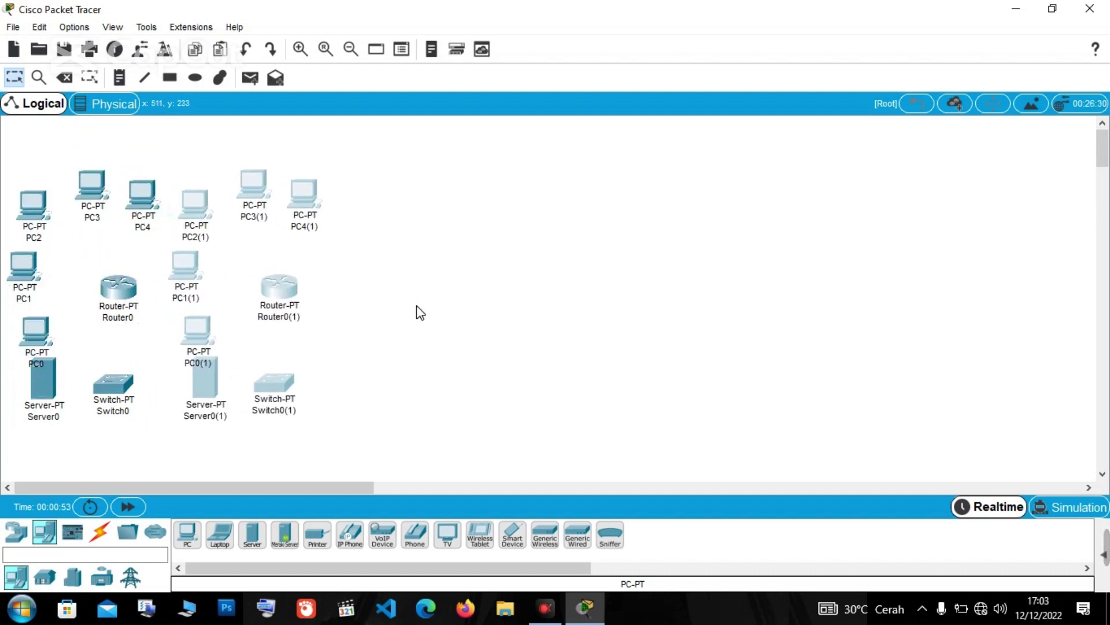
pyautogui.press('Delete')
# Connect the PT switch to the router with an automatically chosen cable.
pyautogui.click(100, 532)
pyautogui.click(188, 534)
pyautogui.click(114, 384)
pyautogui.click(123, 311)
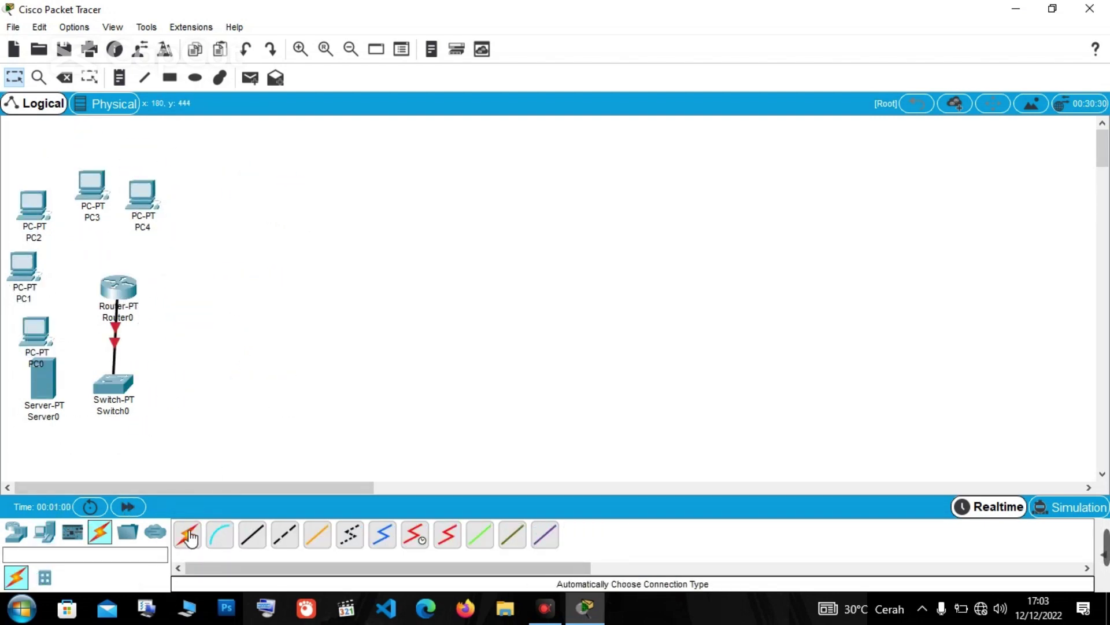
# Connect the server, PC0, PC1 and PC2 to the PT switch with automatically chosen cables.
pyautogui.click(42, 376)
pyautogui.click(112, 384)
pyautogui.click(35, 330)
pyautogui.click(113, 383)
pyautogui.click(24, 267)
pyautogui.click(114, 384)
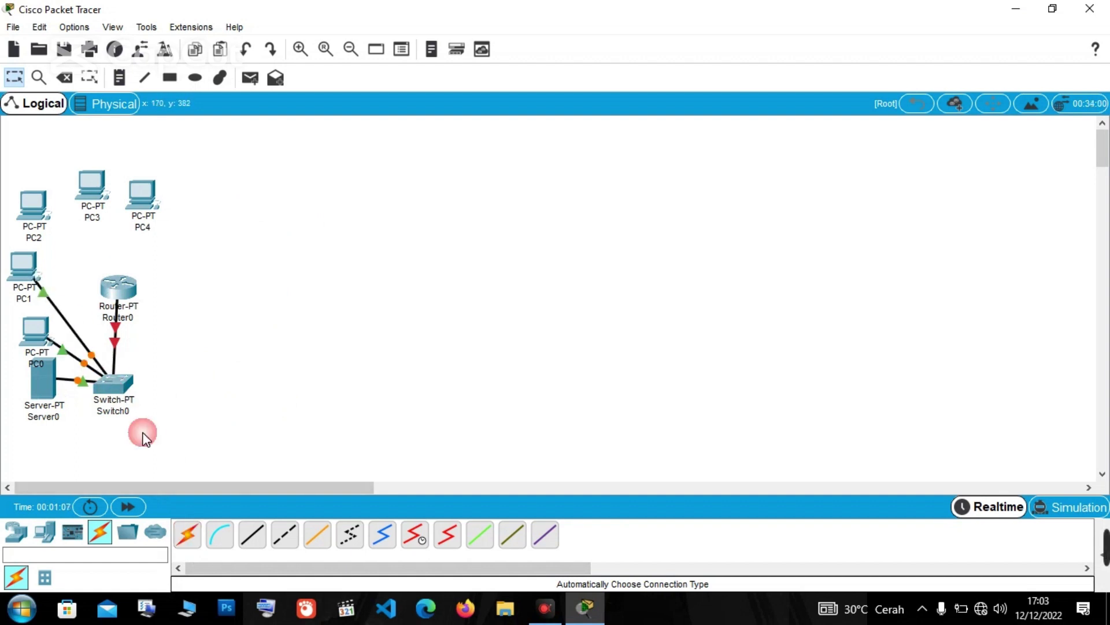
pyautogui.click(33, 204)
pyautogui.click(114, 385)
pyautogui.click(630, 323)
pyautogui.click(118, 386)
pyautogui.press('Return')
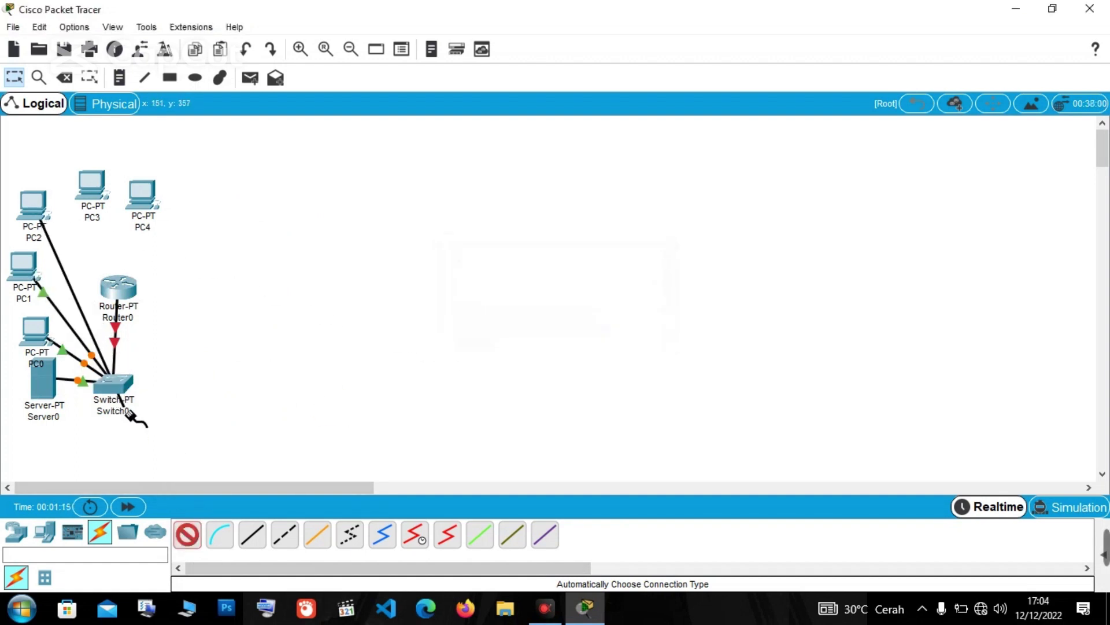
# Delete the PT switch and place a 2960 switch below the router instead.
pyautogui.click(64, 77)
pyautogui.click(113, 383)
pyautogui.click(16, 531)
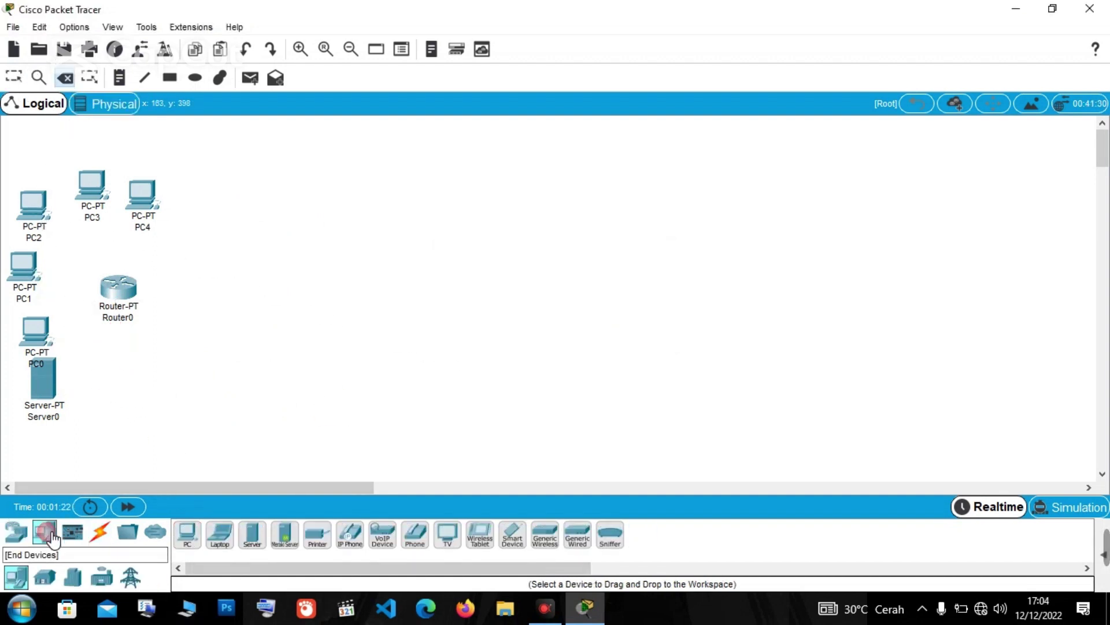
pyautogui.click(45, 577)
pyautogui.moveTo(188, 533); pyautogui.dragTo(112, 407)
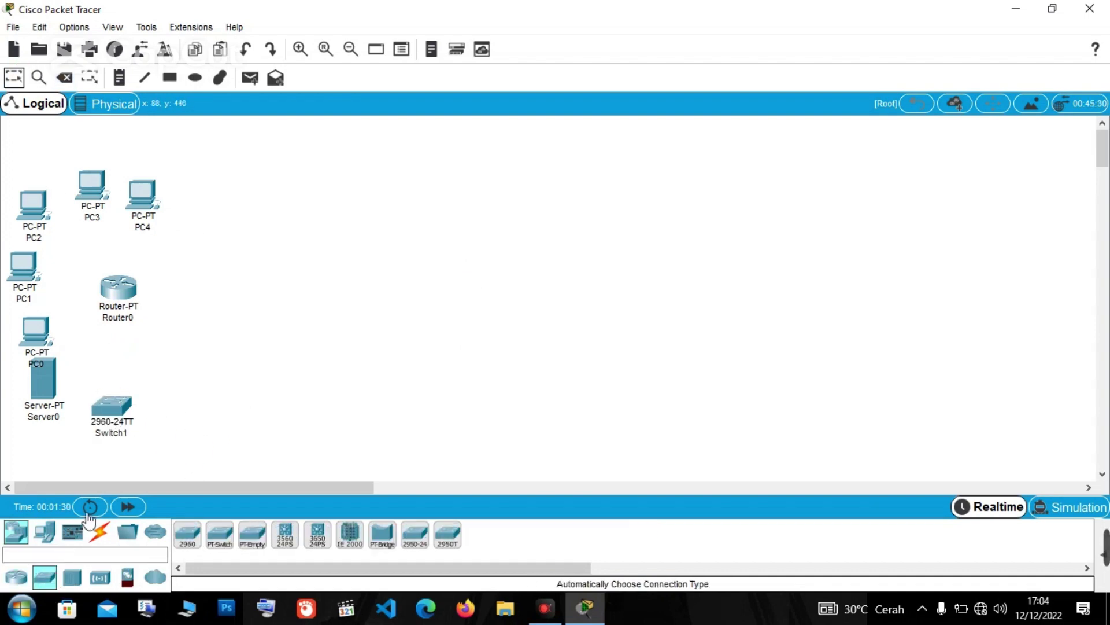
# Connect the router and PC0 to the 2960 switch with automatically chosen cables.
pyautogui.click(99, 531)
pyautogui.click(188, 534)
pyautogui.click(119, 287)
pyautogui.click(115, 405)
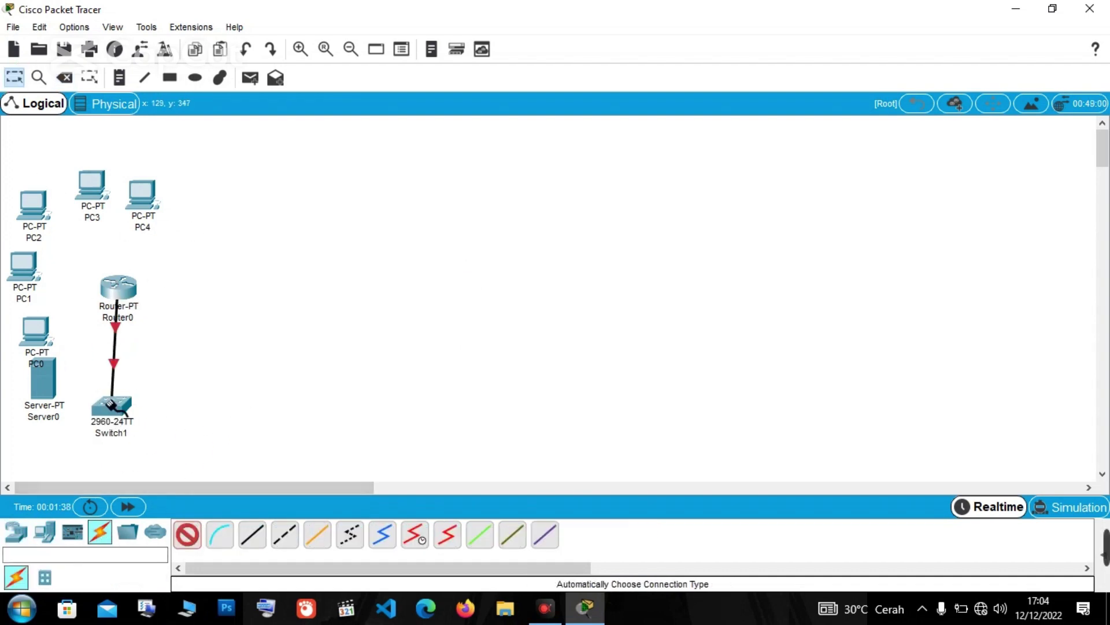
pyautogui.click(188, 534)
pyautogui.click(35, 331)
pyautogui.click(115, 412)
# Connect PC4, PC3 and PC2 to the 2960 switch with automatically chosen cables.
pyautogui.click(188, 533)
pyautogui.click(118, 287)
pyautogui.click(142, 194)
pyautogui.click(187, 534)
pyautogui.click(113, 405)
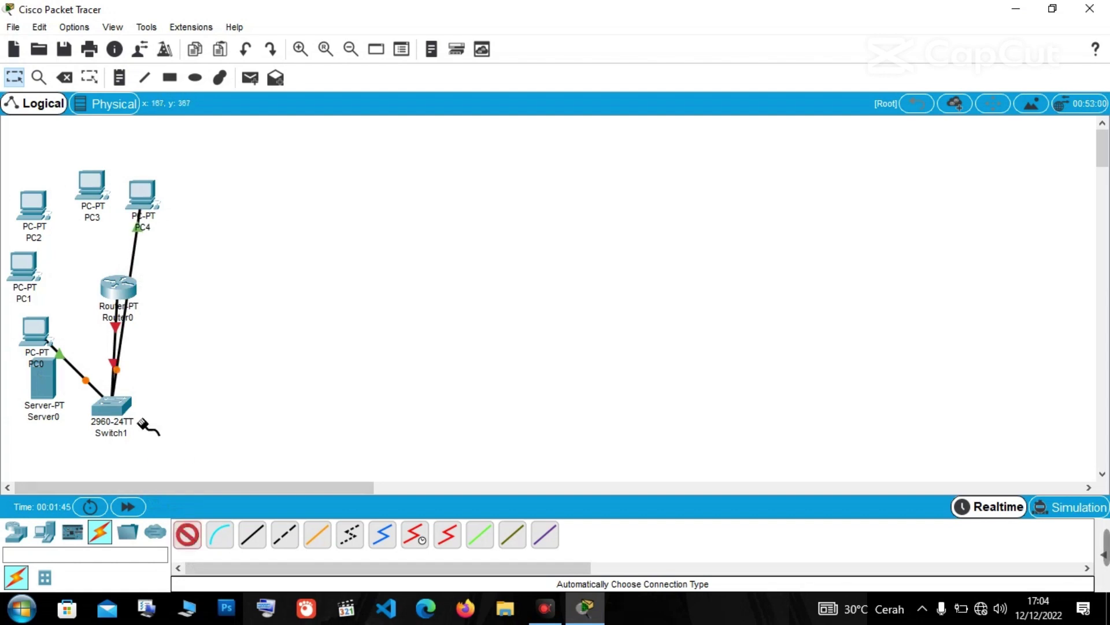
pyautogui.click(91, 185)
pyautogui.click(187, 534)
pyautogui.click(114, 406)
pyautogui.click(34, 202)
pyautogui.click(188, 533)
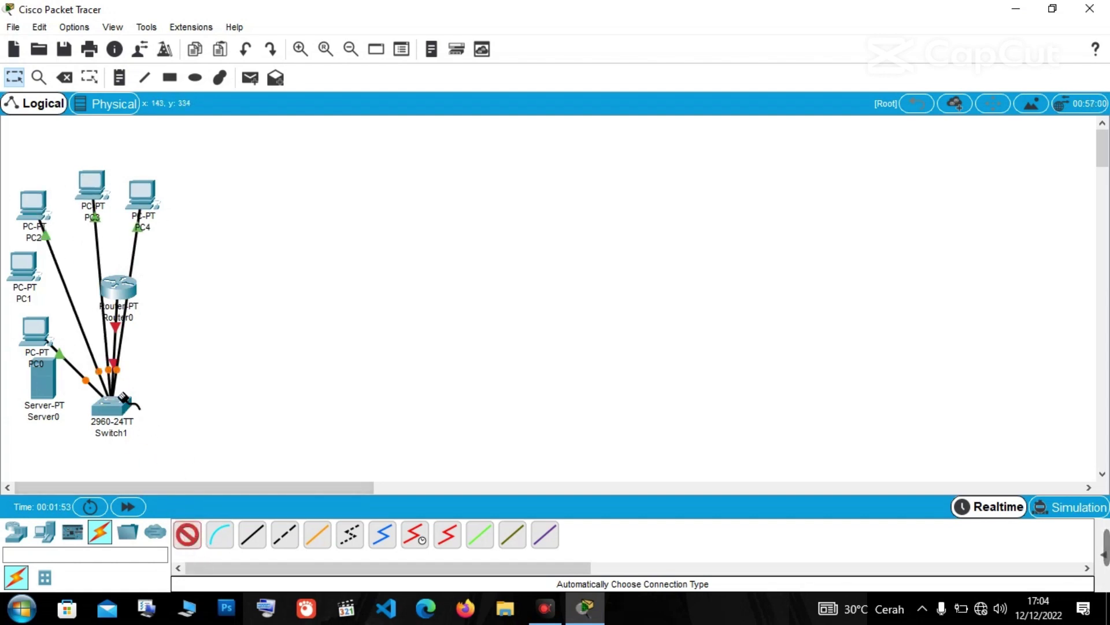
# Connect the server and PC1 to the 2960 switch with automatically chosen cables.
pyautogui.click(115, 405)
pyautogui.click(42, 383)
pyautogui.click(187, 533)
pyautogui.click(115, 405)
pyautogui.click(23, 266)
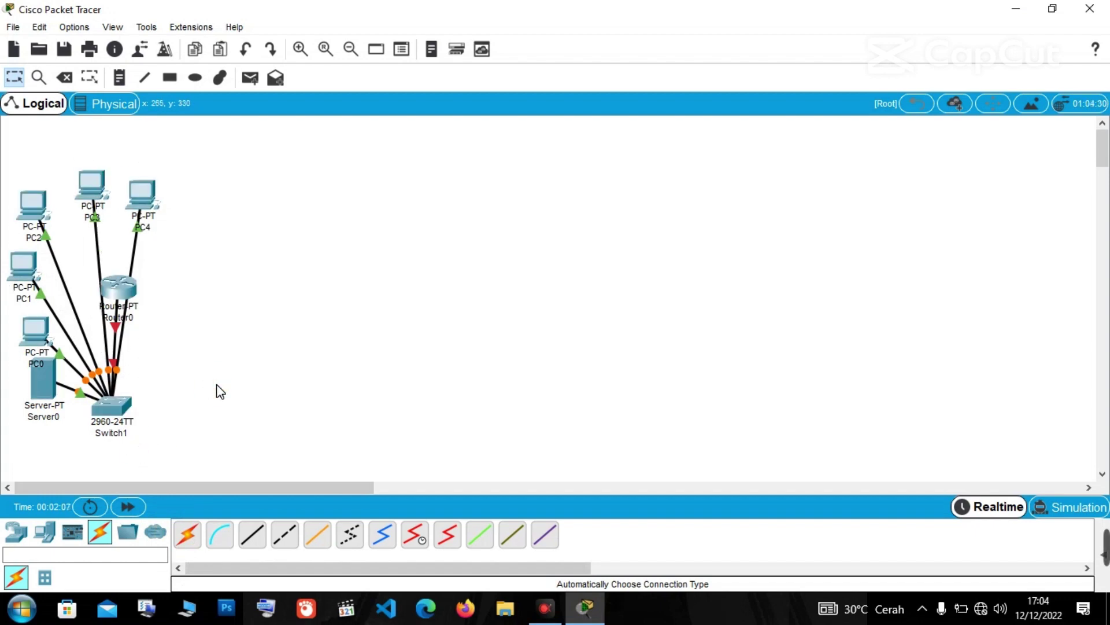
# Paste four copies of the cabled network and arrange them in a row beside the original.
pyautogui.hotkey('ctrl', 'v')
pyautogui.moveTo(208, 266); pyautogui.dragTo(278, 292)
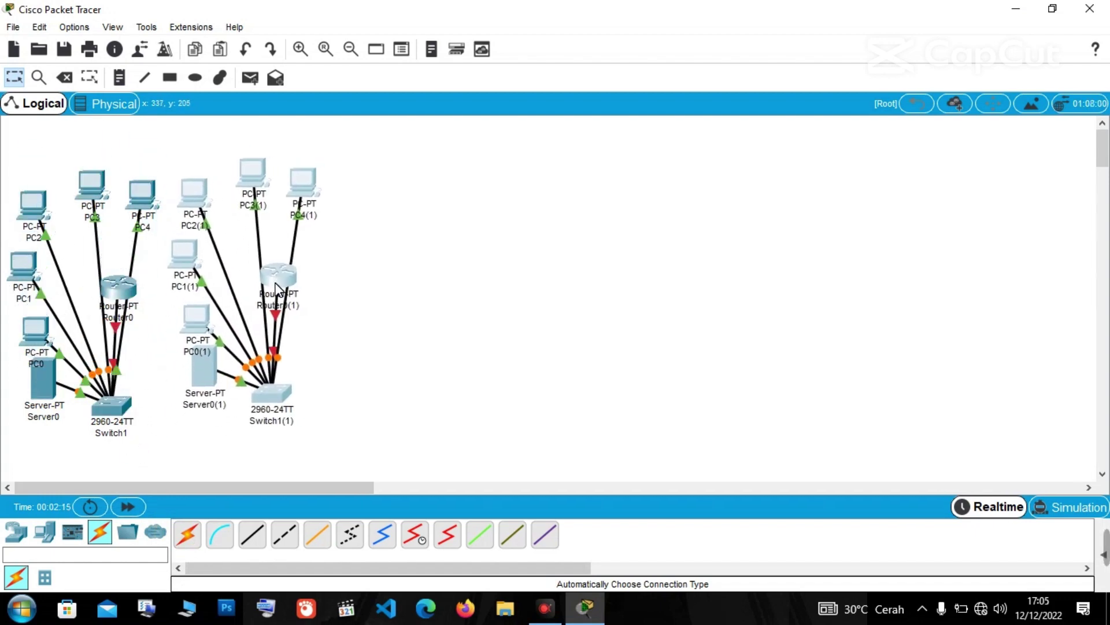
pyautogui.hotkey('ctrl', 'v')
pyautogui.moveTo(110, 272); pyautogui.dragTo(442, 293)
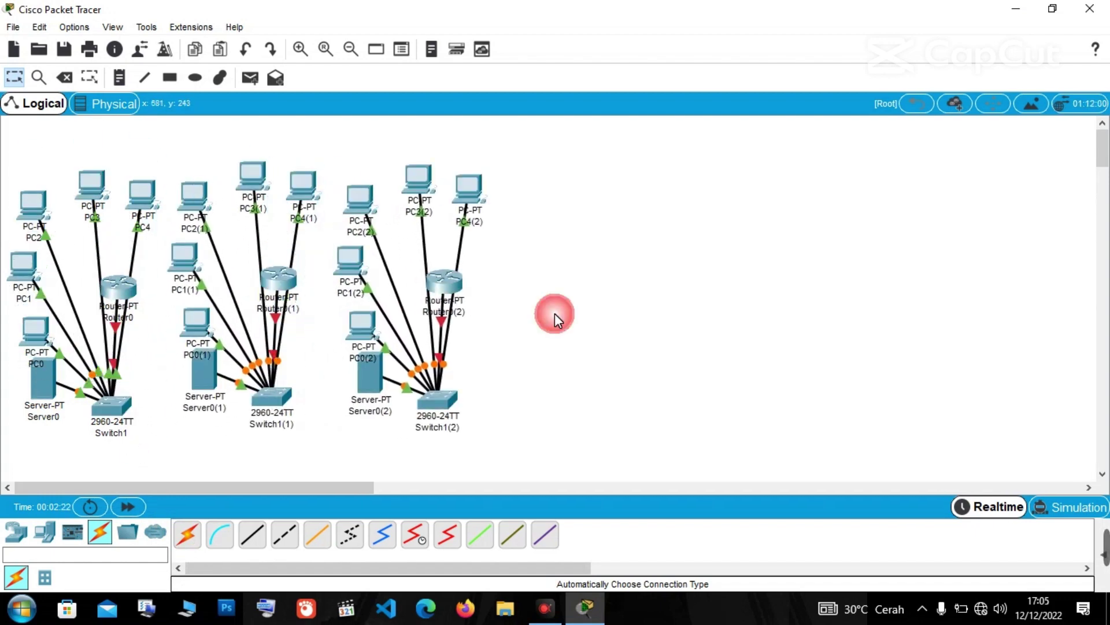
pyautogui.hotkey('ctrl', 'v')
pyautogui.moveTo(110, 272); pyautogui.dragTo(610, 303)
pyautogui.hotkey('ctrl', 'v')
pyautogui.moveTo(114, 245); pyautogui.dragTo(801, 269)
pyautogui.click(187, 534)
pyautogui.click(111, 405)
pyautogui.click(272, 398)
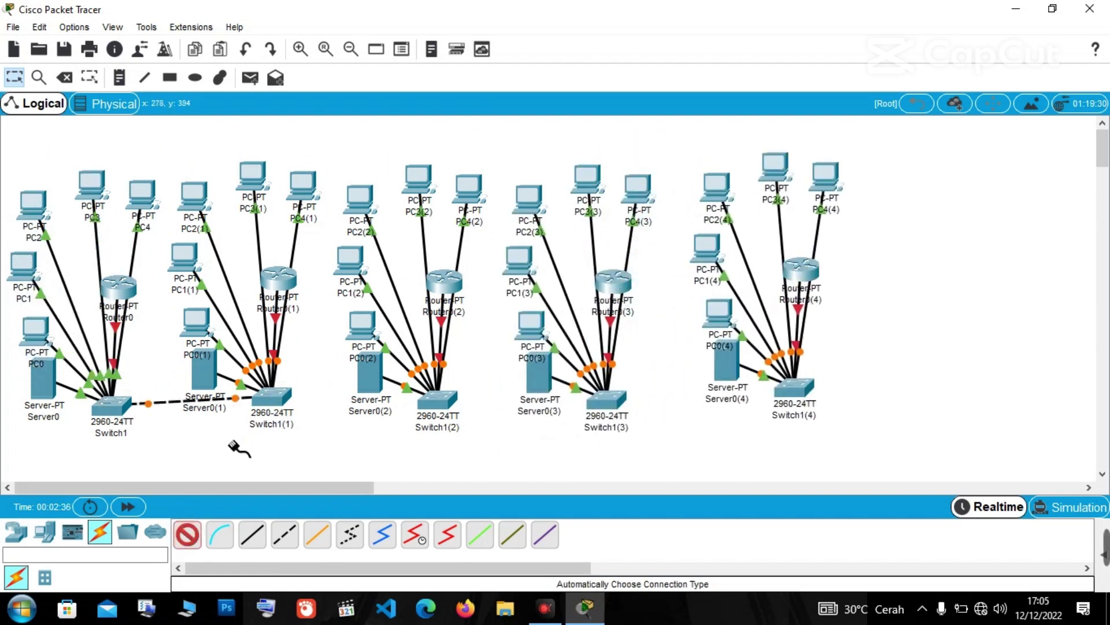
pyautogui.hotkey('ctrl', 'z')
# Link the five routers in a chain, each to its neighbour, with automatically chosen cables.
pyautogui.click(187, 534)
pyautogui.click(119, 286)
pyautogui.click(279, 279)
pyautogui.click(186, 533)
pyautogui.click(279, 279)
pyautogui.click(444, 281)
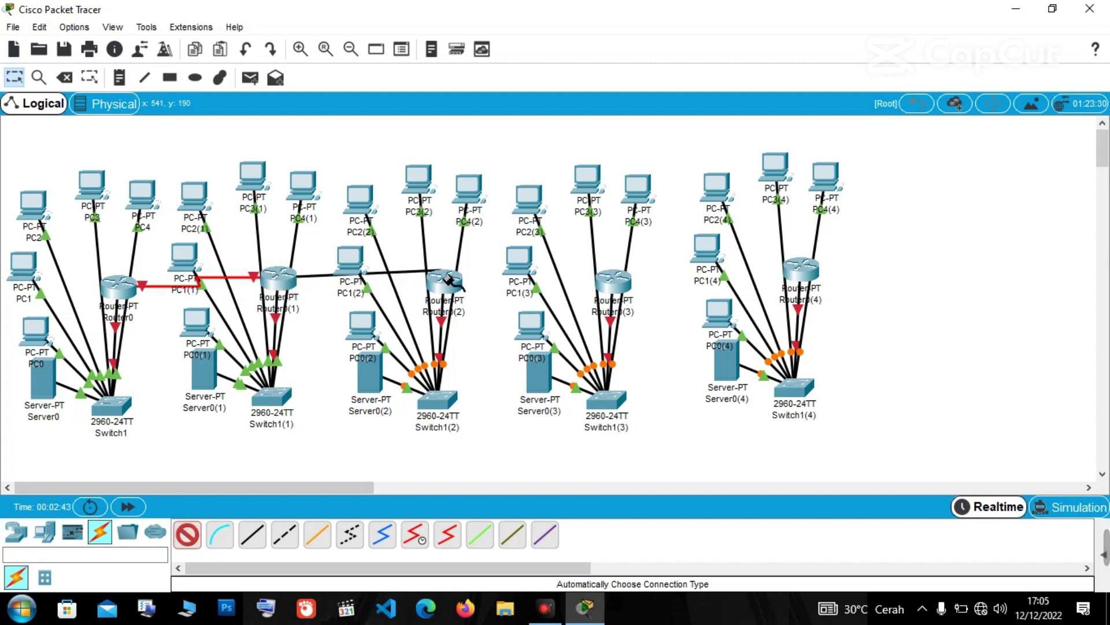
pyautogui.click(186, 534)
pyautogui.click(444, 281)
pyautogui.click(613, 282)
pyautogui.click(613, 282)
pyautogui.click(801, 269)
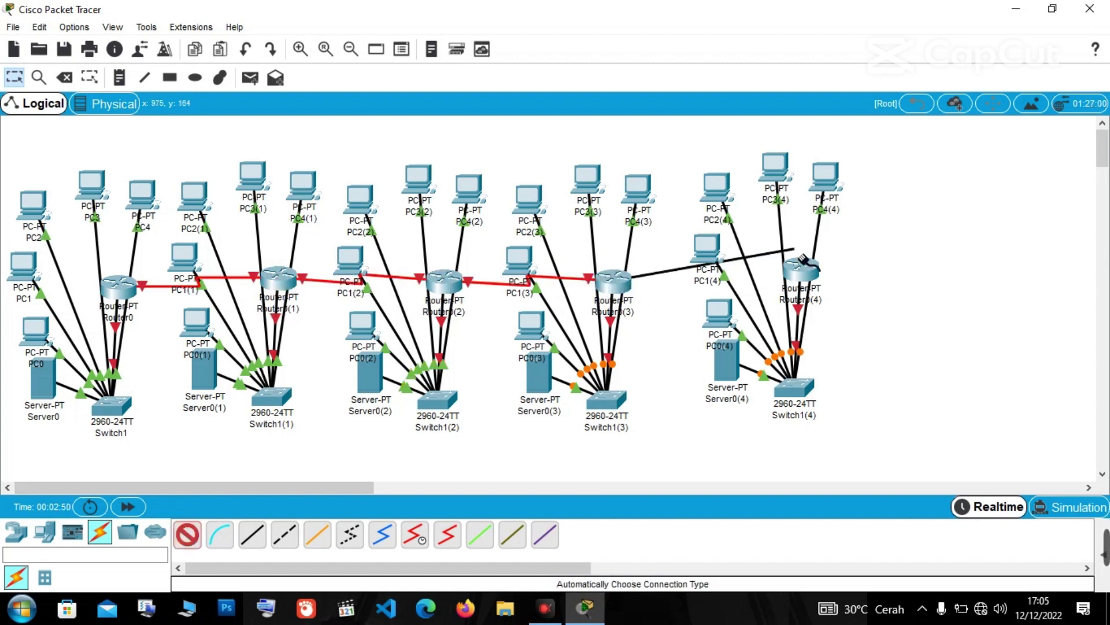
# Spread out the third network by lowering Server0(2), PC0(2) and PC1(2) and adjusting PC2(2) slightly.
pyautogui.moveTo(350, 258); pyautogui.dragTo(353, 255)
pyautogui.moveTo(366, 370); pyautogui.dragTo(360, 405)
pyautogui.moveTo(361, 325); pyautogui.dragTo(361, 350)
pyautogui.moveTo(352, 257); pyautogui.dragTo(341, 287)
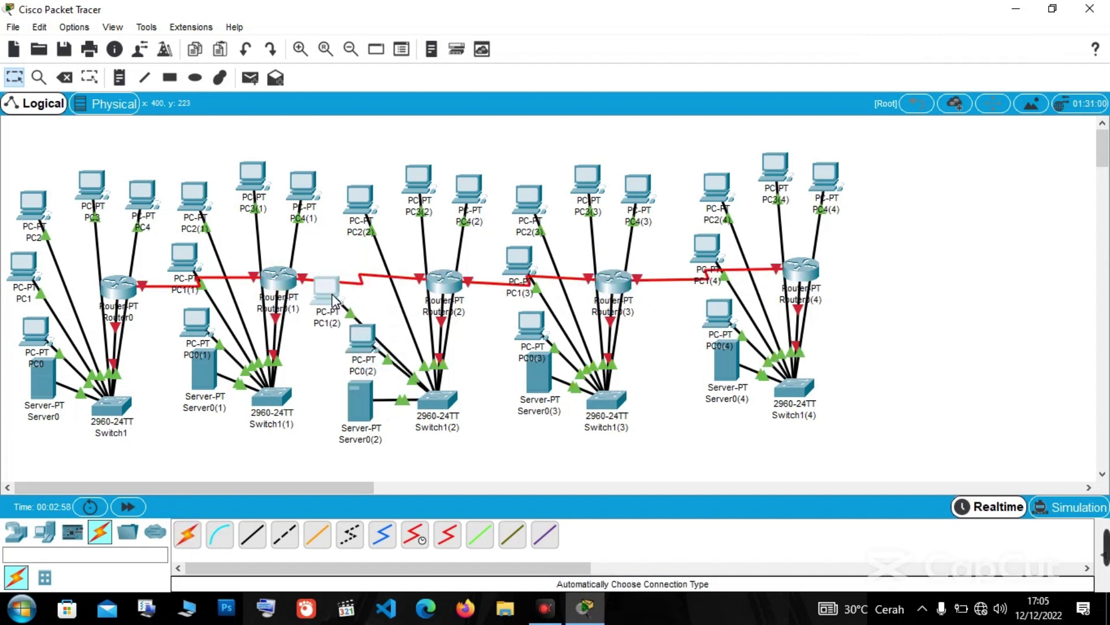
pyautogui.moveTo(359, 202); pyautogui.dragTo(360, 208)
# Move the server, PC0 and PC1 of the fourth and fifth networks lower, clear of the router links.
pyautogui.moveTo(537, 373); pyautogui.dragTo(509, 415)
pyautogui.moveTo(529, 338); pyautogui.dragTo(497, 371)
pyautogui.moveTo(519, 263); pyautogui.dragTo(499, 305)
pyautogui.moveTo(723, 364); pyautogui.dragTo(695, 405)
pyautogui.moveTo(719, 316); pyautogui.dragTo(680, 347)
pyautogui.moveTo(709, 252); pyautogui.dragTo(705, 306)
# Lower the server, PC0 and PC1 of the second network, and move the first network's server and PC0 down.
pyautogui.moveTo(203, 373); pyautogui.dragTo(181, 411)
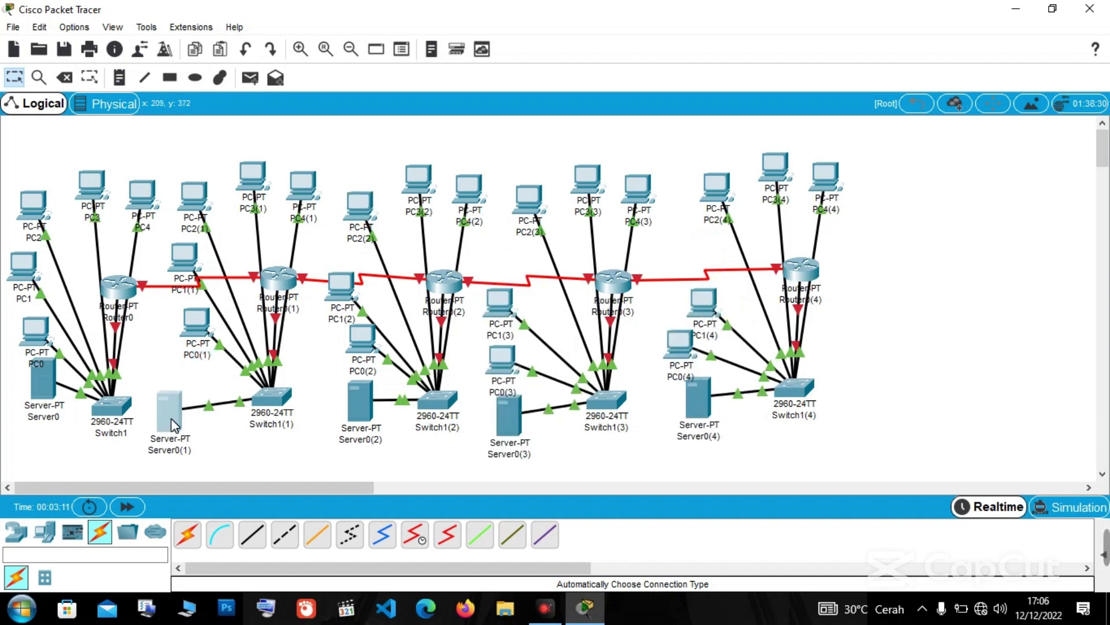
pyautogui.moveTo(196, 321); pyautogui.dragTo(184, 349)
pyautogui.moveTo(184, 257); pyautogui.dragTo(185, 301)
pyautogui.moveTo(36, 405); pyautogui.dragTo(32, 417)
pyautogui.moveTo(31, 417); pyautogui.dragTo(26, 439)
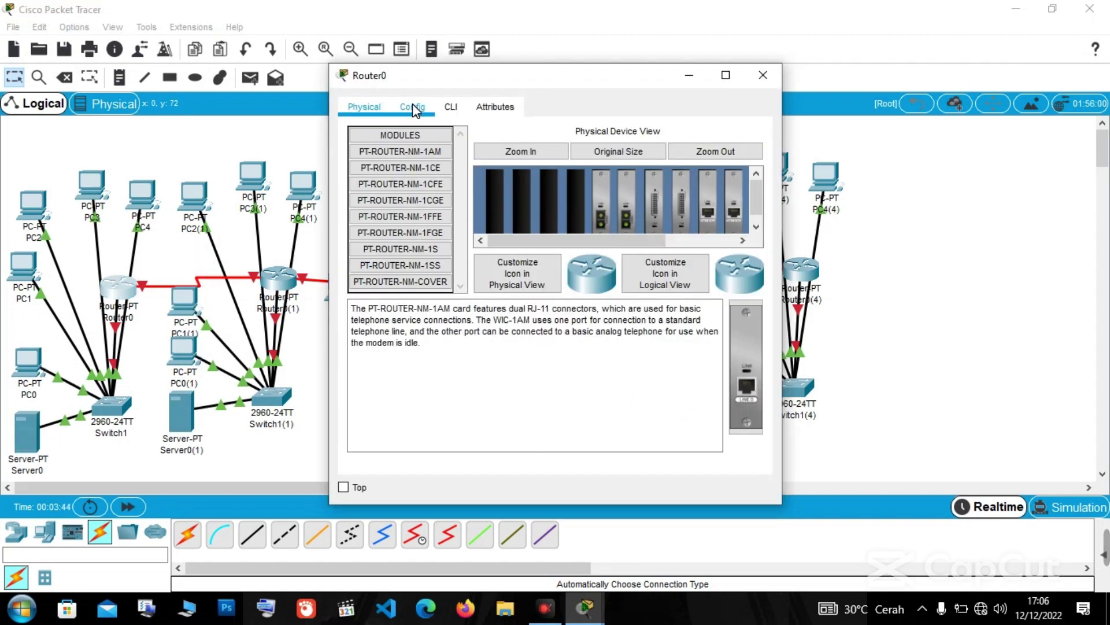
# Open Router0's command line, answer n to the initial configuration dialog and start the session.
pyautogui.click(412, 106)
pyautogui.click(364, 106)
pyautogui.click(451, 107)
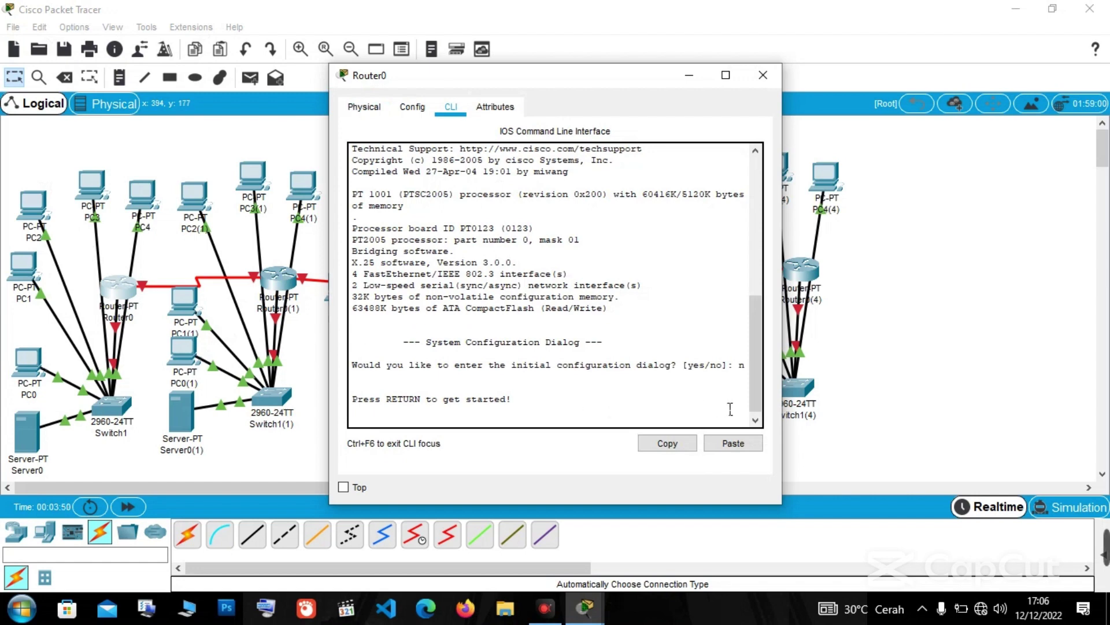
pyautogui.click(745, 371)
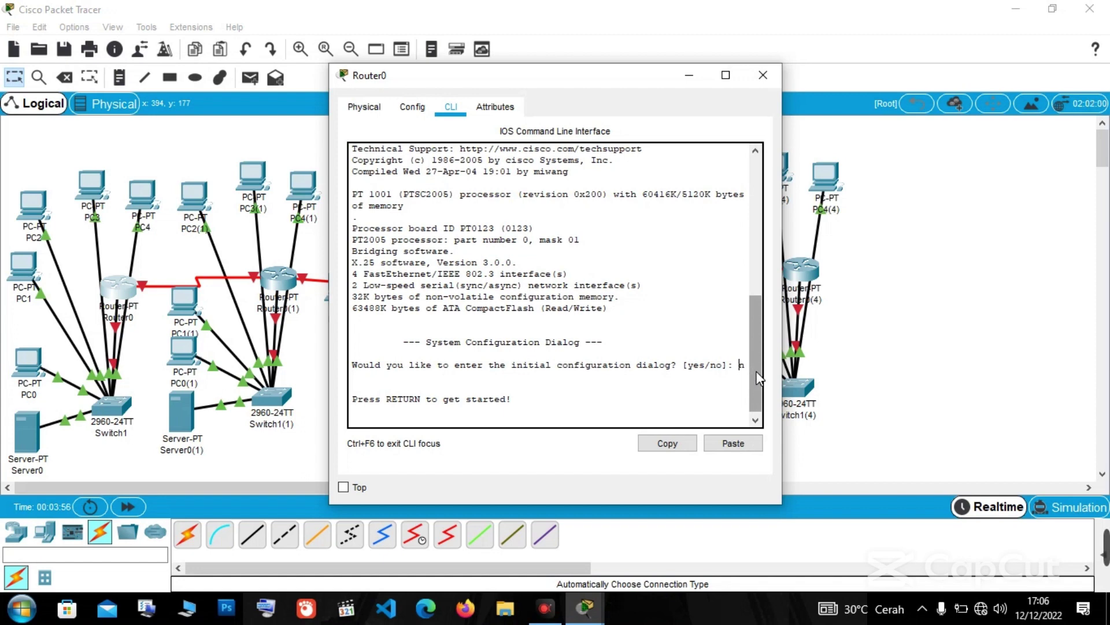
pyautogui.press('Return')
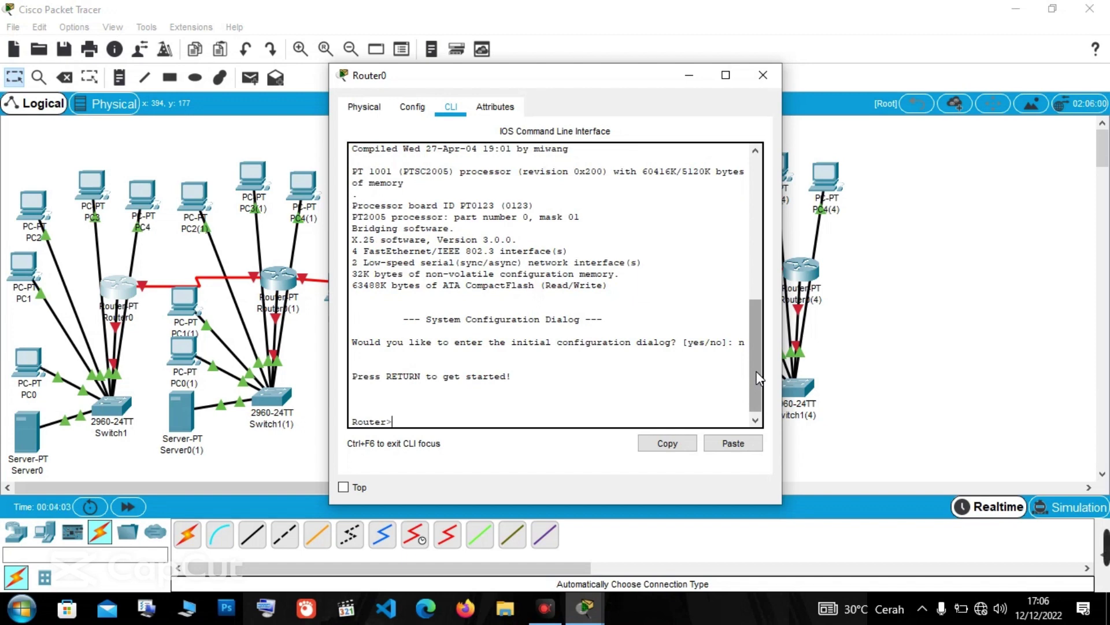
# Enter privileged mode with en and global configuration mode with conf t on Router0.
pyautogui.write('en')
pyautogui.press('Return')
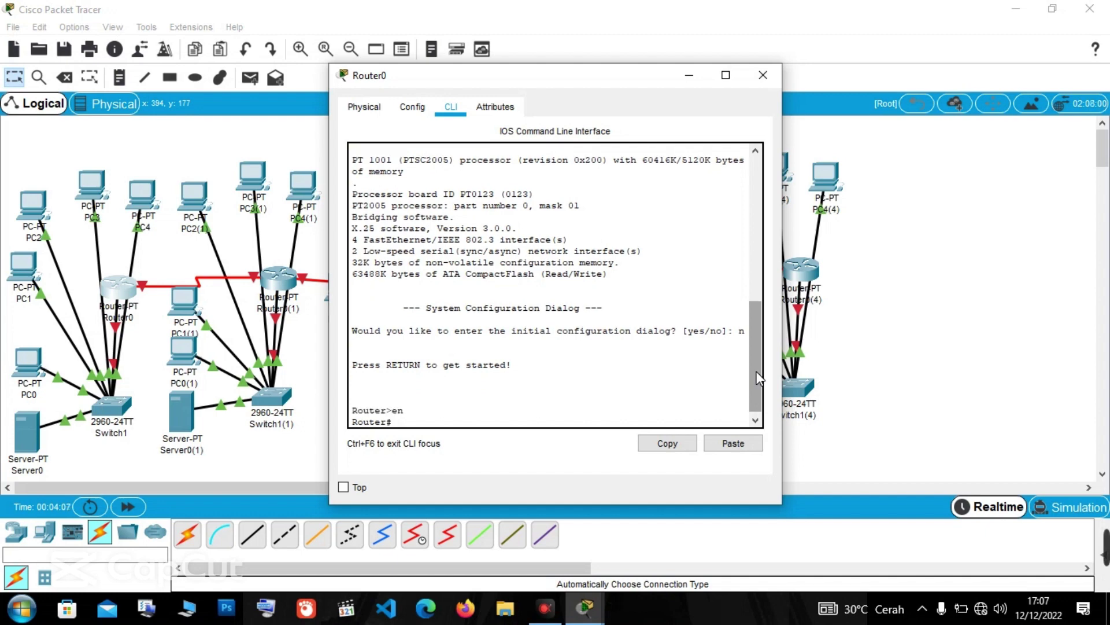
pyautogui.write('conf t')
pyautogui.press('Return')
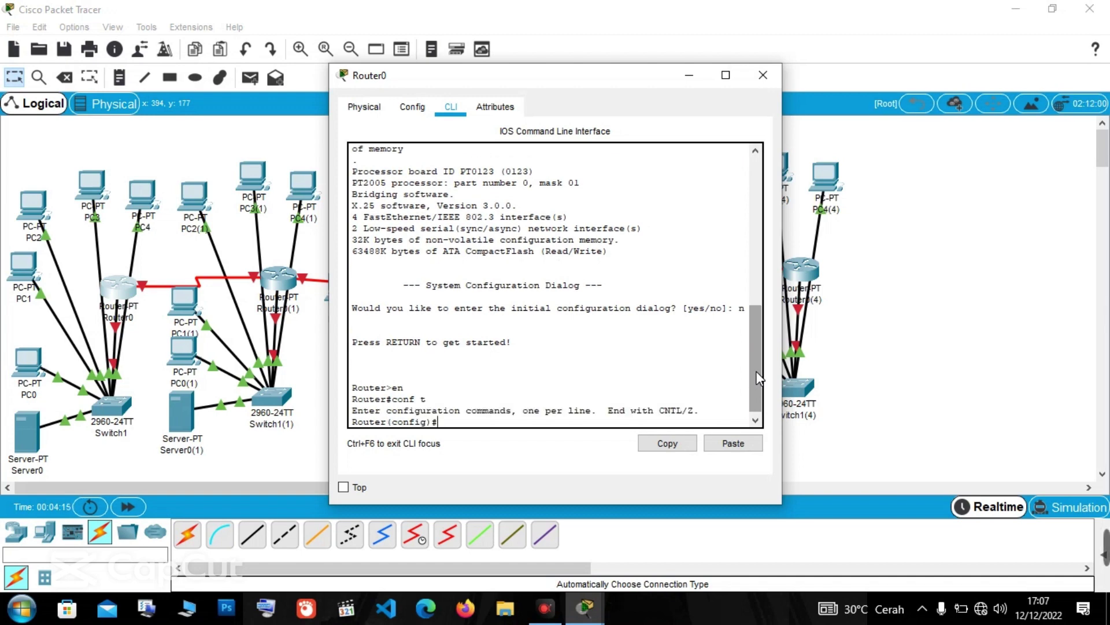
pyautogui.write('ip ')
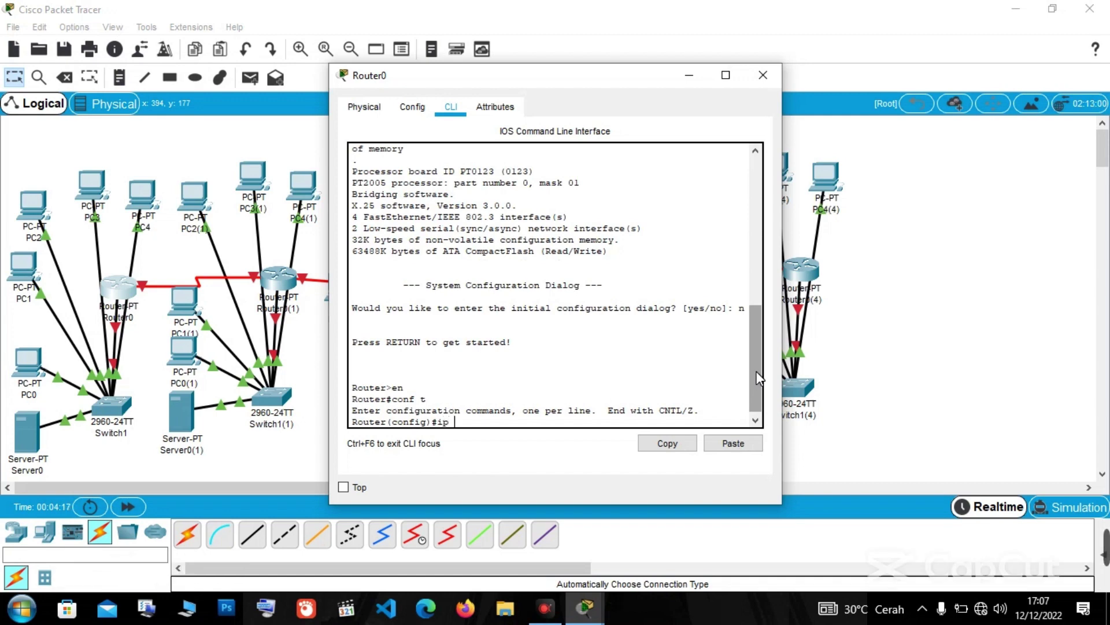
pyautogui.write('add')
pyautogui.write(' 12')
pyautogui.write('92')
pyautogui.press('BackSpace')
pyautogui.press('BackSpace')
pyautogui.write('92. 168')
pyautogui.press('BackSpace')
pyautogui.press('BackSpace')
pyautogui.write('168.5.')
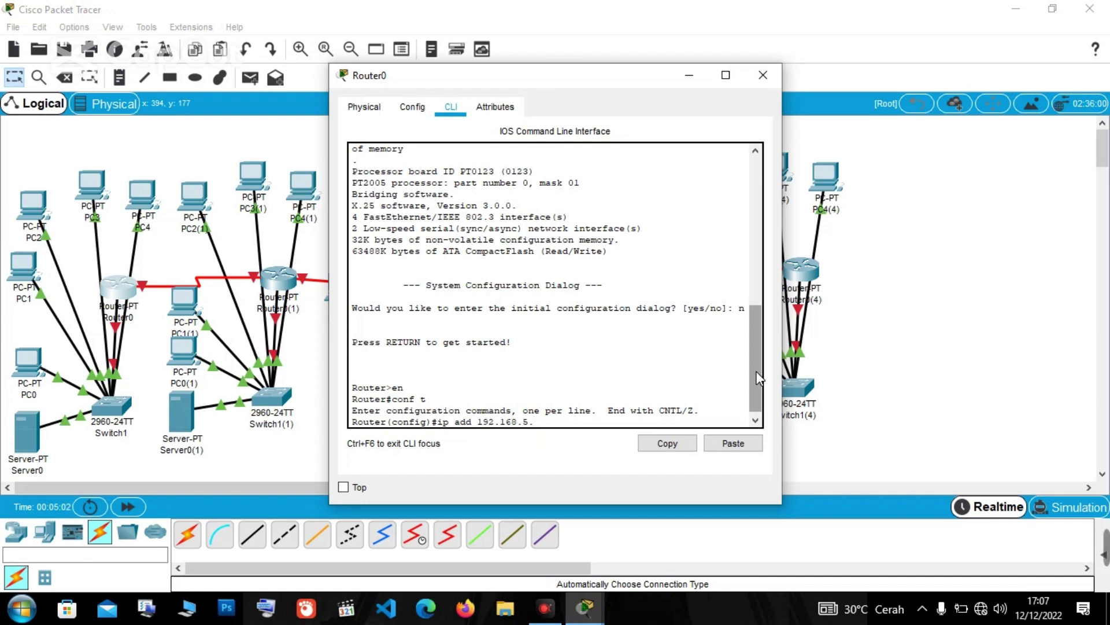
pyautogui.press('BackSpace')
pyautogui.press('BackSpace')
pyautogui.press('BackSpace')
pyautogui.press('BackSpace')
pyautogui.press('BackSpace')
pyautogui.press('BackSpace')
pyautogui.press('BackSpace')
pyautogui.press('BackSpace')
pyautogui.press('BackSpace')
pyautogui.press('BackSpace')
pyautogui.press('BackSpace')
pyautogui.press('BackSpace')
pyautogui.press('BackSpace')
pyautogui.press('BackSpace')
pyautogui.press('BackSpace')
pyautogui.press('BackSpace')
pyautogui.press('BackSpace')
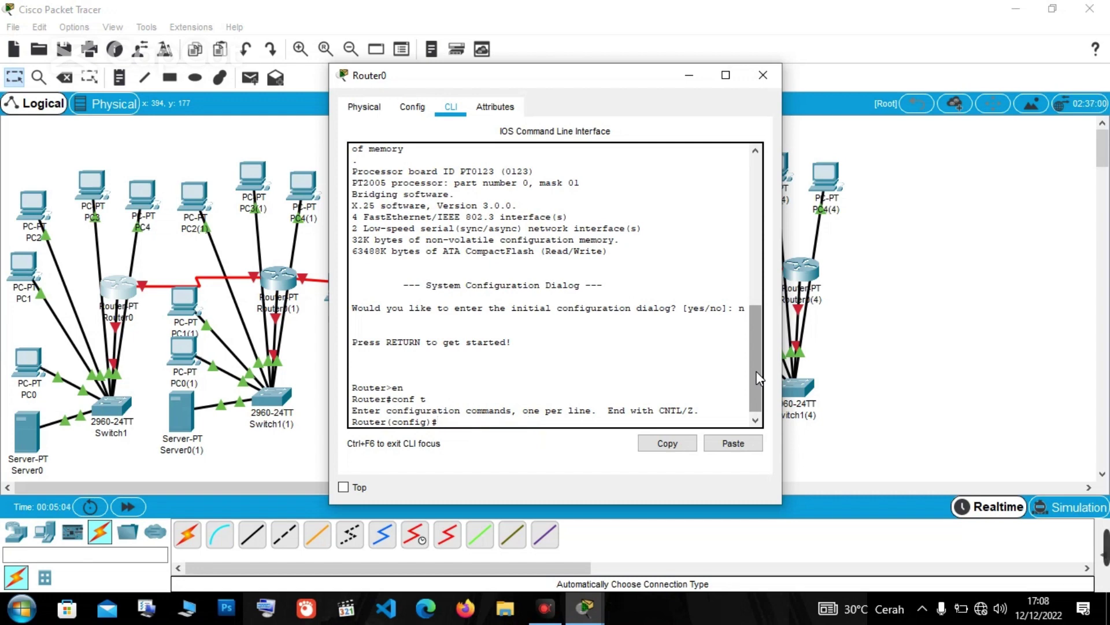
# Move Router0 slightly higher, clear of its port labels, and enter its f0/0 interface configuration.
pyautogui.write('int')
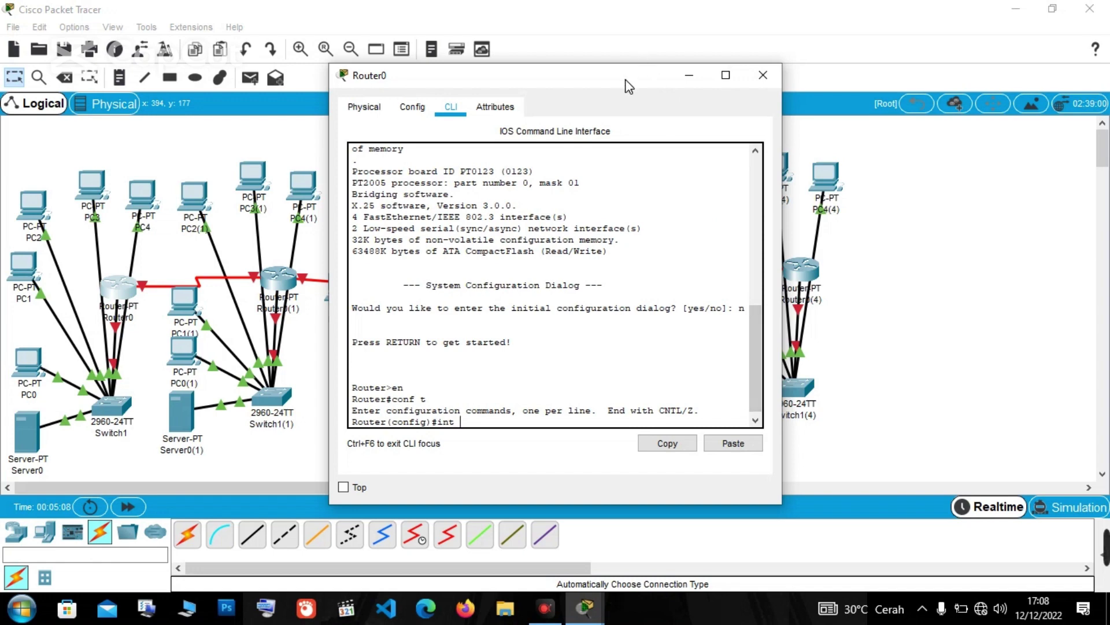
pyautogui.moveTo(626, 76); pyautogui.dragTo(755, 146)
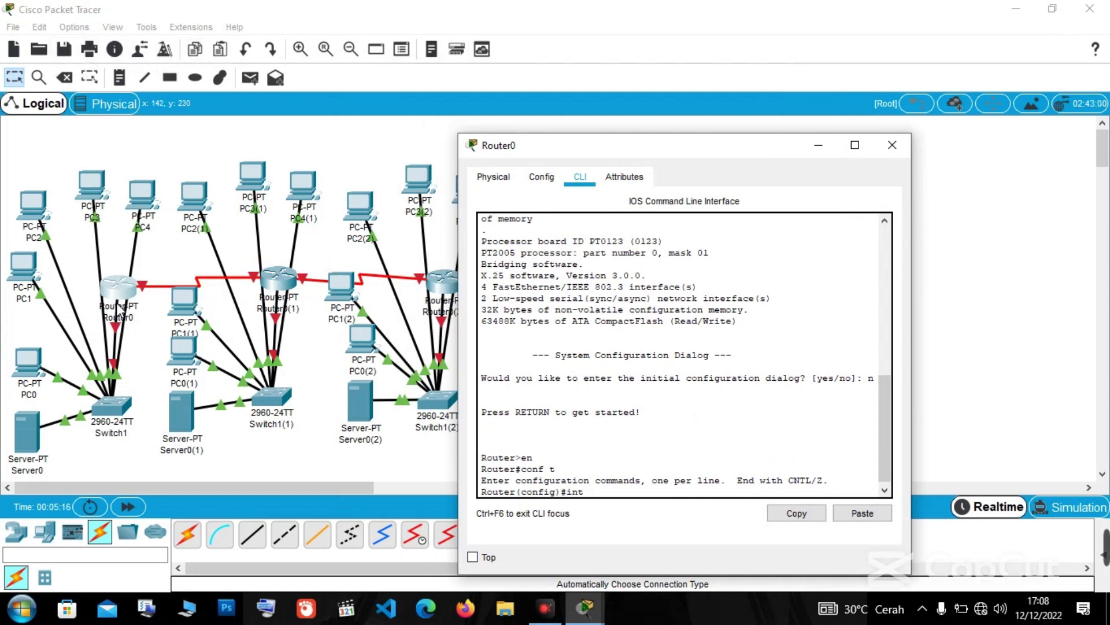
pyautogui.click(120, 281)
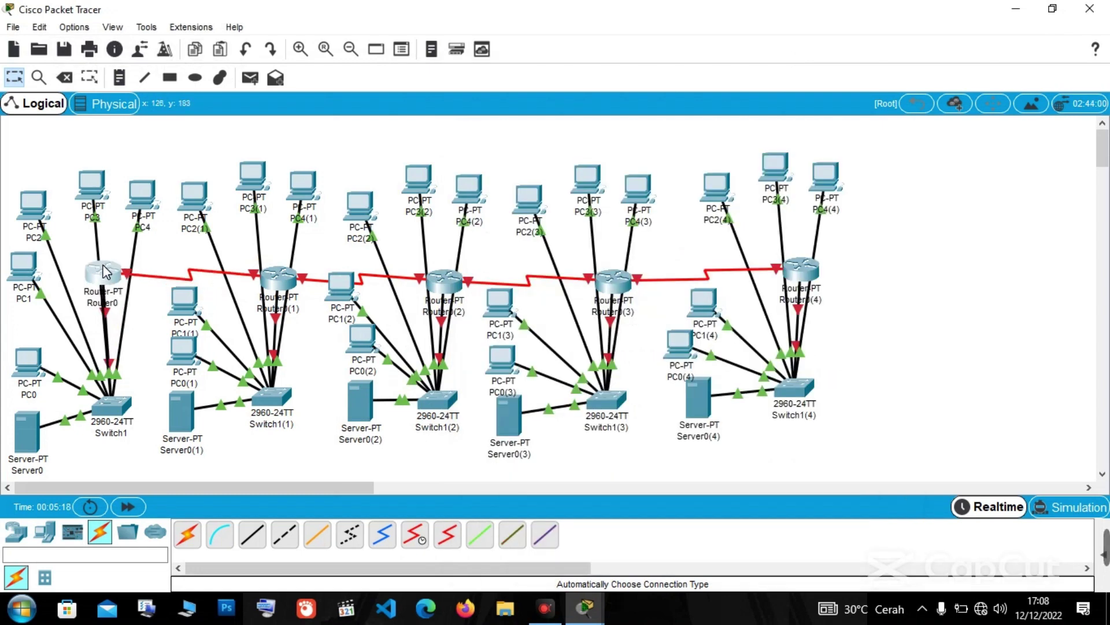
pyautogui.moveTo(120, 280); pyautogui.dragTo(121, 254)
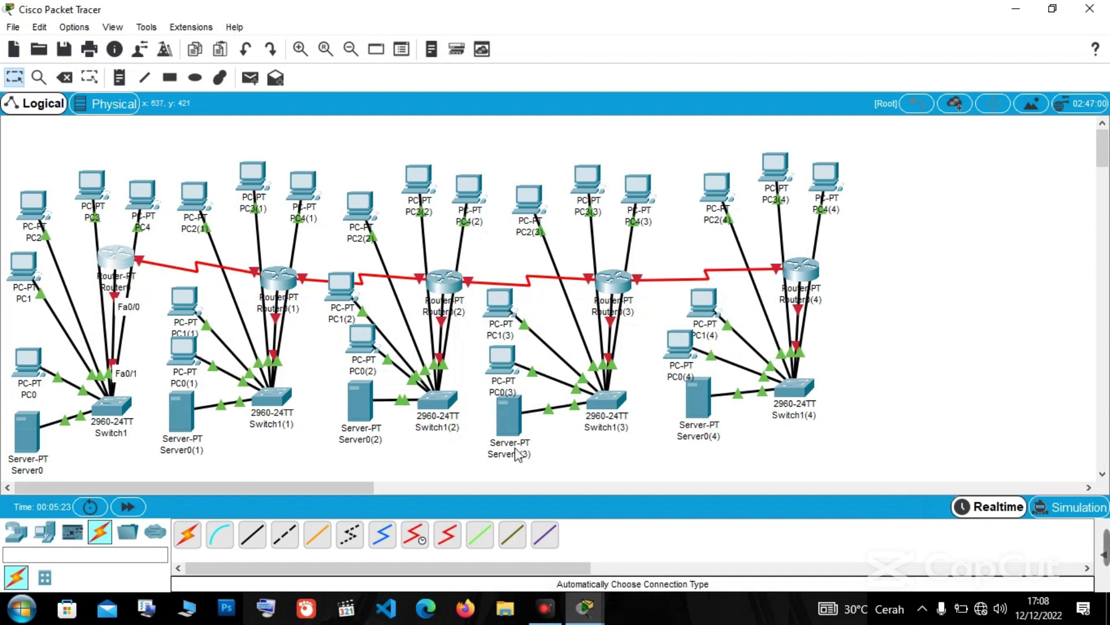
pyautogui.click(128, 260)
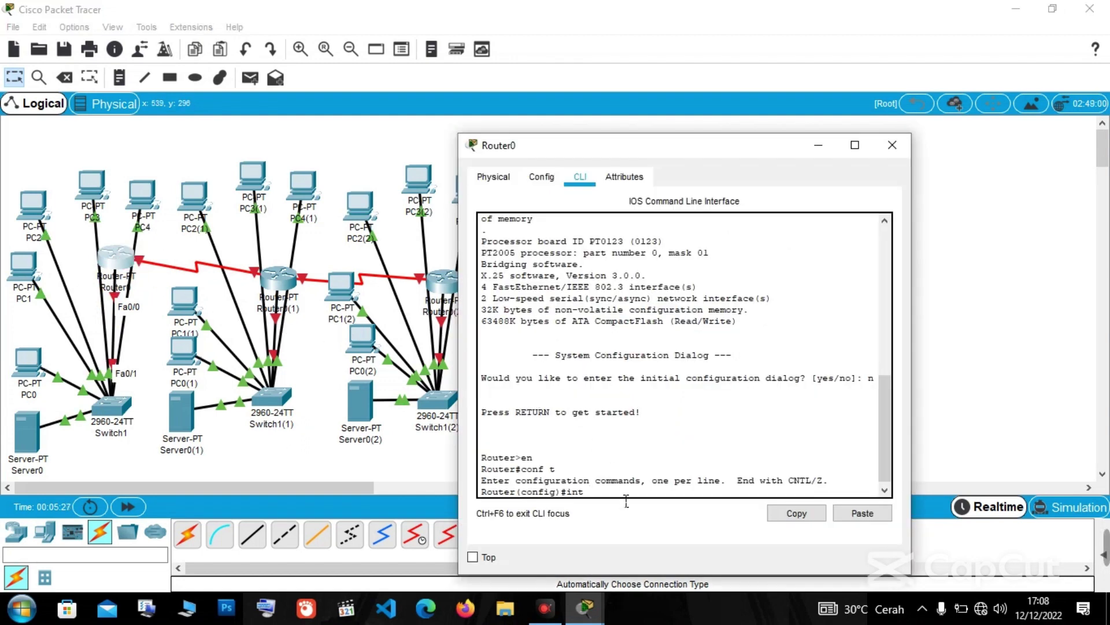
pyautogui.write('f0/0')
pyautogui.press('Return')
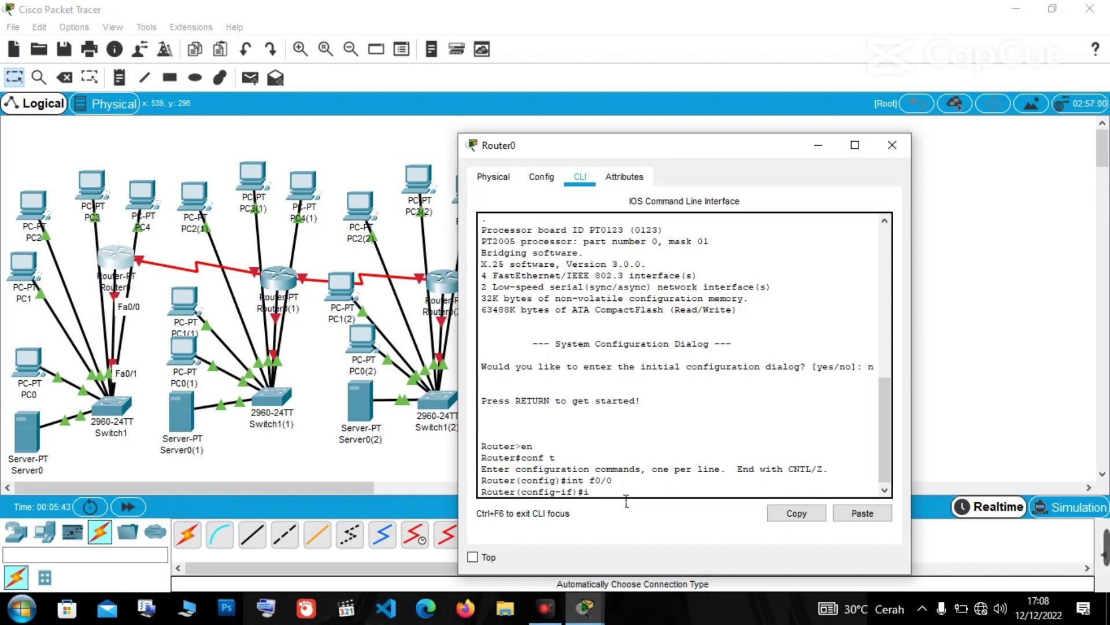
# Assign 192.168.5.2 with mask 255.255.255.0 to Router0's f0/0 interface and enable it with no sh.
pyautogui.write('p add 19')
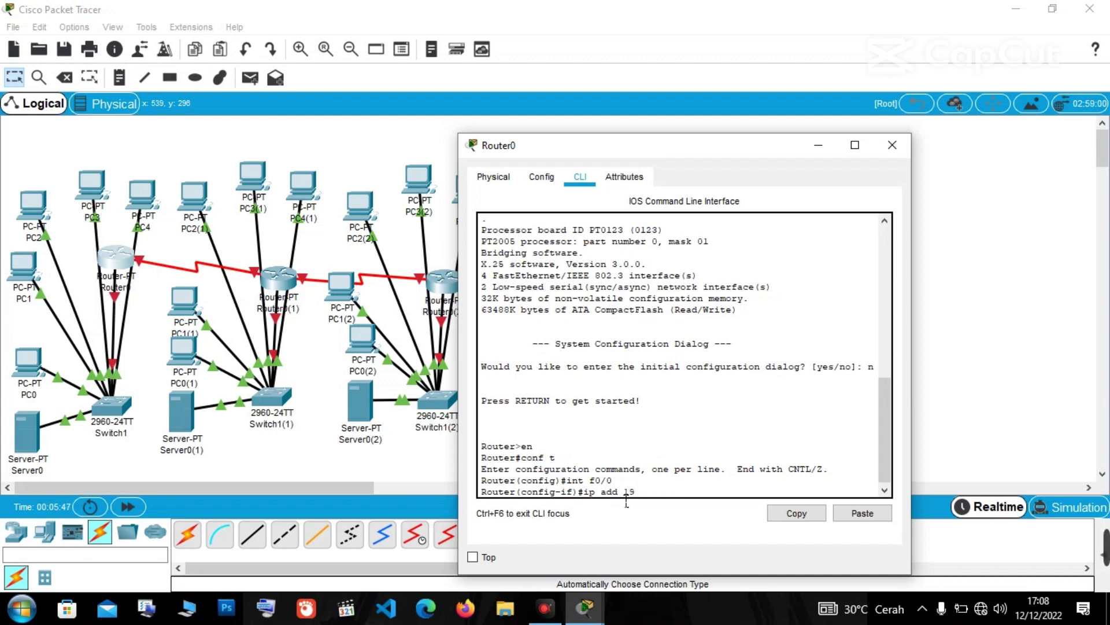
pyautogui.write('2.168.')
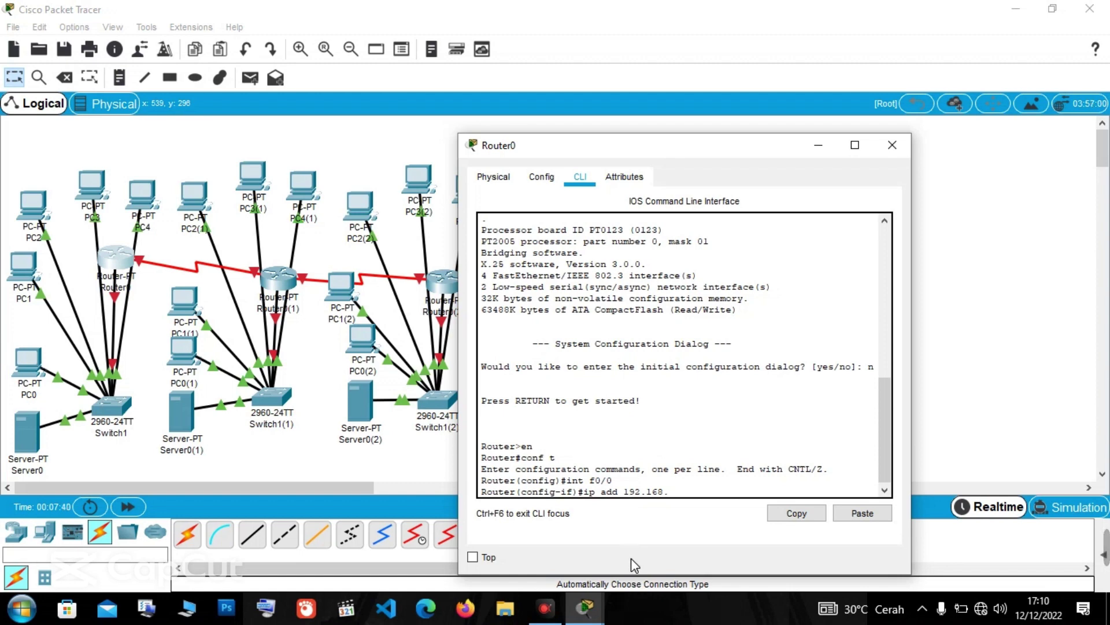
pyautogui.write('5.2')
pyautogui.write('255')
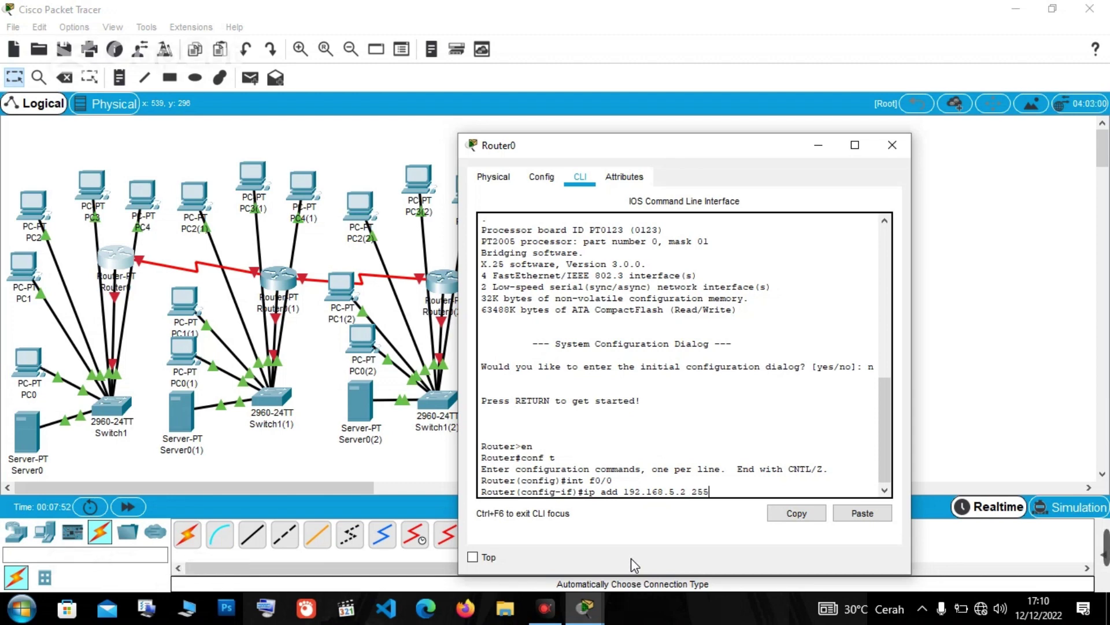
pyautogui.write('.255.255.0')
pyautogui.press('Return')
pyautogui.write('no')
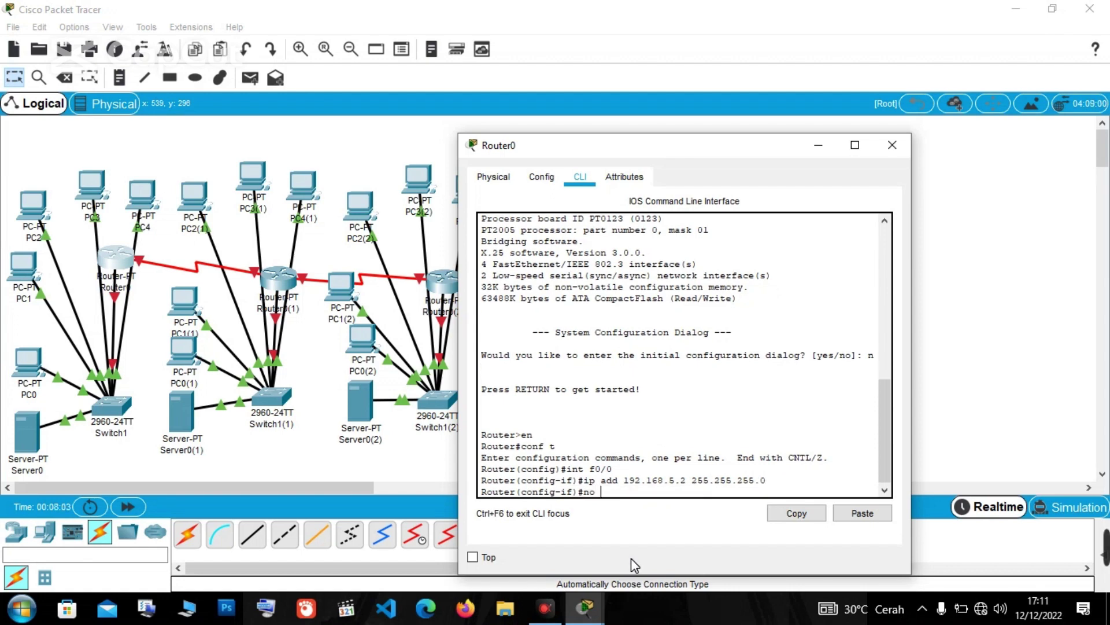
pyautogui.write(' sh')
pyautogui.press('Return')
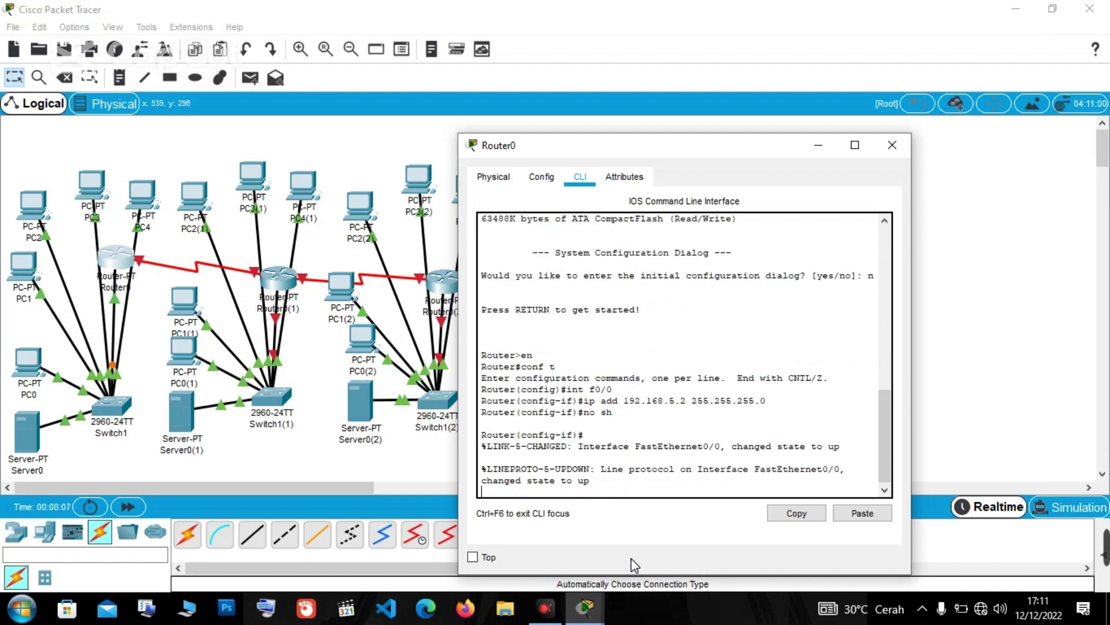
pyautogui.press('Return')
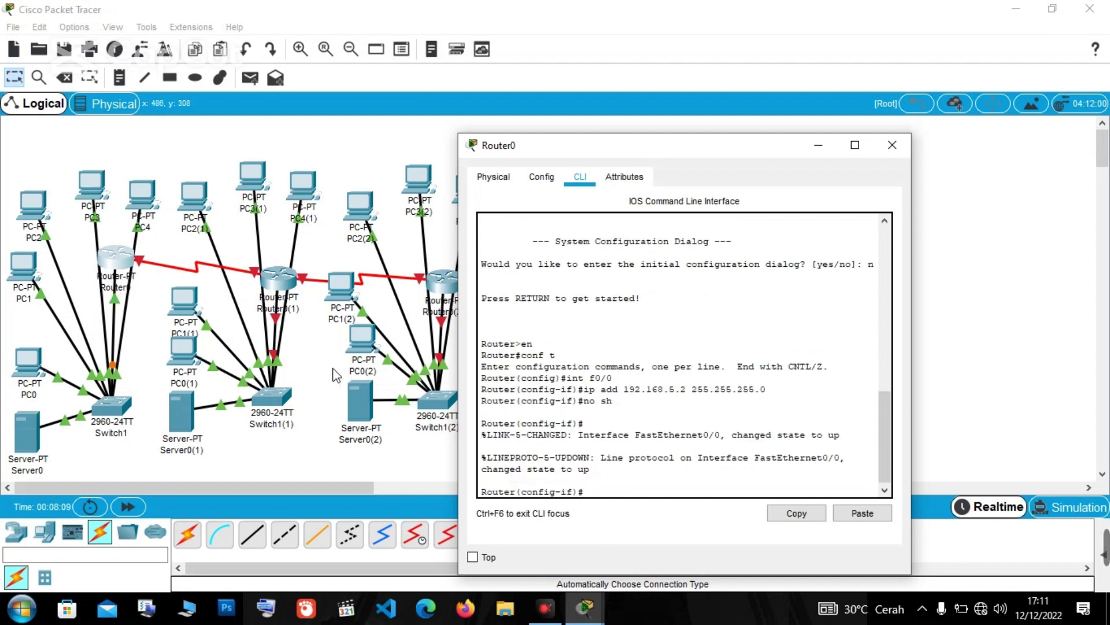
# Check the port labels on the serial link between Router0 and Router0(1), and enter Router0's se2/0 interface configuration.
pyautogui.click(196, 278)
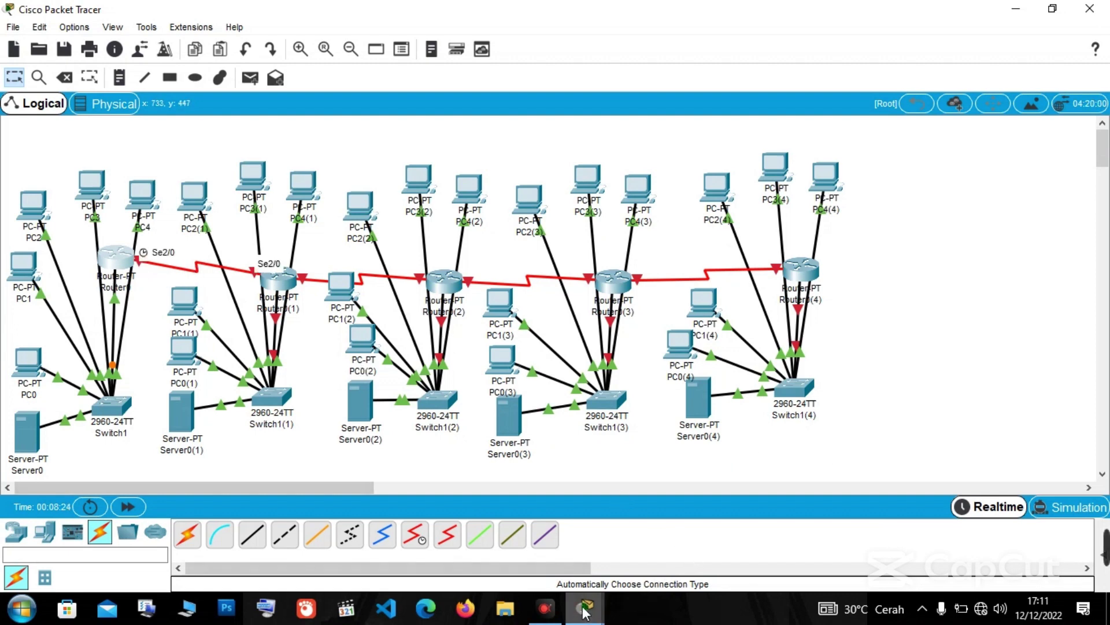
pyautogui.moveTo(585, 611)
pyautogui.click(665, 474)
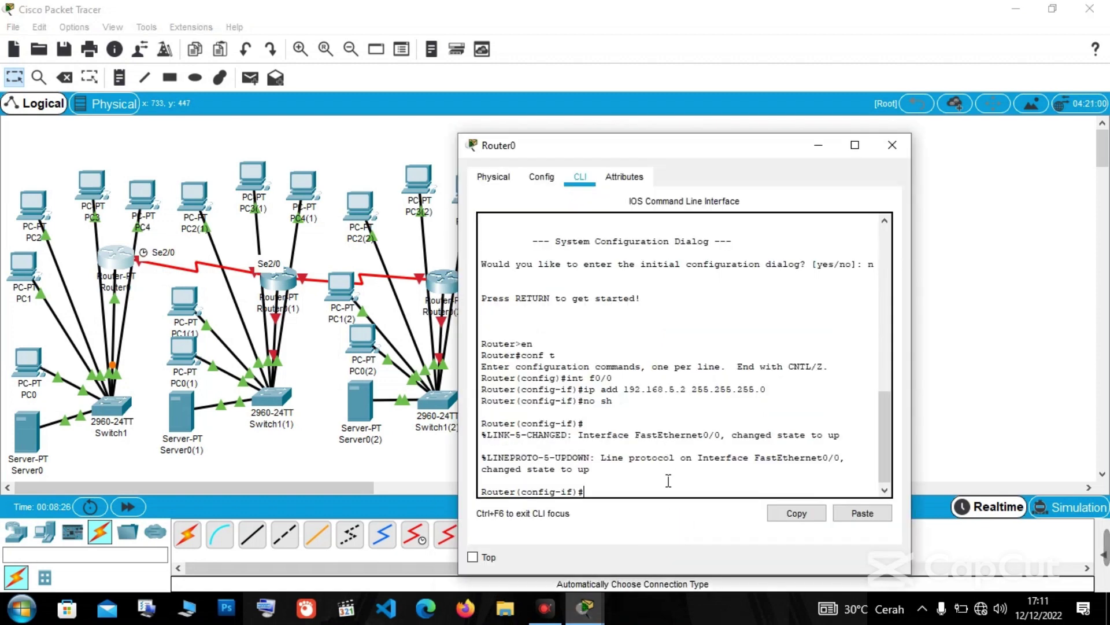
pyautogui.write('s')
pyautogui.press('BackSpace')
pyautogui.write('int')
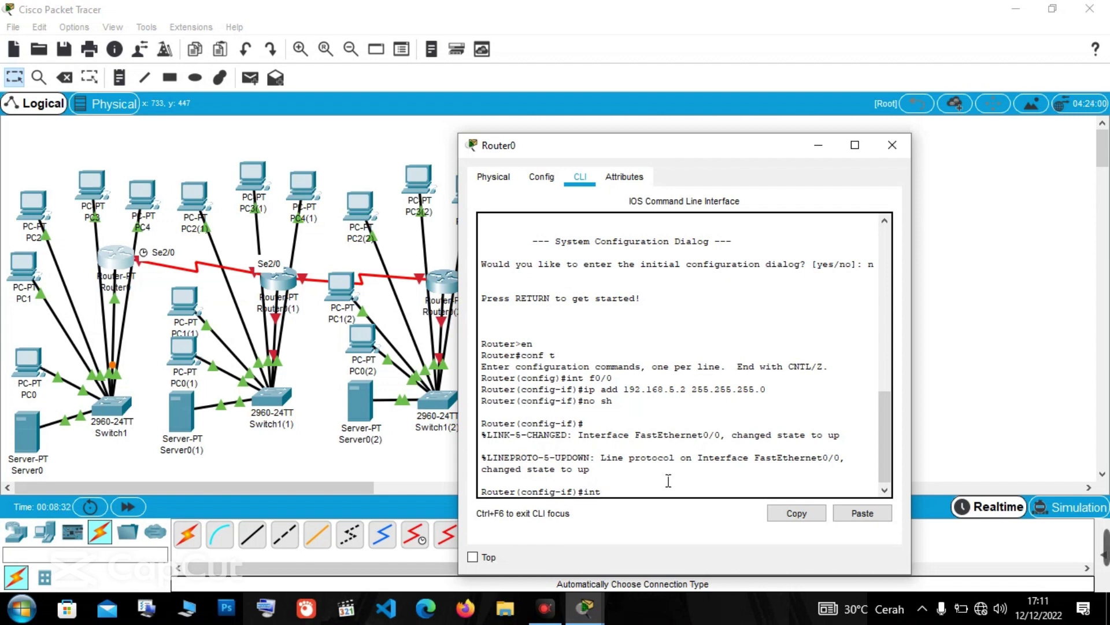
pyautogui.write(' se2/0')
pyautogui.press('Return')
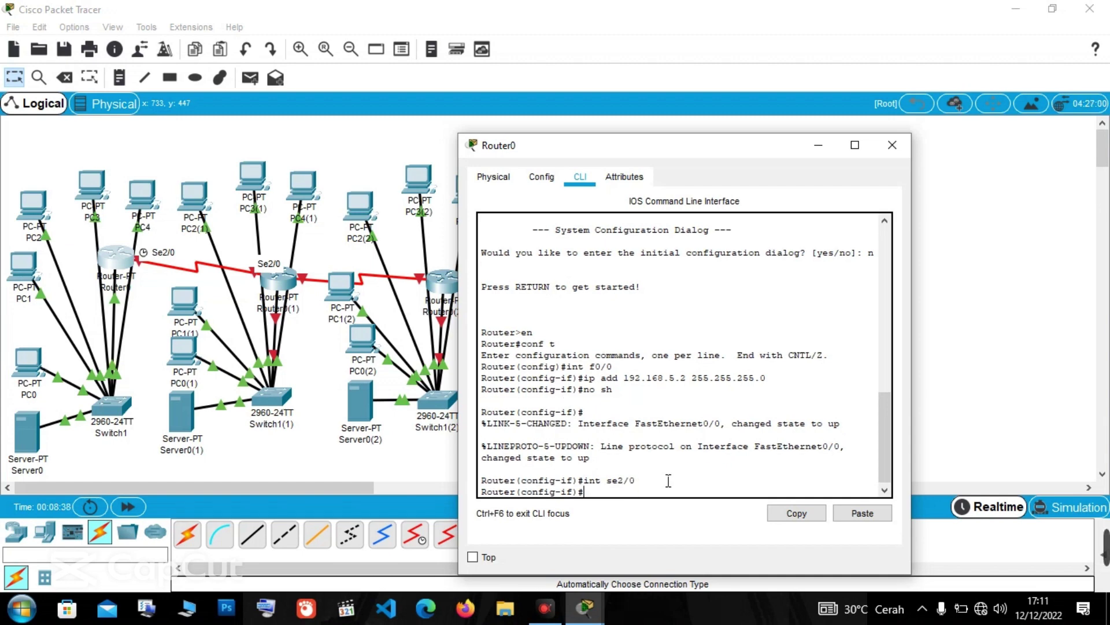
# Reuse the earlier address command to assign 192.168.6.2 255.255.255.0 to Router0's se2/0 interface, and enable it with no sh.
pyautogui.write('ip add')
pyautogui.press('BackSpace')
pyautogui.press('BackSpace')
pyautogui.press('BackSpace')
pyautogui.press('BackSpace')
pyautogui.press('BackSpace')
pyautogui.press('BackSpace')
pyautogui.press('Up')
pyautogui.press('Up')
pyautogui.press('Up')
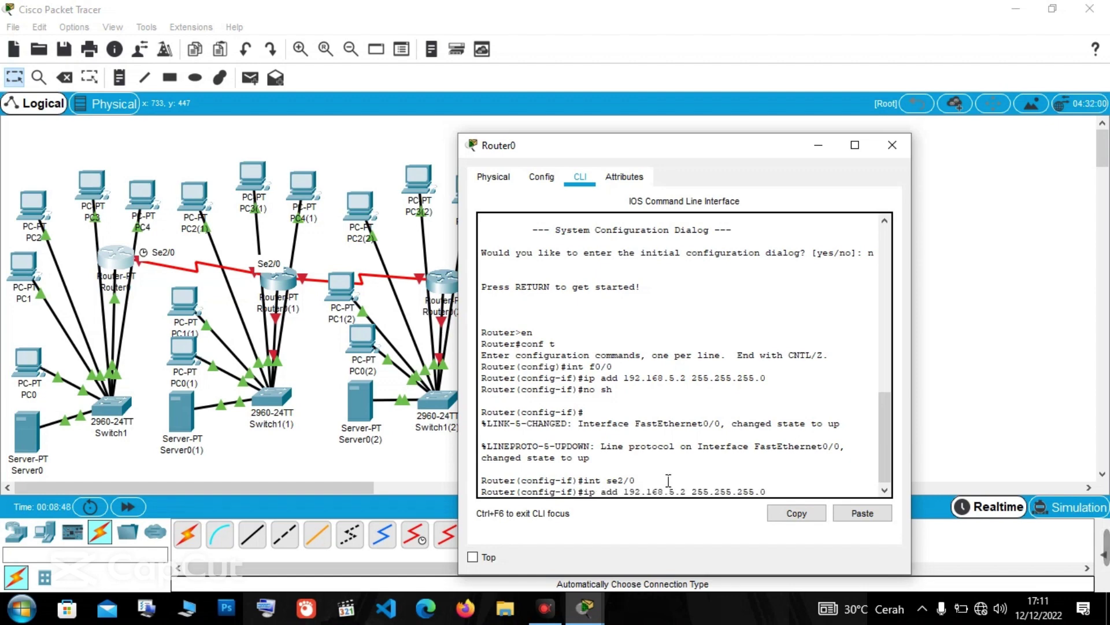
pyautogui.press('Left')
pyautogui.press('Left')
pyautogui.press('Left')
pyautogui.press('Left')
pyautogui.press('Left')
pyautogui.press('Left')
pyautogui.press('Left')
pyautogui.press('Left')
pyautogui.press('Left')
pyautogui.press('Left')
pyautogui.press('Left')
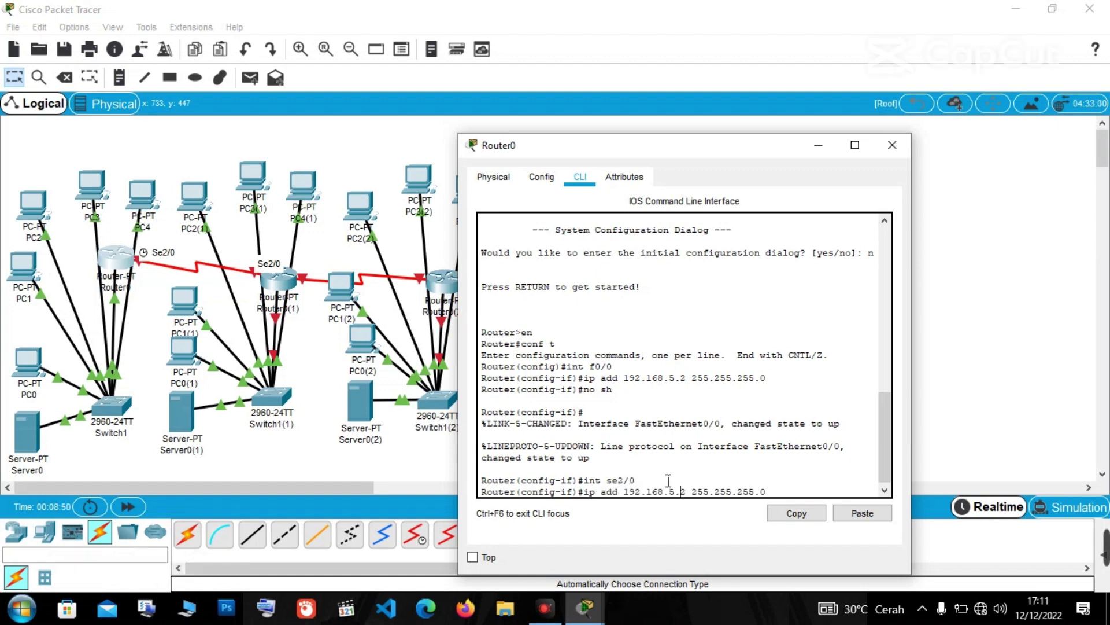
pyautogui.press('Left')
pyautogui.press('BackSpace')
pyautogui.write('6')
pyautogui.press('Right')
pyautogui.press('Right')
pyautogui.press('Right')
pyautogui.press('Right')
pyautogui.press('Return')
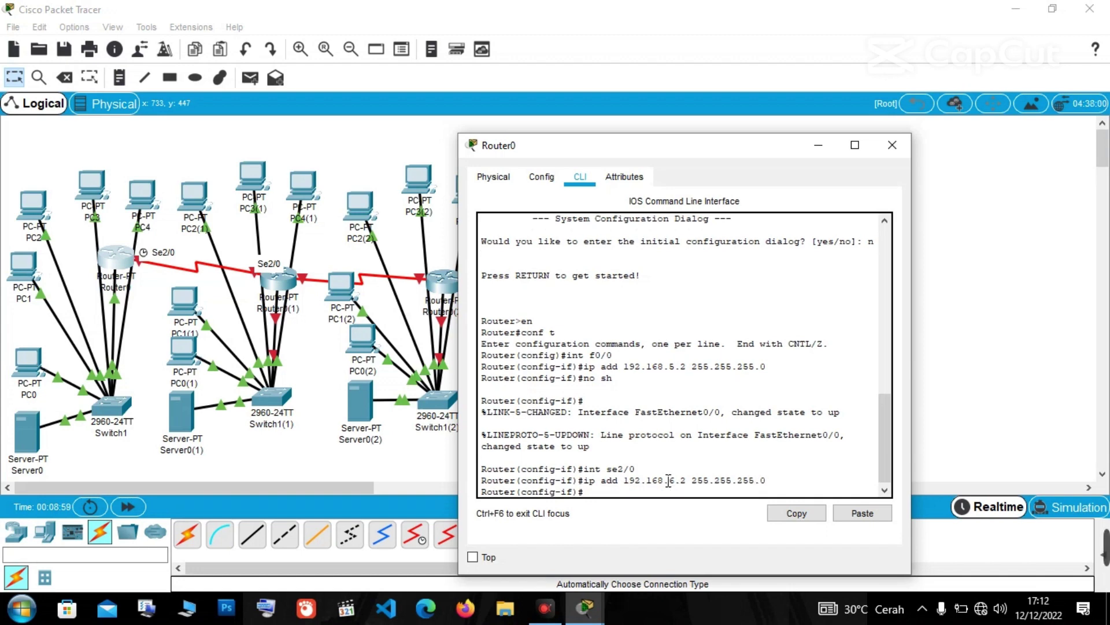
pyautogui.write('no sh')
pyautogui.press('Return')
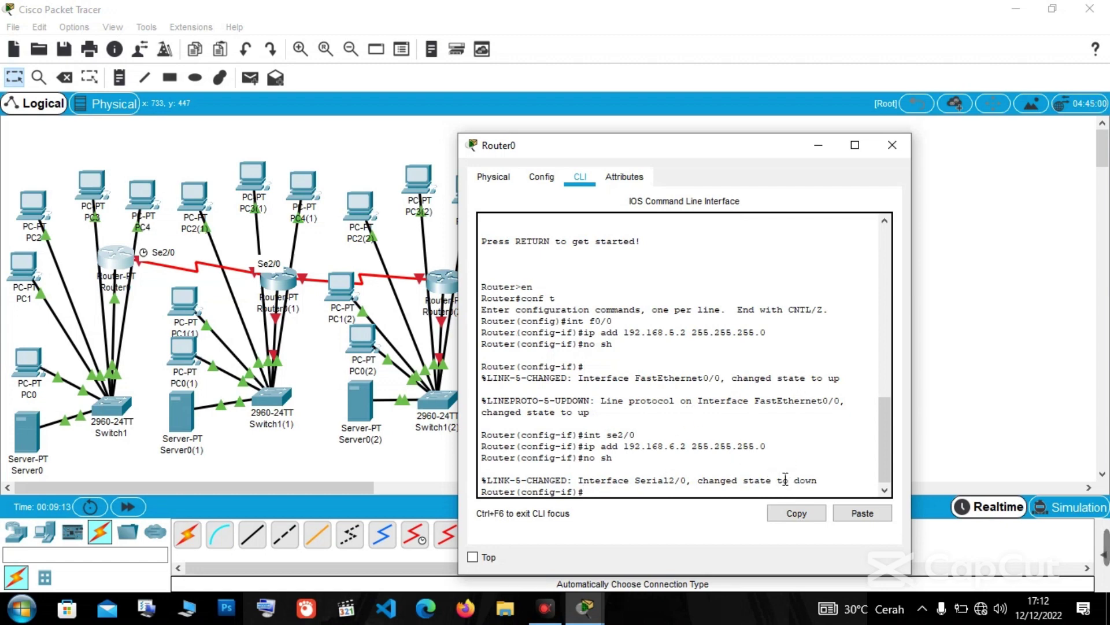
# Minimize Router0's window, move Router0(1) higher and shift Switch1(1) slightly to expose their port labels.
pyautogui.click(818, 145)
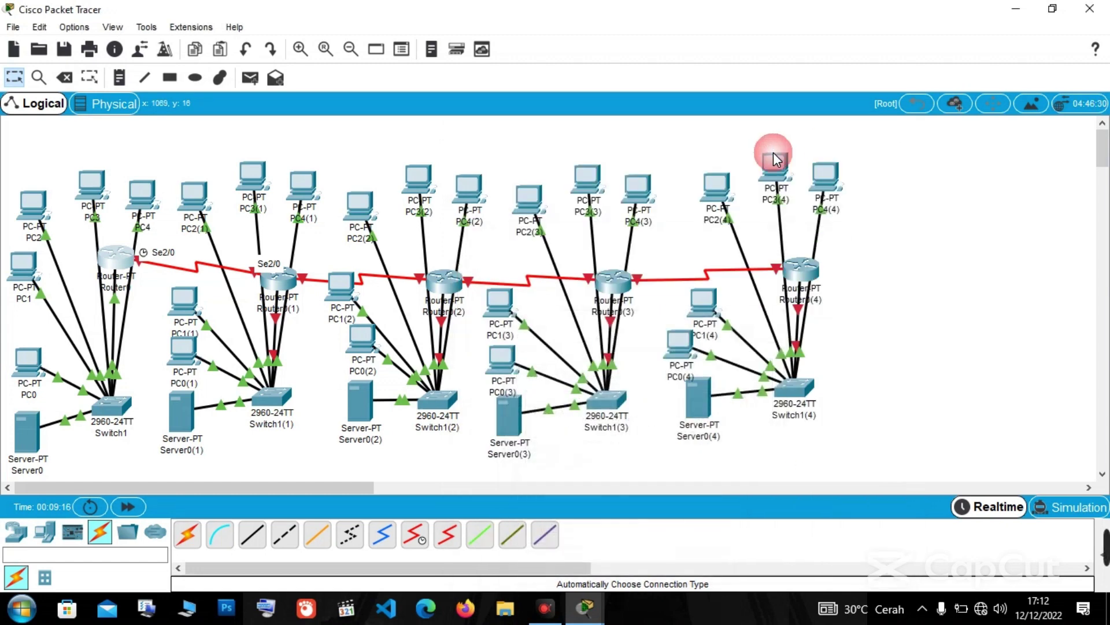
pyautogui.click(277, 282)
pyautogui.click(688, 74)
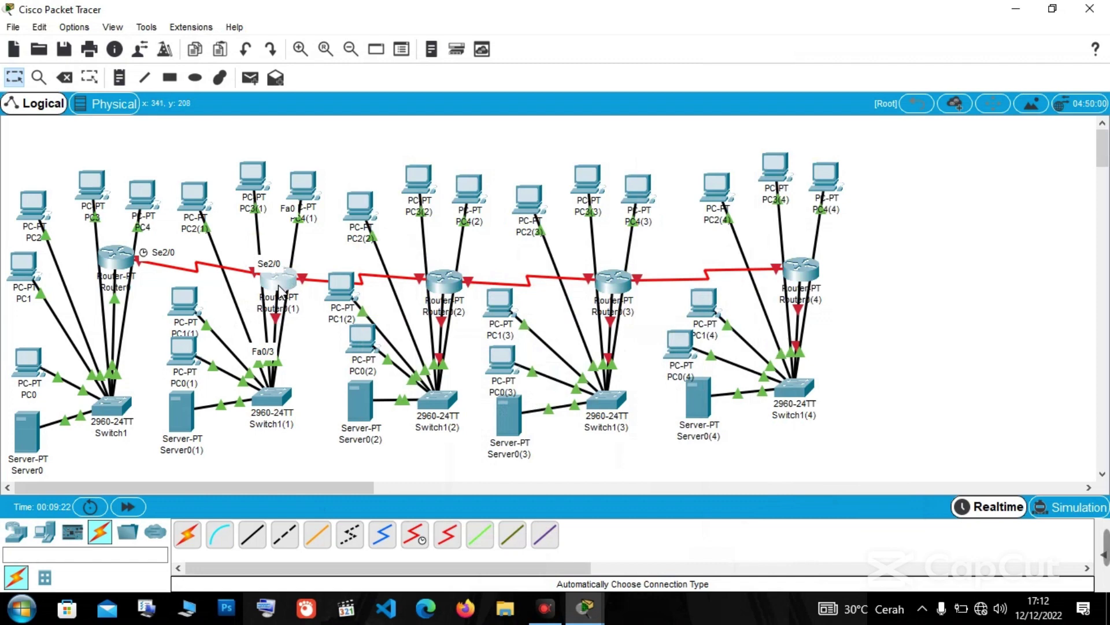
pyautogui.moveTo(281, 290); pyautogui.dragTo(282, 261)
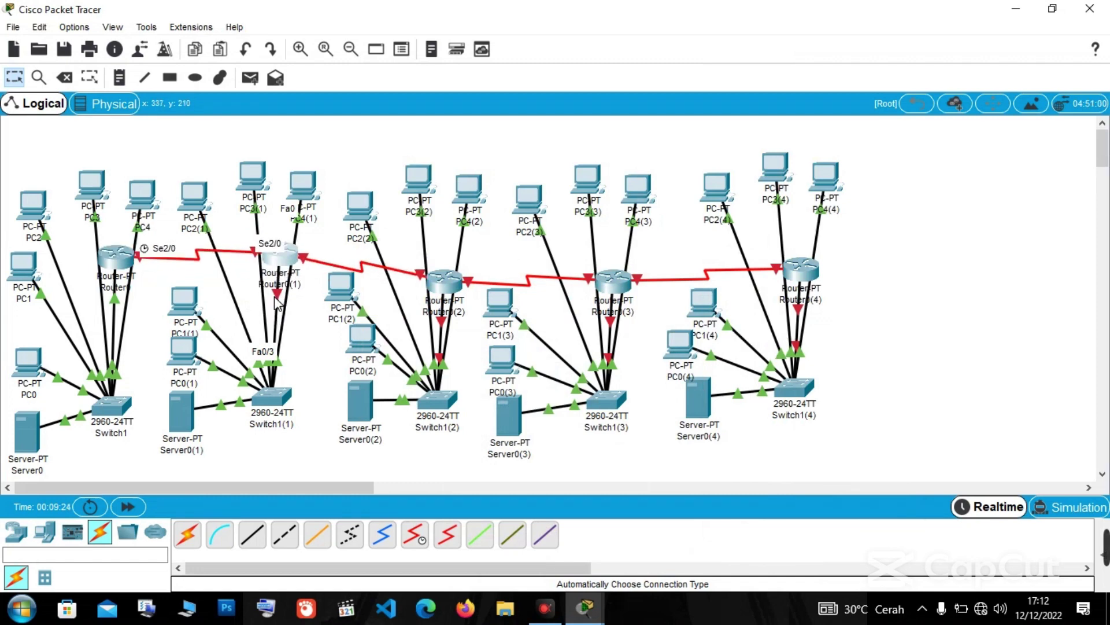
pyautogui.moveTo(266, 406); pyautogui.dragTo(270, 399)
# Open Router0(1)'s command line and enter privileged mode with en and global configuration mode with conf t.
pyautogui.click(279, 254)
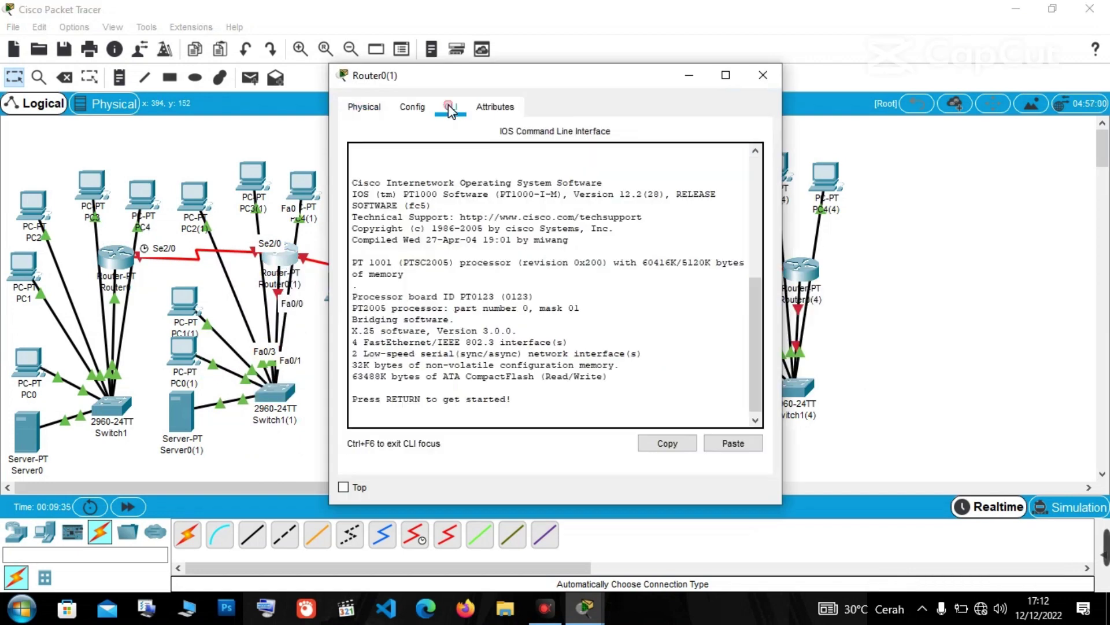
pyautogui.press('Return')
pyautogui.write('en')
pyautogui.press('Return')
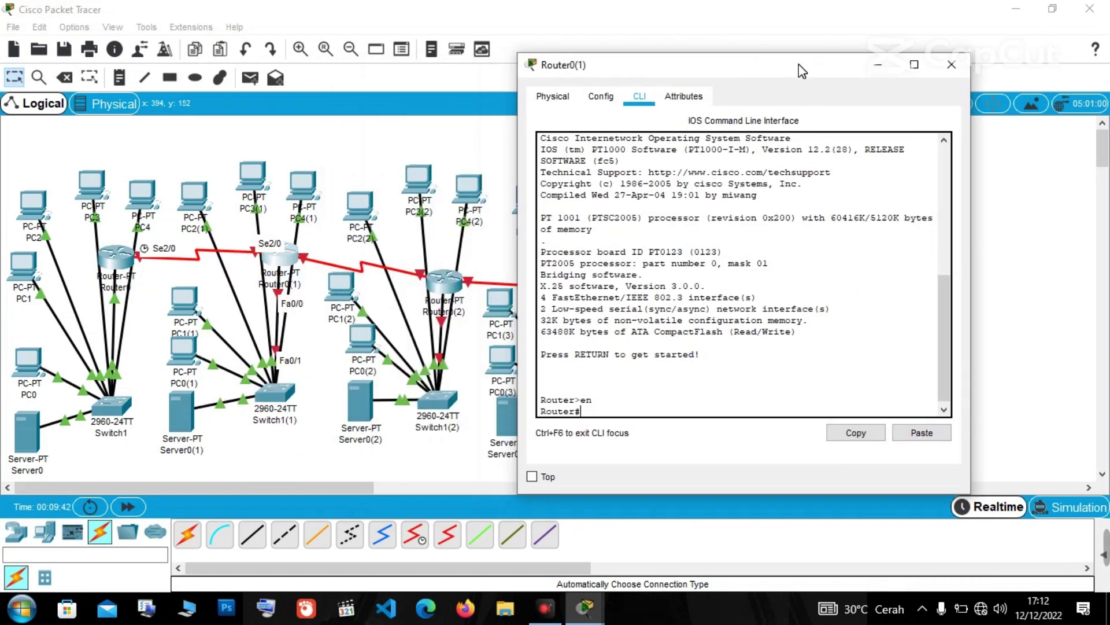
pyautogui.write('conf t')
pyautogui.press('Return')
# Assign 192.168.7.2 with mask 255.255.255.0 to Router0(1)'s se2/0 interface and enable it with no sh.
pyautogui.write('s')
pyautogui.press('BackSpace')
pyautogui.write('int ')
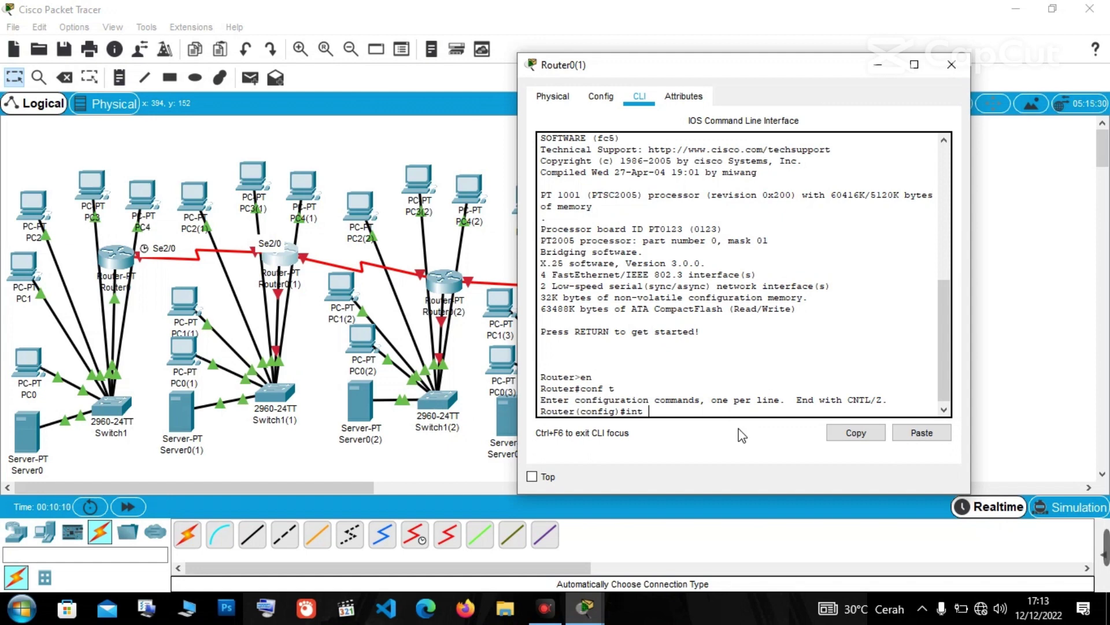
pyautogui.write('se2/0')
pyautogui.press('Return')
pyautogui.write('ip add ')
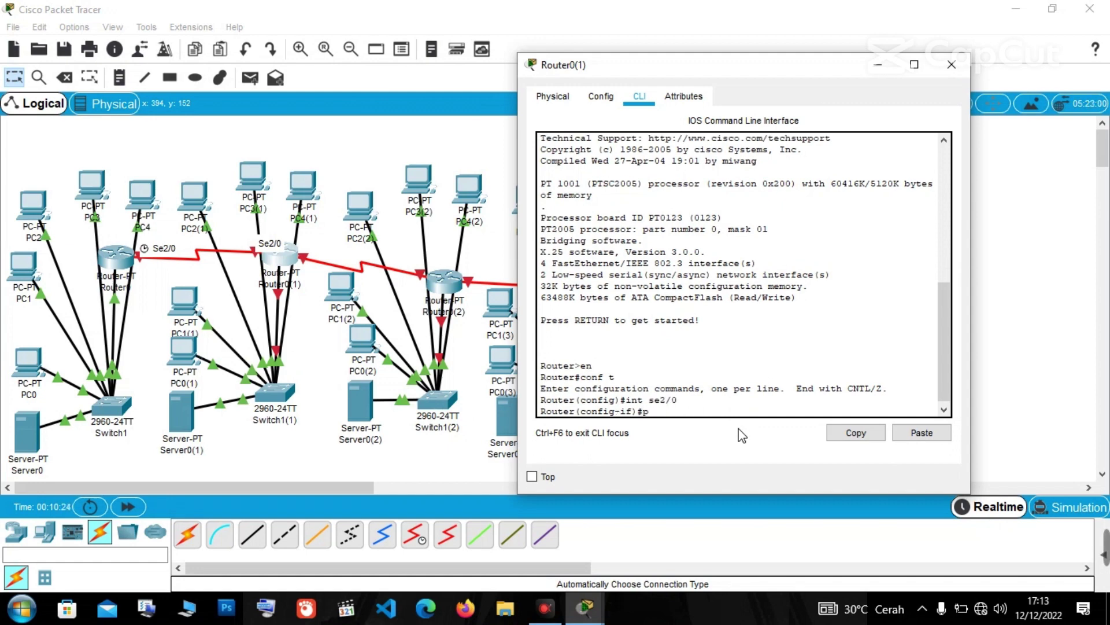
pyautogui.write('192.168.7.2')
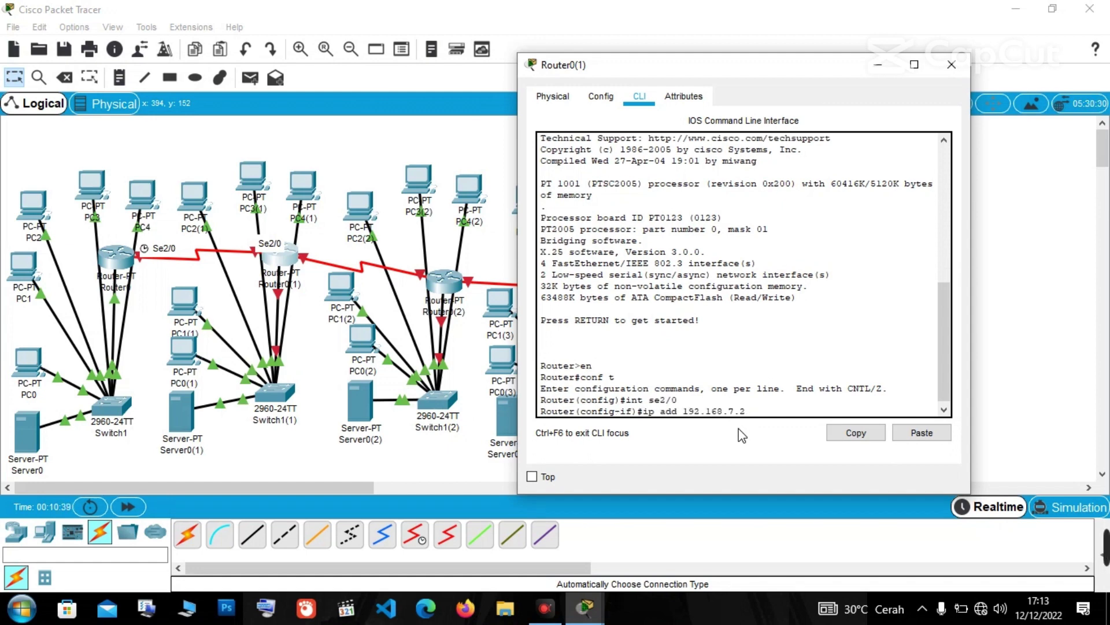
pyautogui.write(' 255.255.255.0')
pyautogui.press('Return')
pyautogui.write('no sh')
pyautogui.press('Return')
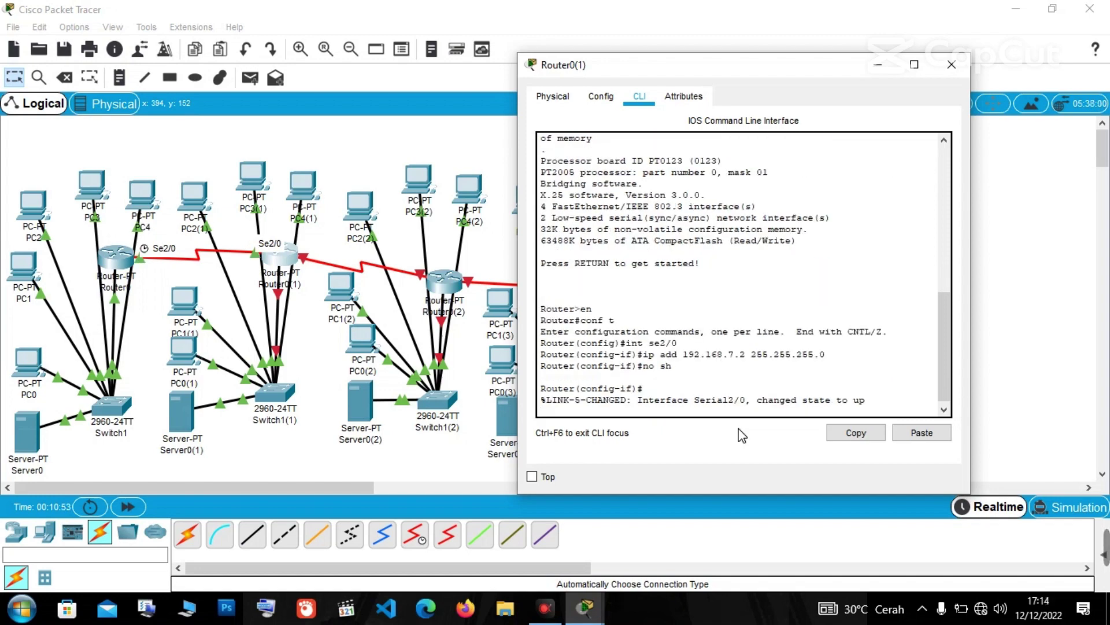
# Assign 192.168.8.2 with mask 255.255.255.0 to Router0(1)'s fa0/0 interface and enable it with no sh.
pyautogui.write('int s2/0')
pyautogui.press('Return')
pyautogui.write('int')
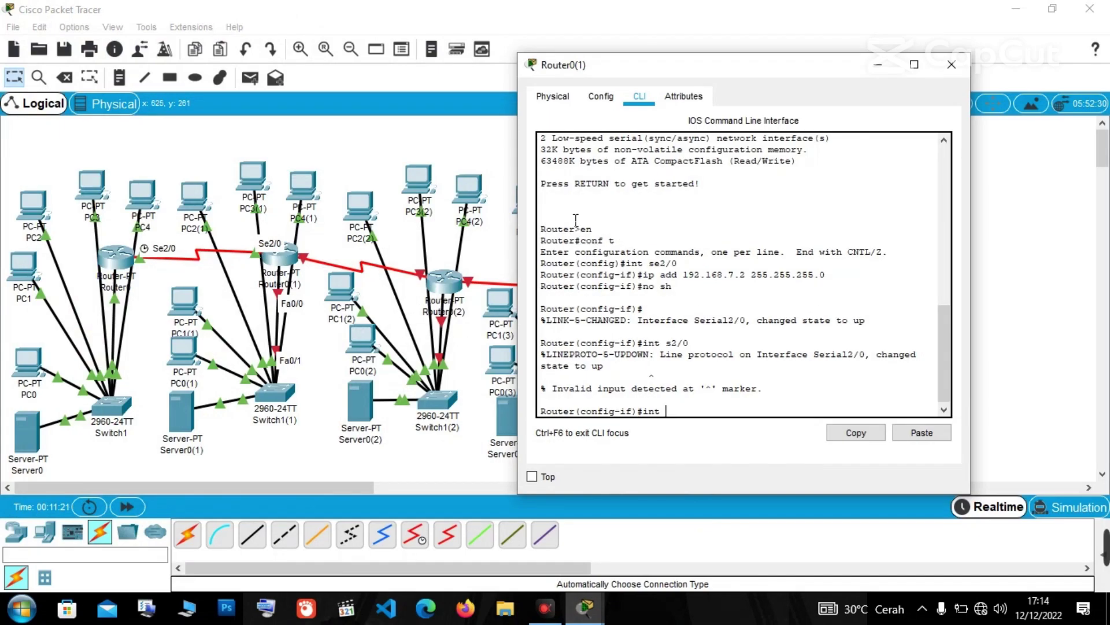
pyautogui.write('fa0/0')
pyautogui.press('Return')
pyautogui.write('ip add 192.168.8.2 255.255.255.0')
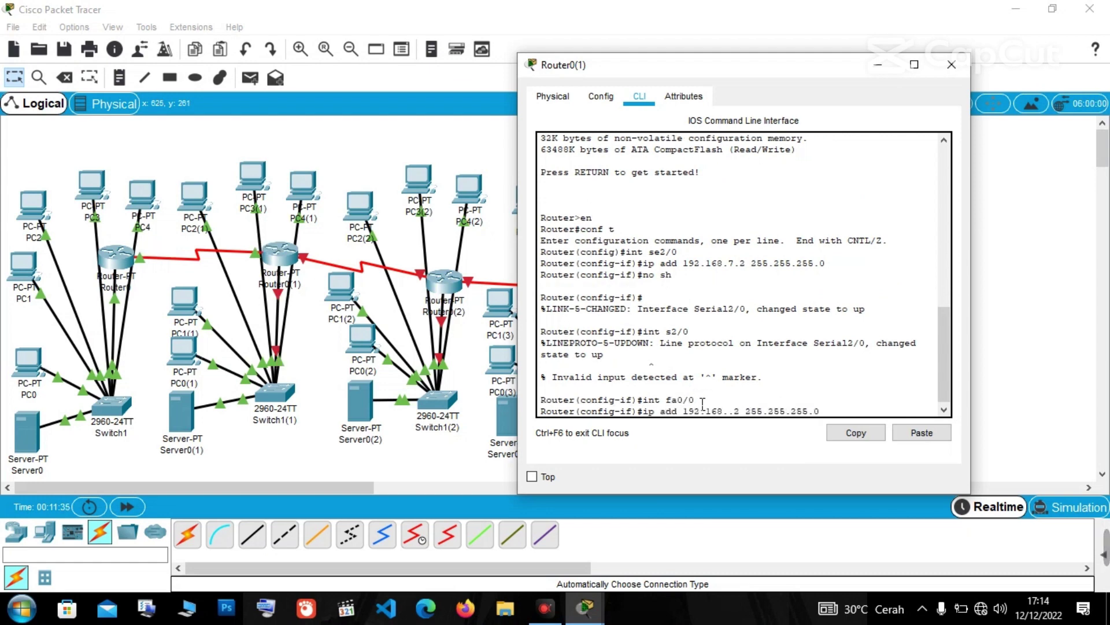
pyautogui.press('Return')
pyautogui.write('no sh')
pyautogui.press('Return')
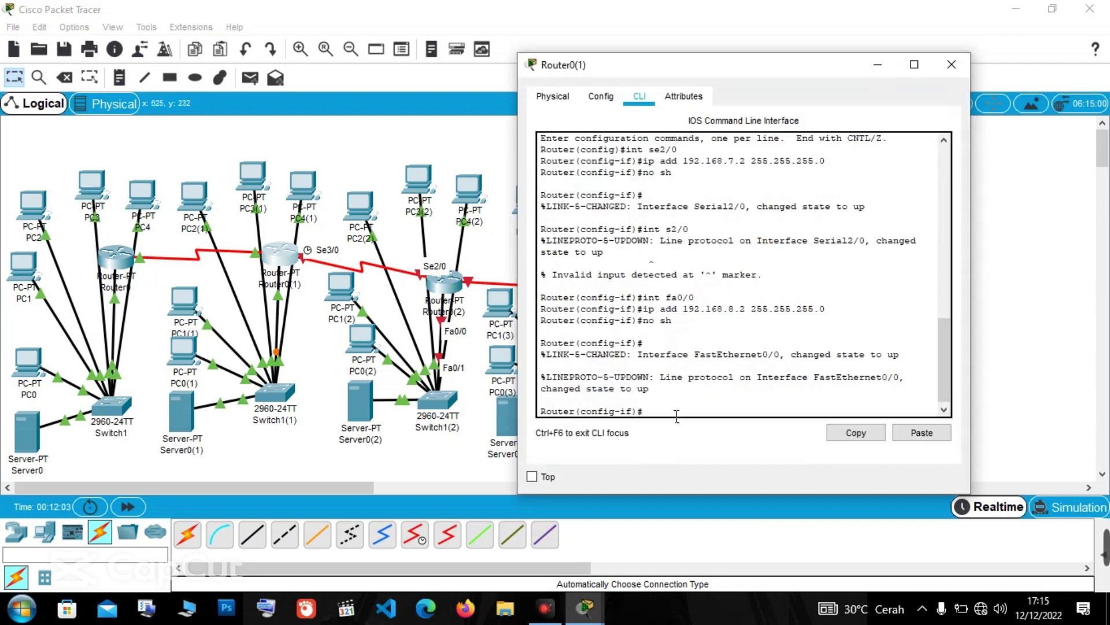
# Assign 192.168.9.2 with mask 255.255.255.0 to Router0(1)'s se3/0 interface and enable it with no sh.
pyautogui.write('int se2/0')
pyautogui.press('Return')
pyautogui.write('ip add 192.168.9.2 255.255.255.0')
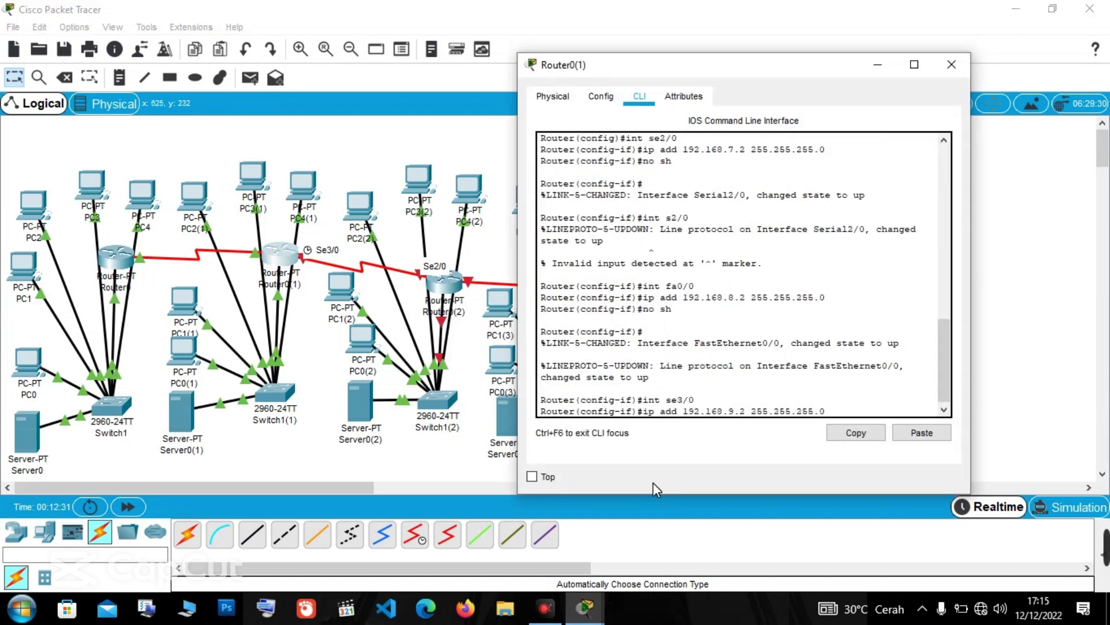
pyautogui.press('Return')
pyautogui.write('no sh')
pyautogui.press('Return')
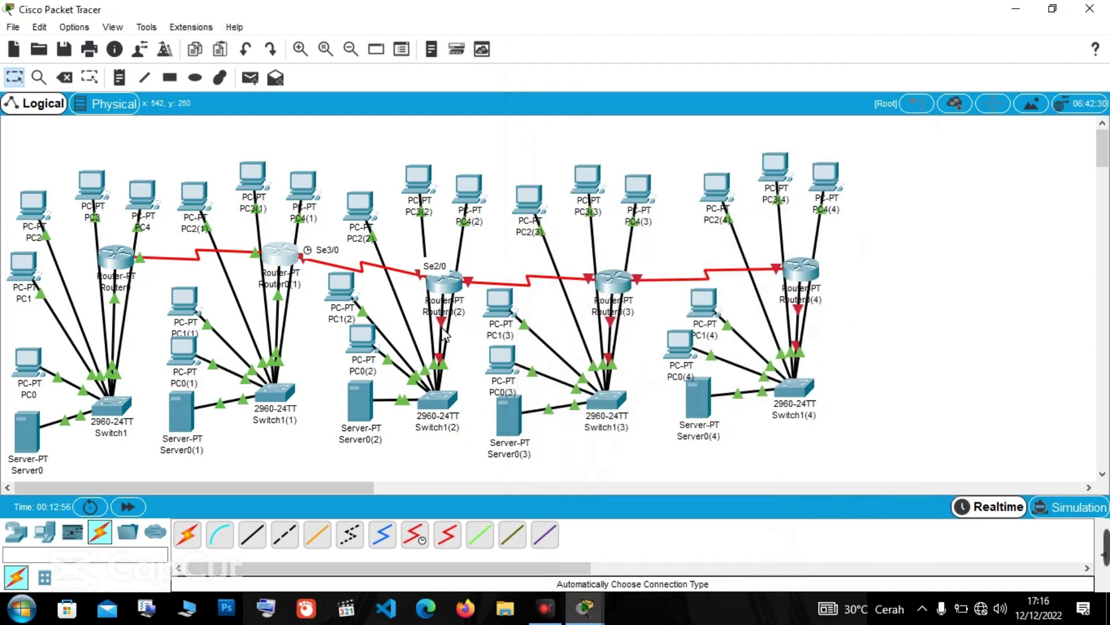
pyautogui.moveTo(444, 324)
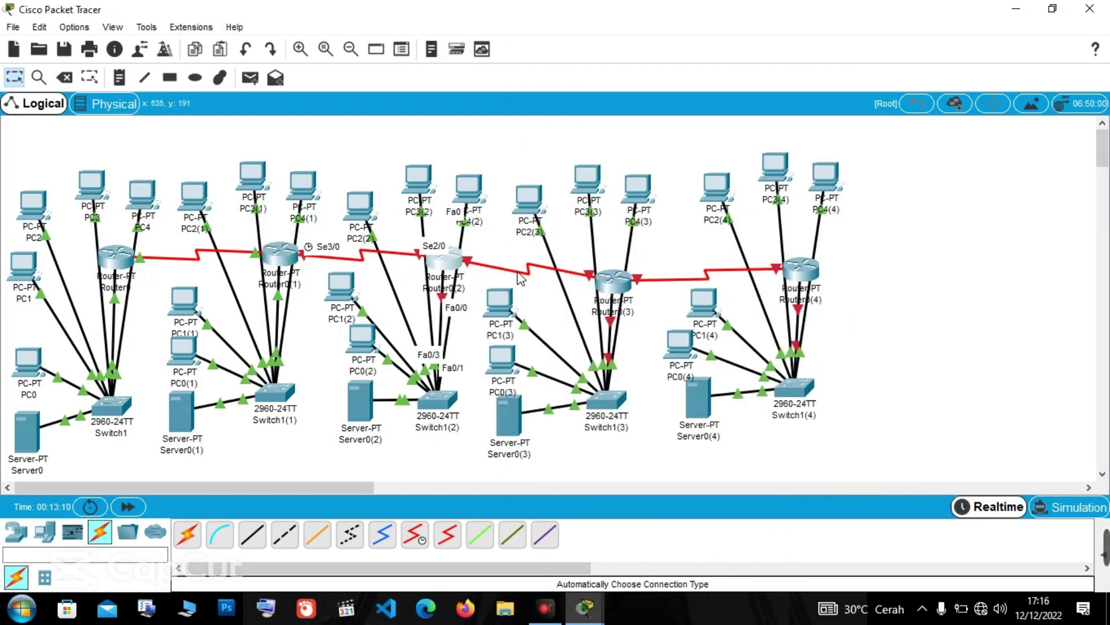
# Open Router0(2)'s command line and enter privileged mode with en and global configuration mode with conf t.
pyautogui.click(444, 263)
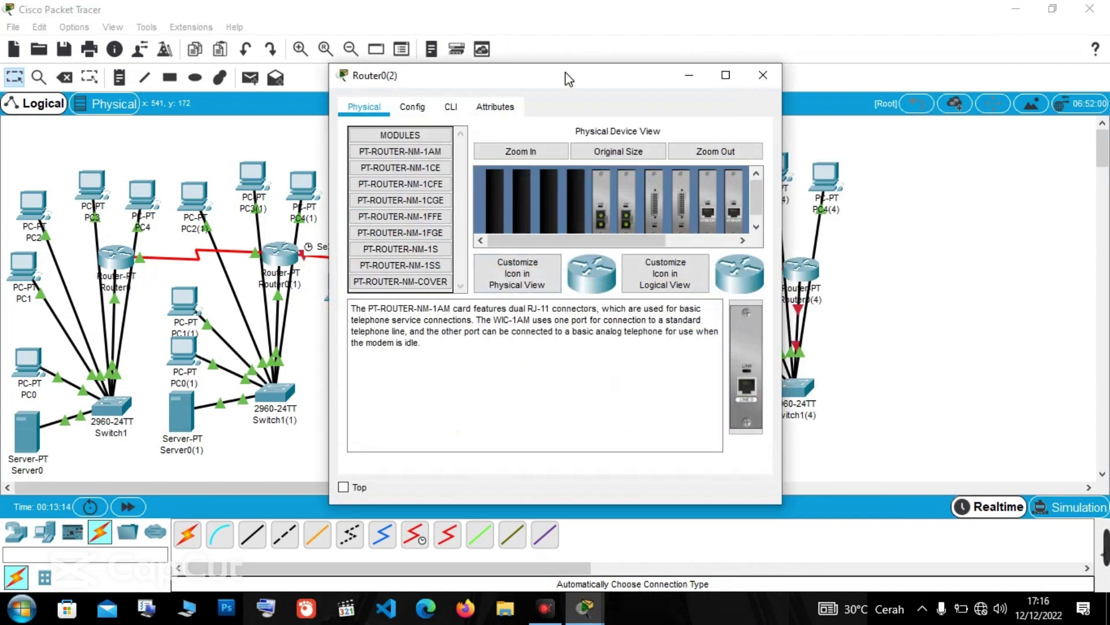
pyautogui.click(761, 136)
pyautogui.press('Return')
pyautogui.write('en')
pyautogui.press('Return')
pyautogui.write('conf t')
pyautogui.press('Return')
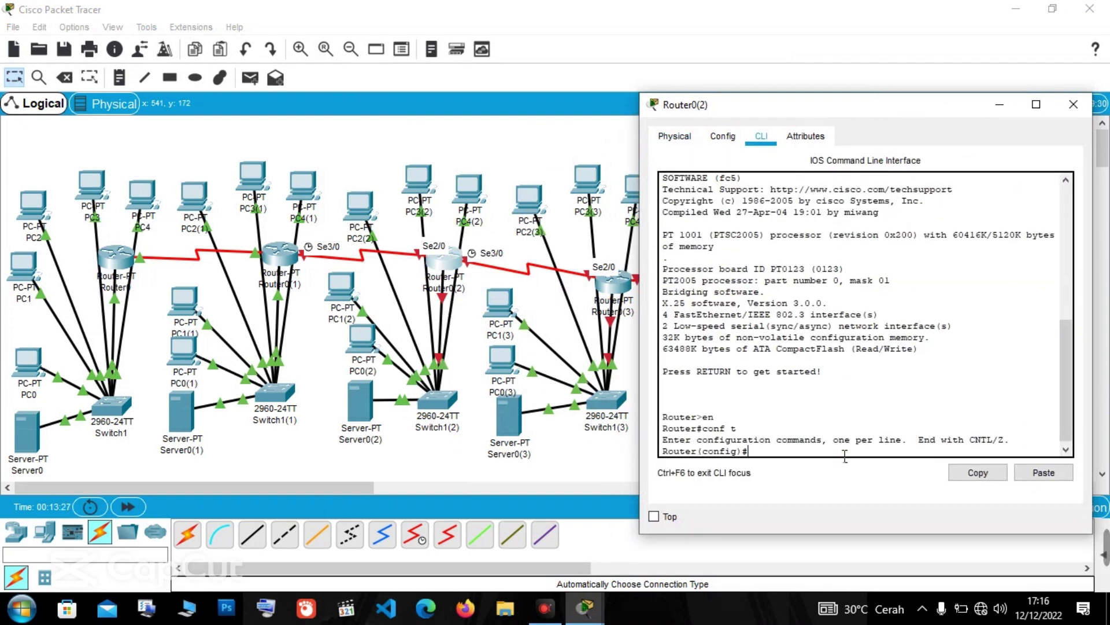
# Assign 192.168.10.2 with mask 255.255.255.0 to Router0(2)'s se2/0 interface and enable it with no sh.
pyautogui.write('int se2/0')
pyautogui.press('Return')
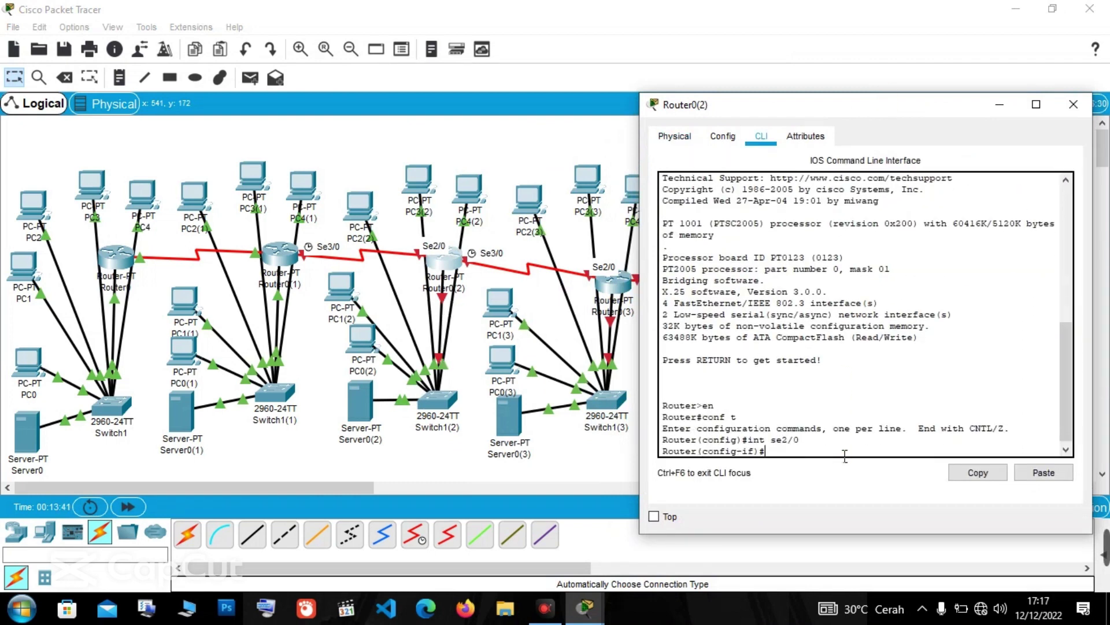
pyautogui.write('ip add 192.168')
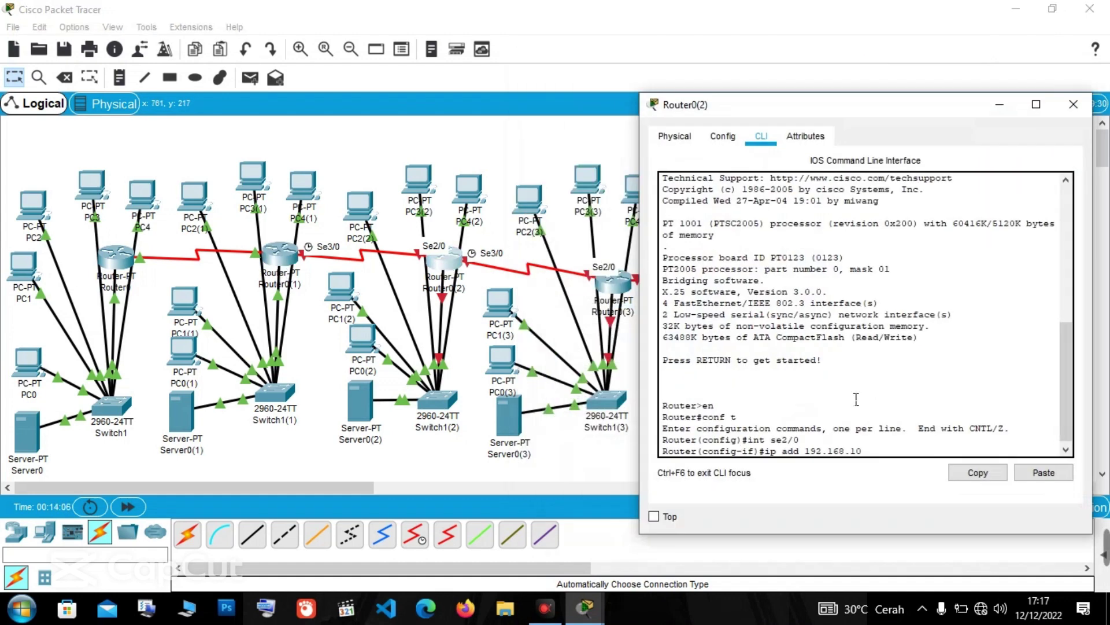
pyautogui.write('.10.2 255.255.255.0')
pyautogui.press('Return')
pyautogui.write('no sh')
pyautogui.press('Return')
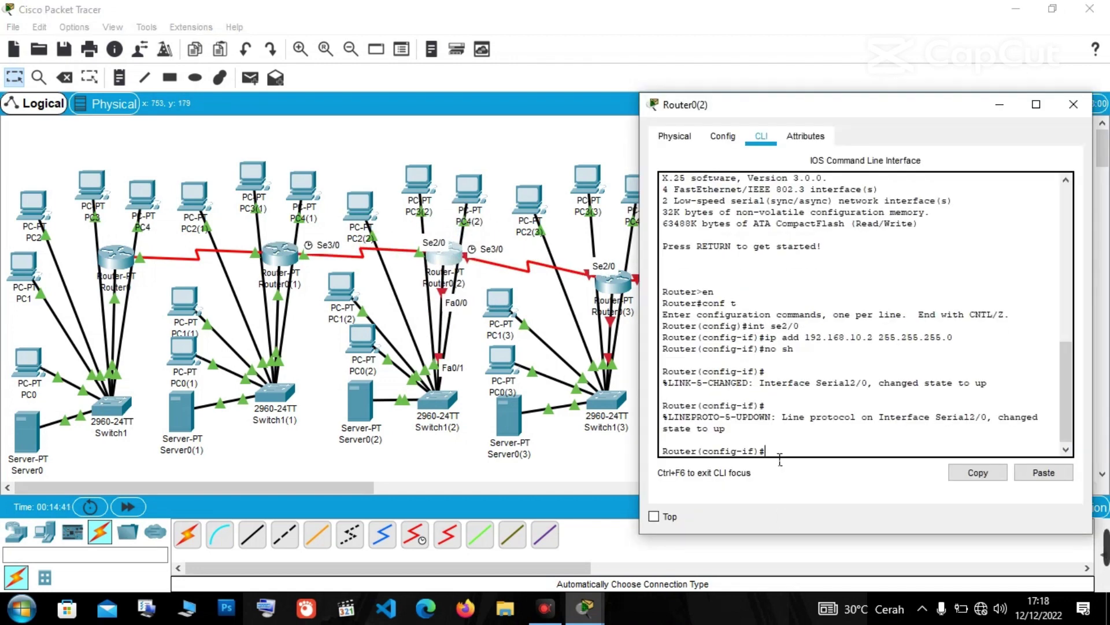
# Assign 192.168.11.2 with mask 255.255.255.0 to Router0(2)'s fa0/0 interface and enable it with no sh.
pyautogui.write('int fa0/0')
pyautogui.press('Return')
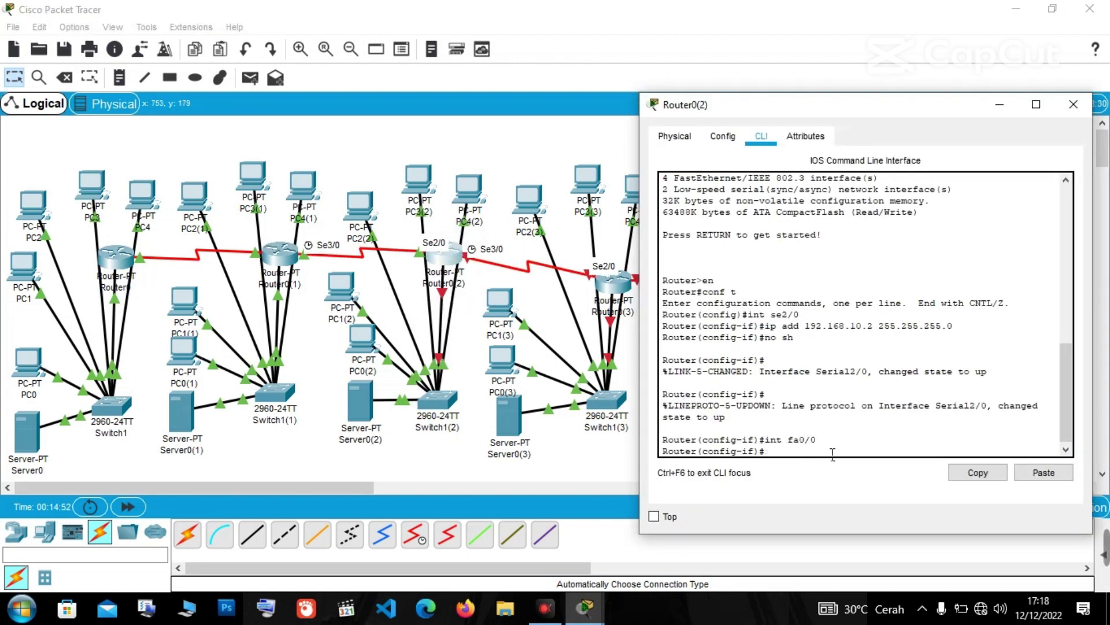
pyautogui.write('ip add 192.168.10.2 255.255.255.0')
pyautogui.press('Return')
pyautogui.write('no sh')
pyautogui.press('Return')
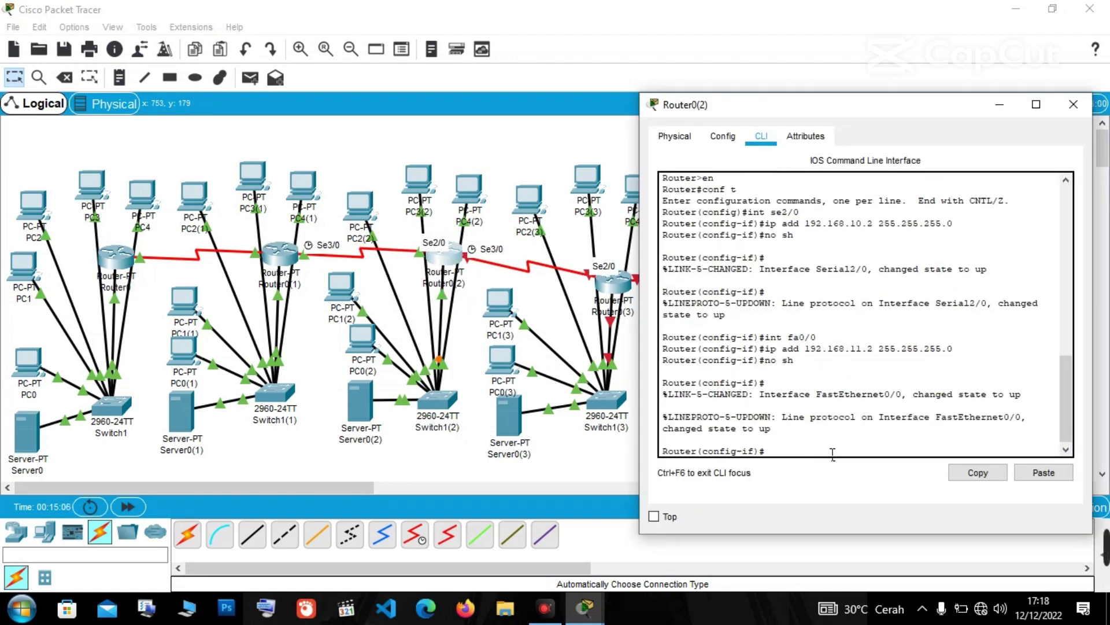
# Assign an IP address with mask 255.255.255.0 to Router0(2)'s se3/0 interface, enable it with no sh and close the router window.
pyautogui.write('int se3/0')
pyautogui.press('Return')
pyautogui.press('Up')
pyautogui.press('Up')
pyautogui.press('Up')
pyautogui.press('Left')
pyautogui.press('Left')
pyautogui.press('Left')
pyautogui.press('Left')
pyautogui.press('Left')
pyautogui.press('Left')
pyautogui.press('Left')
pyautogui.press('Left')
pyautogui.press('Left')
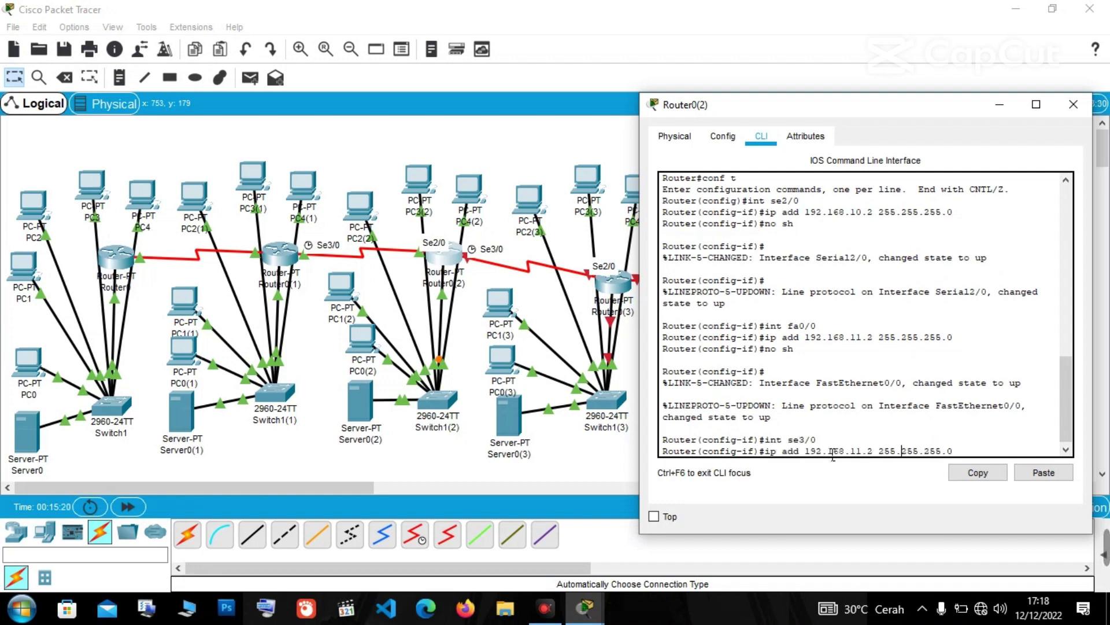
pyautogui.press('Return')
pyautogui.write('no sh')
pyautogui.press('Return')
pyautogui.click(1074, 104)
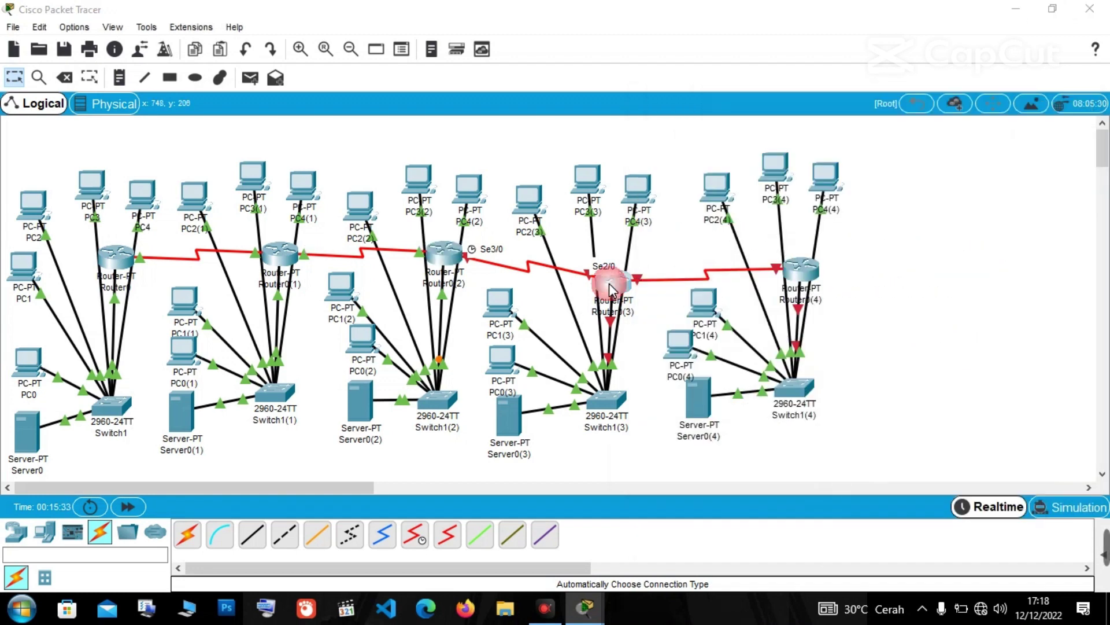
# Open Router0(3)'s command line and enter privileged mode with en and global configuration mode with conf t.
pyautogui.click(610, 282)
pyautogui.press('Return')
pyautogui.write('en')
pyautogui.press('Return')
pyautogui.write('conf t')
pyautogui.press('Return')
pyautogui.moveTo(695, 79); pyautogui.dragTo(515, 354)
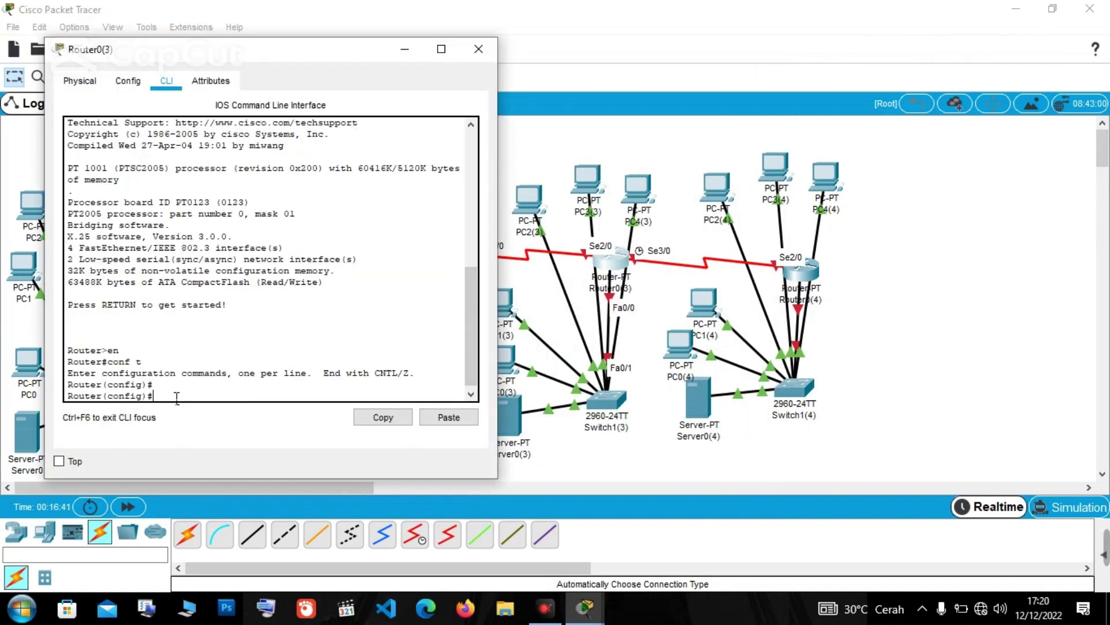
# Assign 192.168.13.2 with mask 255.255.255.0 to Router0(3)'s se2/0 interface and enable it with no sh.
pyautogui.write('int se')
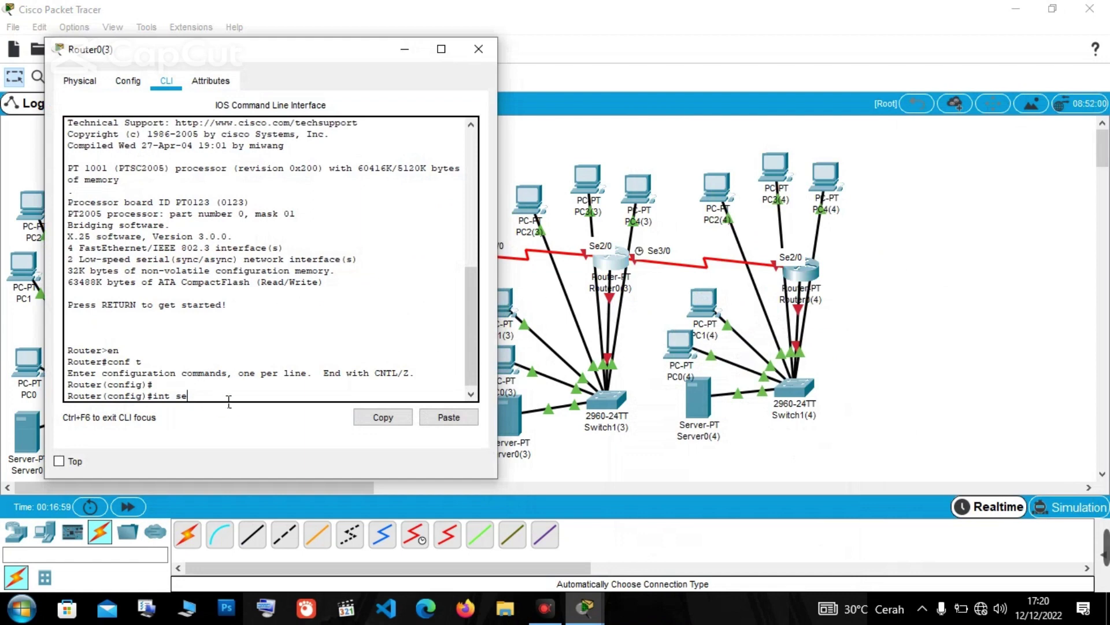
pyautogui.write('2/0')
pyautogui.press('Return')
pyautogui.write('ip add 192.168')
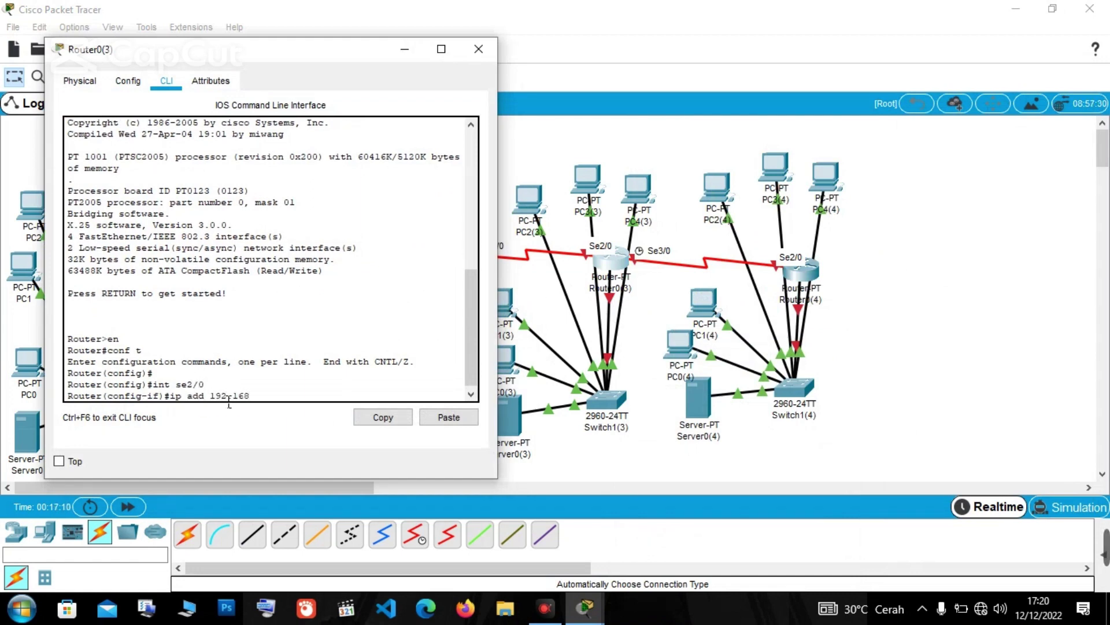
pyautogui.write('.13.2 255.255.255.0')
pyautogui.press('Return')
pyautogui.write('no sh')
pyautogui.press('Return')
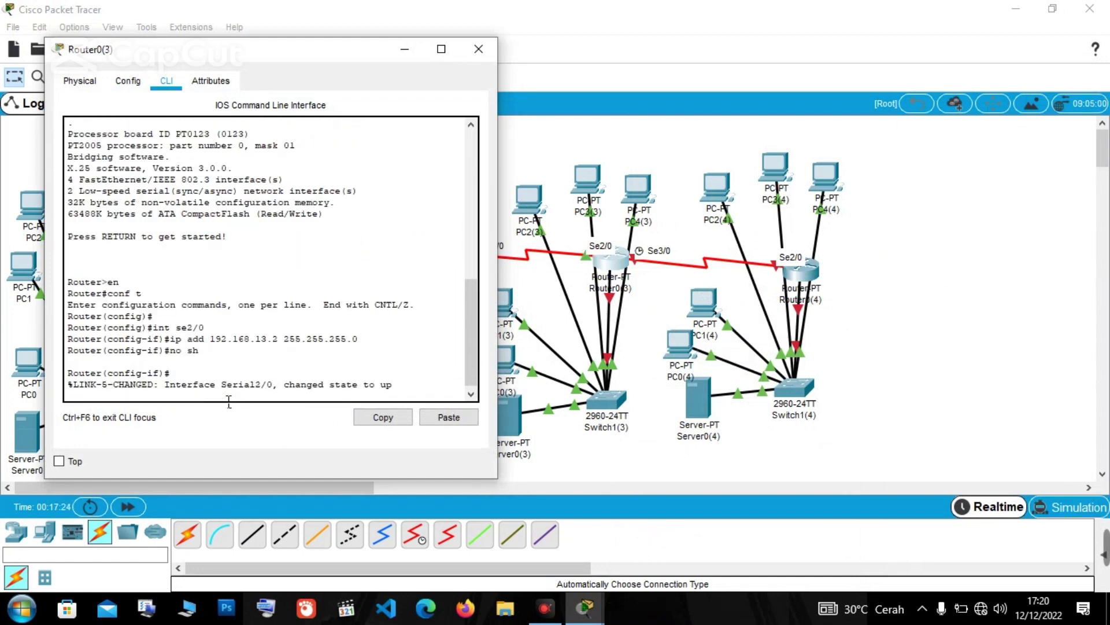
# Assign 192.168.14.2 with mask 255.255.255.0 to Router0(3)'s fa0/0 interface and enable it with no sh.
pyautogui.write('int se2/0')
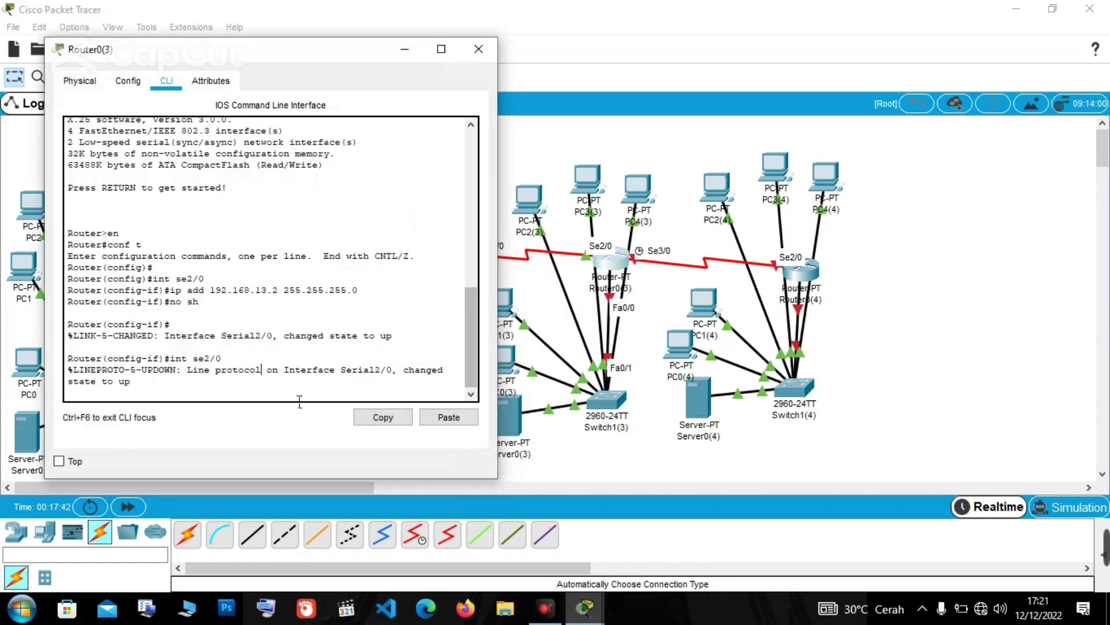
pyautogui.press('BackSpace')
pyautogui.press('BackSpace')
pyautogui.press('BackSpace')
pyautogui.press('BackSpace')
pyautogui.press('BackSpace')
pyautogui.write('fa0/0')
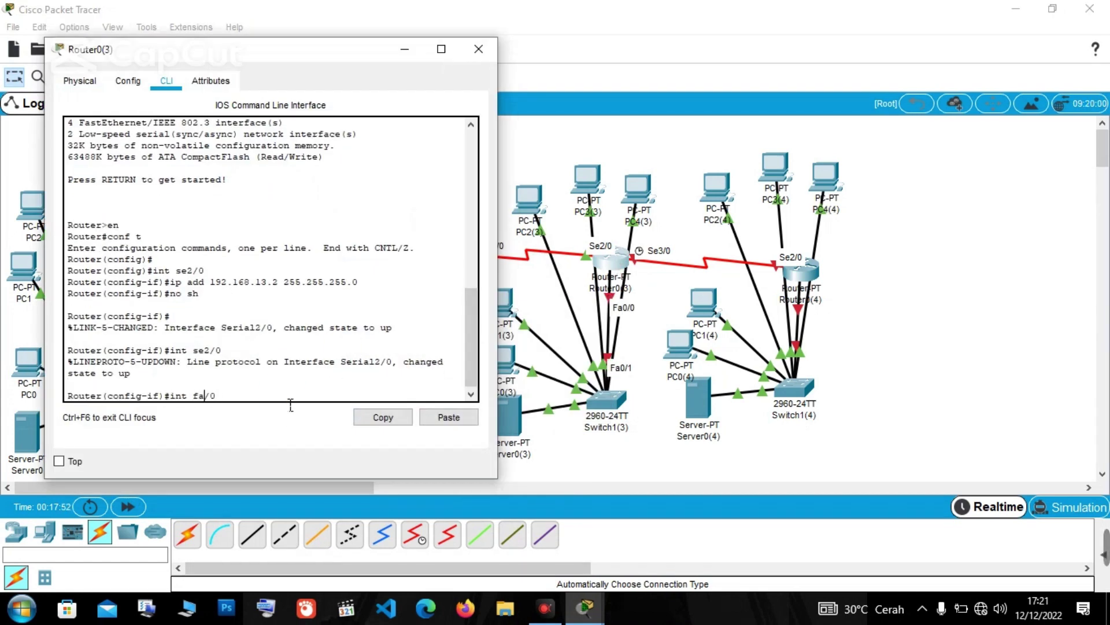
pyautogui.press('Return')
pyautogui.write('int se2/0')
pyautogui.press('Up')
pyautogui.press('Up')
pyautogui.press('Up')
pyautogui.press('Up')
pyautogui.press('Left')
pyautogui.press('Left')
pyautogui.press('Left')
pyautogui.press('Left')
pyautogui.press('Left')
pyautogui.press('Left')
pyautogui.press('Left')
pyautogui.press('Left')
pyautogui.press('Left')
pyautogui.press('Left')
pyautogui.press('Left')
pyautogui.press('Left')
pyautogui.press('Left')
pyautogui.press('Left')
pyautogui.press('Left')
pyautogui.press('Left')
pyautogui.press('Return')
pyautogui.write('no sh')
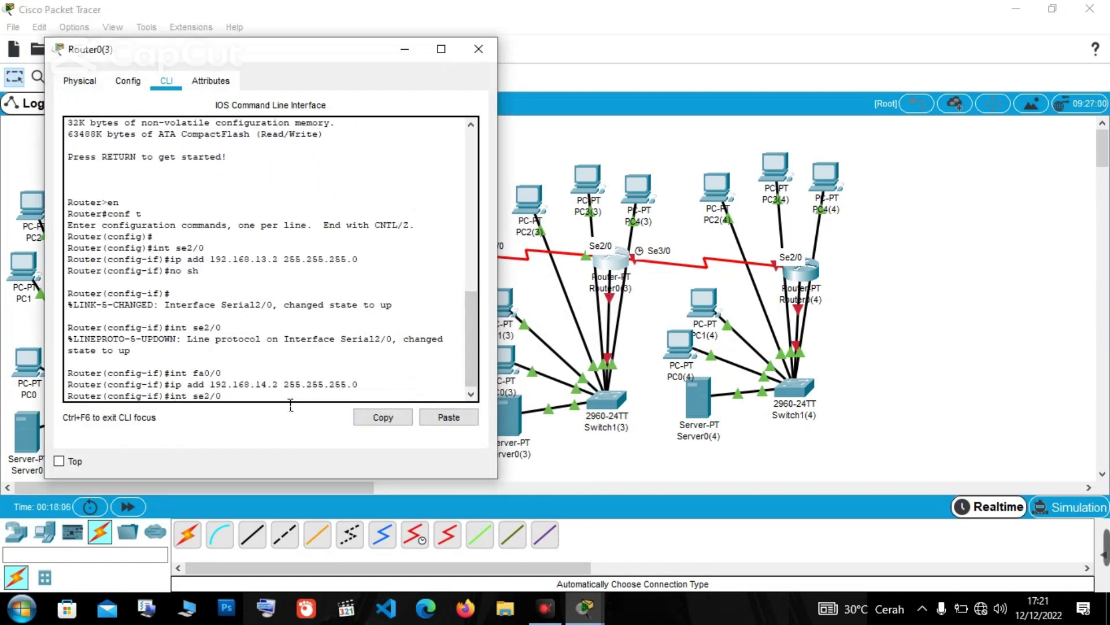
pyautogui.press('Return')
# Assign 192.168.15.2 with mask 255.255.255.0 to Router0(3)'s se3/0 interface and enable it with no sh.
pyautogui.press('Up')
pyautogui.press('Up')
pyautogui.press('Up')
pyautogui.press('Left')
pyautogui.press('Left')
pyautogui.press('BackSpace')
pyautogui.press('BackSpace')
pyautogui.press('BackSpace')
pyautogui.write('se3')
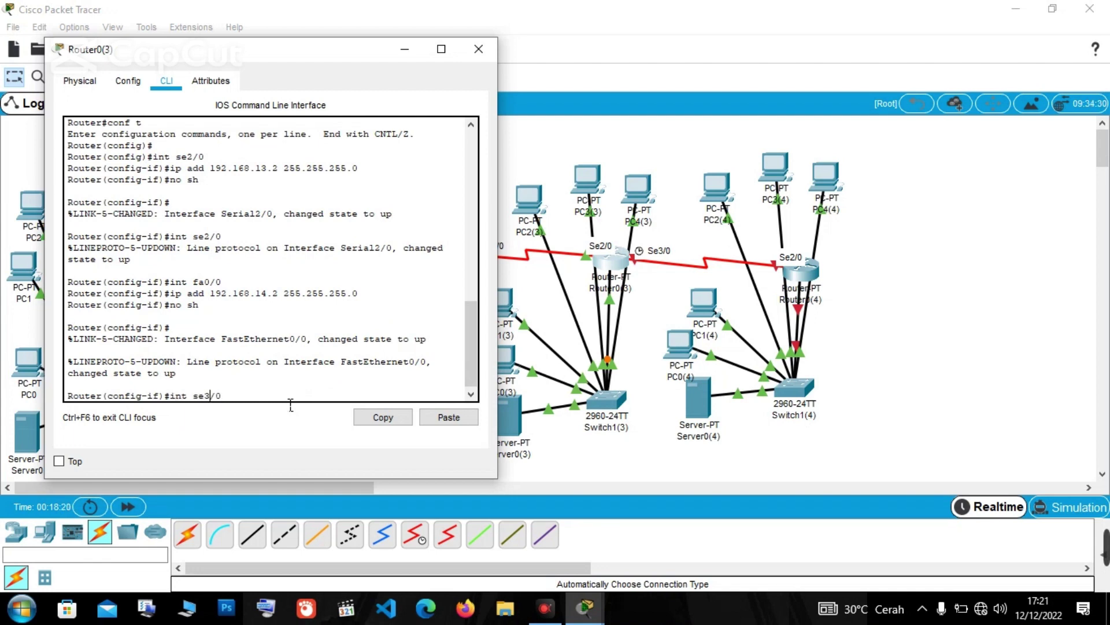
pyautogui.press('Return')
pyautogui.press('Up')
pyautogui.press('Up')
pyautogui.press('Left')
pyautogui.press('Left')
pyautogui.press('Left')
pyautogui.press('Left')
pyautogui.press('Left')
pyautogui.press('Left')
pyautogui.press('Left')
pyautogui.press('Left')
pyautogui.press('Left')
pyautogui.press('Left')
pyautogui.press('Left')
pyautogui.press('Left')
pyautogui.press('Left')
pyautogui.press('Left')
pyautogui.press('Left')
pyautogui.press('Left')
pyautogui.press('BackSpace')
pyautogui.write('5')
pyautogui.press('Return')
pyautogui.write('no sh')
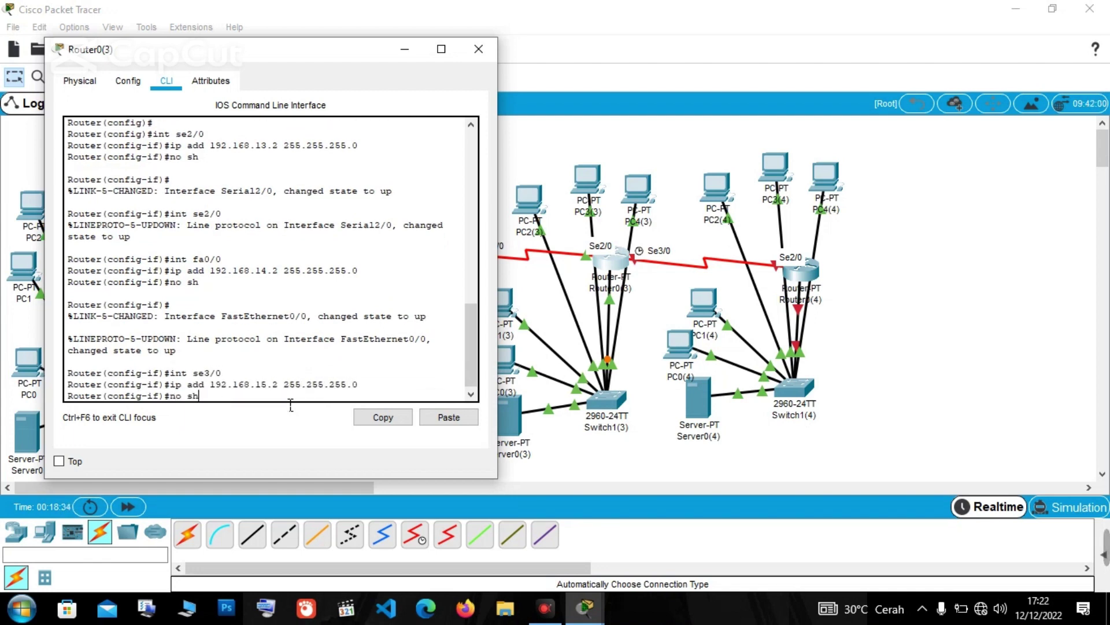
pyautogui.press('Return')
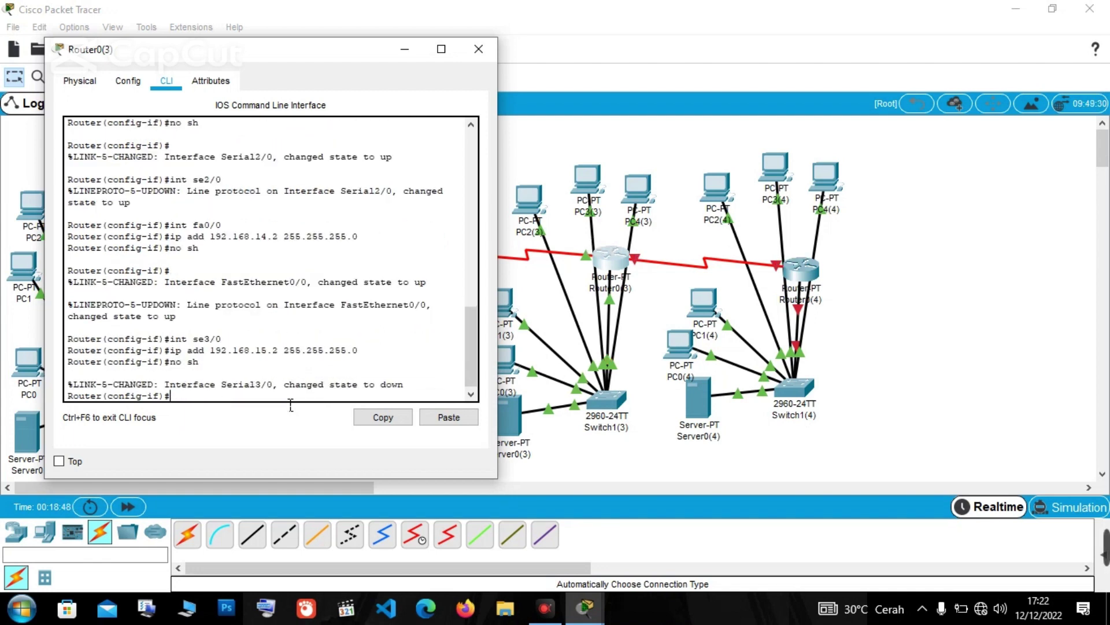
pyautogui.click(404, 49)
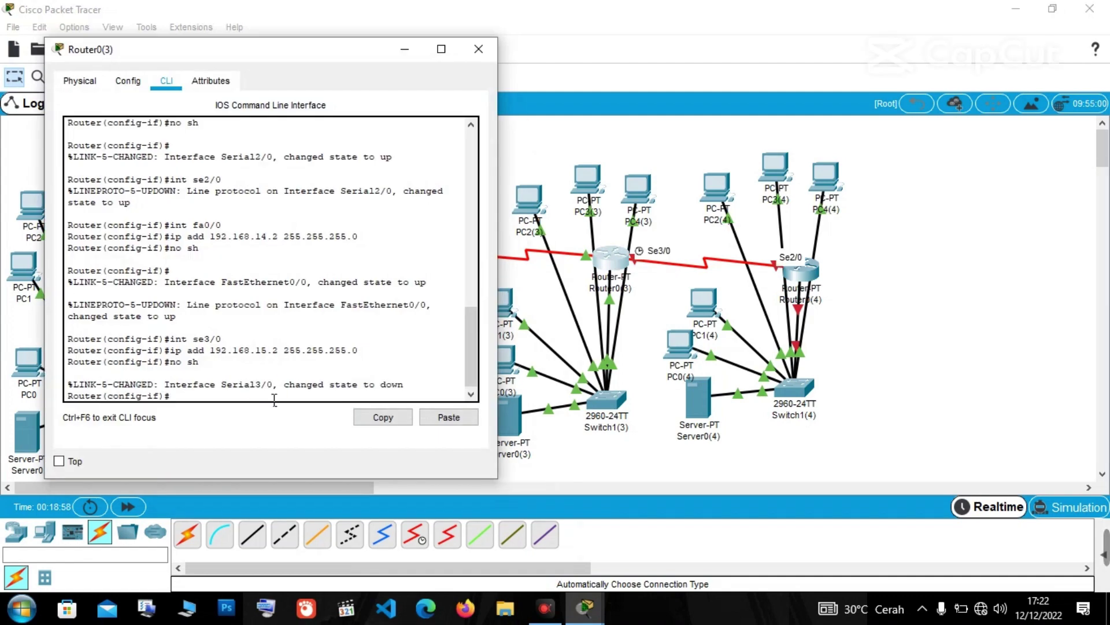
# Repeat the int se3/0, ip add 192.168.15.2 255.255.255.0 and no sh commands on Router0(3) and minimize its window.
pyautogui.press('Up')
pyautogui.press('Up')
pyautogui.press('Up')
pyautogui.press('Return')
pyautogui.press('Up')
pyautogui.press('Up')
pyautogui.press('Up')
pyautogui.press('Return')
pyautogui.press('Up')
pyautogui.press('Up')
pyautogui.press('Up')
pyautogui.press('Return')
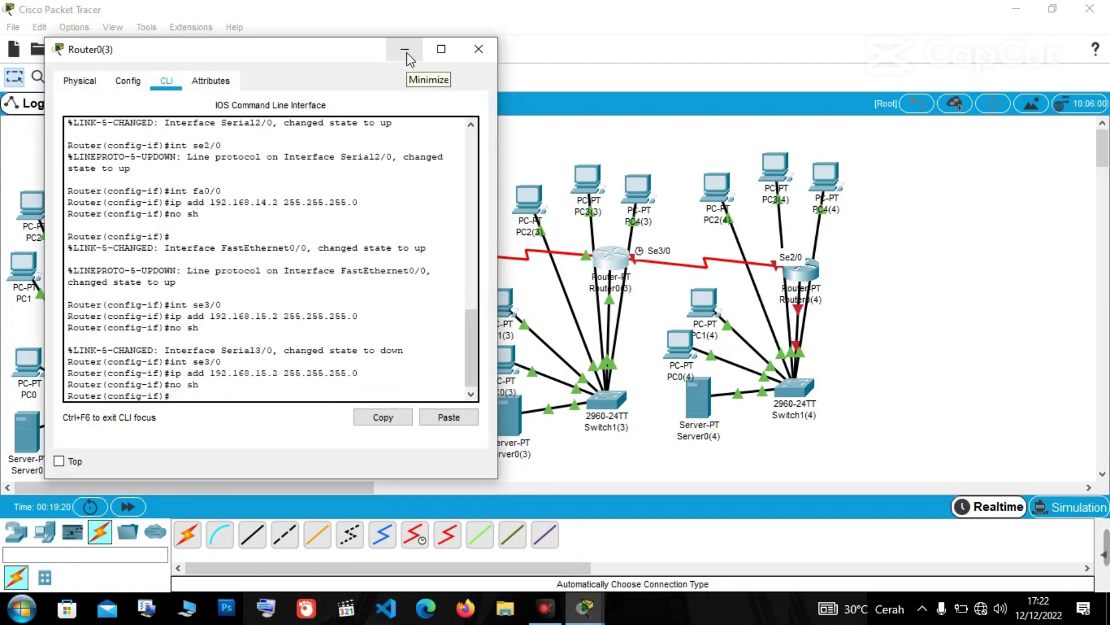
pyautogui.click(405, 49)
# Open Router0(4)'s command line and enter privileged mode with en and global configuration mode with conf t.
pyautogui.click(799, 267)
pyautogui.click(233, 107)
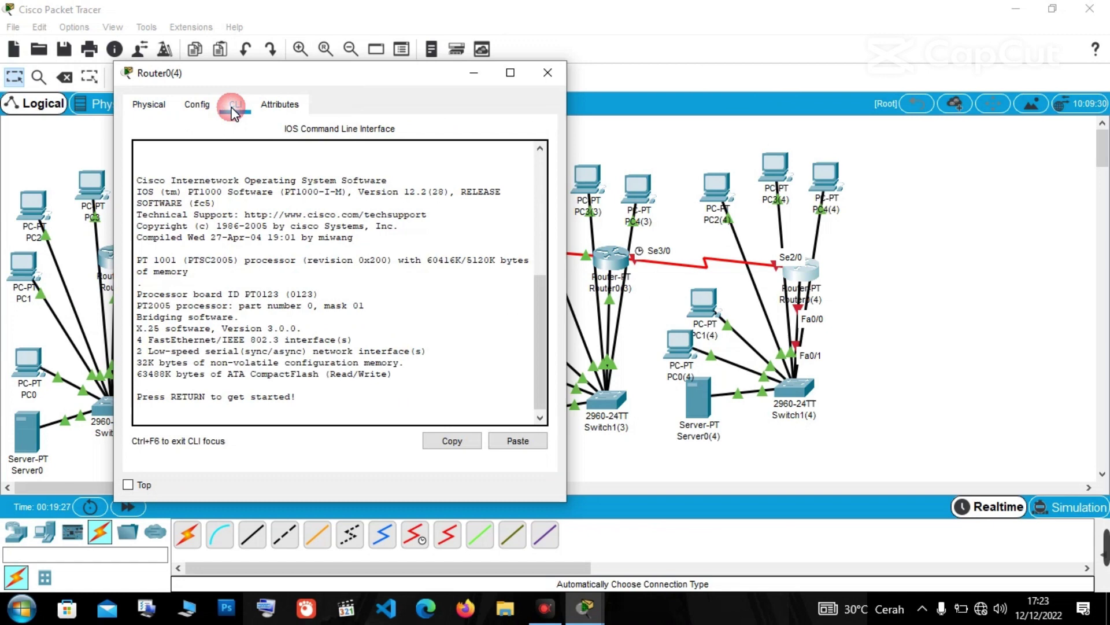
pyautogui.press('Return')
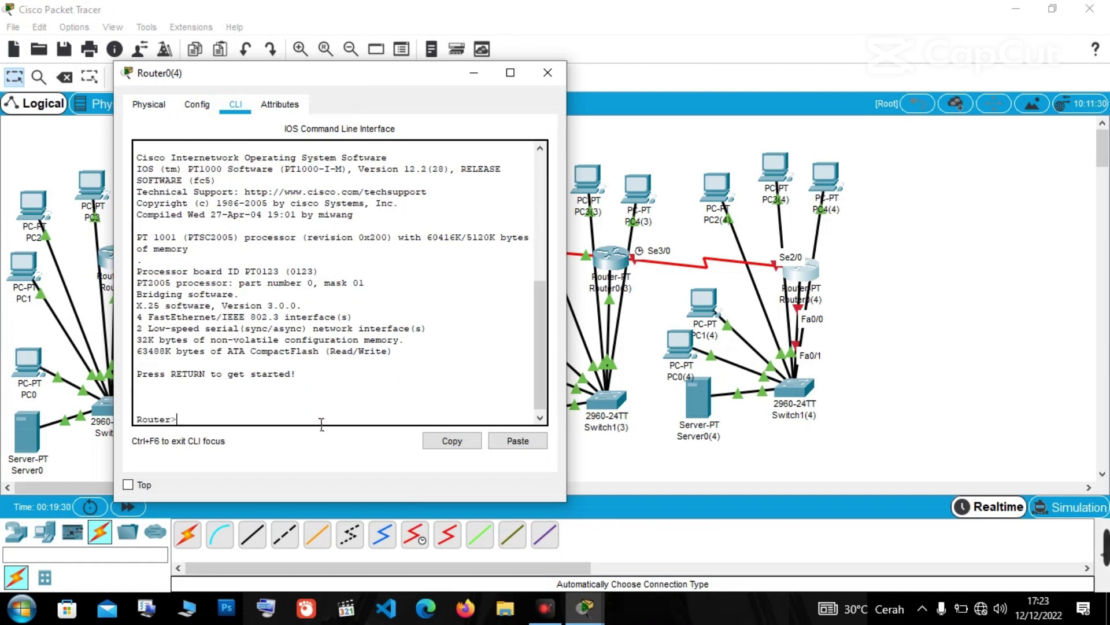
pyautogui.write('en')
pyautogui.press('Return')
pyautogui.write('conf t')
pyautogui.press('Return')
# Try to assign the address 192.168.16 with mask 255.255.255.0 to Router0(4)'s se2/0 interface.
pyautogui.write('int se')
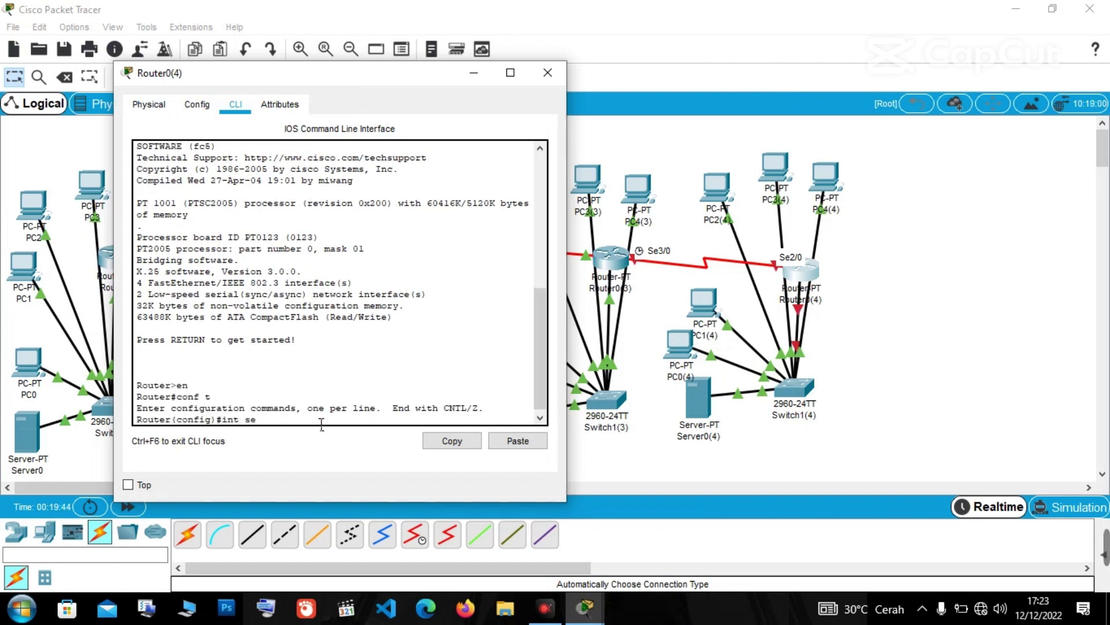
pyautogui.write('2/0')
pyautogui.press('Return')
pyautogui.write('ip add 192.168')
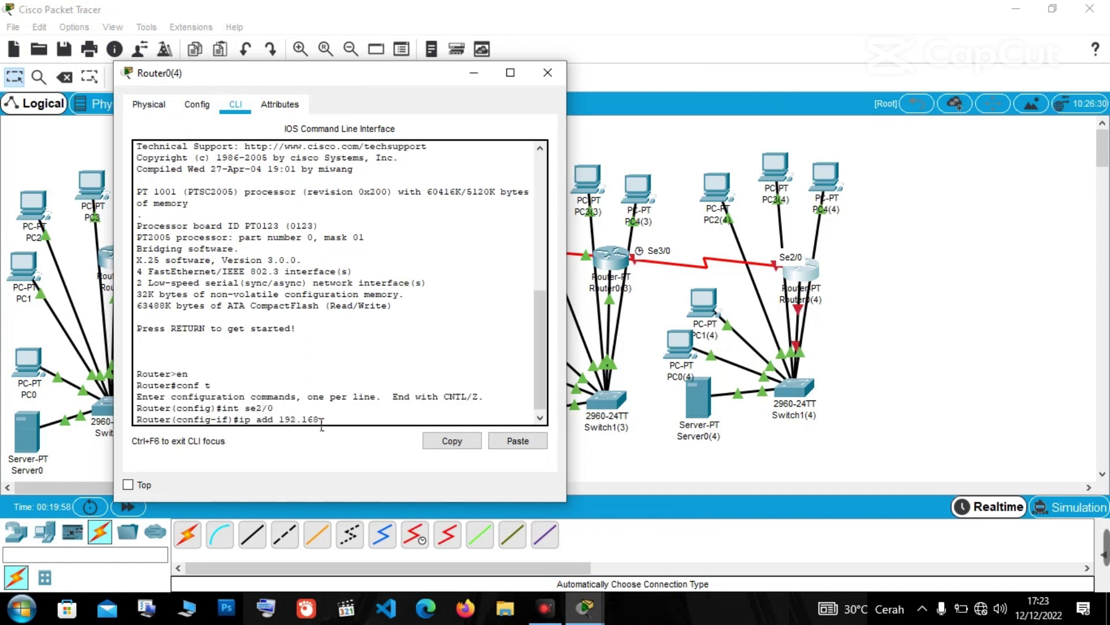
pyautogui.click(547, 72)
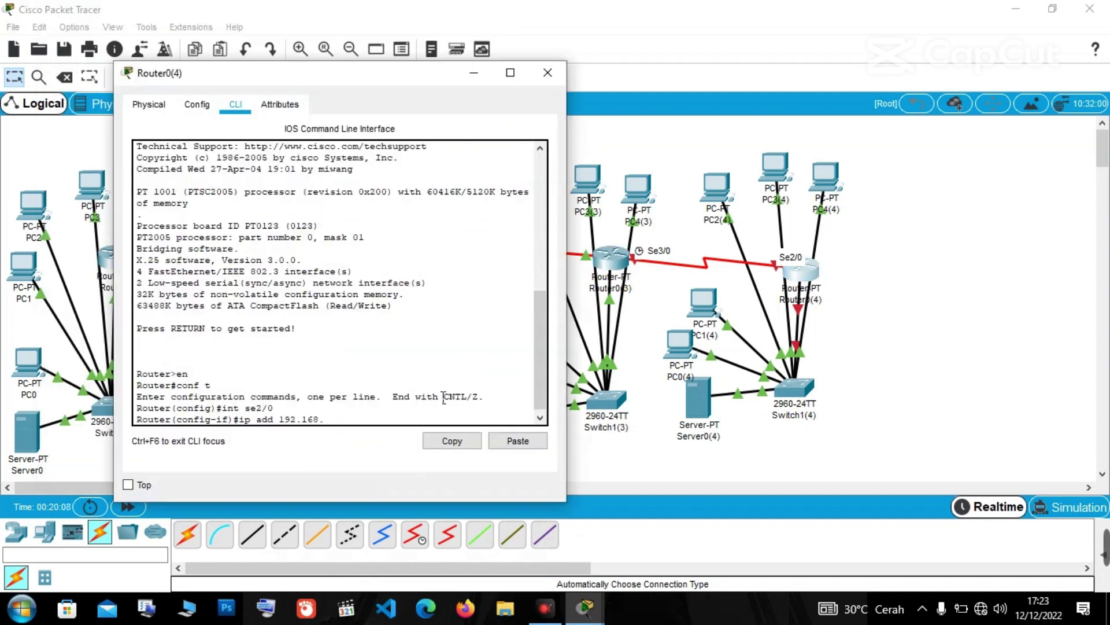
pyautogui.write('.16 255.255.255.0')
pyautogui.press('Return')
# Assign 192.168.16.2 with mask 255.255.255.0 to Router0(4)'s se2/0 interface and enable it with no sh.
pyautogui.press('Up')
pyautogui.press('Up')
pyautogui.press('Return')
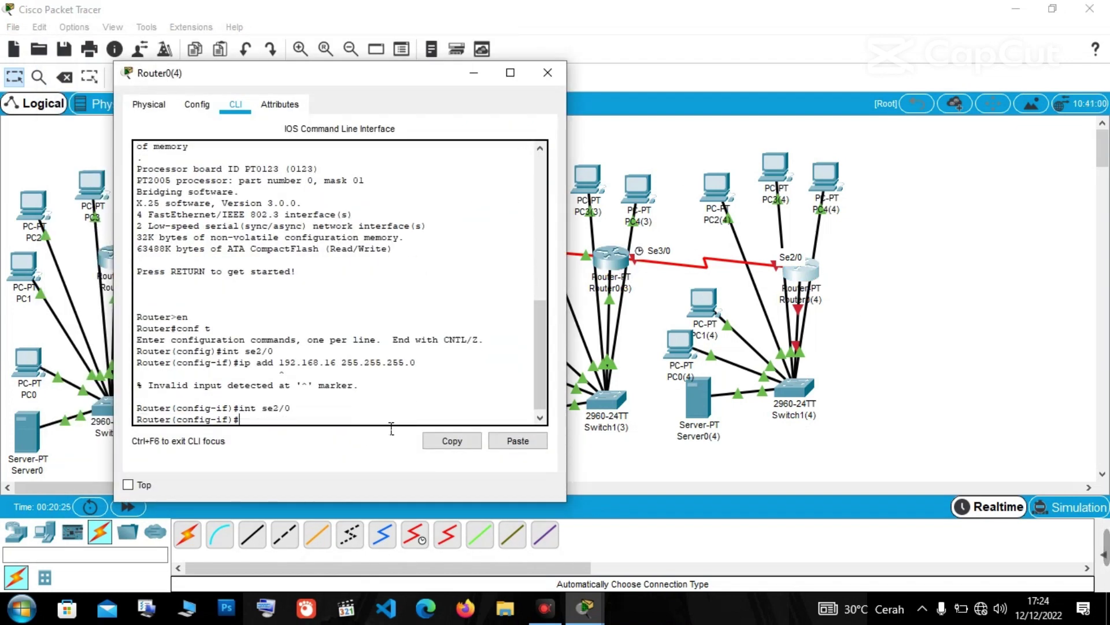
pyautogui.press('Up')
pyautogui.press('Up')
pyautogui.press('Left')
pyautogui.press('Left')
pyautogui.press('Left')
pyautogui.press('Left')
pyautogui.press('Left')
pyautogui.press('Left')
pyautogui.press('Left')
pyautogui.press('Left')
pyautogui.press('Left')
pyautogui.press('Left')
pyautogui.press('Left')
pyautogui.press('Left')
pyautogui.press('Left')
pyautogui.press('Left')
pyautogui.write('.2')
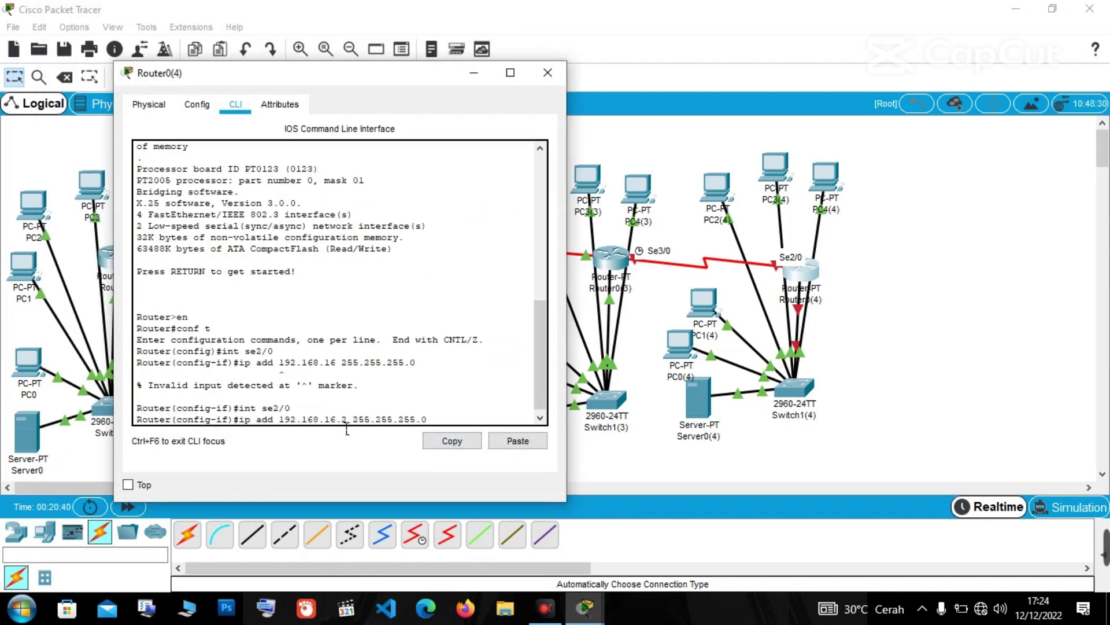
pyautogui.press('Return')
pyautogui.write('no sh')
pyautogui.press('Return')
# Assign 192.168.17.2 with mask 255.255.255.0 to Router0(4)'s f0/0 interface and enable it with no sh.
pyautogui.write('int f/0')
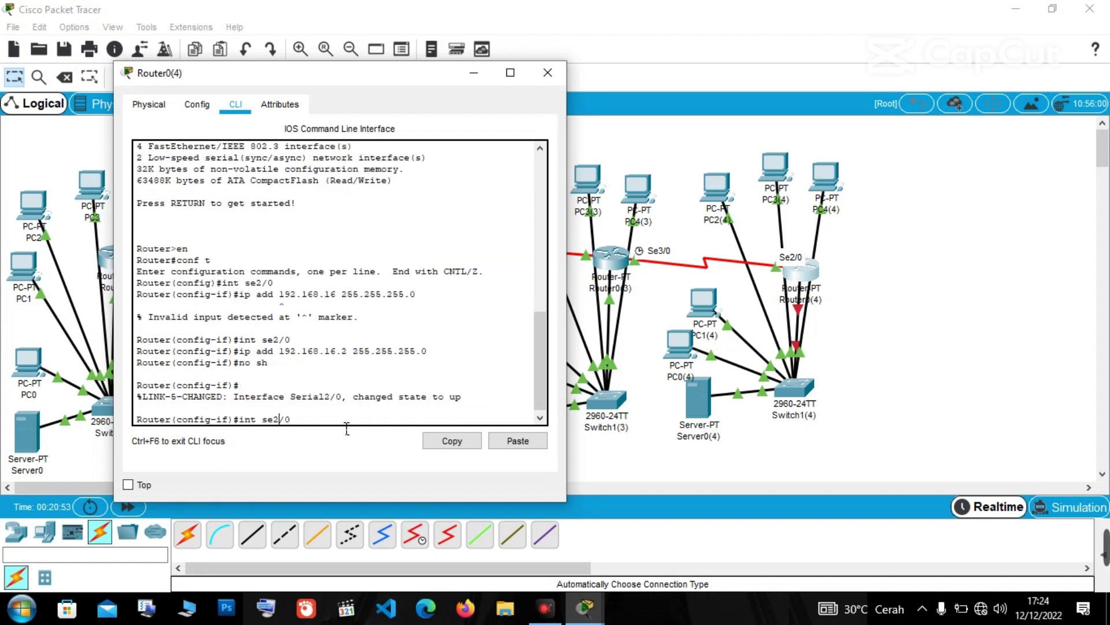
pyautogui.write('a')
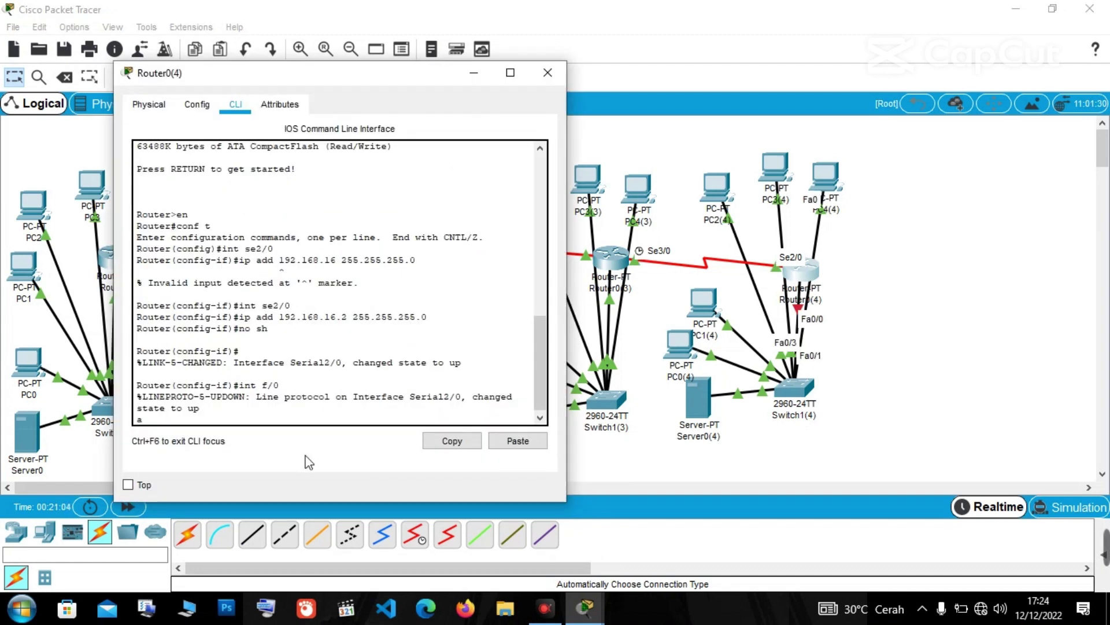
pyautogui.press('BackSpace')
pyautogui.write('int f0/0')
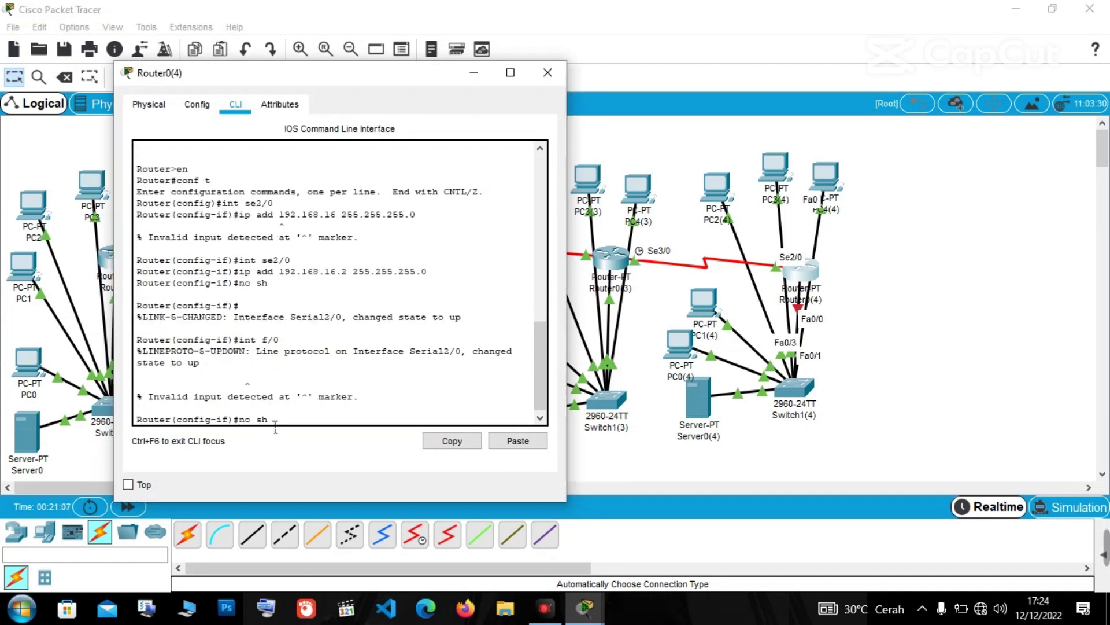
pyautogui.press('Return')
pyautogui.press('Up')
pyautogui.press('Up')
pyautogui.press('Up')
pyautogui.press('Up')
pyautogui.press('Left')
pyautogui.press('Left')
pyautogui.press('Left')
pyautogui.press('Left')
pyautogui.press('Left')
pyautogui.press('Left')
pyautogui.press('Left')
pyautogui.press('Left')
pyautogui.press('Left')
pyautogui.press('Left')
pyautogui.press('Left')
pyautogui.press('Left')
pyautogui.press('Left')
pyautogui.press('Left')
pyautogui.press('Left')
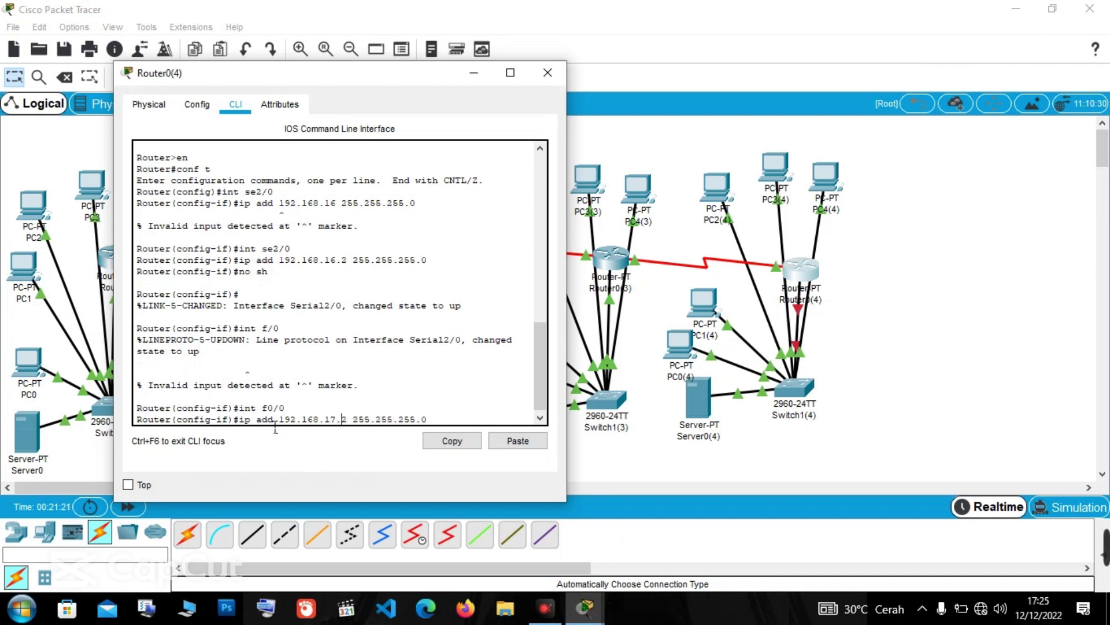
pyautogui.press('Left')
pyautogui.press('BackSpace')
pyautogui.write('7')
pyautogui.press('Return')
pyautogui.write('no sh')
pyautogui.press('Return')
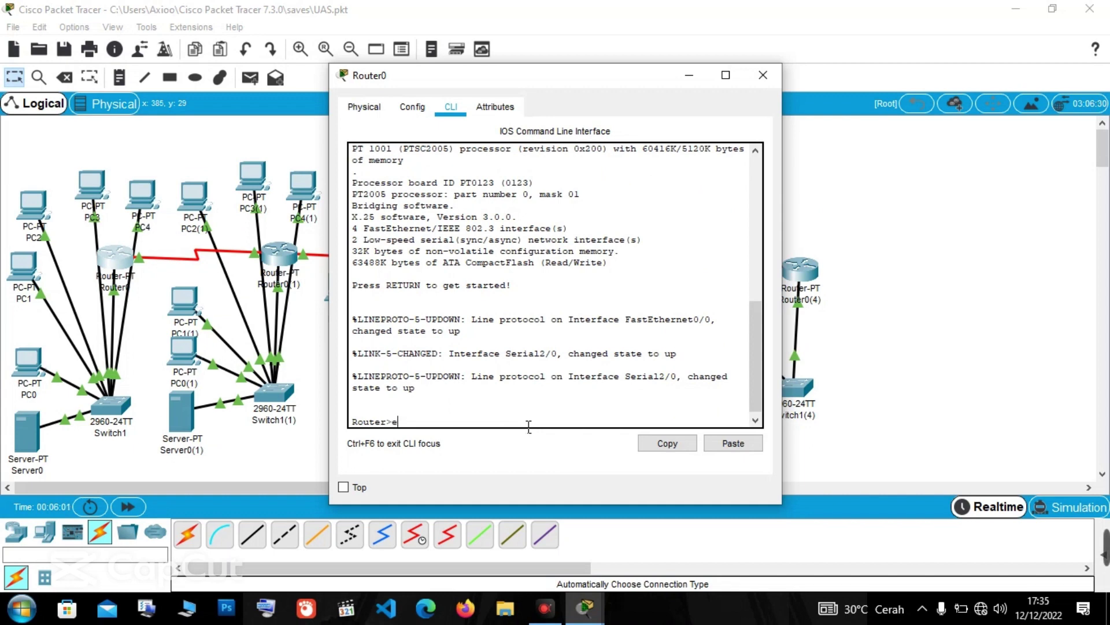
# Enter privileged mode with en on Router0, view its FastEthernet0/0 configuration and reopen the router's command line.
pyautogui.press('Return')
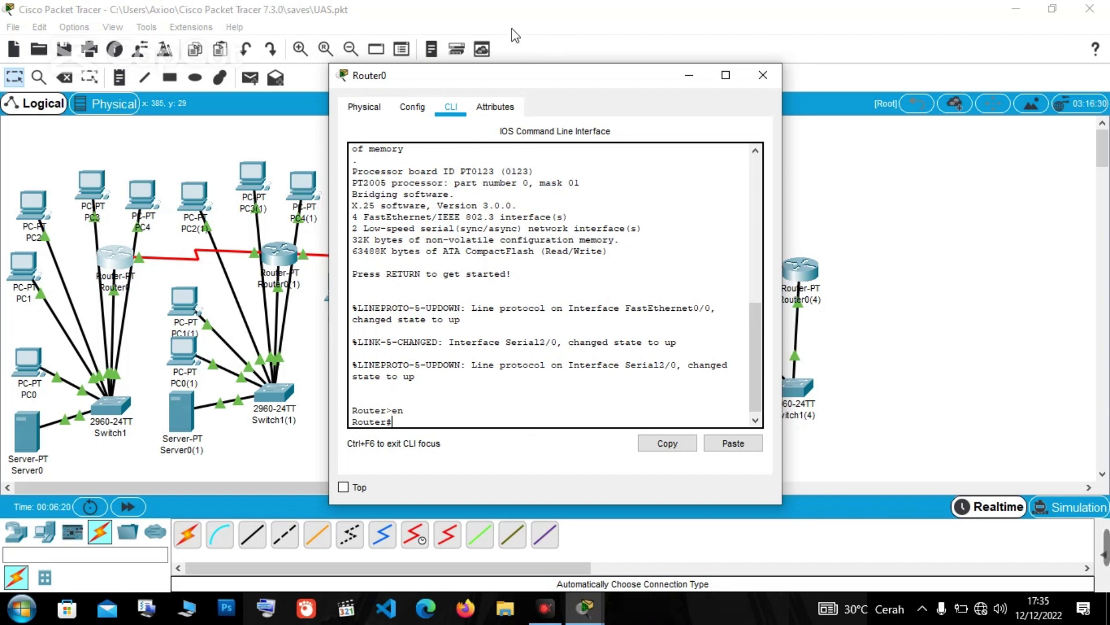
pyautogui.click(357, 110)
pyautogui.click(421, 109)
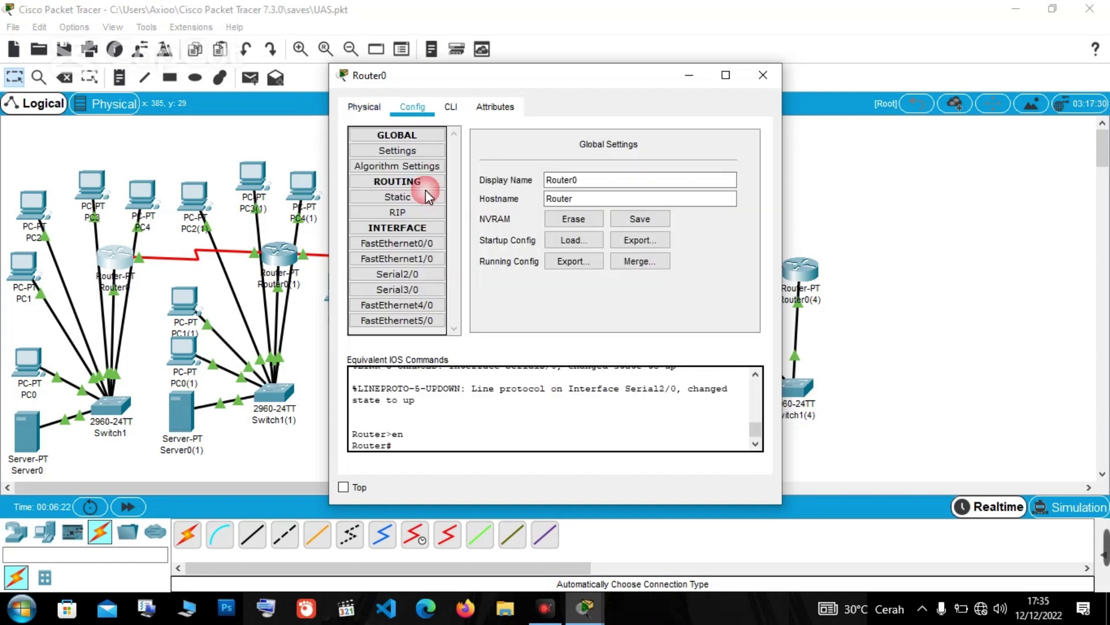
pyautogui.click(408, 243)
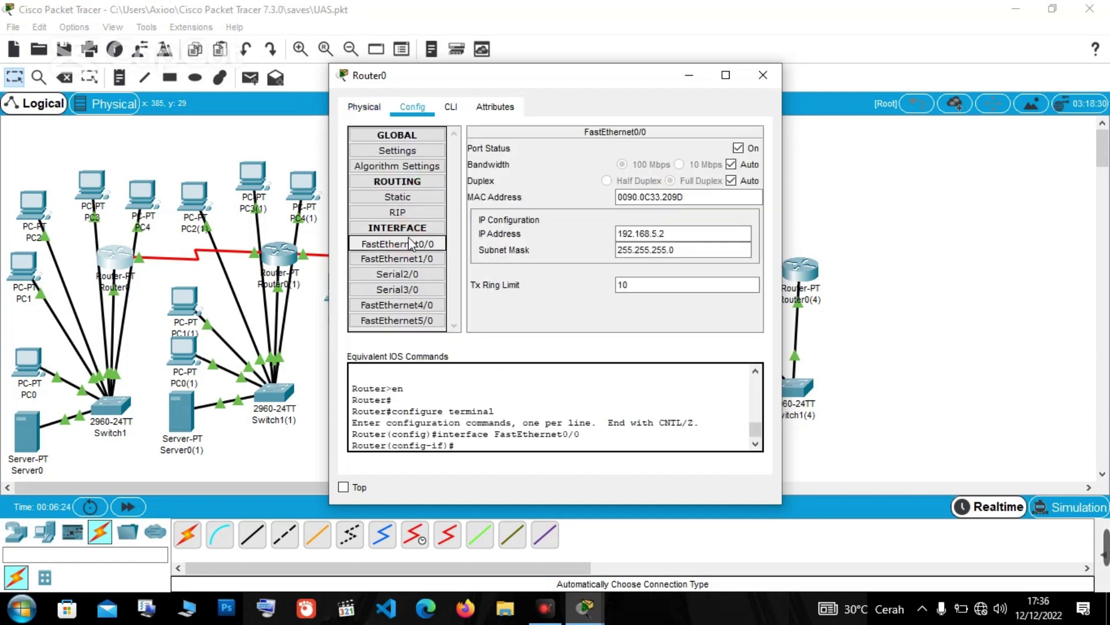
pyautogui.click(452, 108)
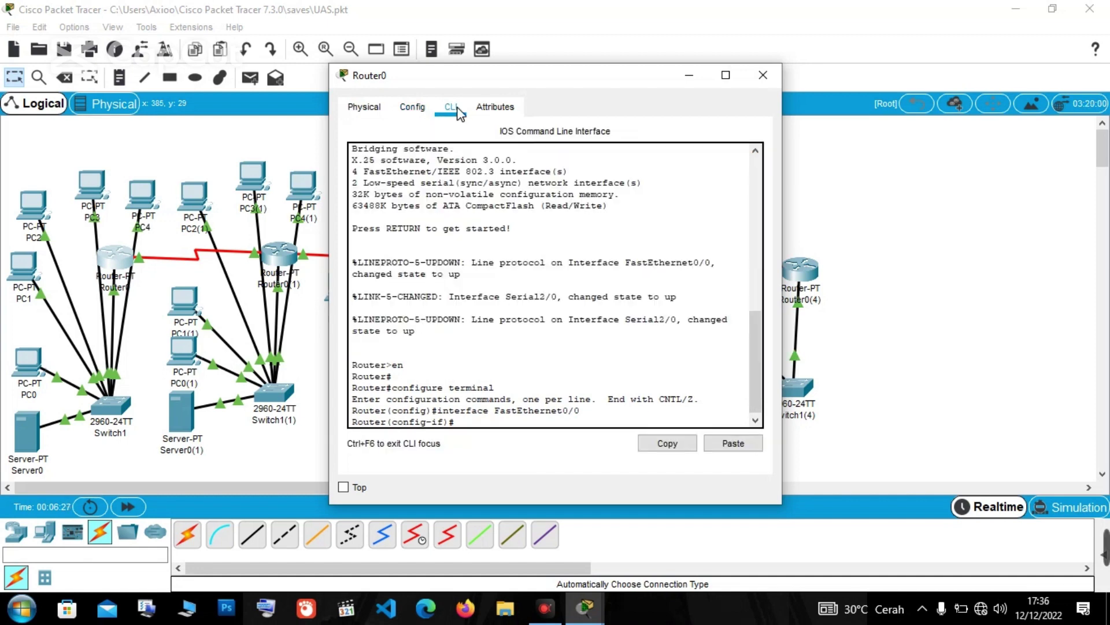
pyautogui.click(486, 424)
pyautogui.press('Return')
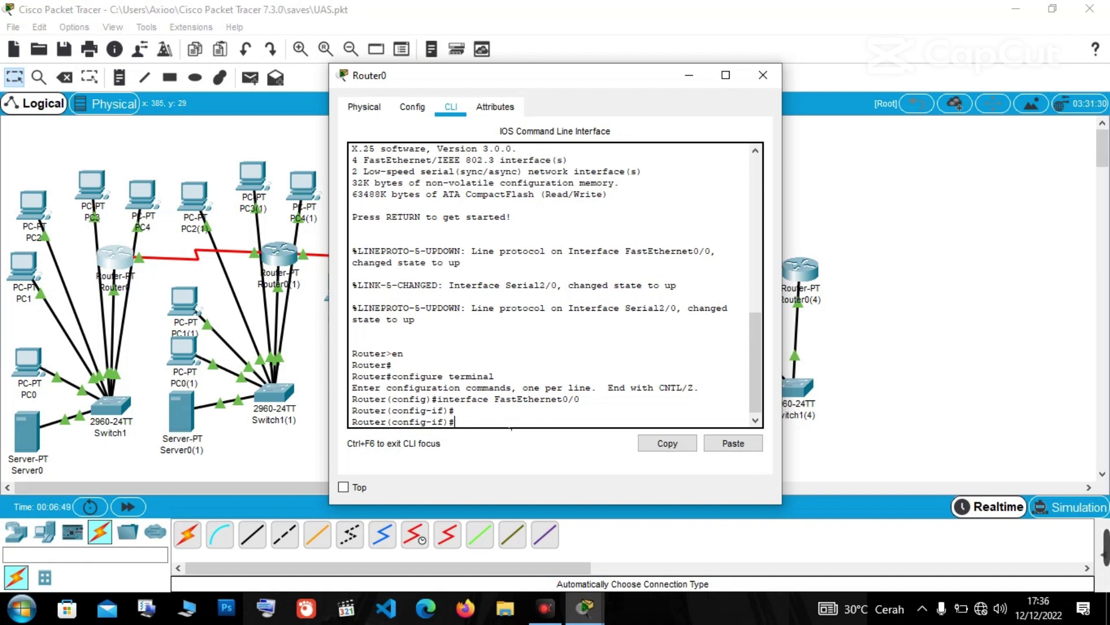
pyautogui.click(763, 76)
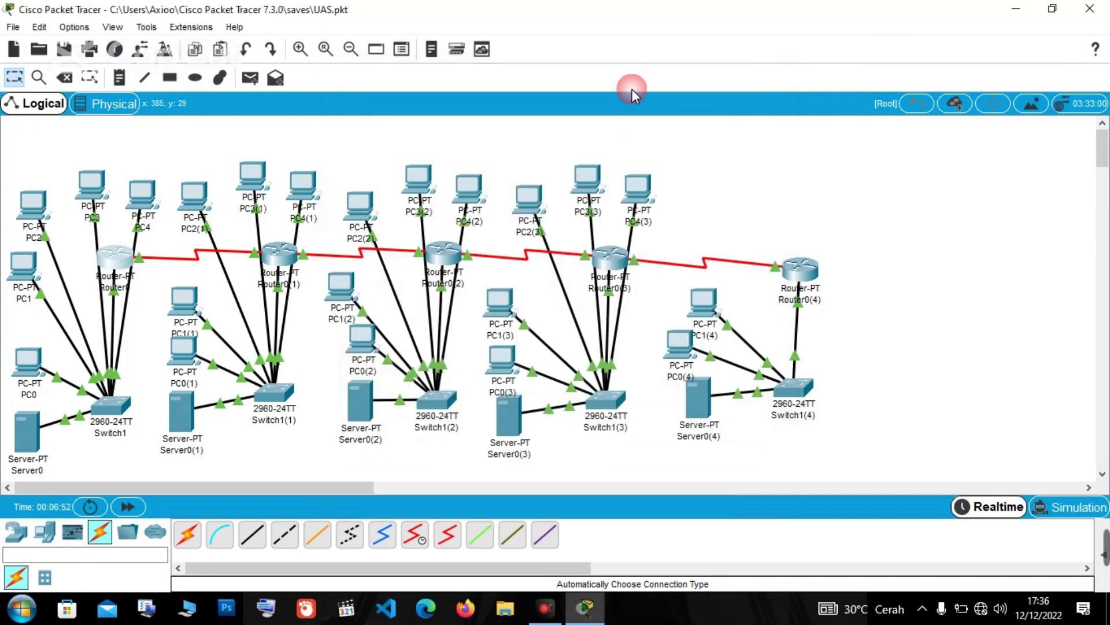
pyautogui.click(114, 255)
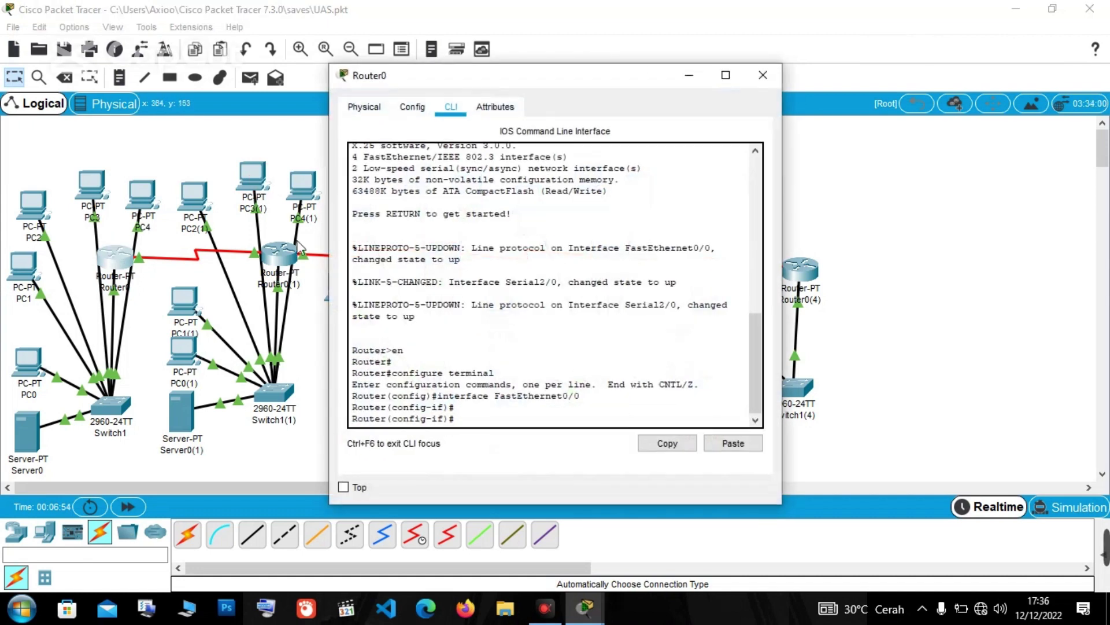
# Leave Router0's interface configuration mode with exi and start OSPF process 10 with router ospf 10.
pyautogui.click(492, 424)
pyautogui.write('w')
pyautogui.write('xt')
pyautogui.press('Return')
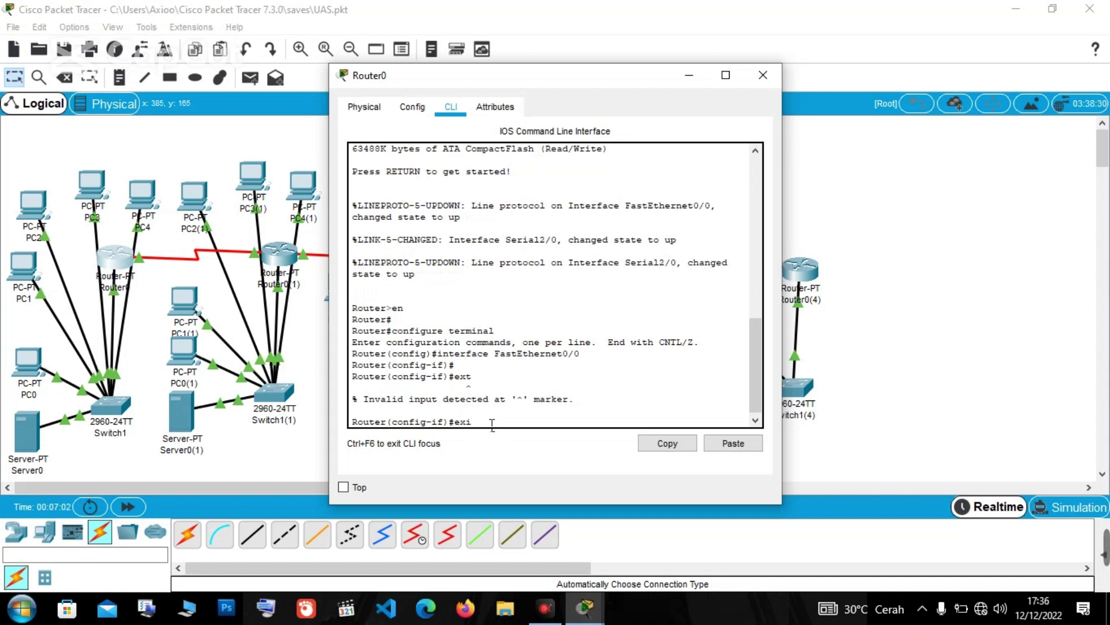
pyautogui.write('exi')
pyautogui.press('Return')
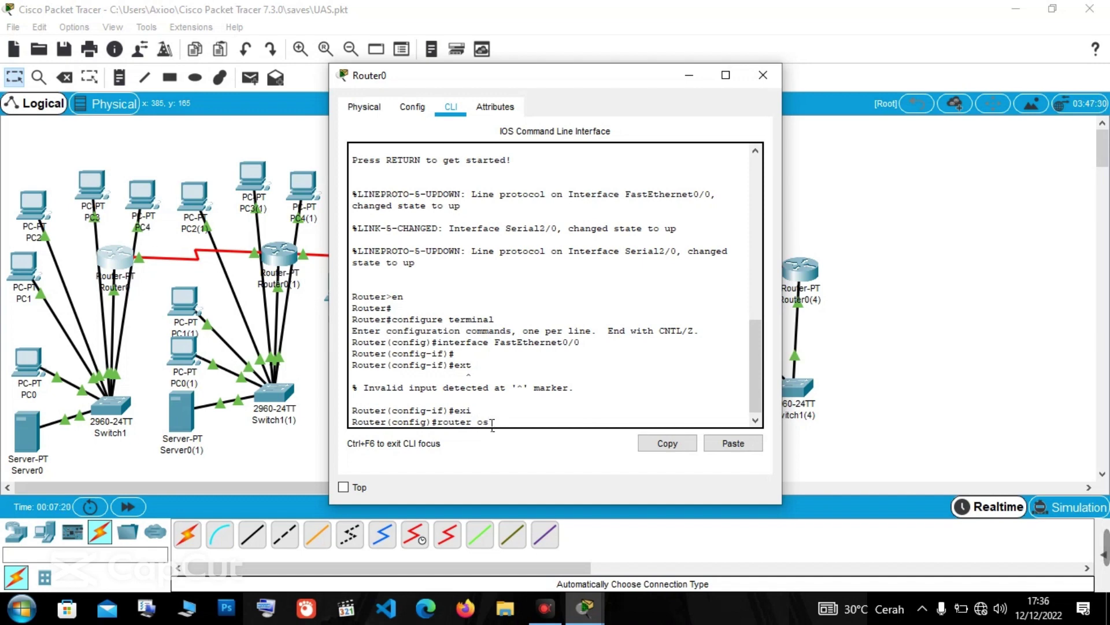
pyautogui.write('pf 10')
pyautogui.press('Return')
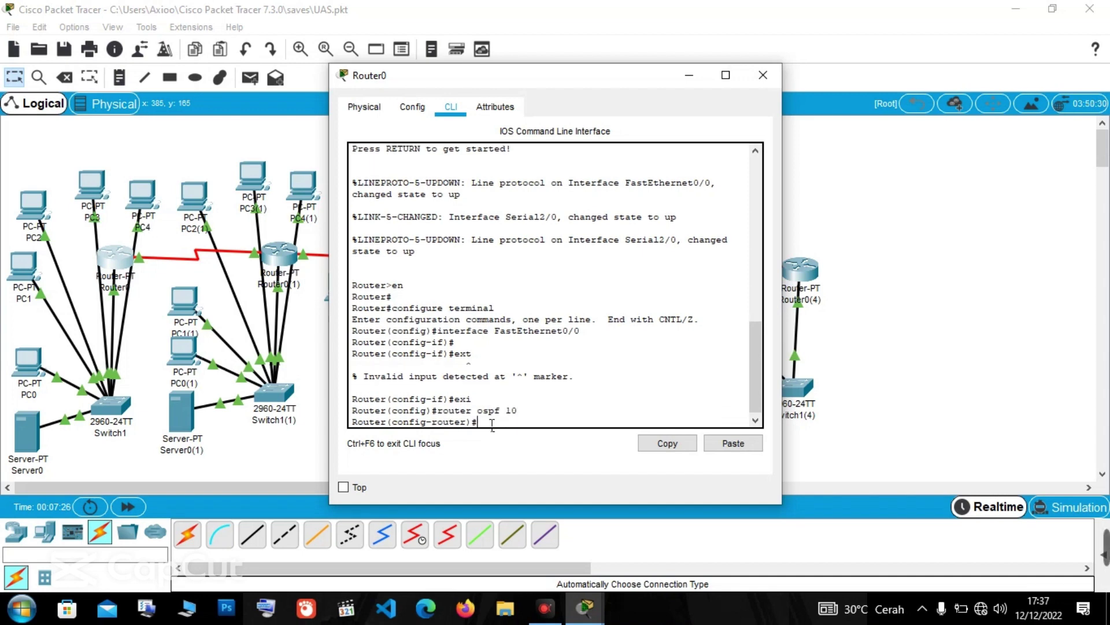
# Try to add network 192.168.5.0 with wildcard mask 0.0.0.255 to Router0's OSPF process without naming an area.
pyautogui.write('network')
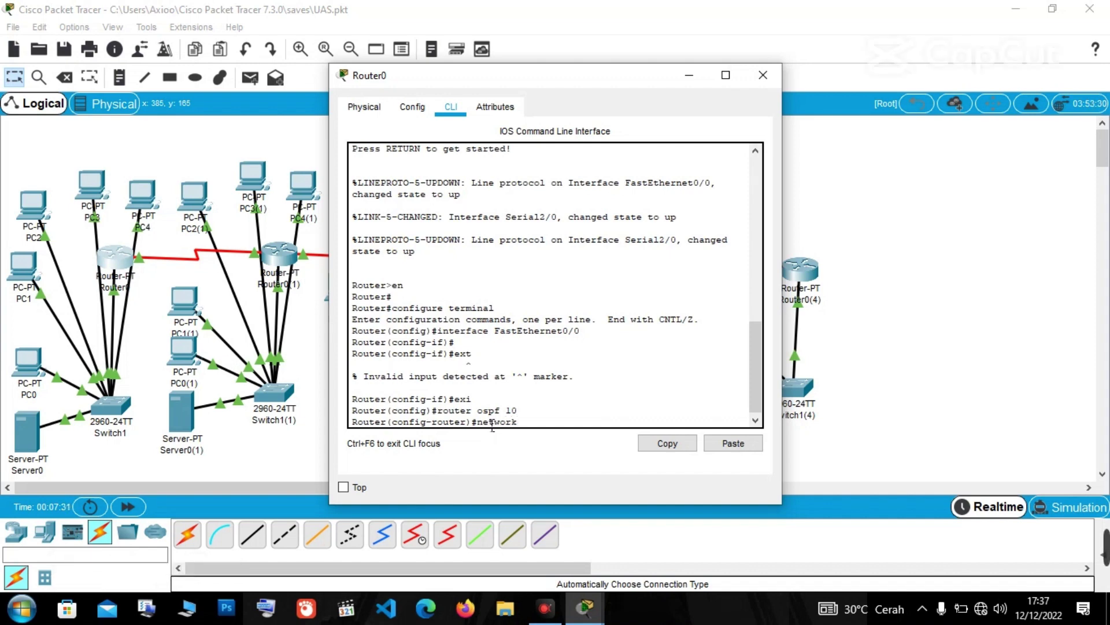
pyautogui.write('192.168.5.0 0.')
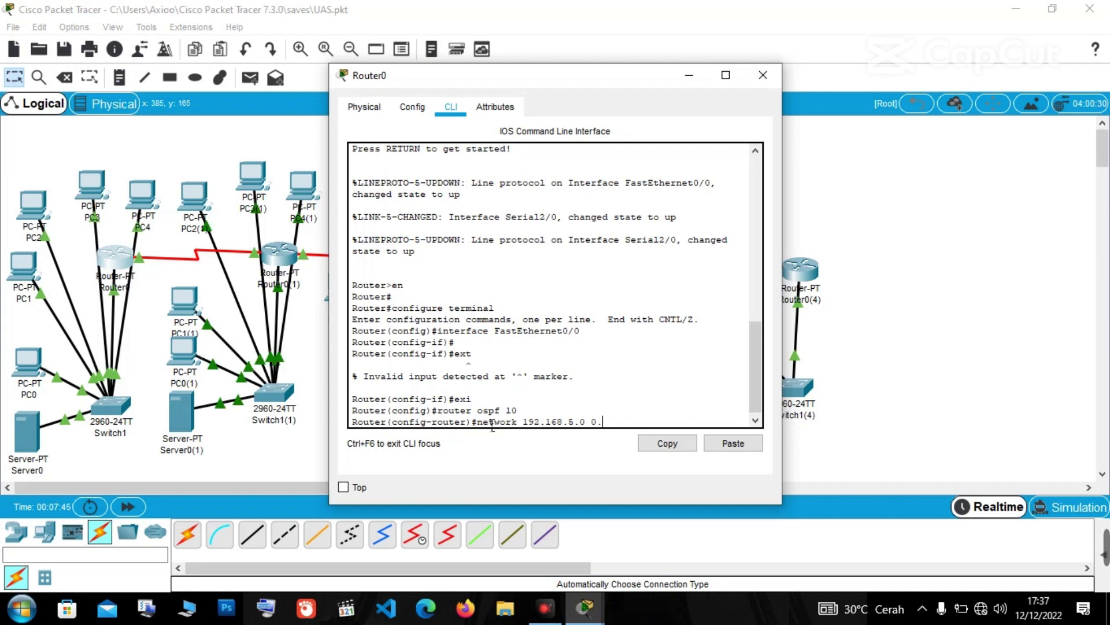
pyautogui.write('0.')
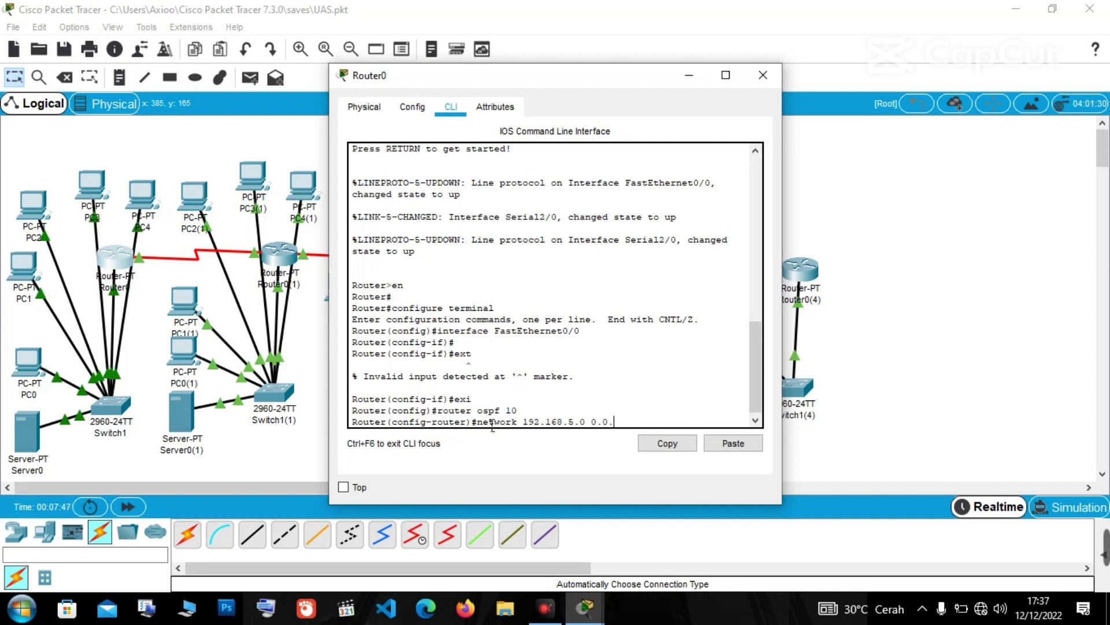
pyautogui.write('0.')
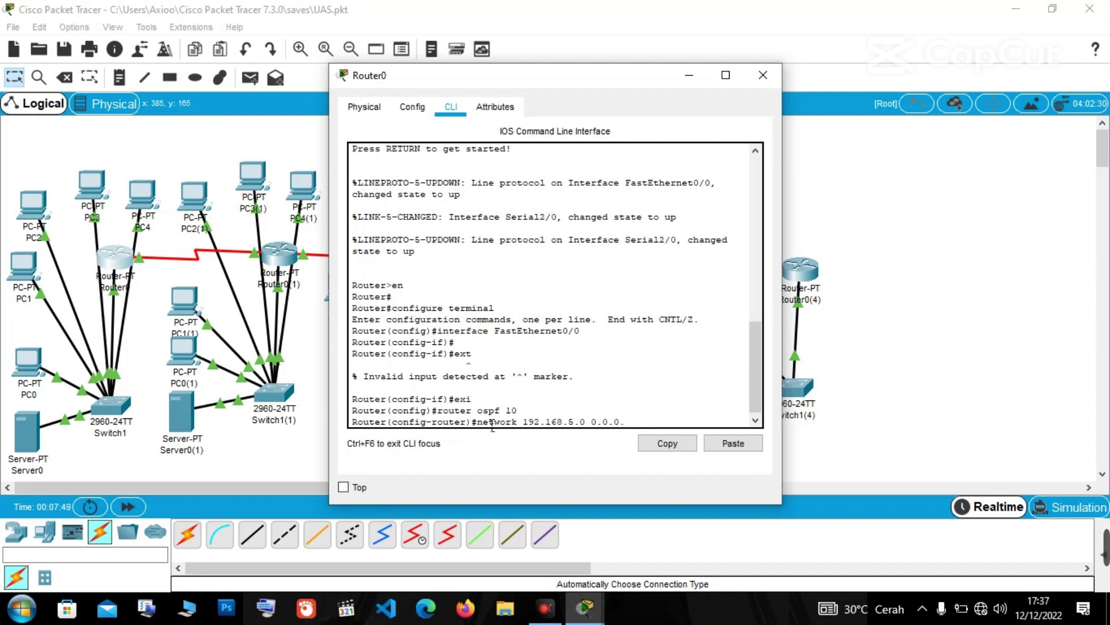
pyautogui.write('255')
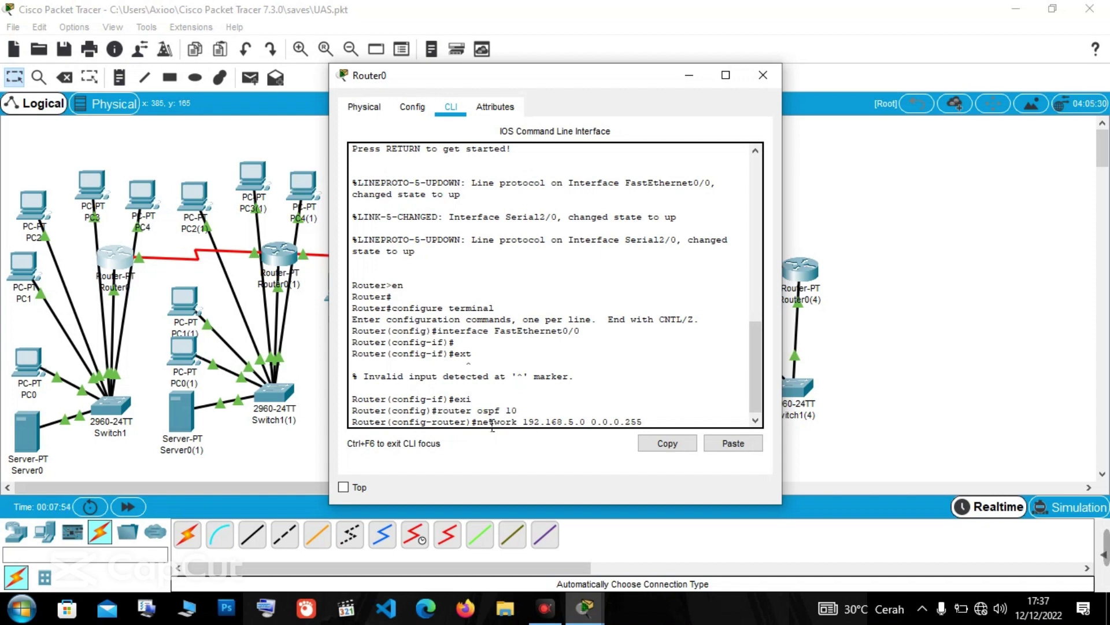
pyautogui.press('Return')
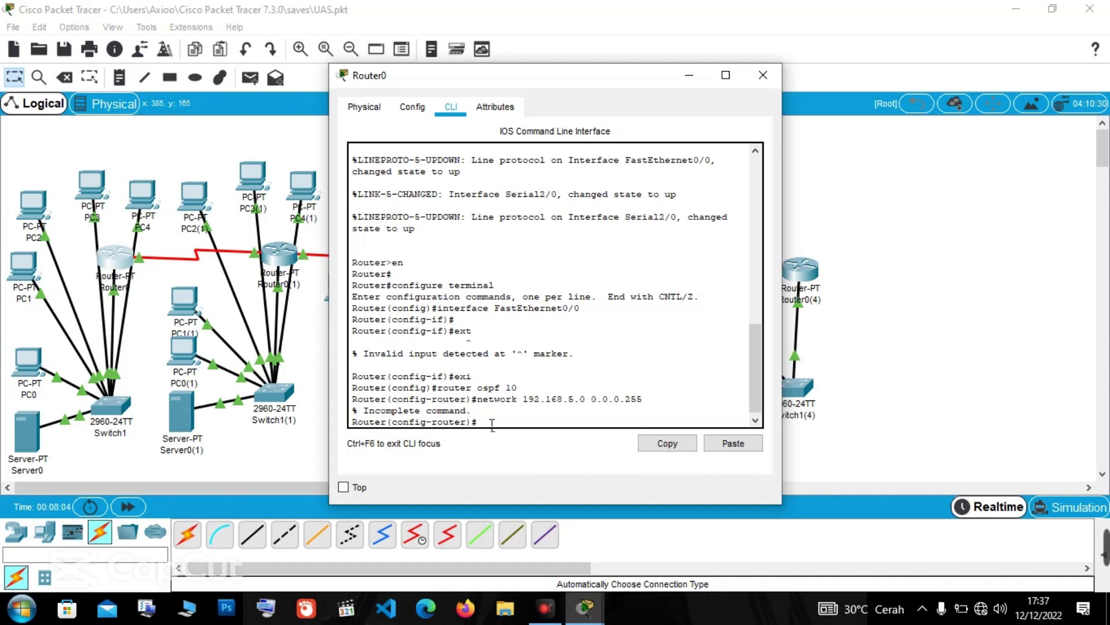
# Add network 192.168.5.0 with wildcard mask 0.0.0.255 in area 5 to Router0's OSPF process.
pyautogui.press('Up')
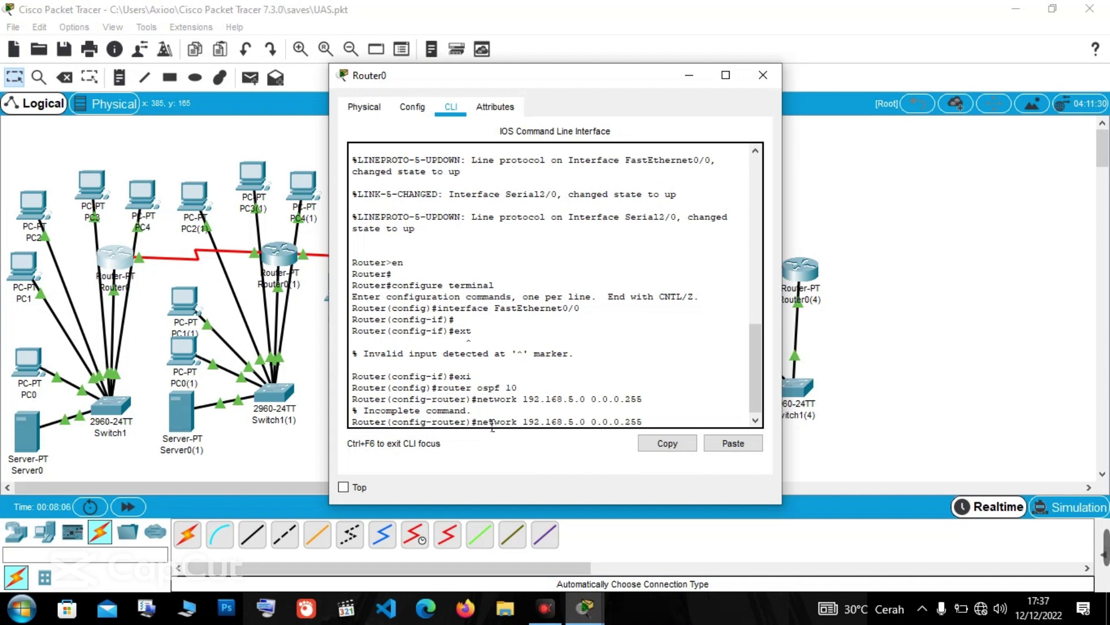
pyautogui.write('area 5')
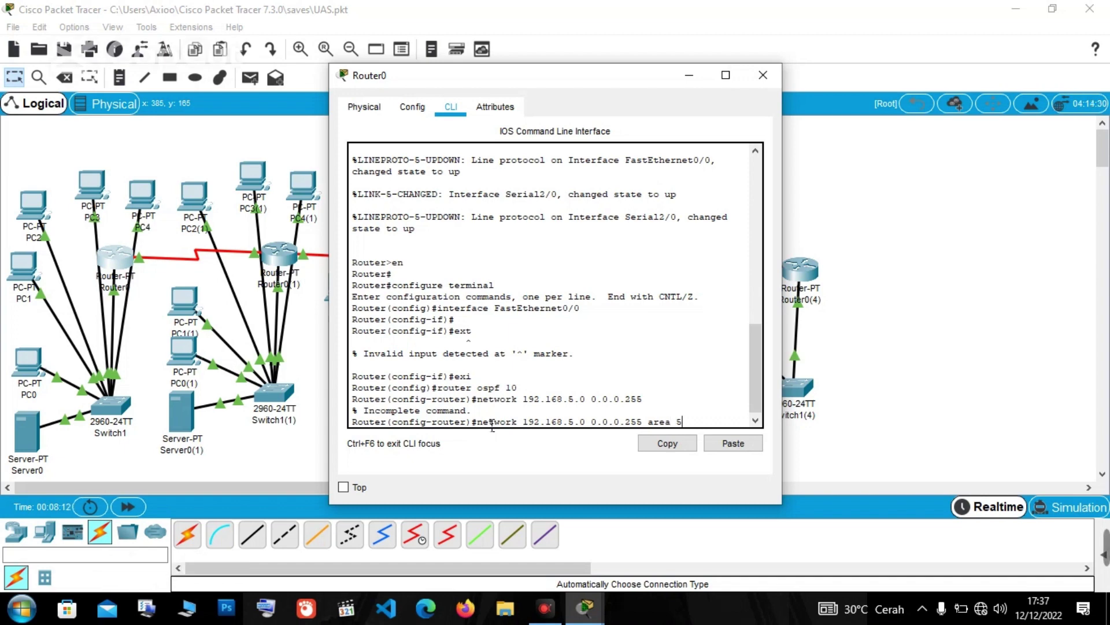
pyautogui.press('Return')
# Add network 192.168.6.0 with wildcard mask 0.0.0.255 in area 5 to Router0's OSPF process.
pyautogui.press('Up')
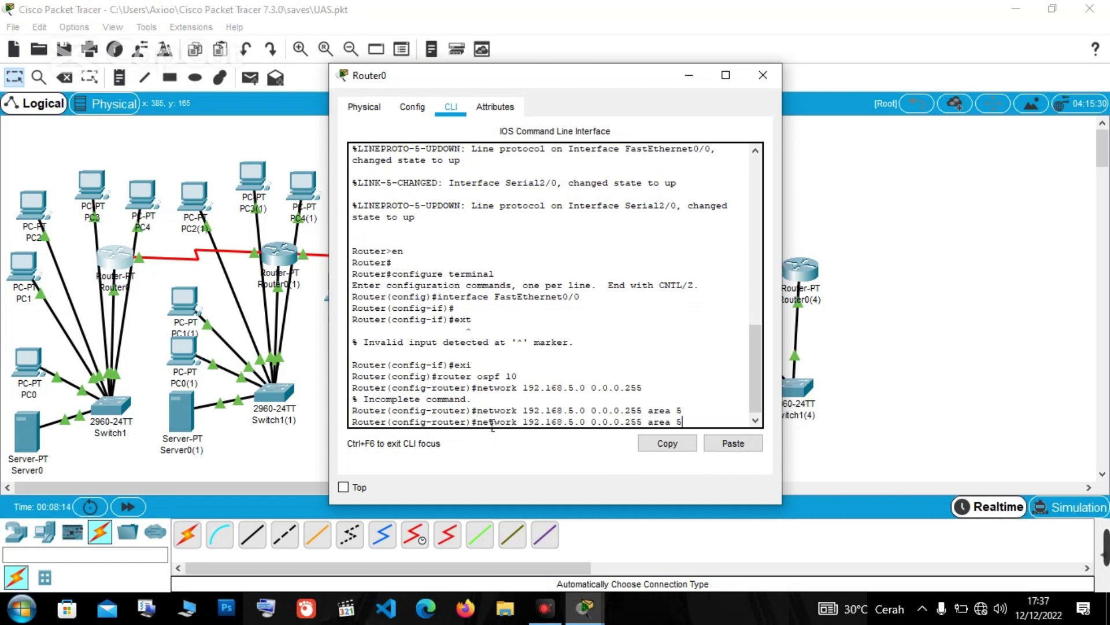
pyautogui.press('Left')
pyautogui.press('Left')
pyautogui.press('Left')
pyautogui.press('Left')
pyautogui.press('Left')
pyautogui.press('Left')
pyautogui.press('Left')
pyautogui.press('Left')
pyautogui.press('Left')
pyautogui.press('Left')
pyautogui.press('Left')
pyautogui.press('Left')
pyautogui.press('Left')
pyautogui.press('Left')
pyautogui.press('BackSpace')
pyautogui.write('6')
pyautogui.press('Right')
pyautogui.press('Right')
pyautogui.press('Return')
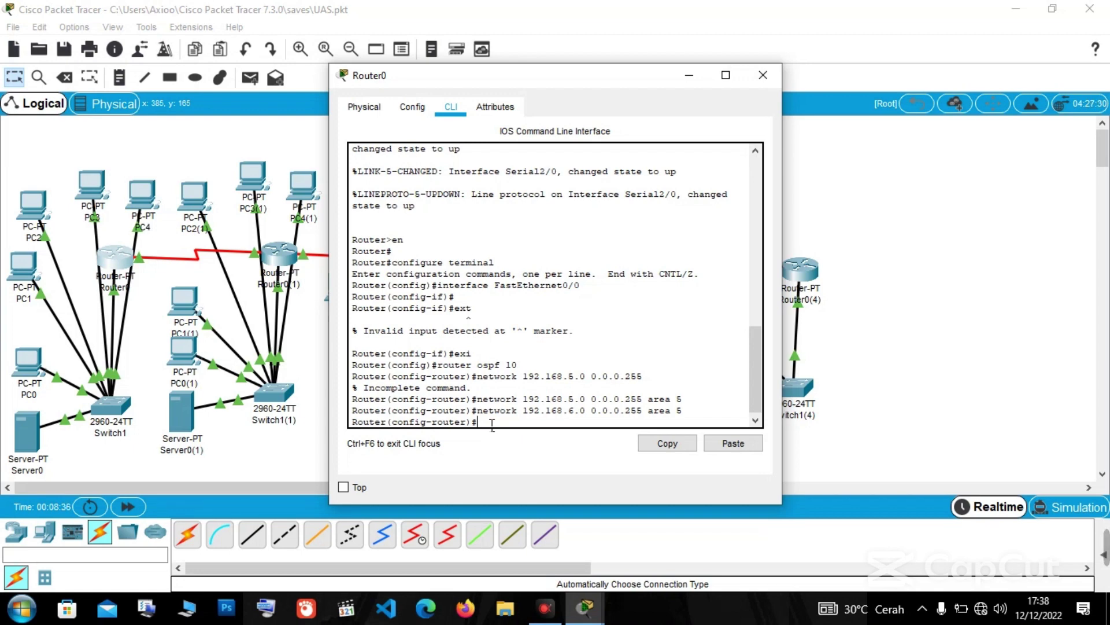
# Leave Router0's configuration mode with end and minimize its window.
pyautogui.write('end')
pyautogui.press('Return')
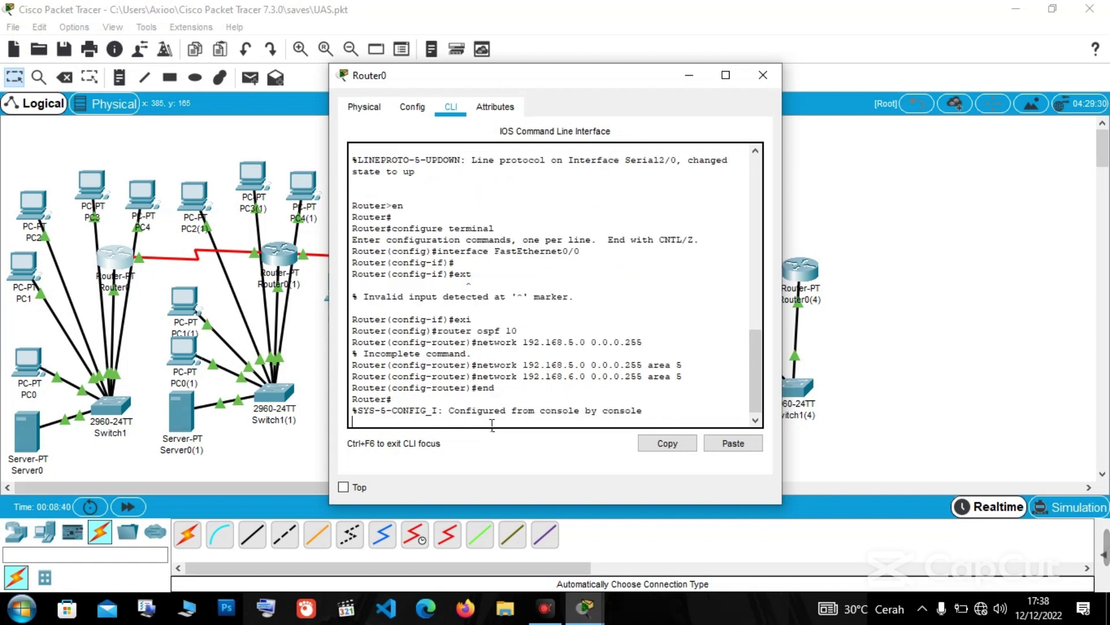
pyautogui.press('Return')
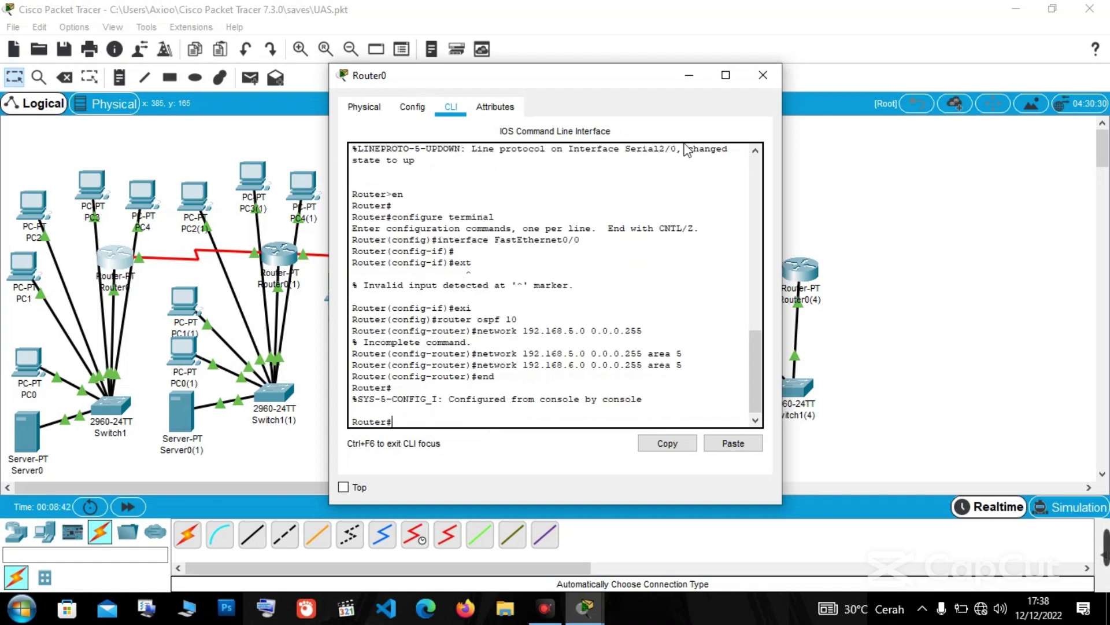
pyautogui.click(689, 75)
# Open Router0(1), enter global configuration mode with en and conf t, and start OSPF process 10 with router ospf 10.
pyautogui.click(282, 260)
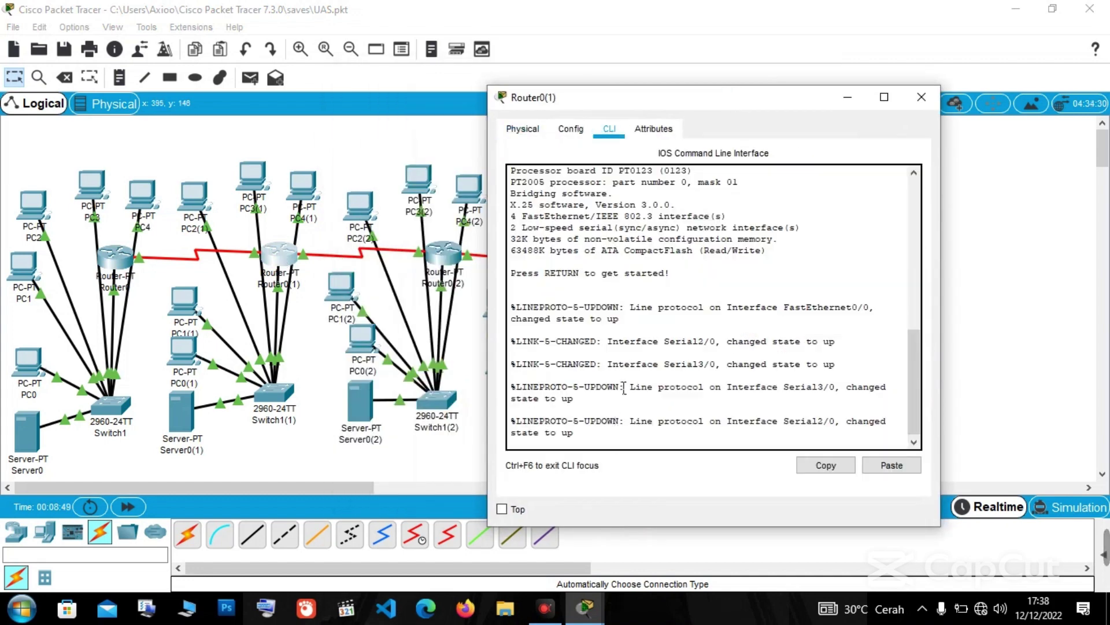
pyautogui.press('Return')
pyautogui.write('en')
pyautogui.press('Return')
pyautogui.write('conf t')
pyautogui.press('Return')
pyautogui.write('router ospf 10')
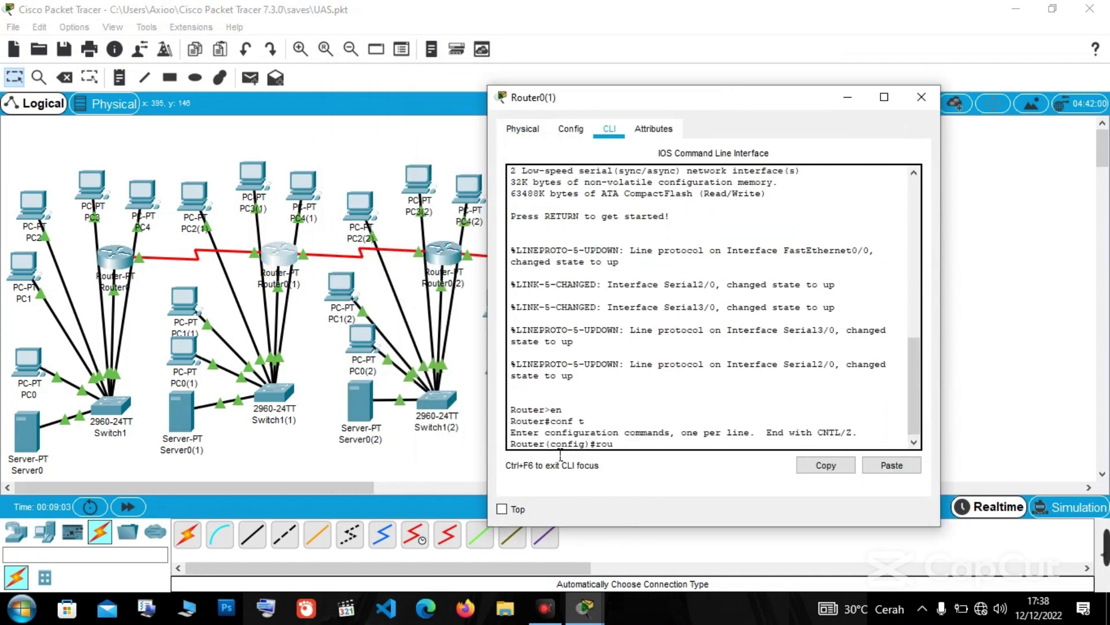
pyautogui.press('Return')
# Add network 192.168.7.0 with wildcard mask 0.0.0.255 in area 5 to Router0(1)'s OSPF process.
pyautogui.write('network 19')
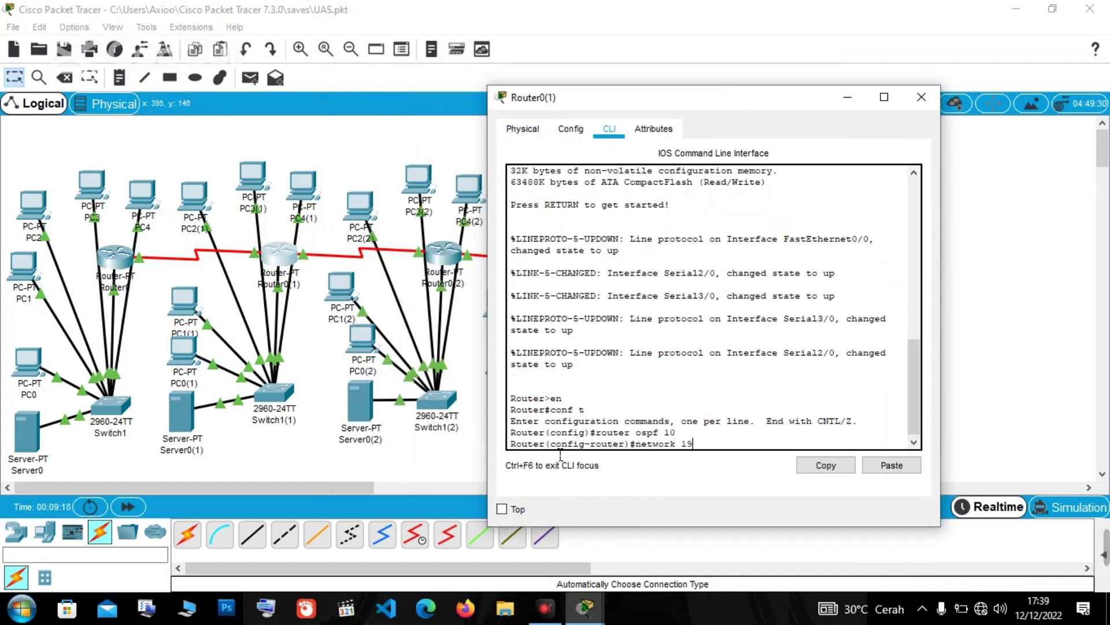
pyautogui.write('2.168.7.0 0.0.0.255 area 5')
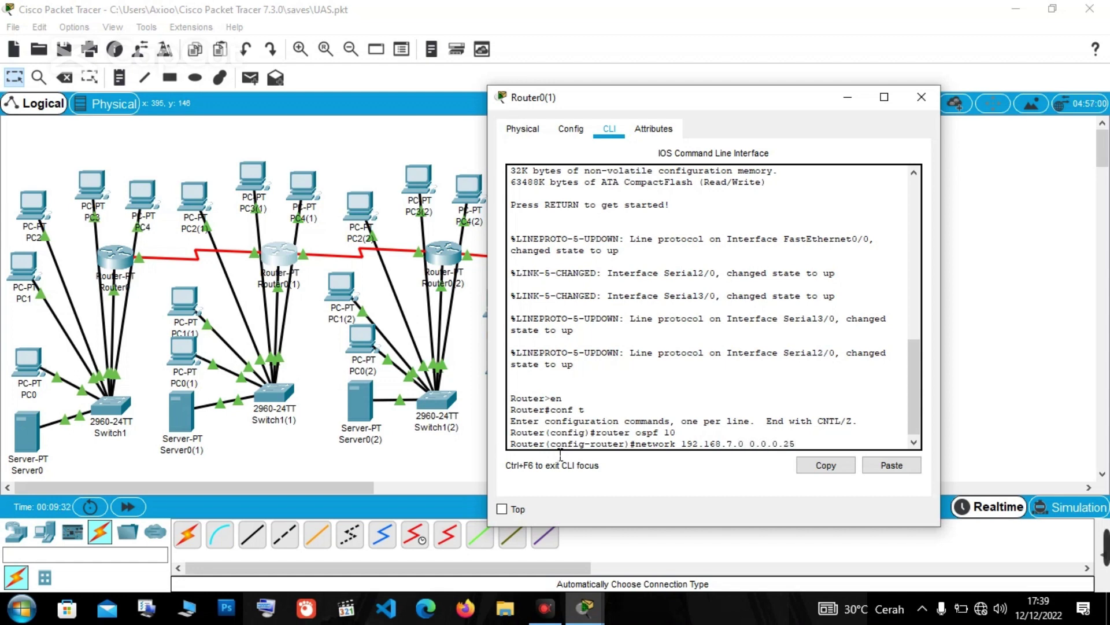
pyautogui.press('Return')
# Add network 192.168.8.0 with wildcard mask 0.0.0.255 in area 5 to Router0(1)'s OSPF process.
pyautogui.press('Up')
pyautogui.press('Left')
pyautogui.press('Left')
pyautogui.press('Left')
pyautogui.press('Left')
pyautogui.press('Left')
pyautogui.press('Left')
pyautogui.press('Left')
pyautogui.press('Left')
pyautogui.press('Left')
pyautogui.press('Left')
pyautogui.press('Left')
pyautogui.press('Left')
pyautogui.press('Left')
pyautogui.press('Left')
pyautogui.press('Left')
pyautogui.press('Left')
pyautogui.press('Left')
pyautogui.press('Left')
pyautogui.press('Left')
pyautogui.press('BackSpace')
pyautogui.write('8')
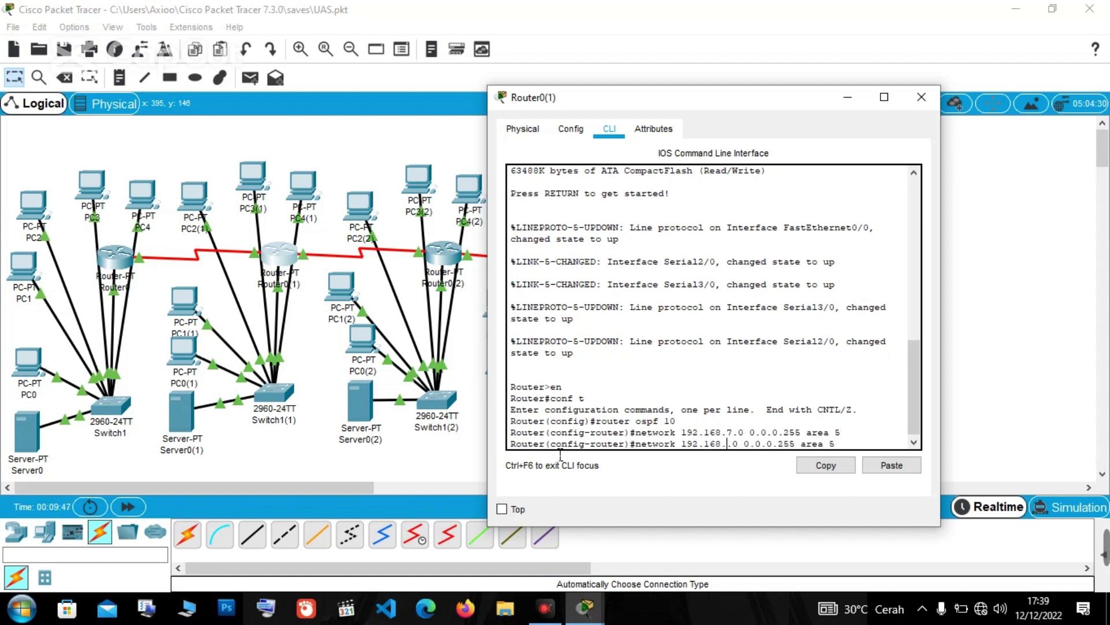
pyautogui.press('Return')
# Add network 192.168.9.0 with wildcard mask 0.0.0.255 in area 5 to Router0(1)'s OSPF process and leave configuration mode with end.
pyautogui.press('Up')
pyautogui.press('Left')
pyautogui.press('Left')
pyautogui.press('Left')
pyautogui.press('Left')
pyautogui.press('Left')
pyautogui.press('Left')
pyautogui.press('Left')
pyautogui.press('Left')
pyautogui.press('Left')
pyautogui.press('Left')
pyautogui.press('Left')
pyautogui.press('Left')
pyautogui.press('Left')
pyautogui.press('Left')
pyautogui.press('Left')
pyautogui.press('Left')
pyautogui.press('Left')
pyautogui.press('Left')
pyautogui.press('Left')
pyautogui.press('BackSpace')
pyautogui.write('9')
pyautogui.press('Return')
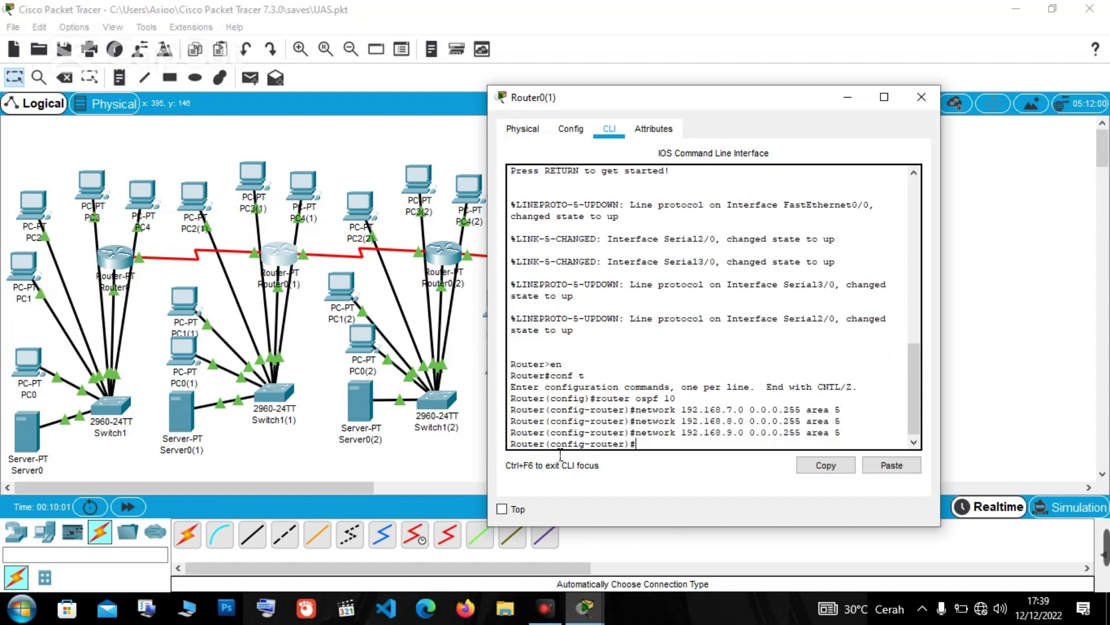
pyautogui.write('end')
pyautogui.press('Return')
# Open Router0(2), enter global configuration mode with en and conf t, and start OSPF process 10 with router ospf 10.
pyautogui.click(299, 264)
pyautogui.click(442, 253)
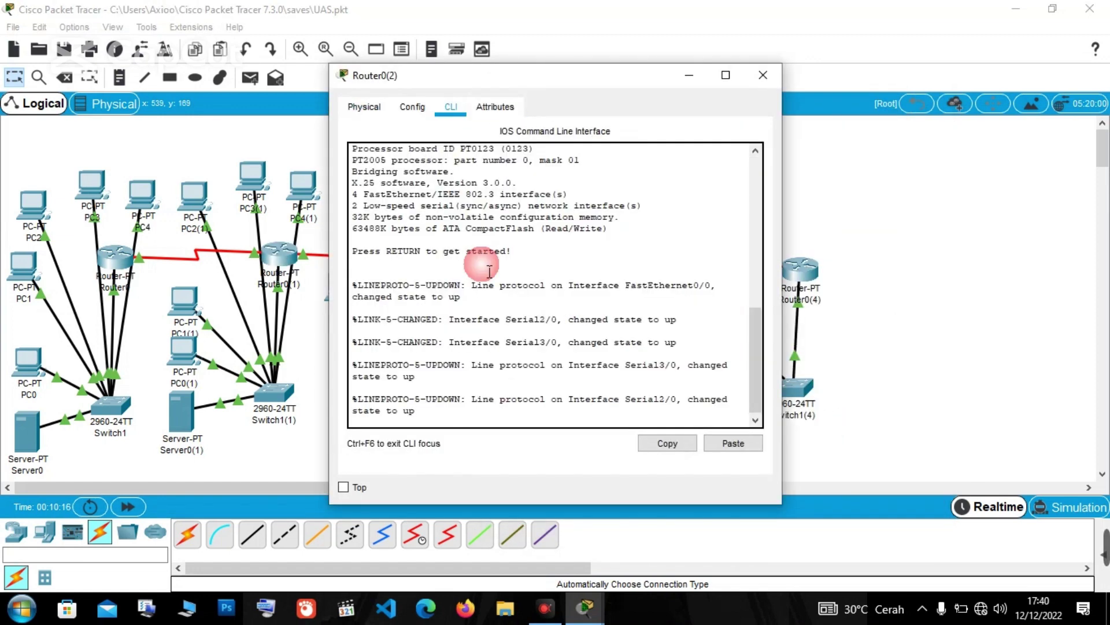
pyautogui.press('Return')
pyautogui.write('en')
pyautogui.press('Return')
pyautogui.write('conf r')
pyautogui.press('Return')
pyautogui.write('router ospf 10')
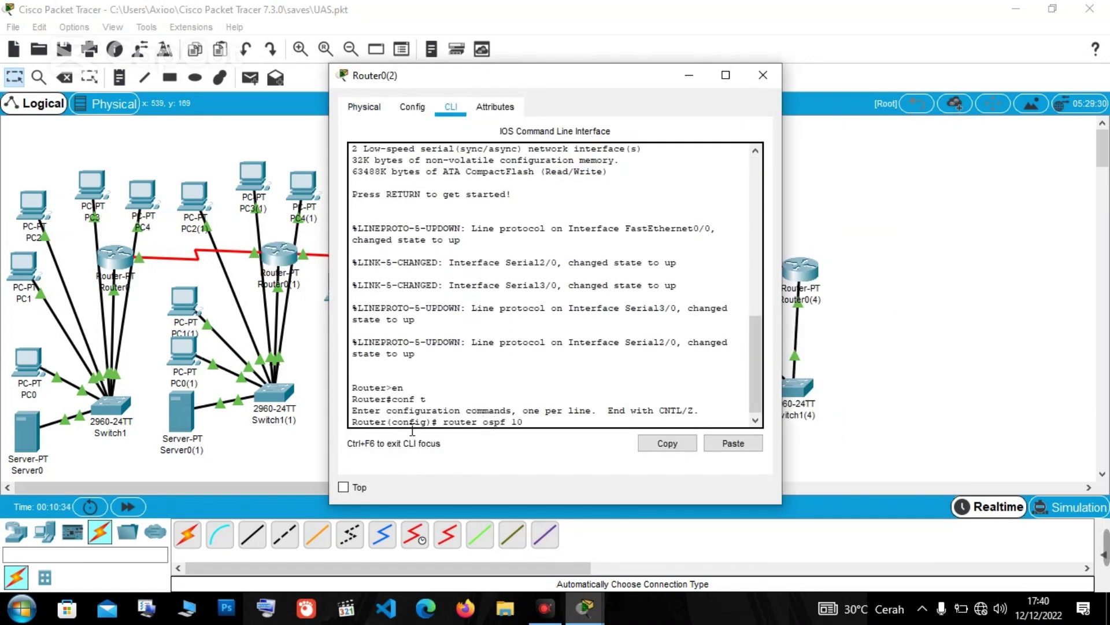
pyautogui.press('Return')
# Add network 192.168.10.0 with wildcard mask 0.0.0.255 in area 5 to Router0(2)'s OSPF process.
pyautogui.write('network')
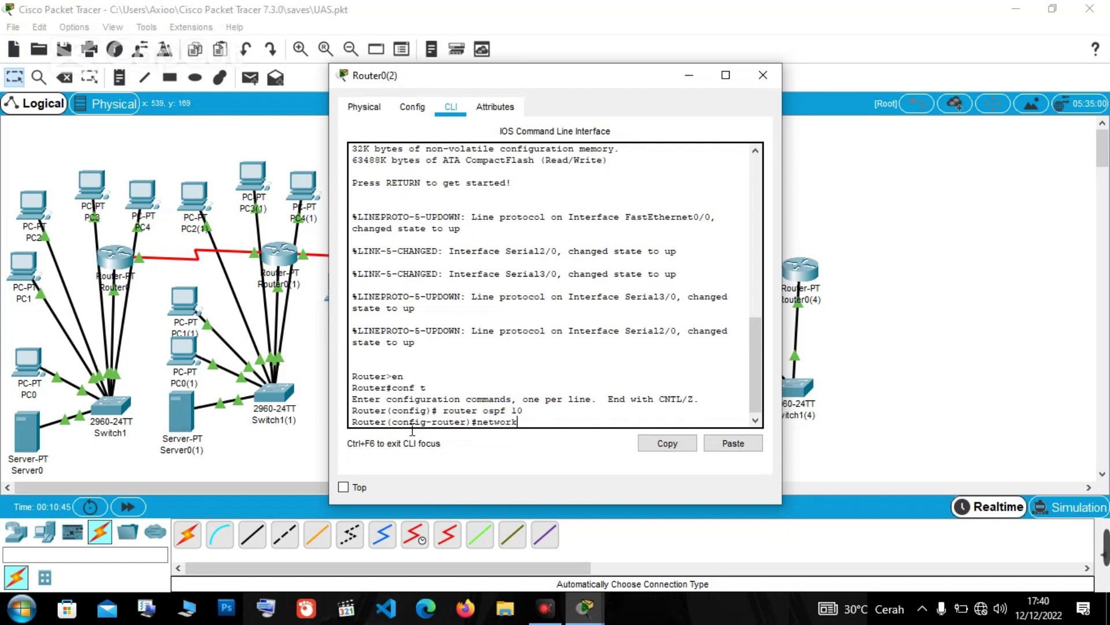
pyautogui.write(' 192.168.10.0 0.0.0.255 area 5')
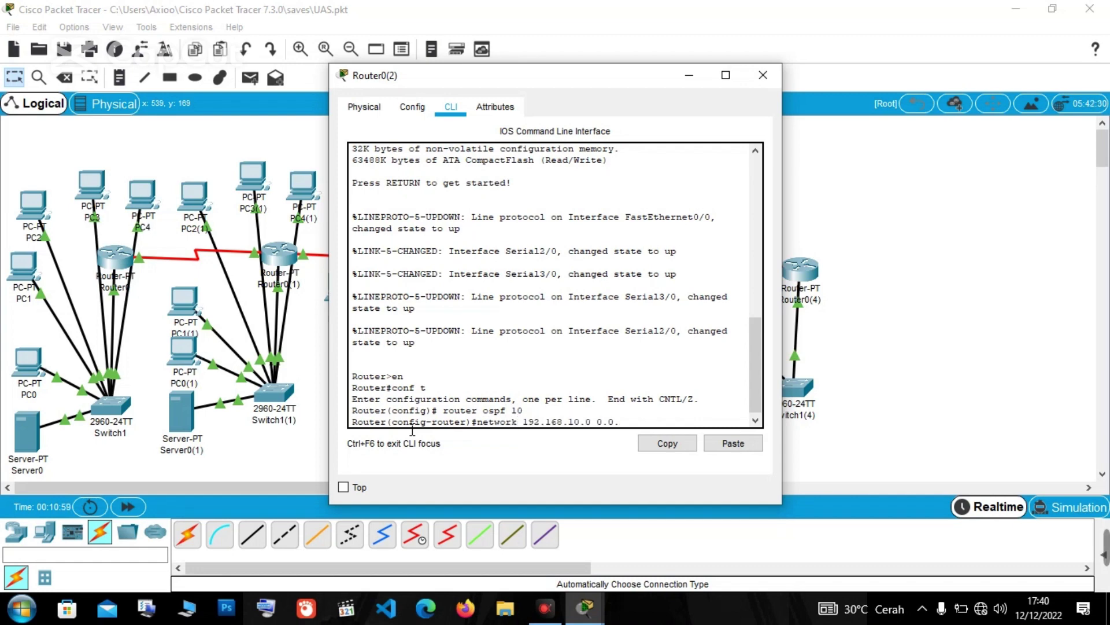
pyautogui.press('Return')
# Add network 192.168.11.0 with wildcard mask 0.0.0.255 in area 5 to Router0(2)'s OSPF process.
pyautogui.press('Up')
pyautogui.press('Left')
pyautogui.press('Left')
pyautogui.press('Left')
pyautogui.press('Left')
pyautogui.press('Left')
pyautogui.press('Left')
pyautogui.press('Left')
pyautogui.press('Left')
pyautogui.press('Left')
pyautogui.press('Left')
pyautogui.press('Left')
pyautogui.press('Left')
pyautogui.press('Left')
pyautogui.press('Left')
pyautogui.press('Left')
pyautogui.press('Left')
pyautogui.press('Left')
pyautogui.press('Left')
pyautogui.press('Left')
pyautogui.press('BackSpace')
pyautogui.write('1')
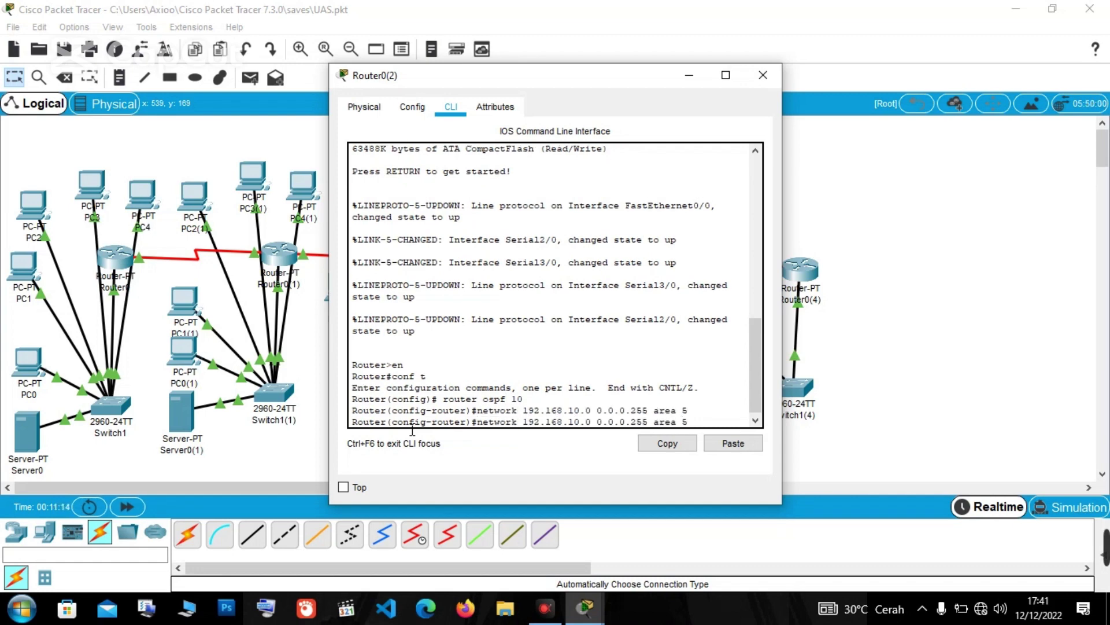
pyautogui.press('Return')
# Add network 192.168.12.0 with wildcard mask 0.0.0.255 in area 5 to Router0(2)'s OSPF process and leave configuration mode with end.
pyautogui.press('Up')
pyautogui.press('Left')
pyautogui.press('Left')
pyautogui.press('Left')
pyautogui.press('Left')
pyautogui.press('Left')
pyautogui.press('Left')
pyautogui.press('Left')
pyautogui.press('Left')
pyautogui.press('Left')
pyautogui.press('Left')
pyautogui.press('Left')
pyautogui.press('Left')
pyautogui.press('Left')
pyautogui.press('Left')
pyautogui.press('Left')
pyautogui.press('Left')
pyautogui.press('Left')
pyautogui.press('Left')
pyautogui.press('Left')
pyautogui.press('BackSpace')
pyautogui.write('2')
pyautogui.press('Return')
pyautogui.write('end')
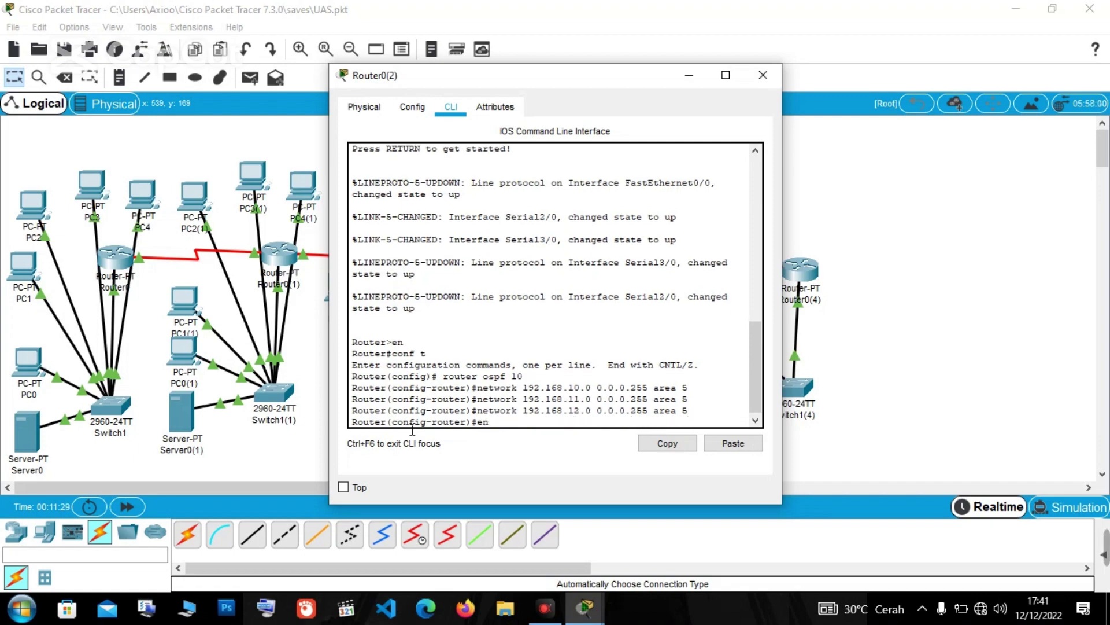
pyautogui.press('Return')
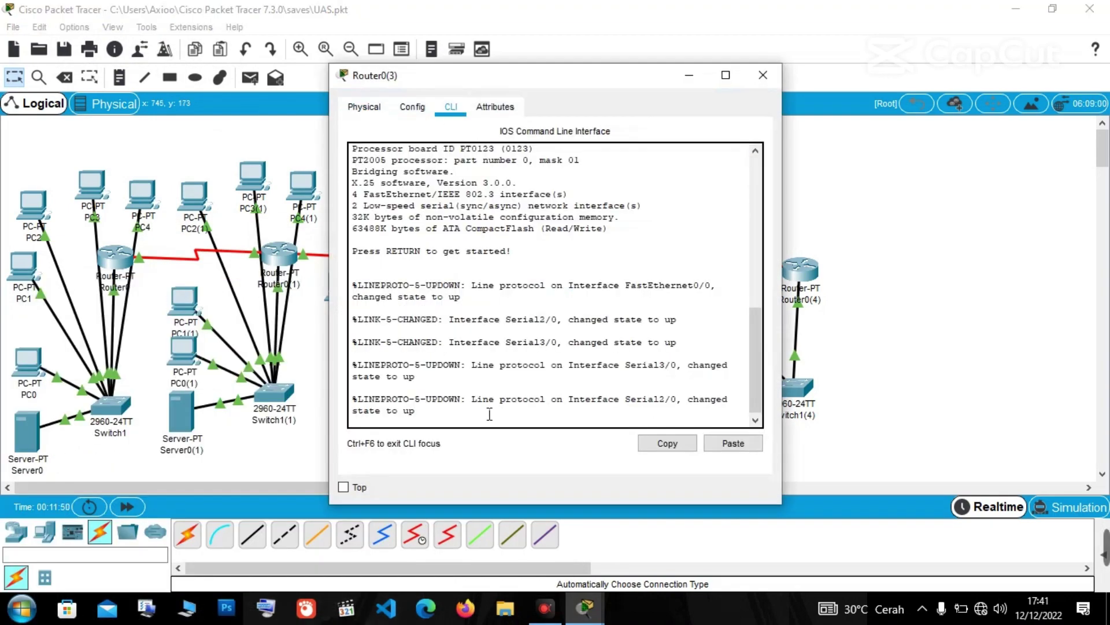
pyautogui.press('Return')
pyautogui.write('n')
pyautogui.press('Return')
pyautogui.click(425, 415)
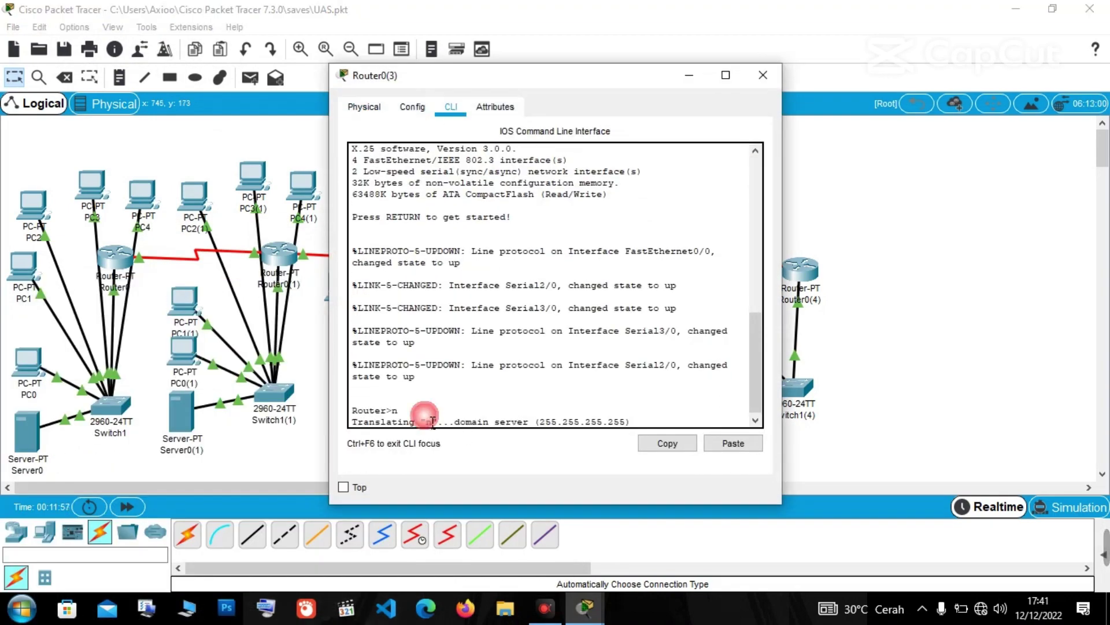
pyautogui.click(421, 420)
pyautogui.click(660, 437)
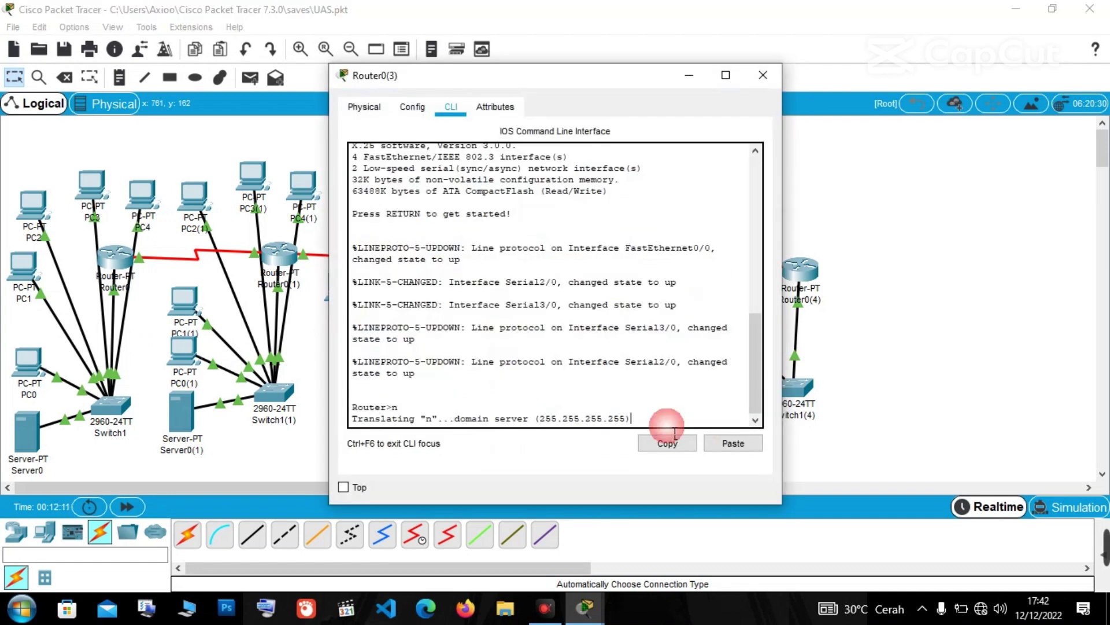
# Check the configured addresses of Router0(3)'s FastEthernet0/0, FastEthernet1/0 and Serial2/0 interfaces.
pyautogui.click(413, 107)
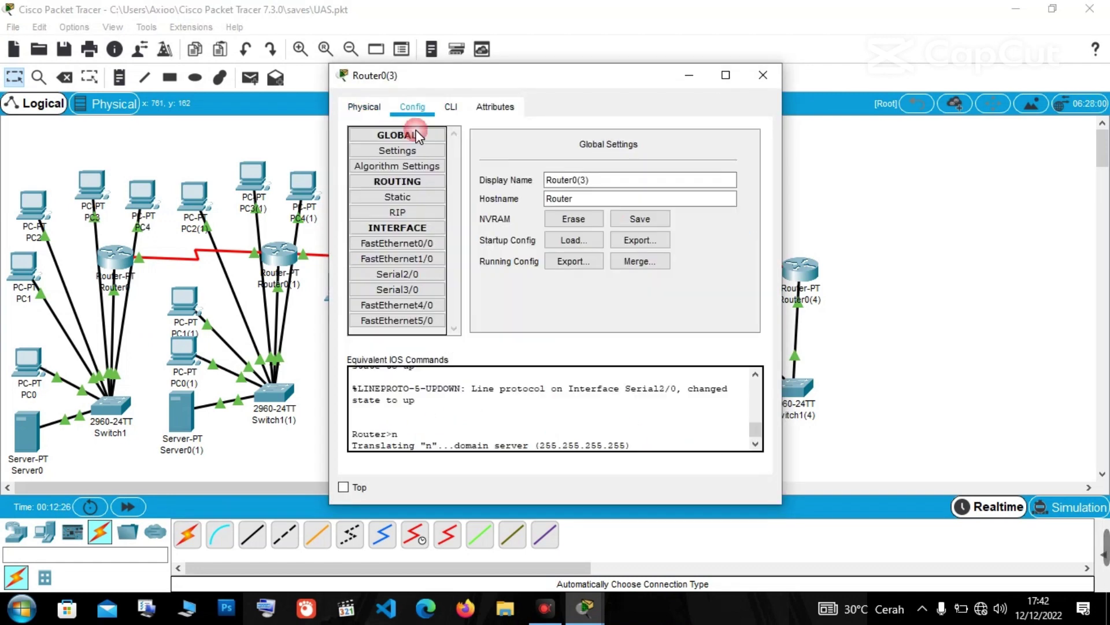
pyautogui.click(396, 243)
pyautogui.click(397, 258)
pyautogui.click(371, 274)
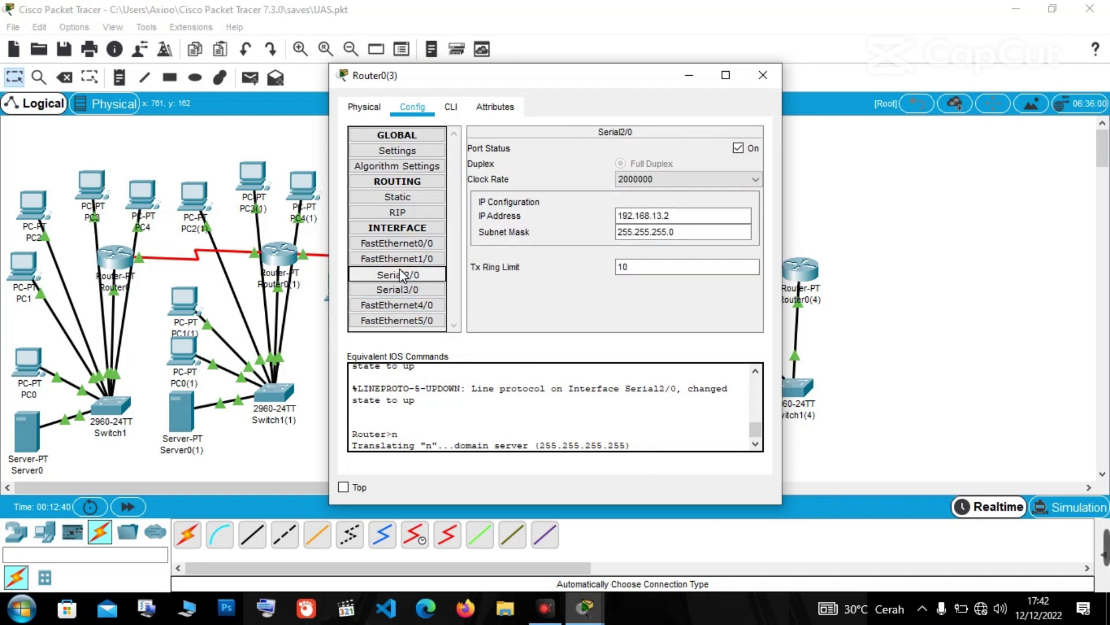
pyautogui.moveTo(353, 442); pyautogui.dragTo(630, 442)
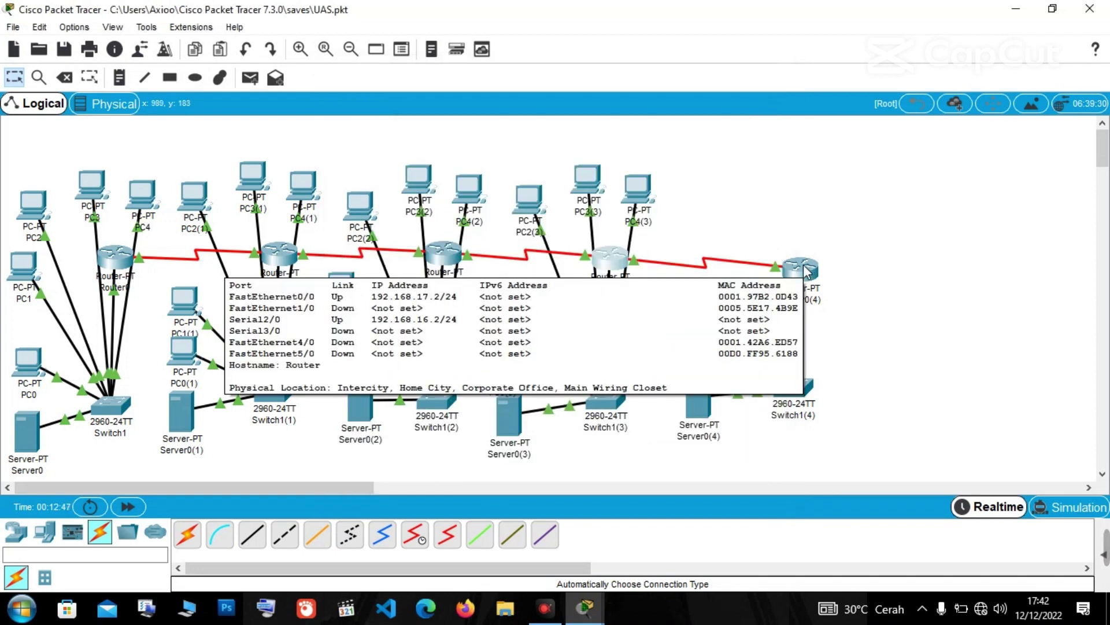
# Open Router0(4), enter global configuration mode with en and conf t, and start OSPF process 10 with router ospf 10.
pyautogui.click(804, 268)
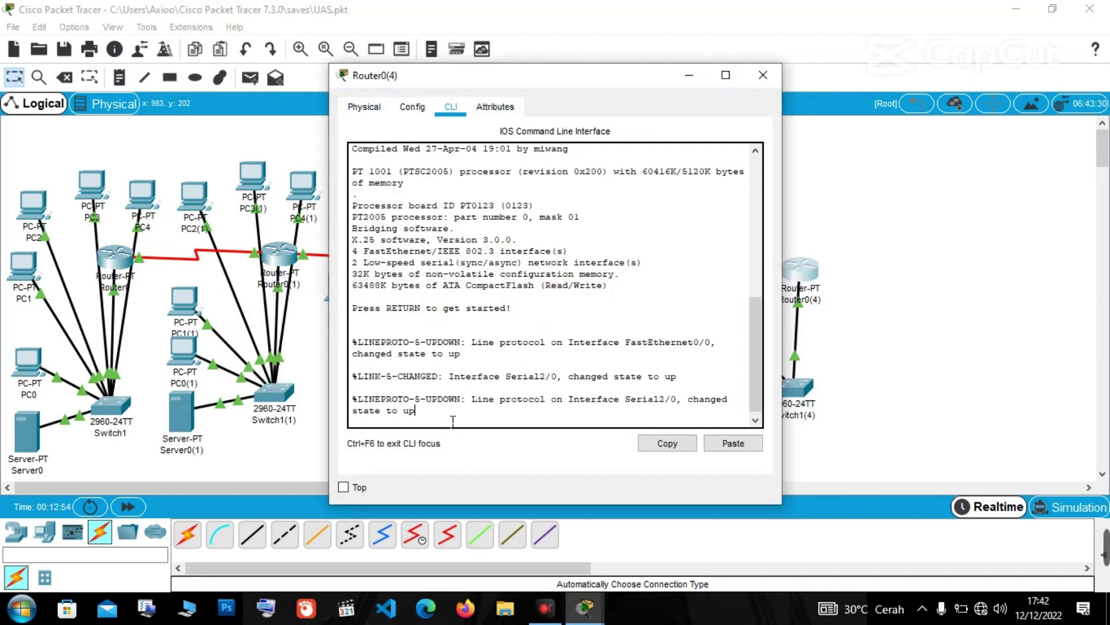
pyautogui.press('Return')
pyautogui.write('en')
pyautogui.press('Return')
pyautogui.write('conf t')
pyautogui.press('Return')
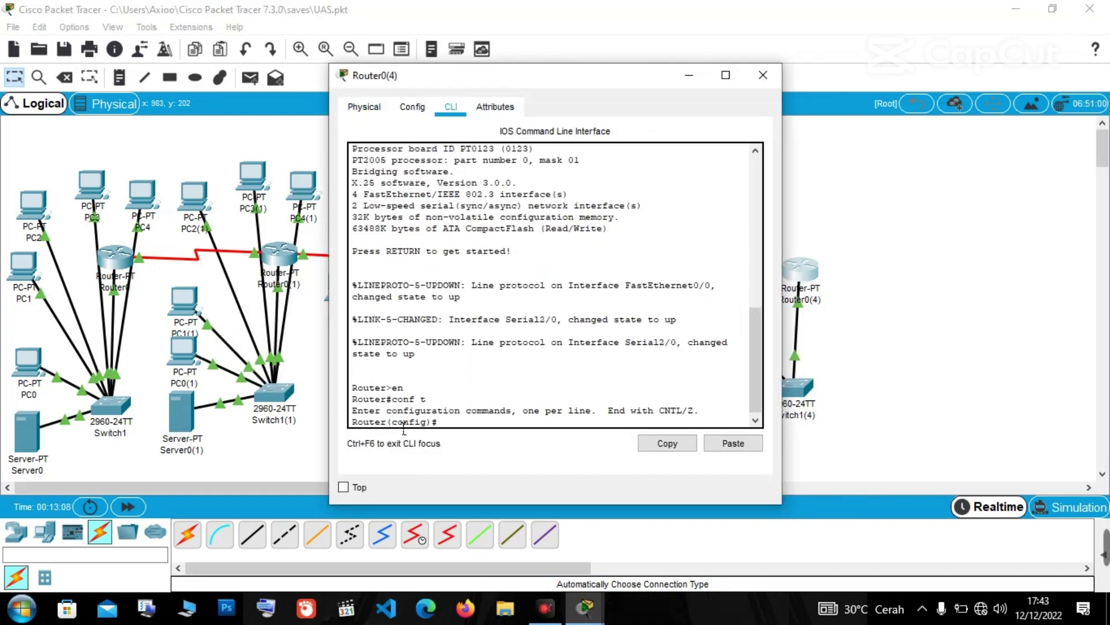
pyautogui.write('router ospf 10')
pyautogui.press('Return')
# Add network 192.168.16.0 with wildcard mask 0.0.0.255 in area 5 to Router0(4)'s OSPF process.
pyautogui.write('network 192.')
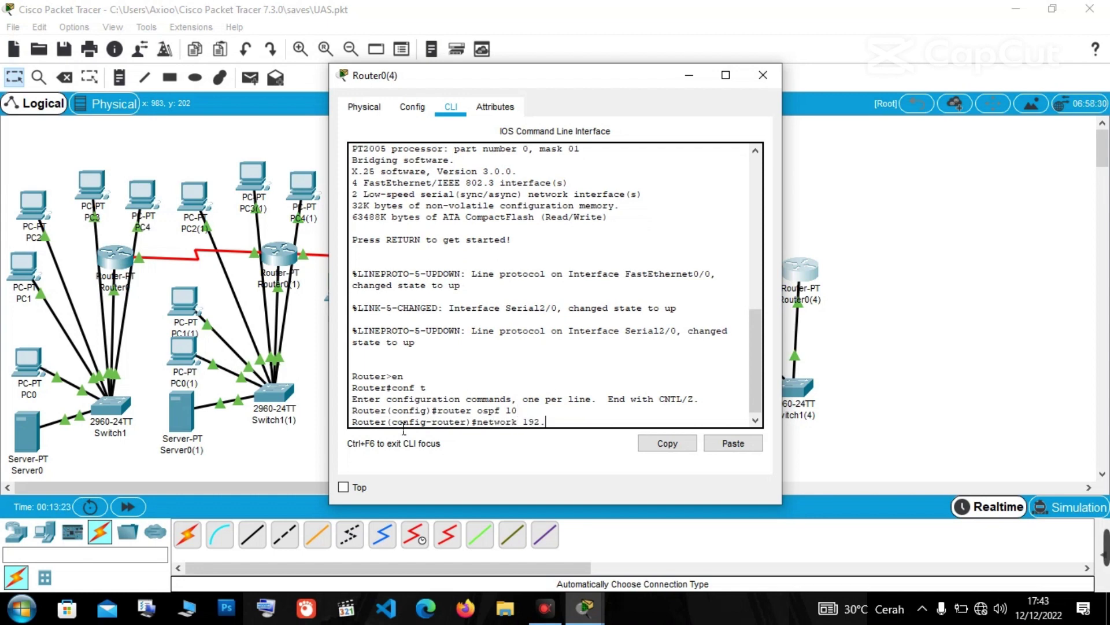
pyautogui.write('168.16.0 0.0.0.255 area 5')
pyautogui.press('Return')
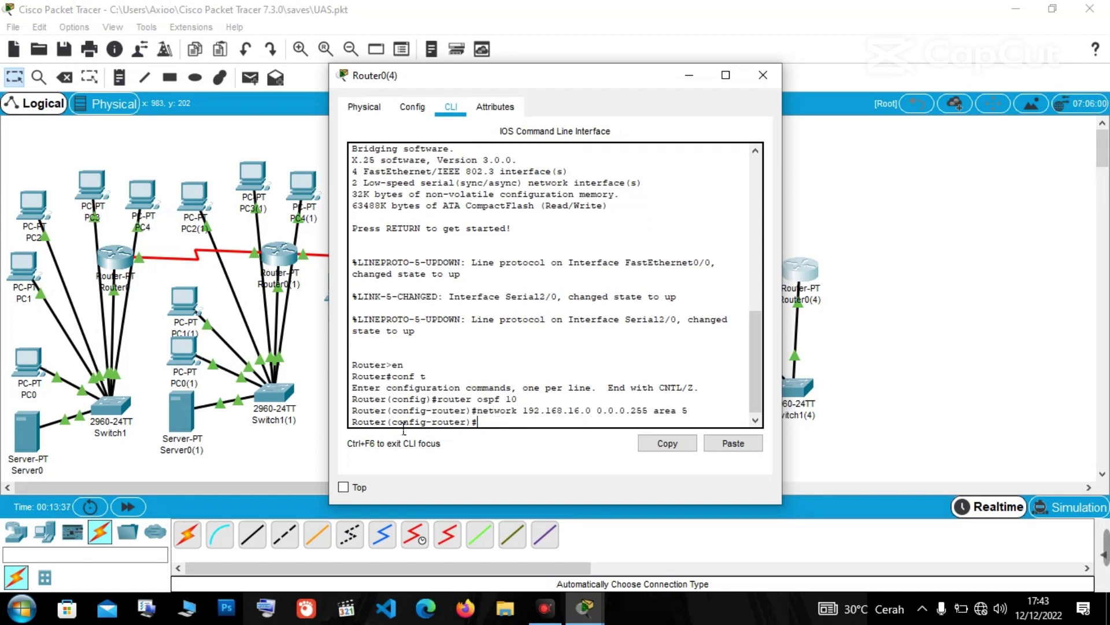
# Enter another network statement based on the previous one in Router0(4)'s OSPF process and leave its configuration mode.
pyautogui.press('Up')
pyautogui.press('Return')
pyautogui.hotkey('ctrl', 'z')
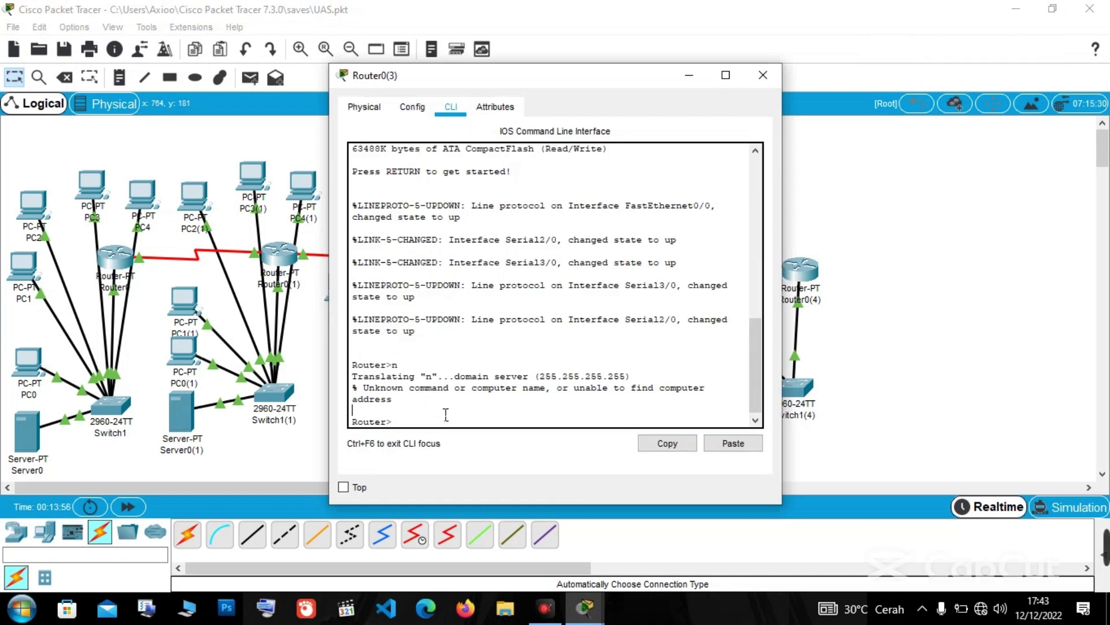
# On Router0(3), enter global configuration mode with en and conf t, and start OSPF process 10 with router ospf 10.
pyautogui.press('Return')
pyautogui.write('en')
pyautogui.press('Return')
pyautogui.write('conf t')
pyautogui.press('Return')
pyautogui.write('router ospf 10')
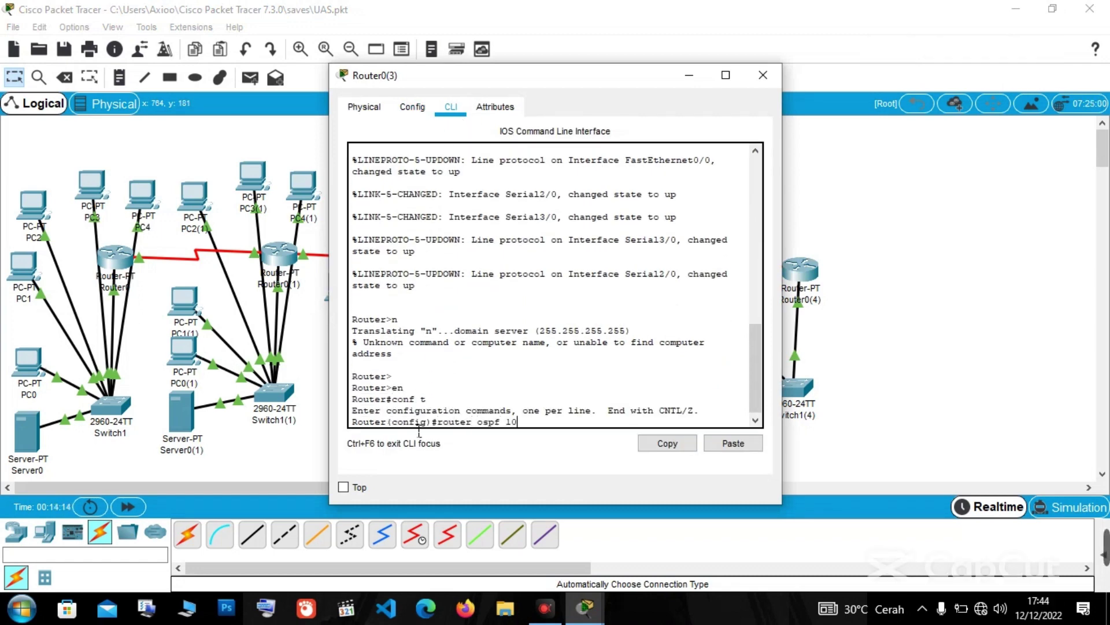
pyautogui.press('Return')
# Add network 192.168.13.0 with wildcard mask 0.0.0.255 in area 5 to Router0(3)'s OSPF process.
pyautogui.write('network 192')
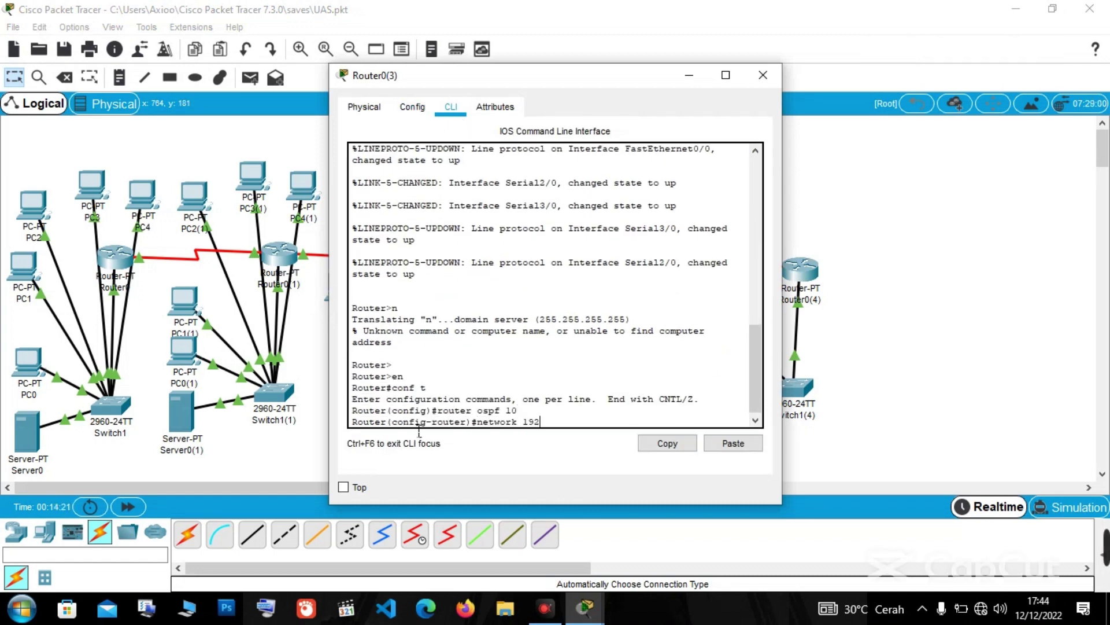
pyautogui.write('.168.13.0 0.0.0.255 area5')
pyautogui.press('Left')
pyautogui.press('Return')
# Add networks 192.168.14.0 and 192.168.15.0, each with wildcard mask 0.0.0.255 in area 5, to Router0(3)'s OSPF process.
pyautogui.press('Up')
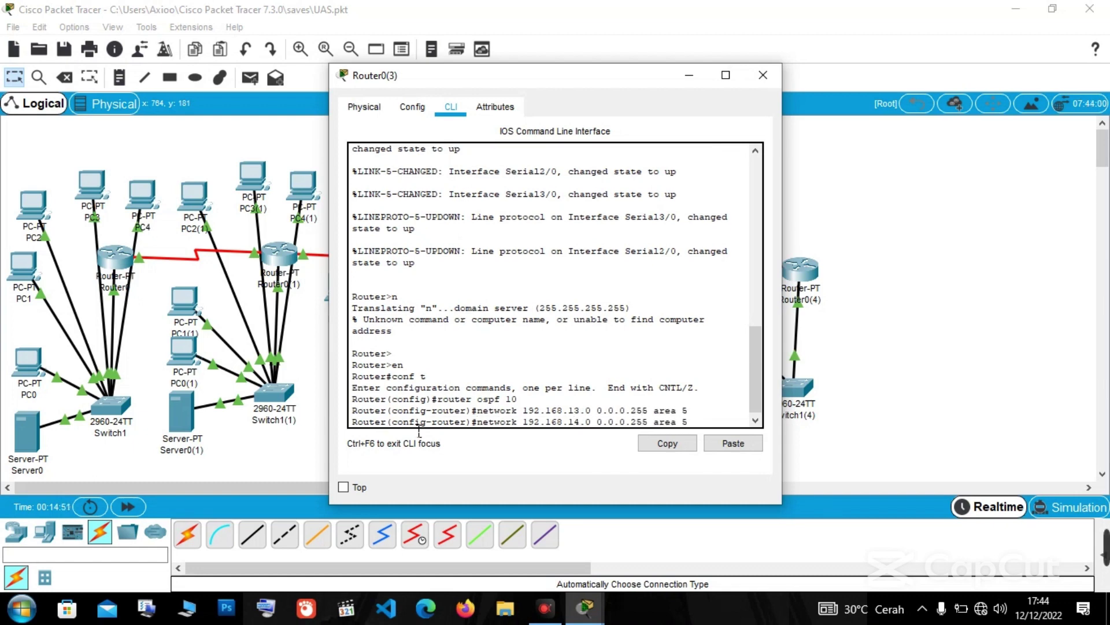
pyautogui.press('Return')
pyautogui.press('Up')
pyautogui.press('Left')
pyautogui.press('Left')
pyautogui.press('Left')
pyautogui.press('Left')
pyautogui.press('Left')
pyautogui.press('Left')
pyautogui.press('Left')
pyautogui.press('Left')
pyautogui.press('Left')
pyautogui.press('Left')
pyautogui.press('Left')
pyautogui.press('Left')
pyautogui.press('Left')
pyautogui.press('Left')
pyautogui.press('Left')
pyautogui.press('Left')
pyautogui.press('Left')
pyautogui.press('Left')
pyautogui.press('Left')
pyautogui.press('BackSpace')
pyautogui.write('5')
pyautogui.press('Return')
# Leave configuration mode on Router0(3) with end and minimise its window.
pyautogui.write('end')
pyautogui.press('Return')
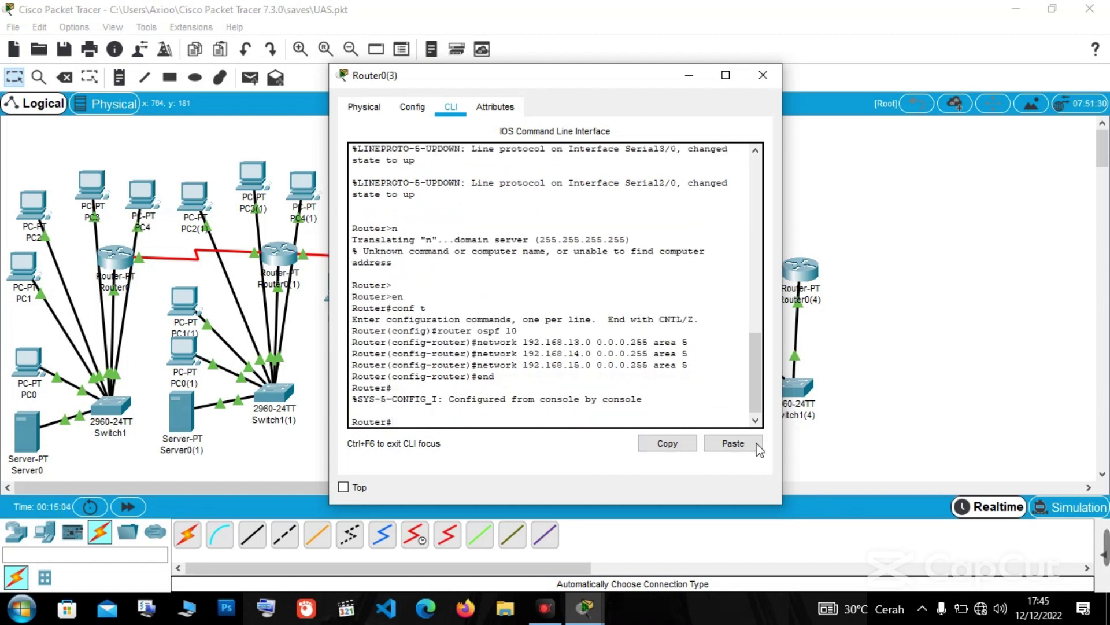
pyautogui.click(692, 82)
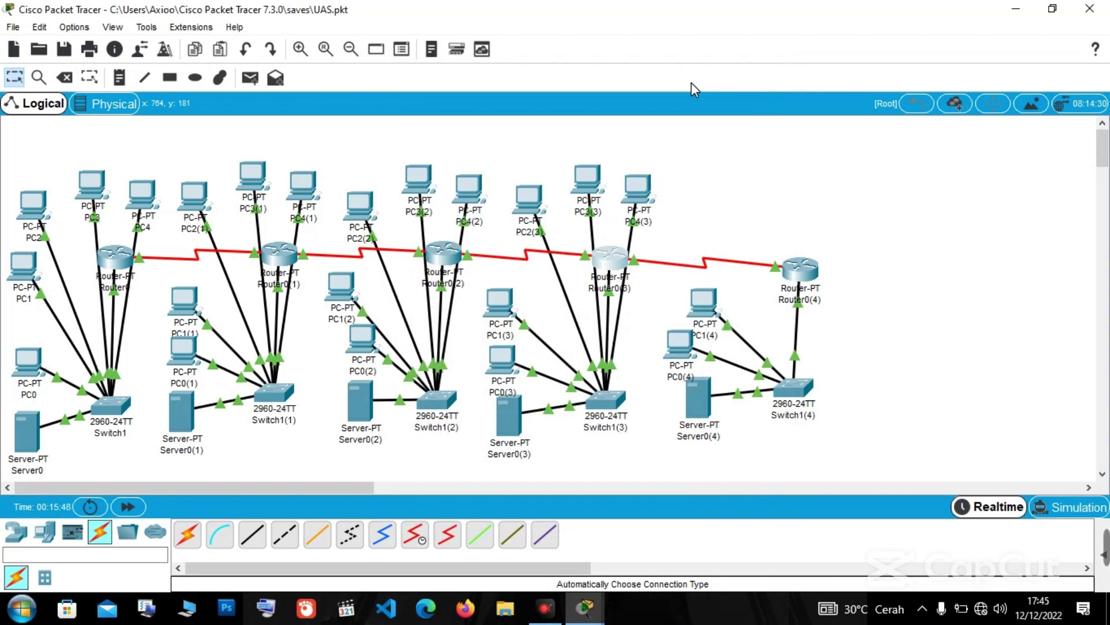
# Give Server0 the static IP address 192.168.5.3 with subnet mask 255.255.255.0.
pyautogui.moveTo(701, 402)
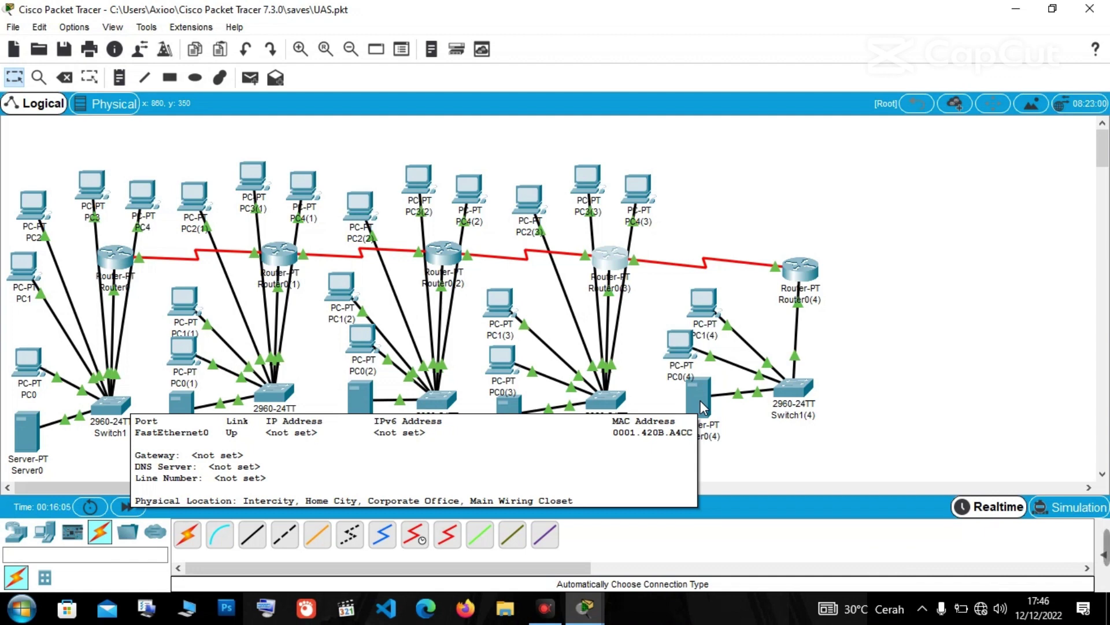
pyautogui.click(32, 434)
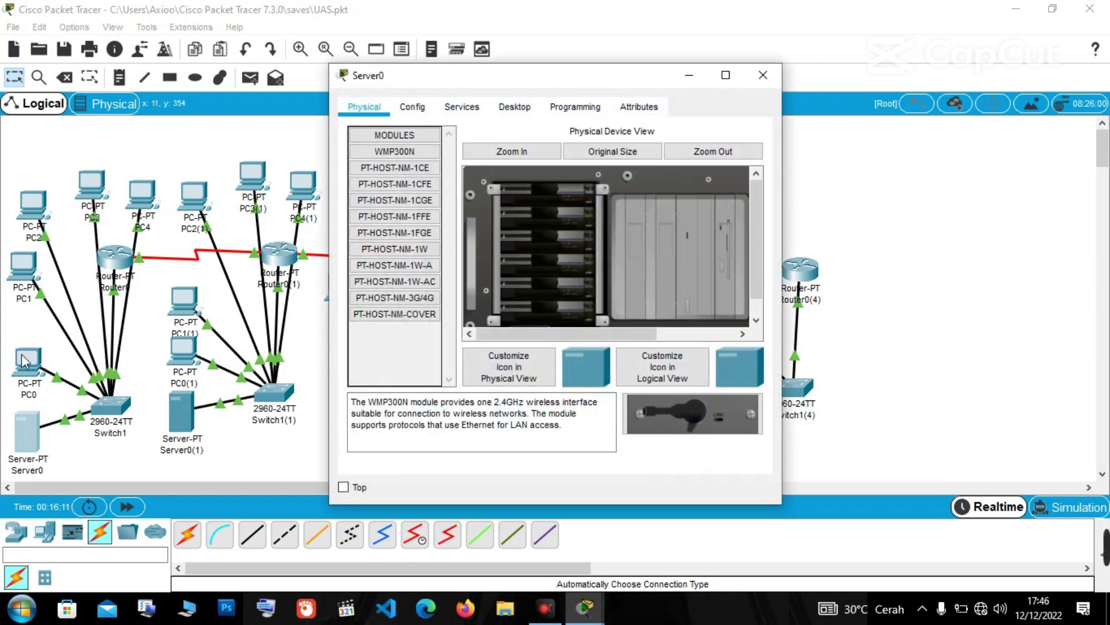
pyautogui.click(506, 108)
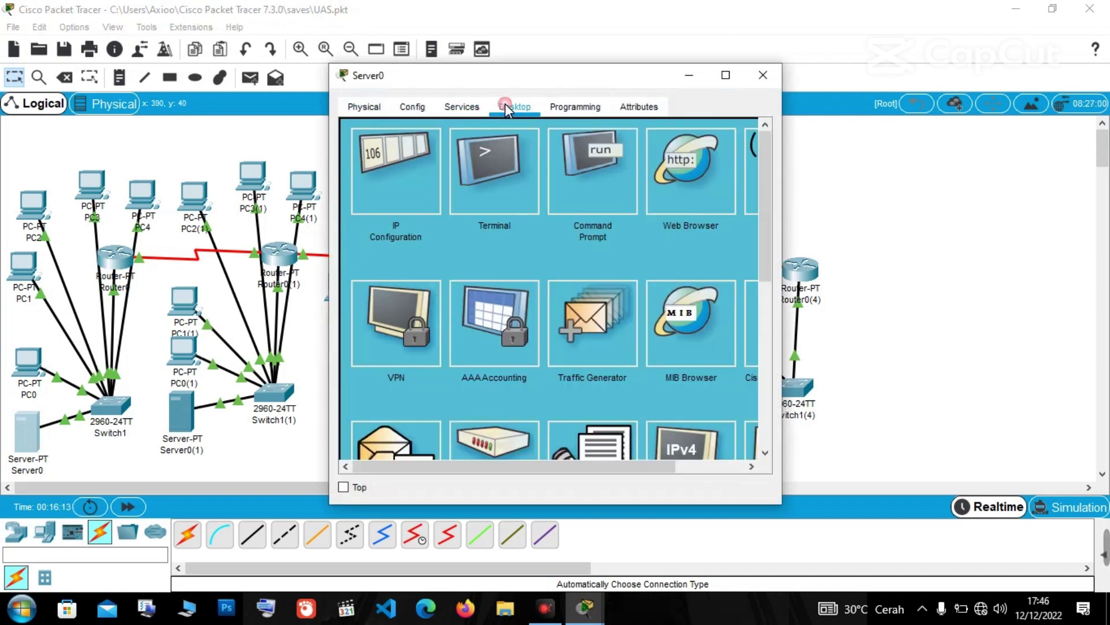
pyautogui.click(393, 164)
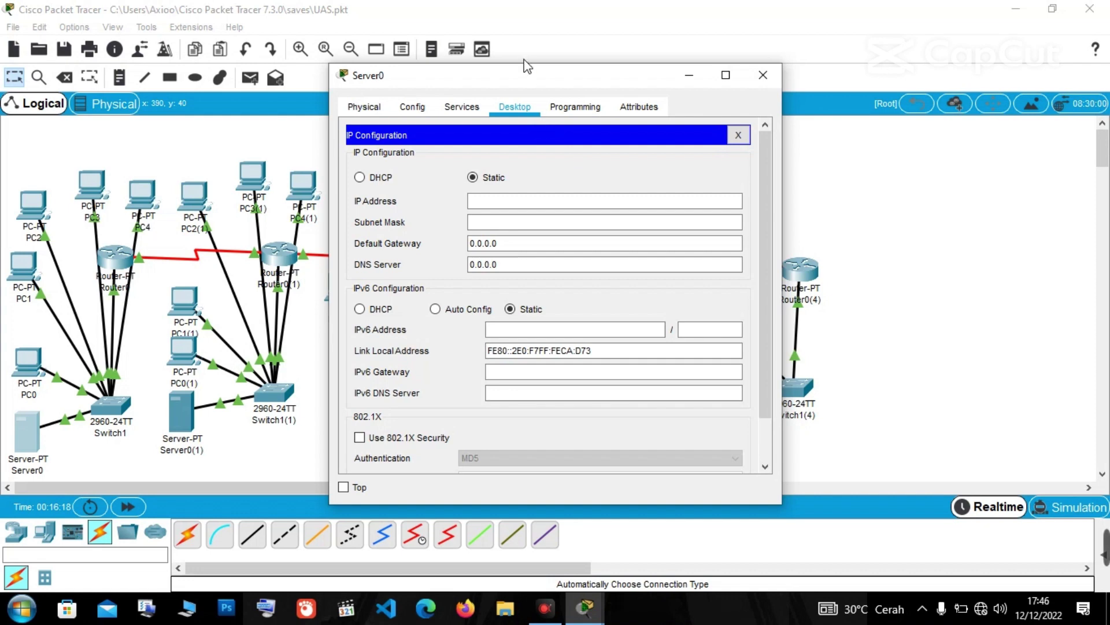
pyautogui.moveTo(525, 80); pyautogui.dragTo(721, 115)
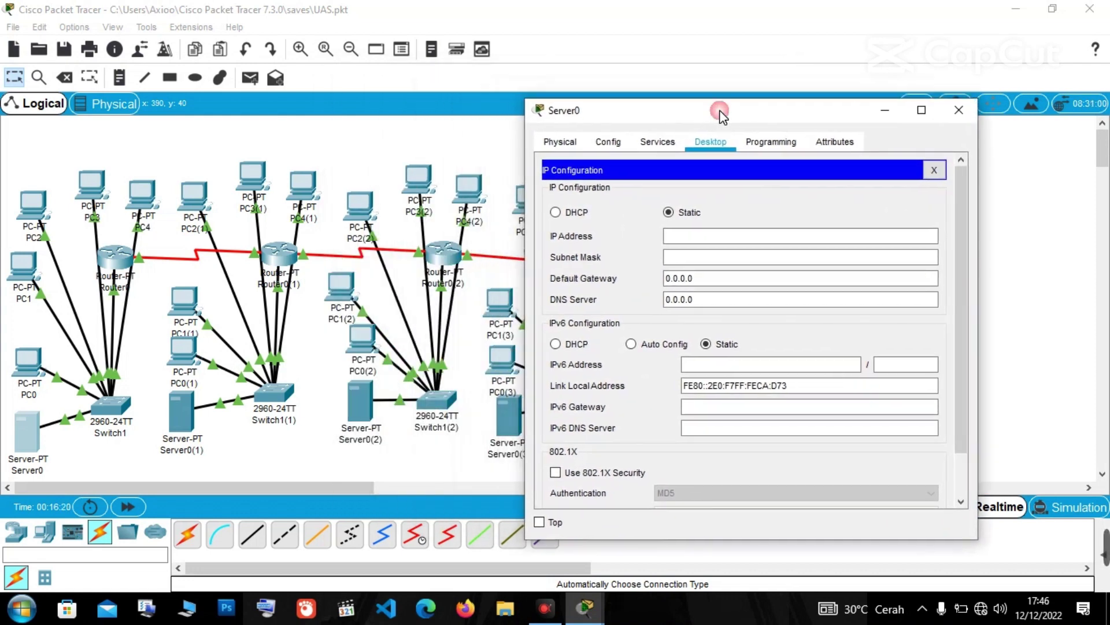
pyautogui.click(697, 240)
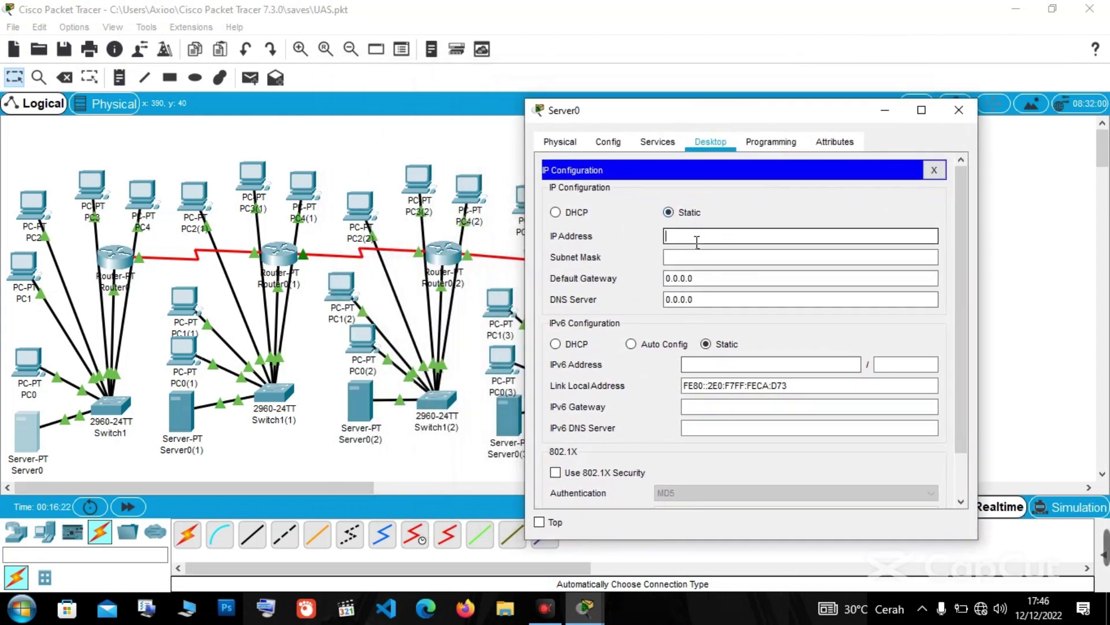
pyautogui.write('19')
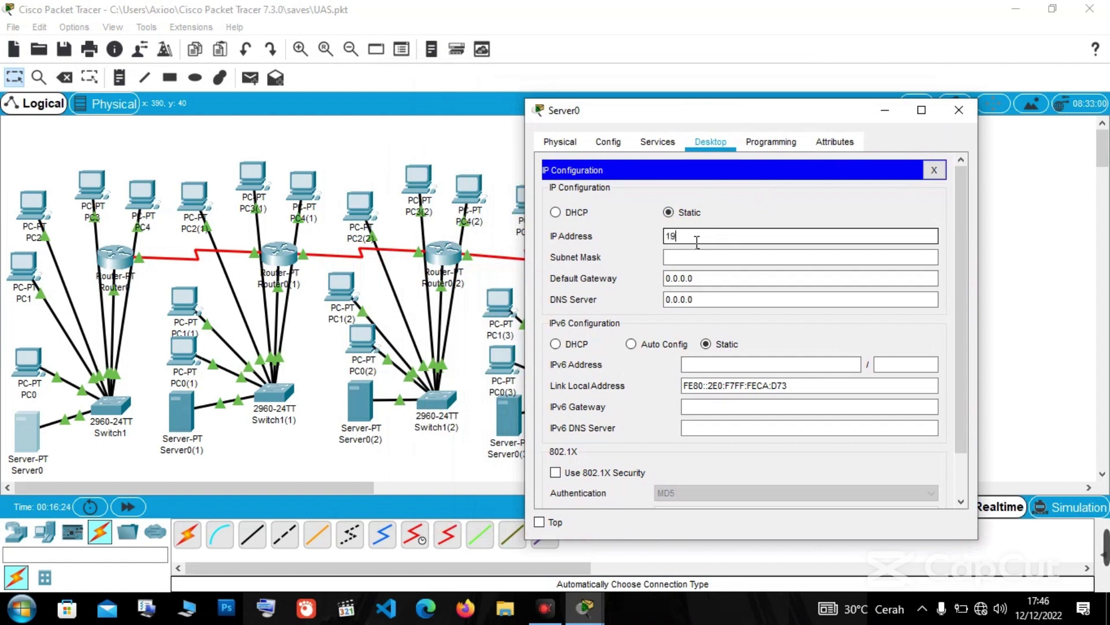
pyautogui.write('2.168.5.3')
pyautogui.click(694, 258)
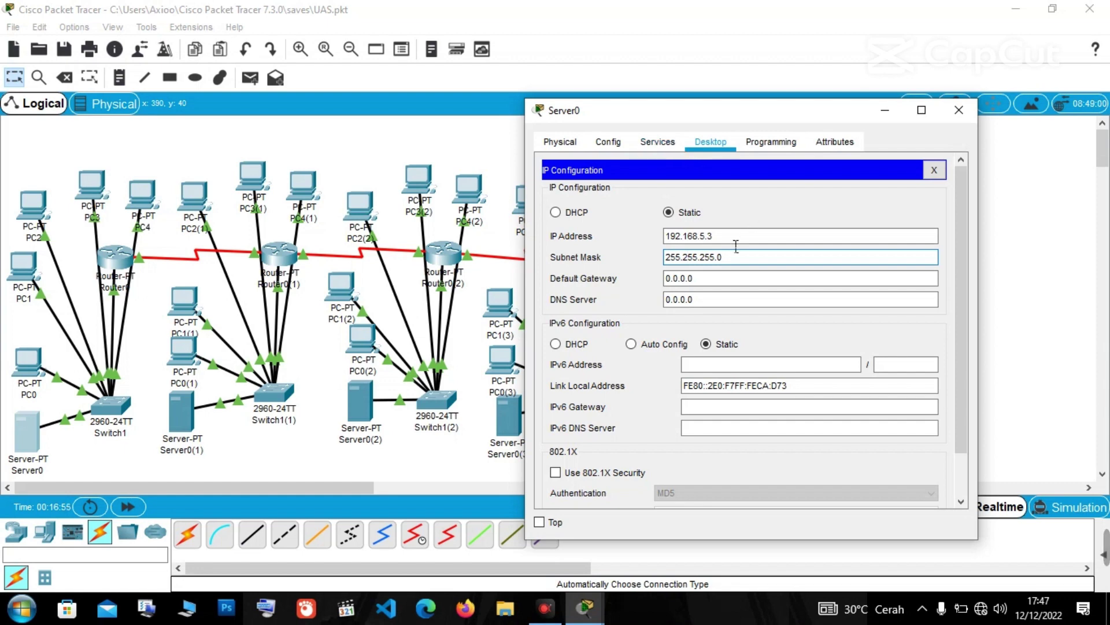
# Copy Server0's IP address and use it as the basis to set its DHCP pool's default gateway to 192.168.5.1.
pyautogui.moveTo(713, 236); pyautogui.dragTo(635, 232)
pyautogui.hotkey('ctrl', 'c')
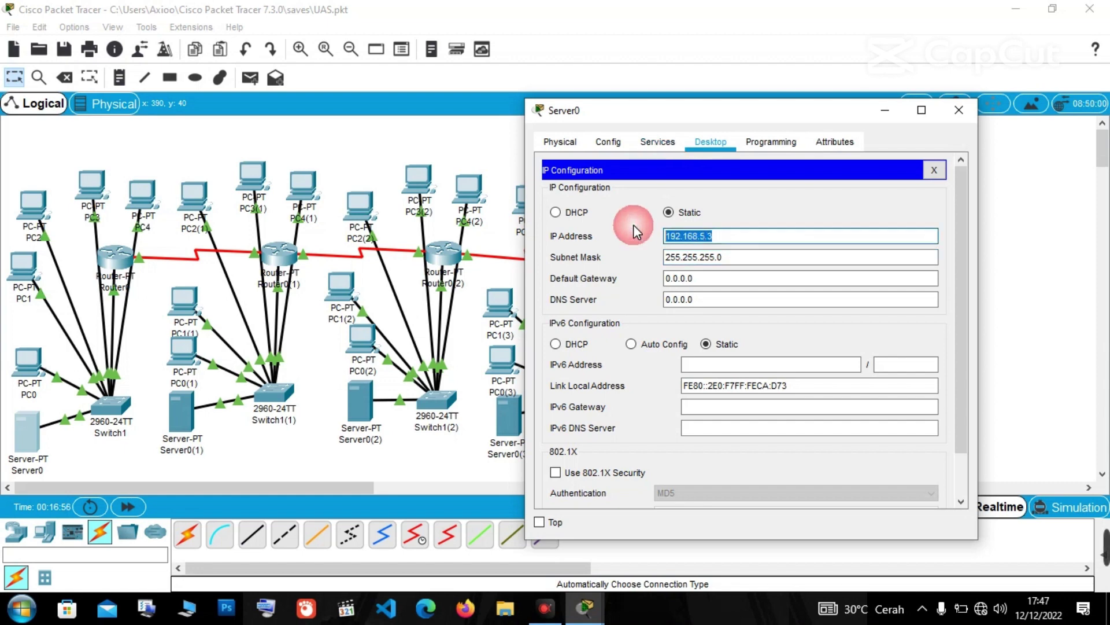
pyautogui.click(665, 140)
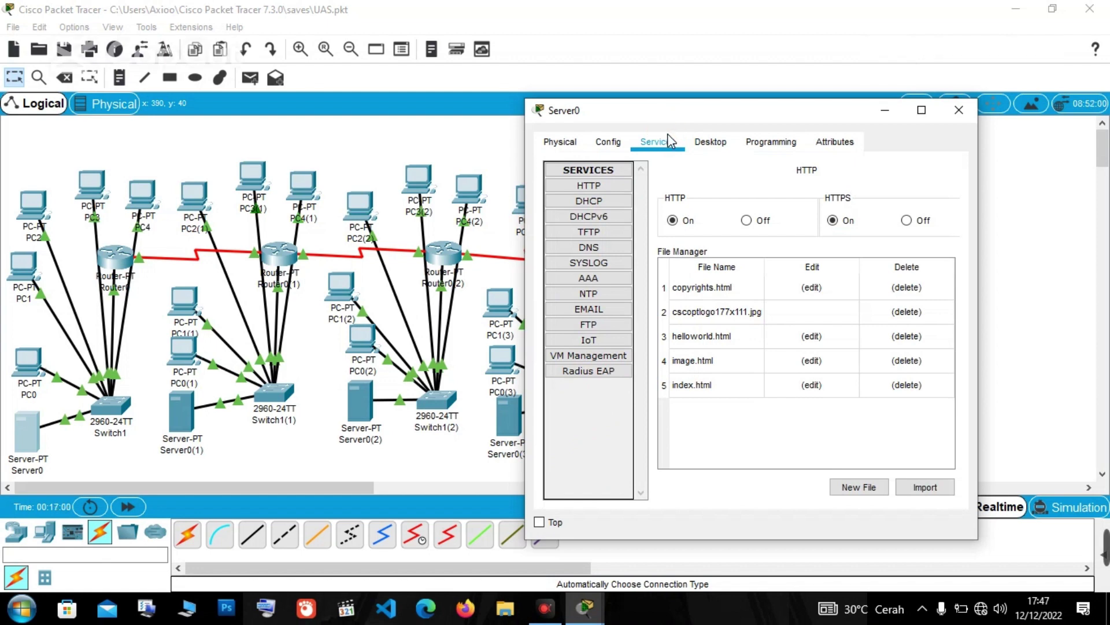
pyautogui.click(596, 199)
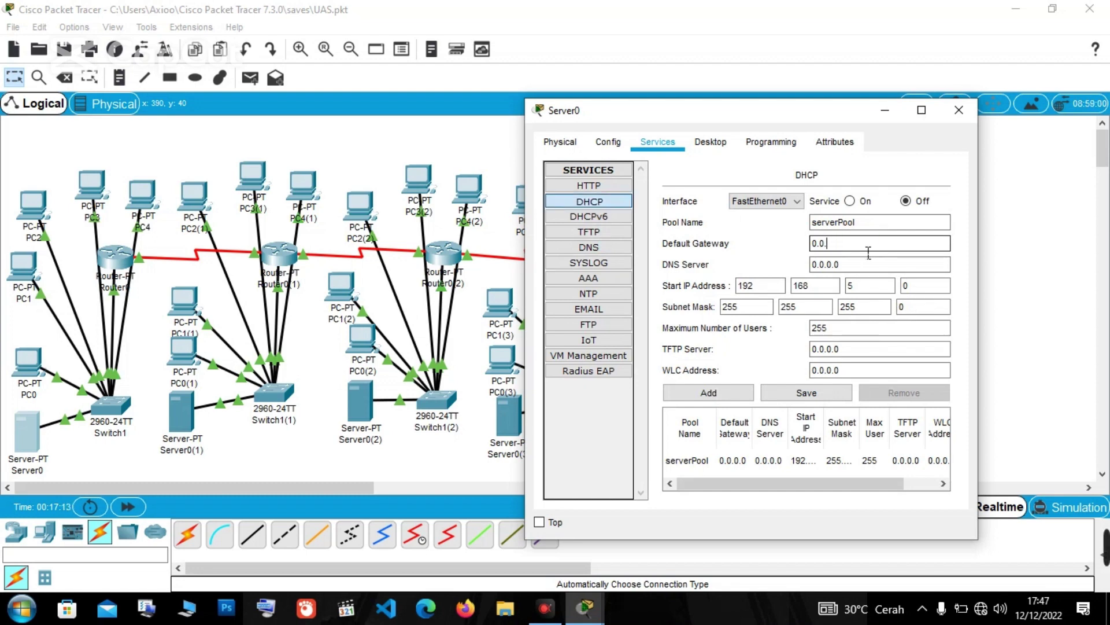
pyautogui.hotkey('ctrl', 'v')
pyautogui.click(861, 266)
# Set the DHCP pool's start IP address to 192.168.5.4 and its maximum number of users to 15.
pyautogui.click(772, 286)
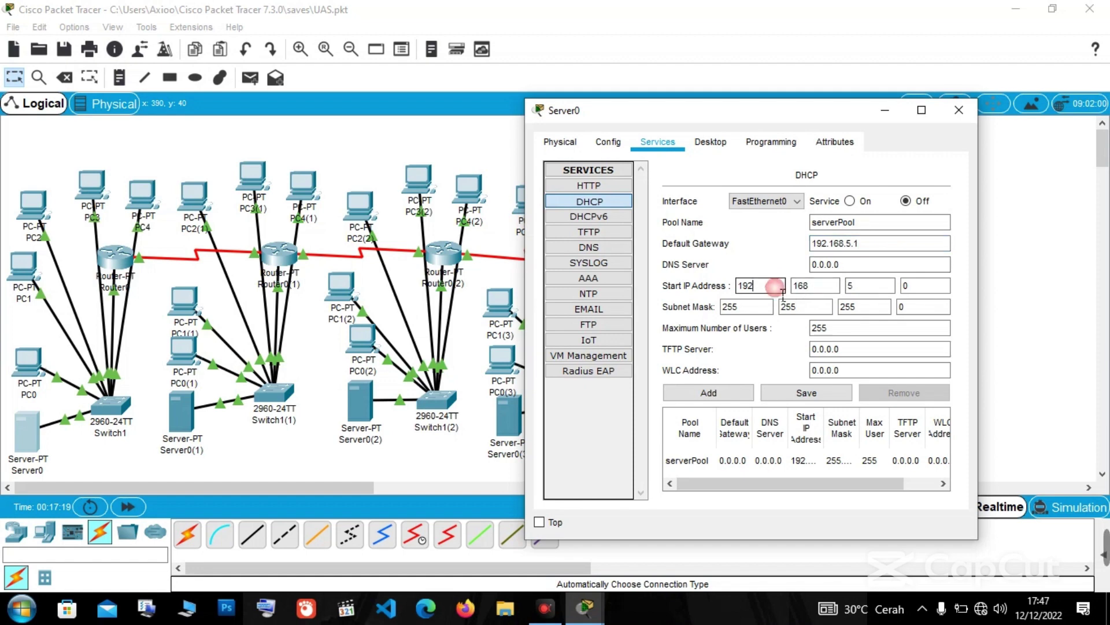
pyautogui.click(879, 287)
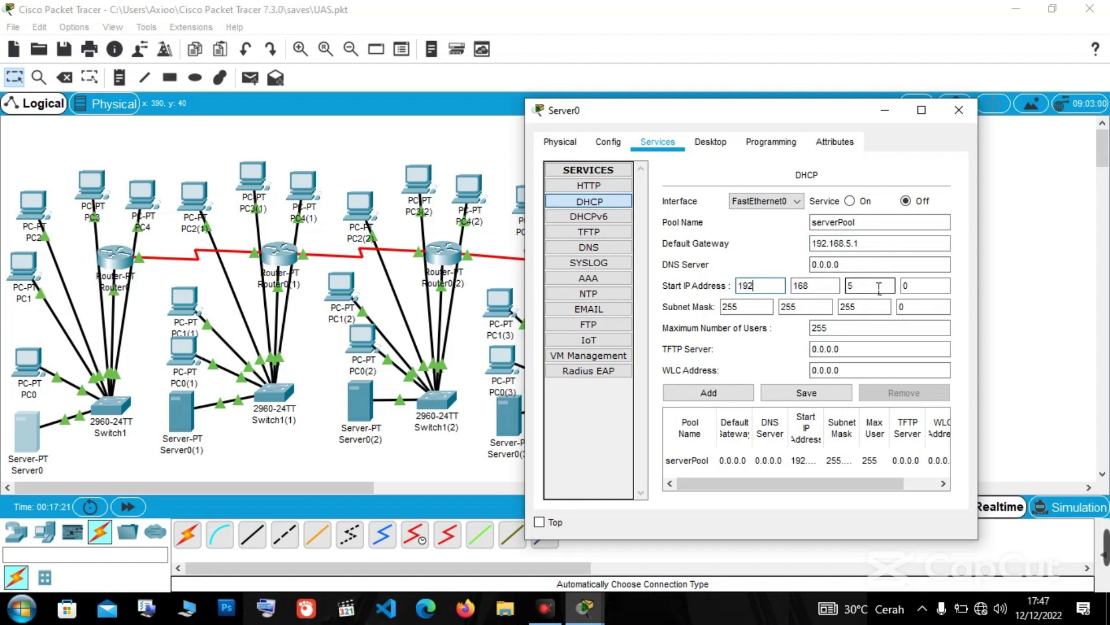
pyautogui.click(932, 293)
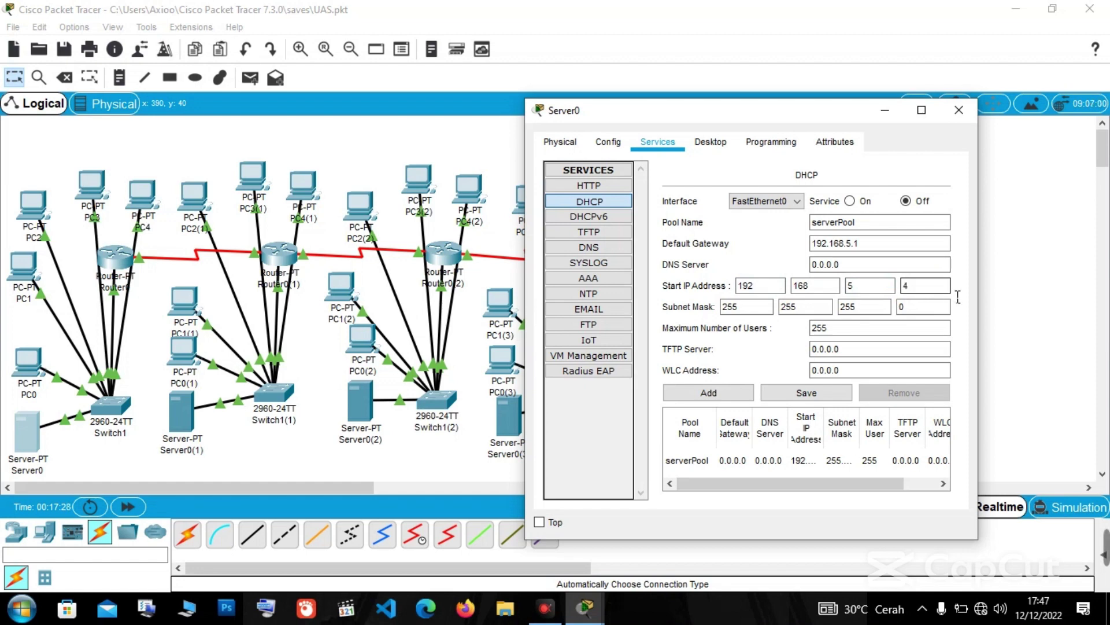
pyautogui.click(878, 331)
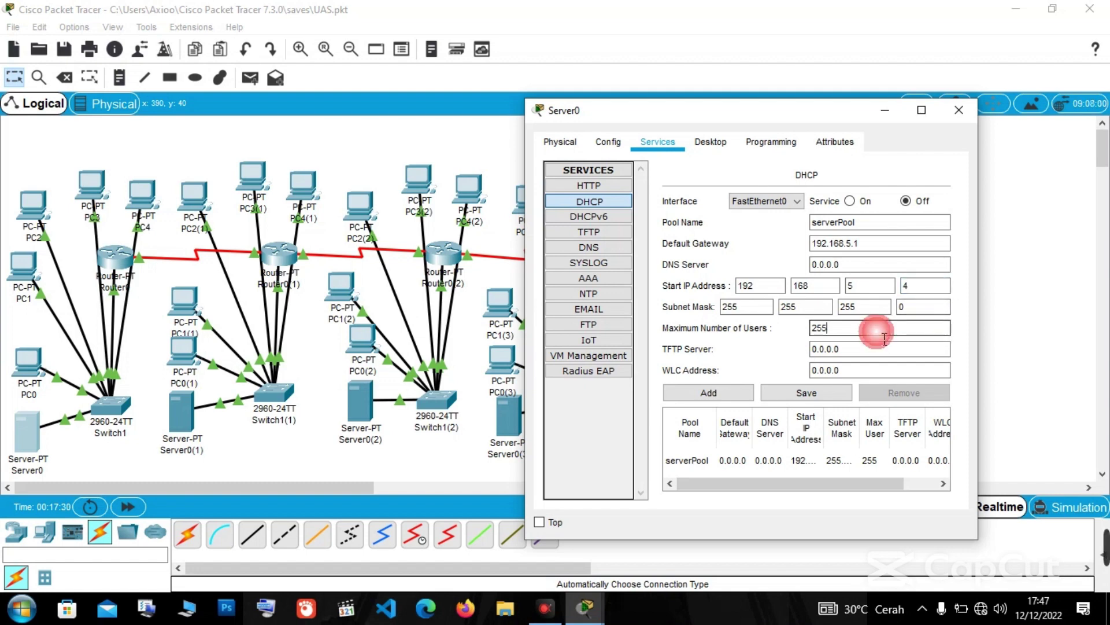
pyautogui.press('BackSpace')
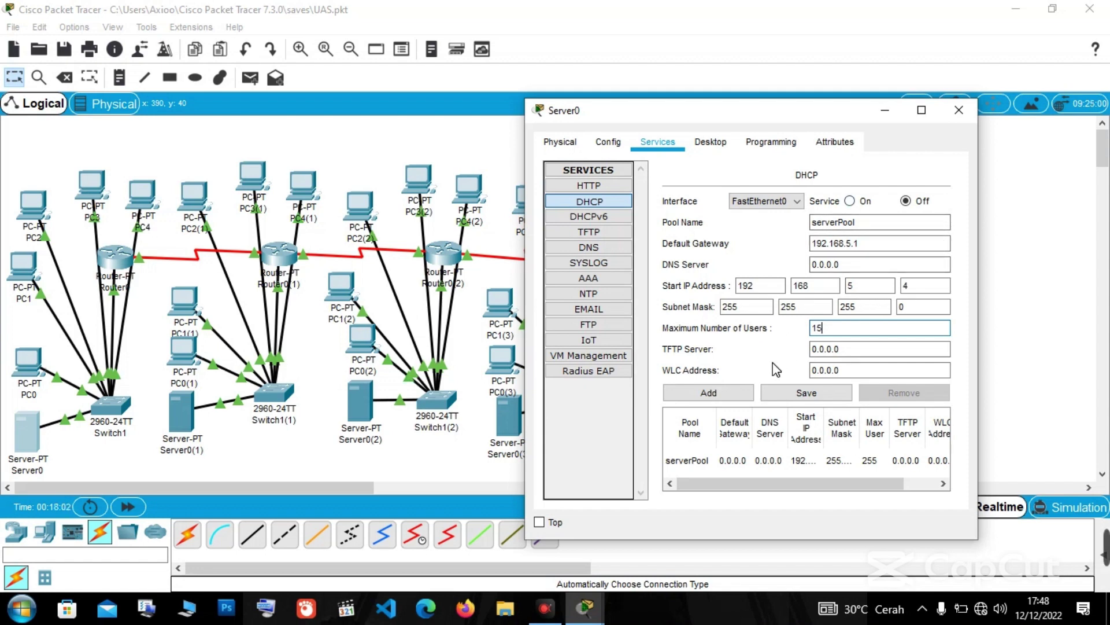
# Save the changes to serverPool, turn on Server0's DHCP service and minimise the server window.
pyautogui.click(729, 394)
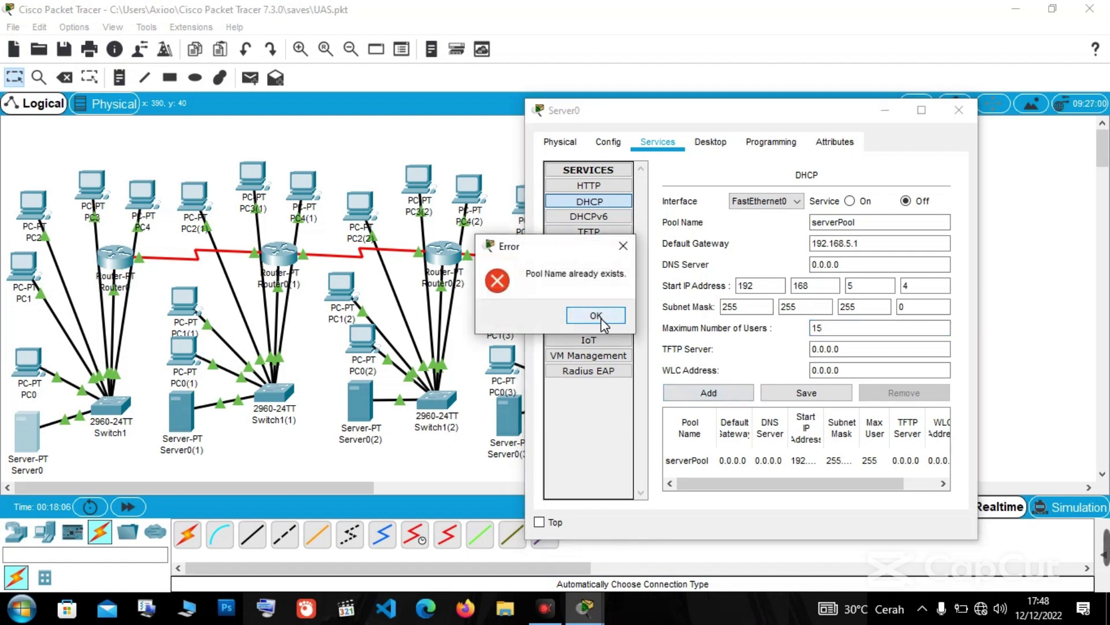
pyautogui.click(596, 315)
pyautogui.click(806, 396)
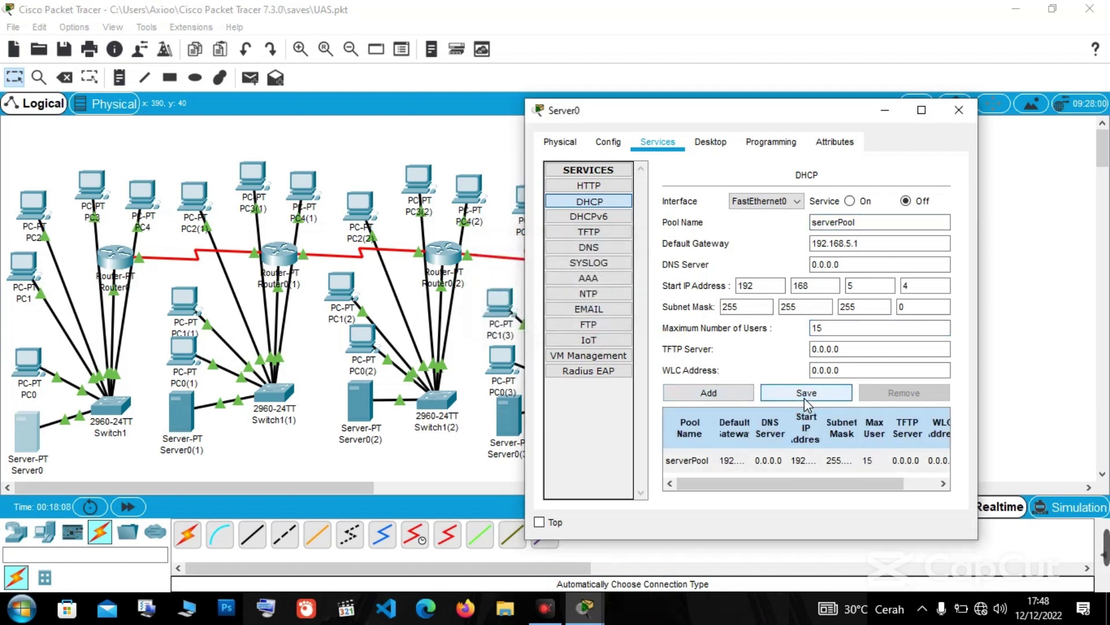
pyautogui.click(850, 201)
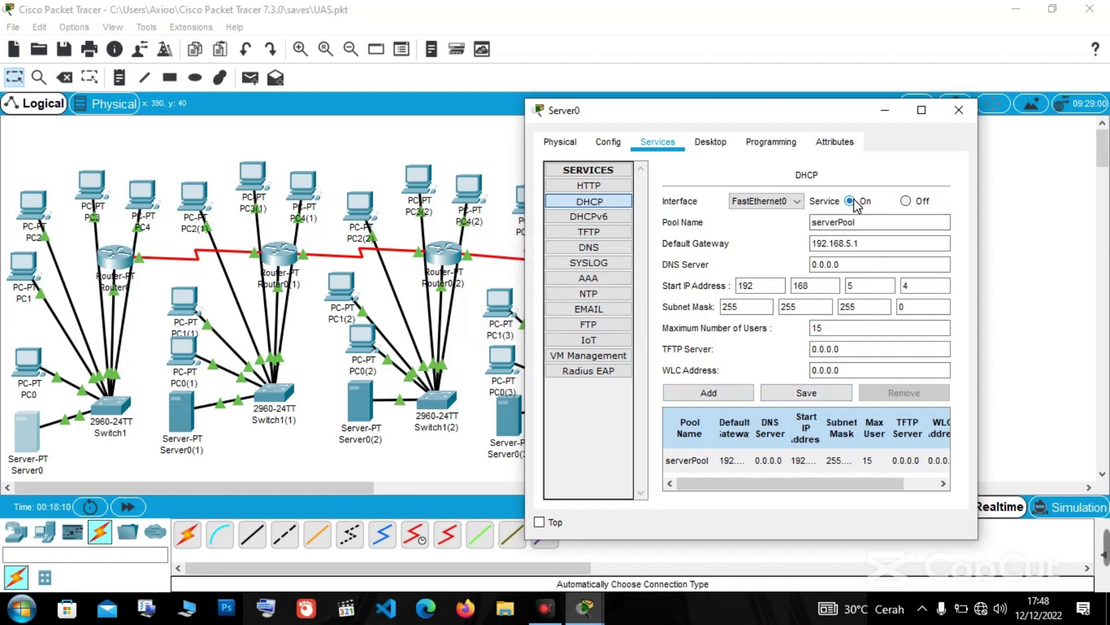
pyautogui.click(694, 393)
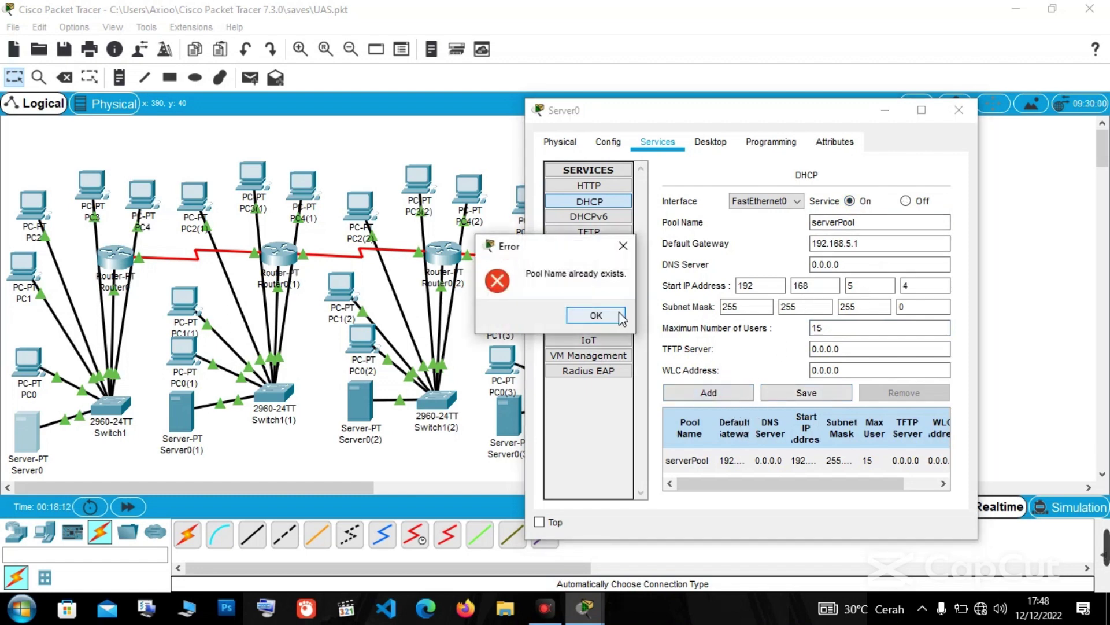
pyautogui.press('Return')
pyautogui.click(822, 390)
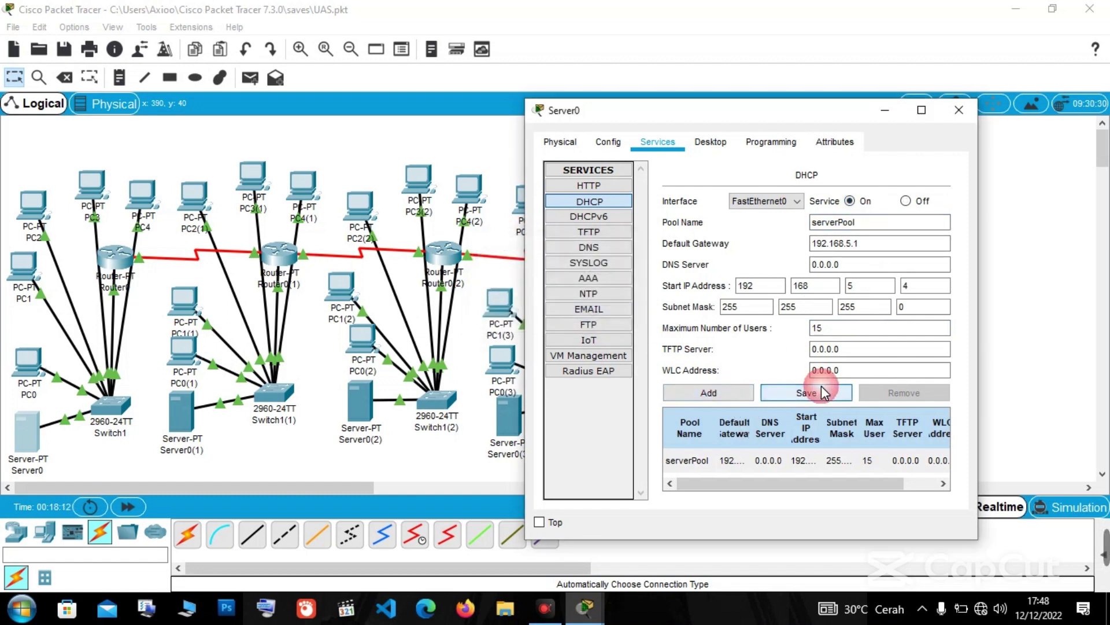
pyautogui.click(882, 113)
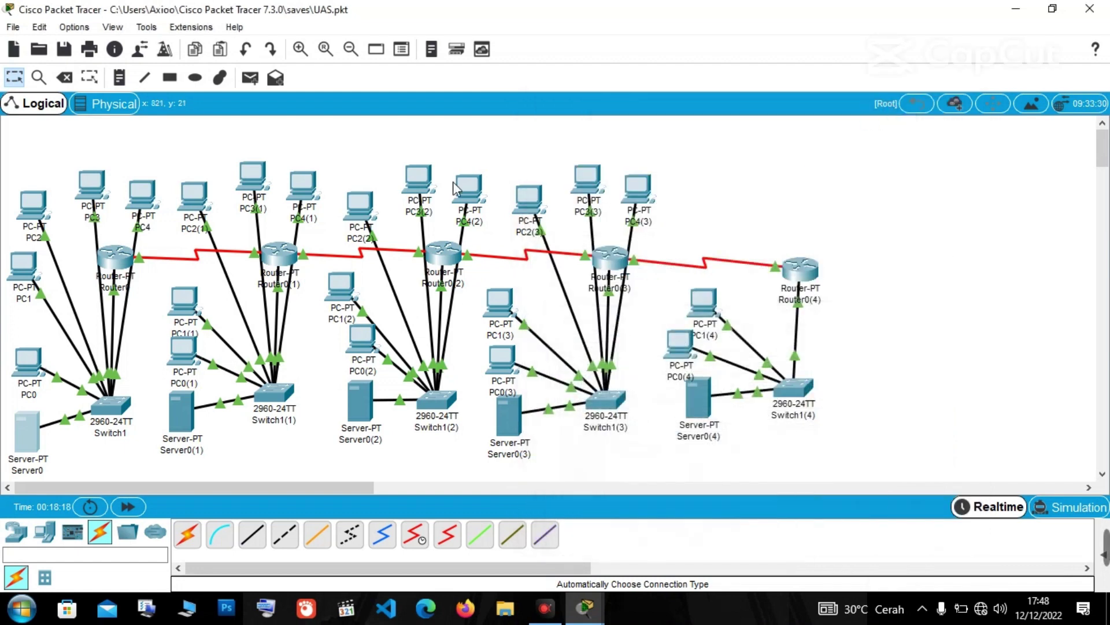
# Switch PC0's IP configuration to DHCP and minimise its window.
pyautogui.click(17, 379)
pyautogui.click(460, 108)
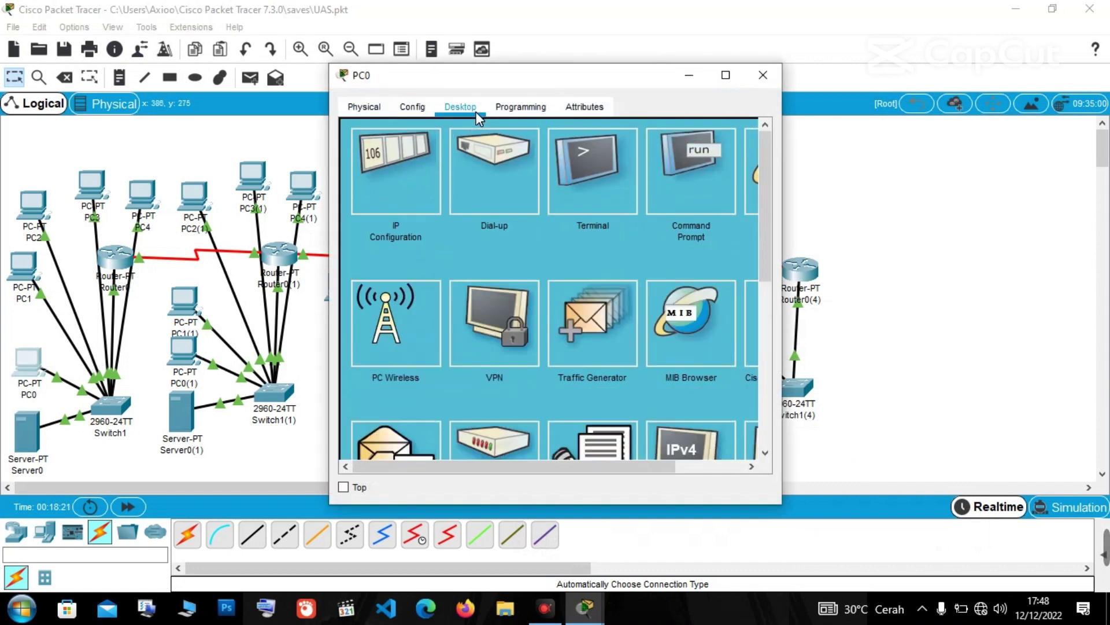
pyautogui.click(372, 149)
pyautogui.click(360, 197)
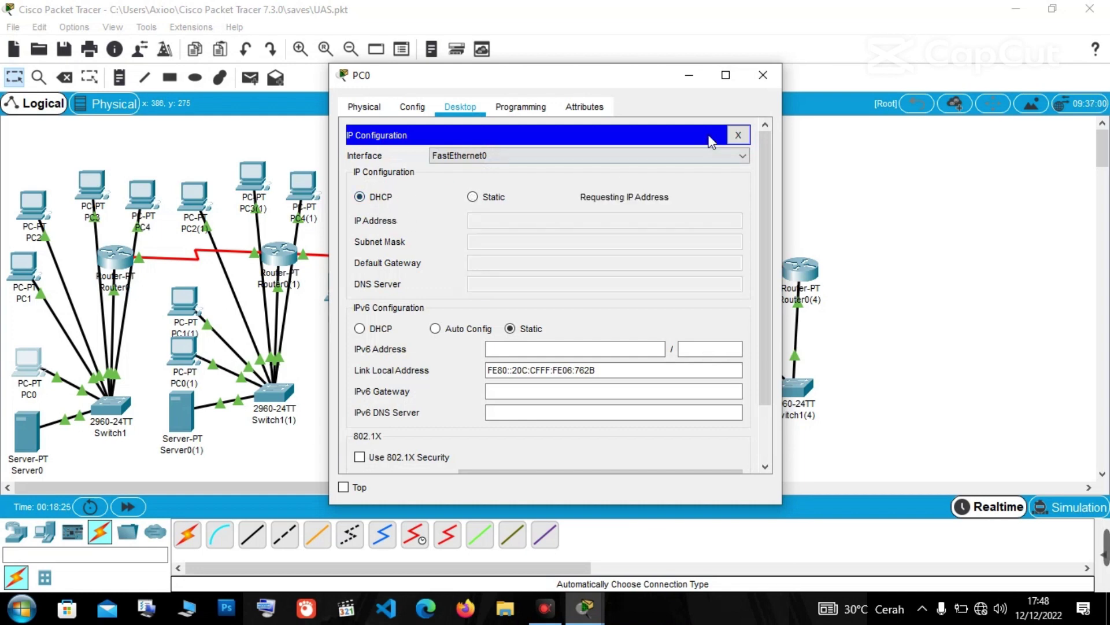
pyautogui.click(690, 75)
# Switch PC1's IP configuration to DHCP and minimise its window.
pyautogui.click(23, 266)
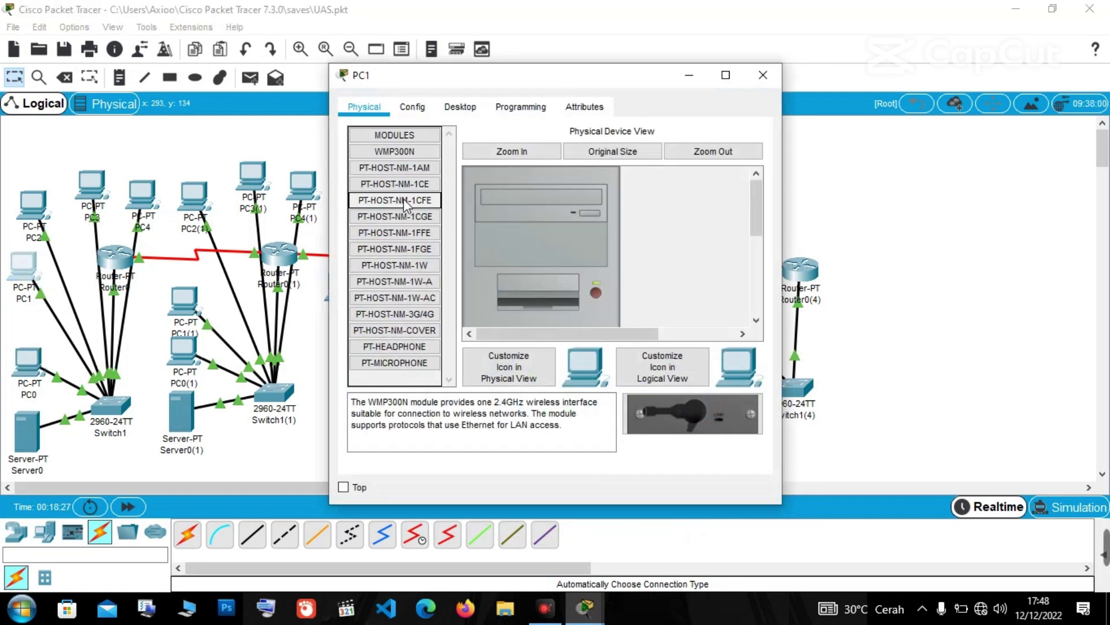
pyautogui.click(477, 108)
pyautogui.click(387, 215)
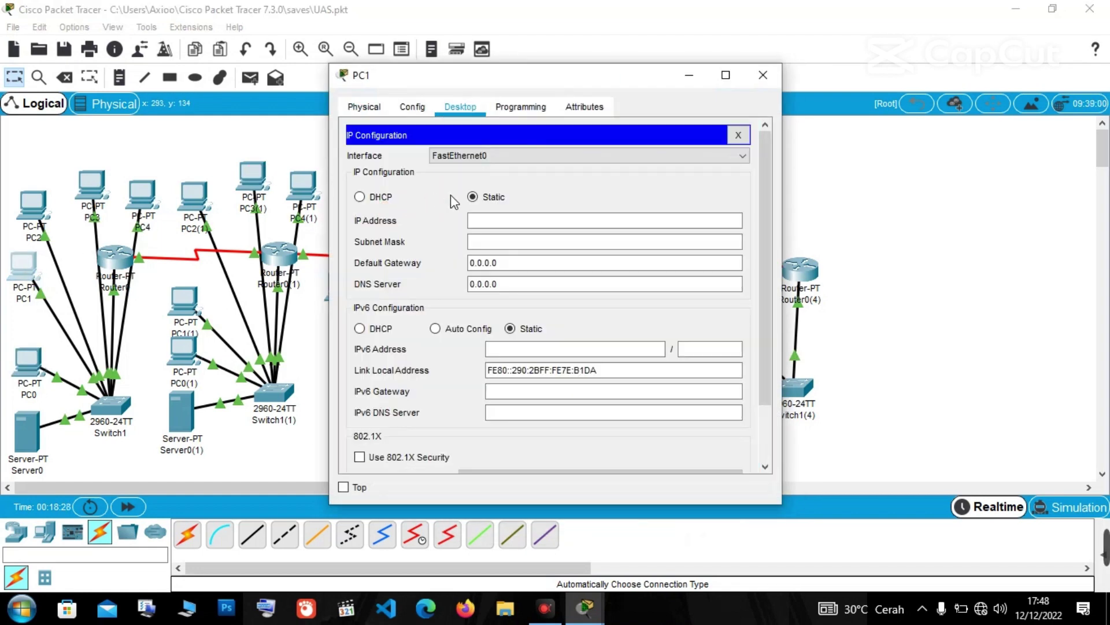
pyautogui.click(369, 196)
pyautogui.click(689, 75)
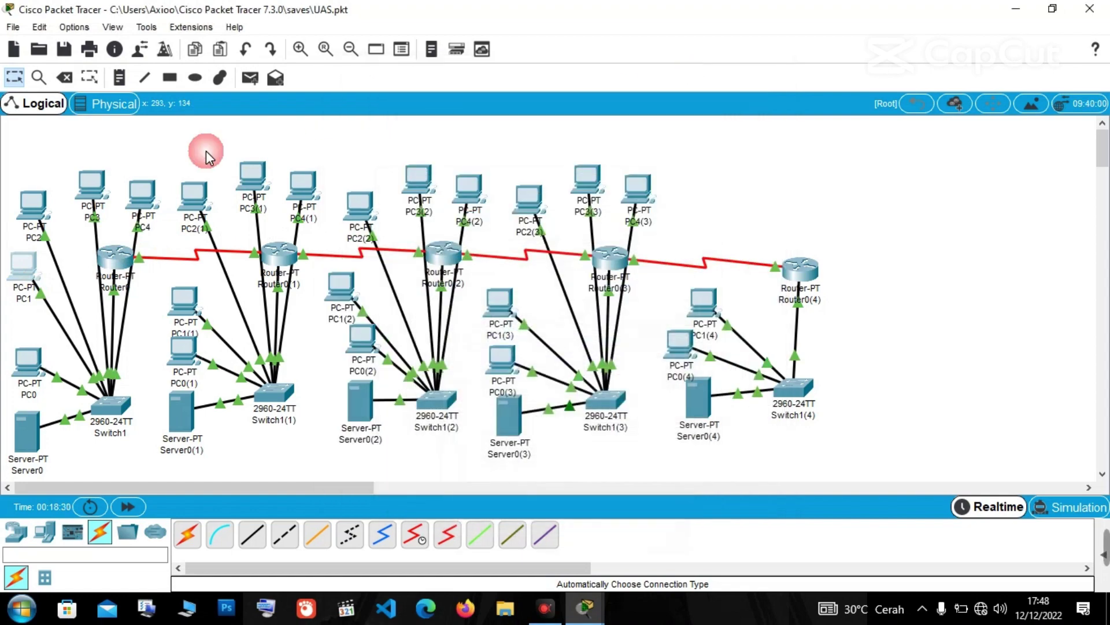
# Switch PC2's IP configuration to DHCP and minimise its window.
pyautogui.click(32, 204)
pyautogui.click(461, 107)
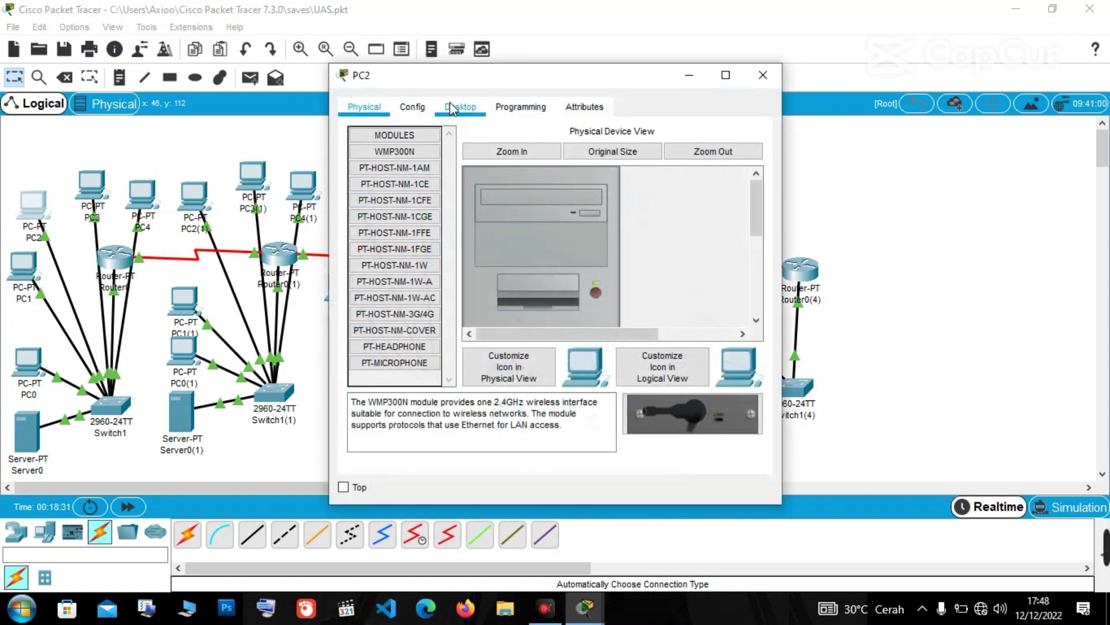
pyautogui.click(385, 166)
pyautogui.click(373, 198)
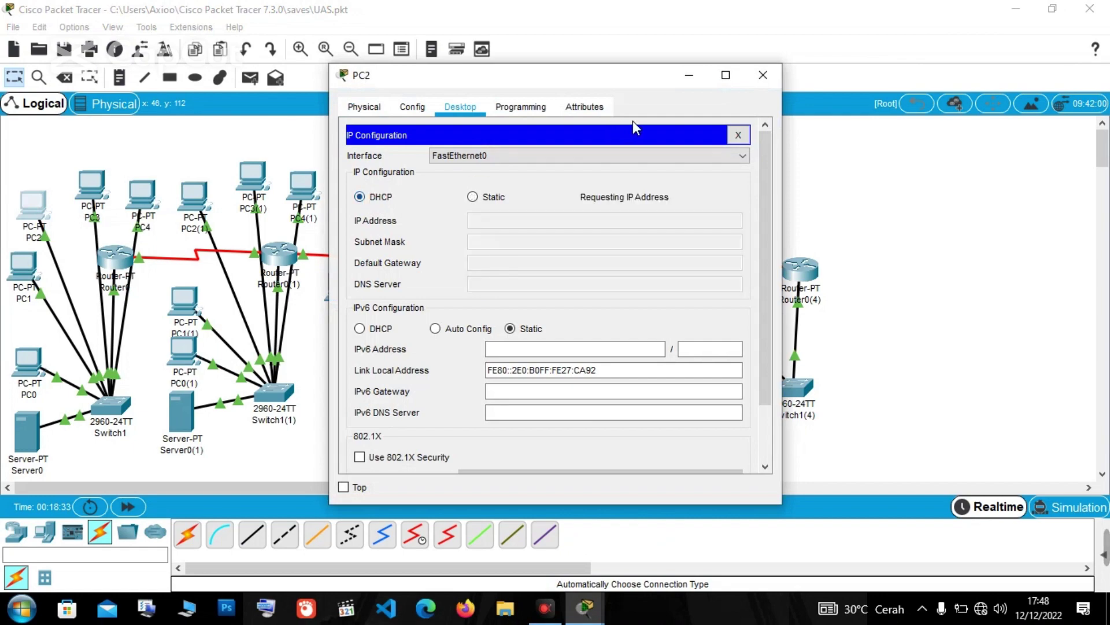
pyautogui.click(689, 75)
# Switch PC3's IP configuration to DHCP.
pyautogui.click(92, 184)
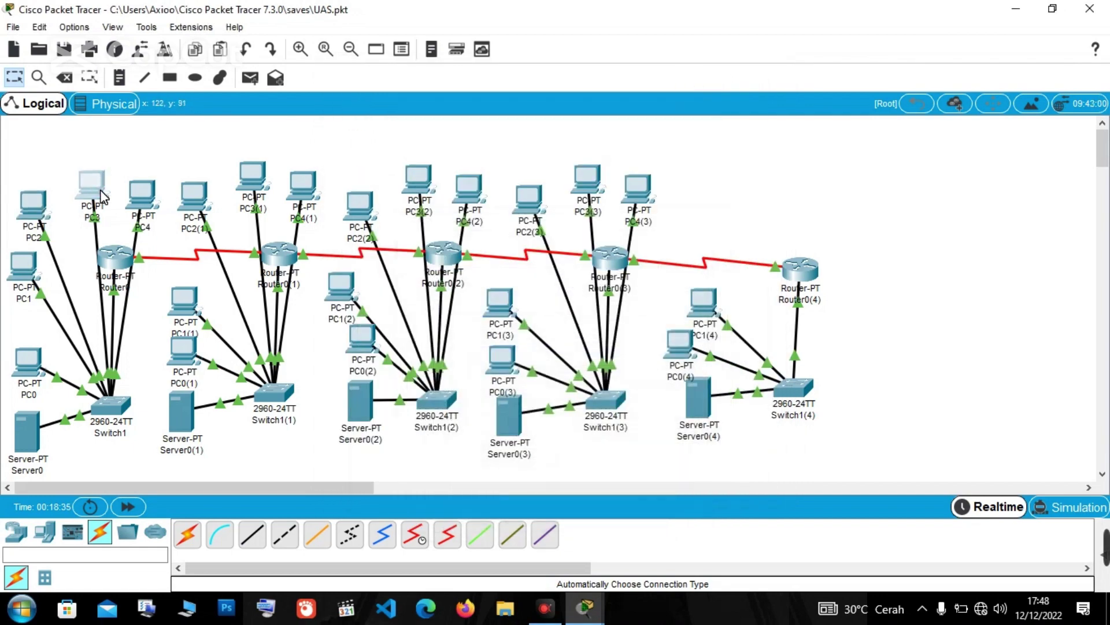
pyautogui.click(460, 107)
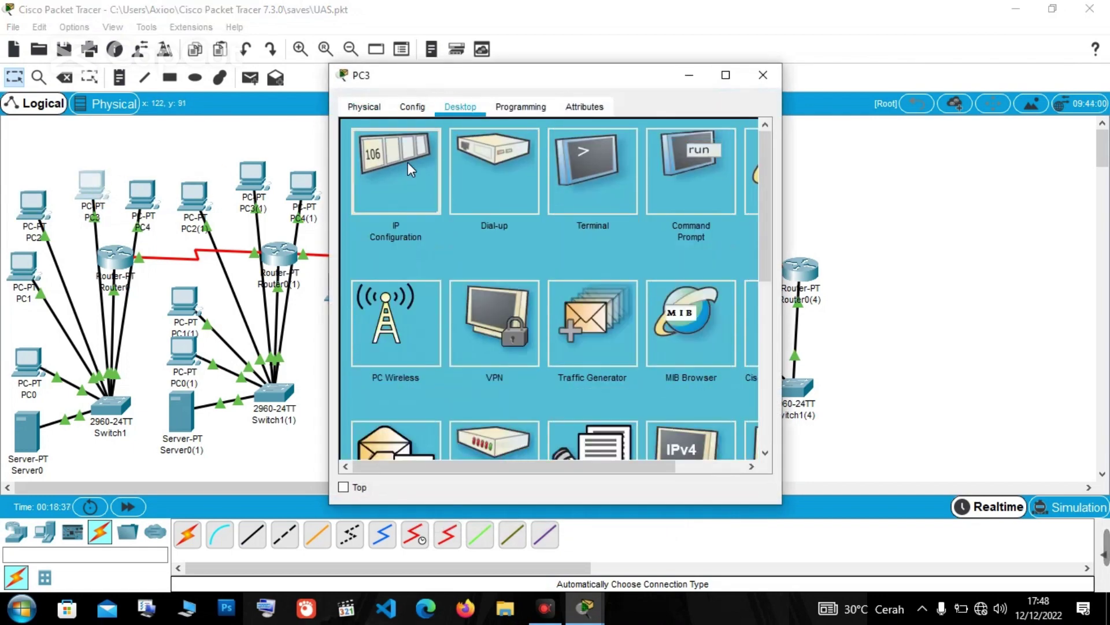
pyautogui.click(385, 165)
pyautogui.click(359, 197)
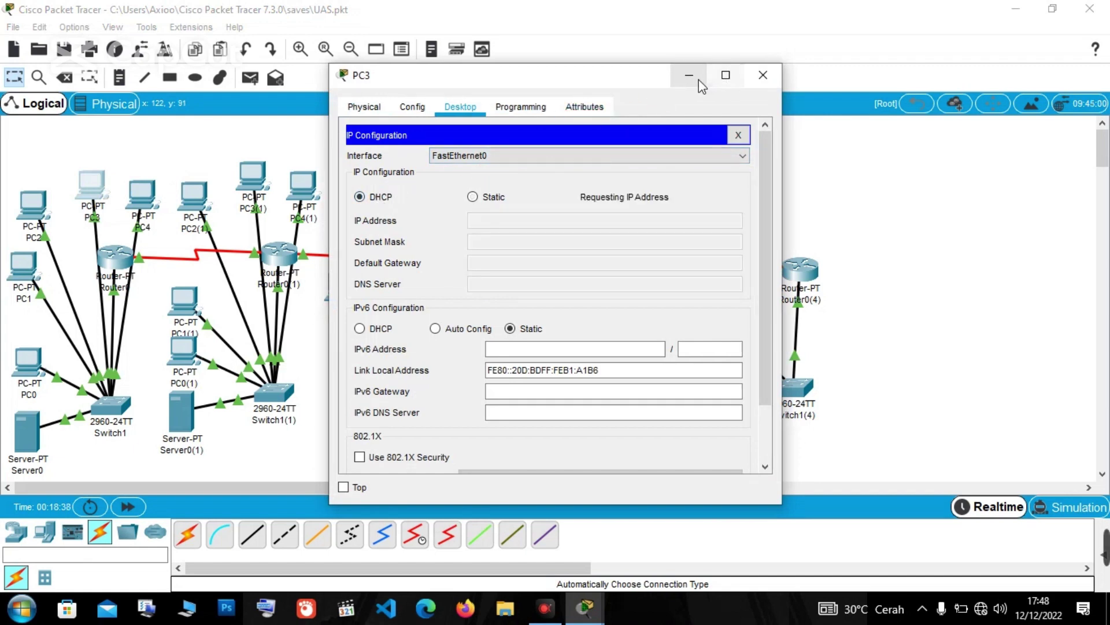
# Switch PC4's IP configuration to DHCP and minimise its window.
pyautogui.click(690, 75)
pyautogui.click(139, 194)
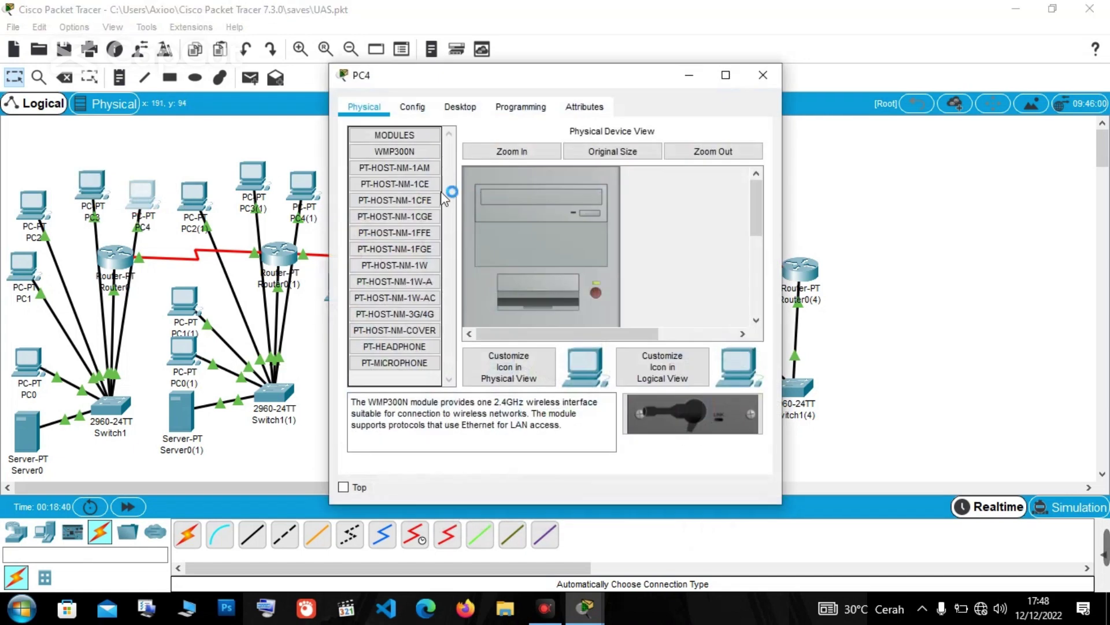
pyautogui.click(458, 107)
pyautogui.click(393, 168)
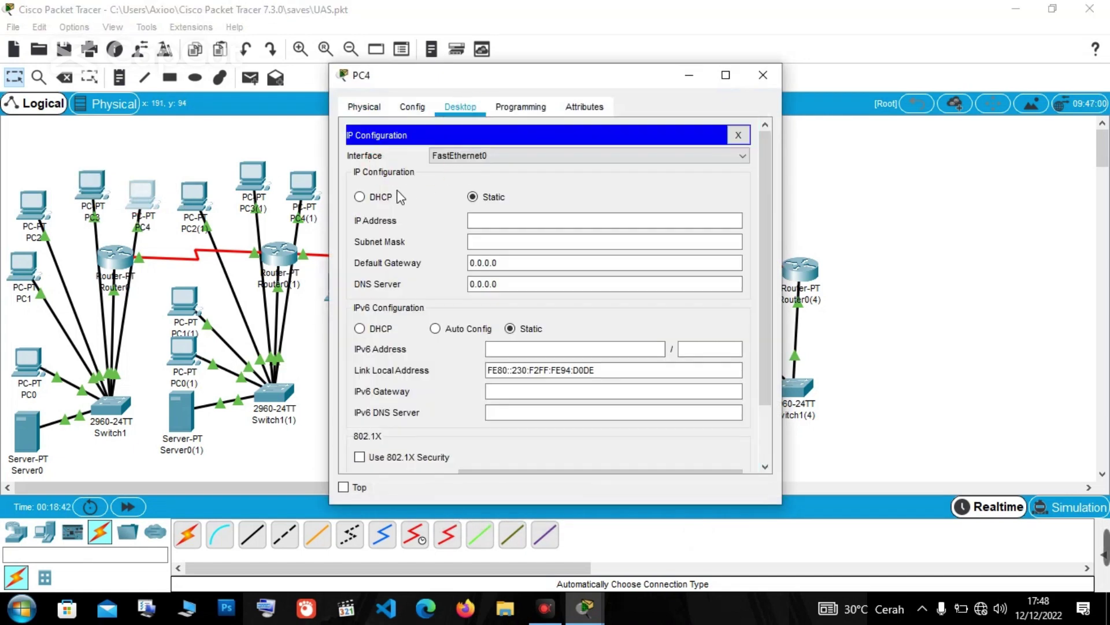
pyautogui.click(376, 197)
pyautogui.click(686, 81)
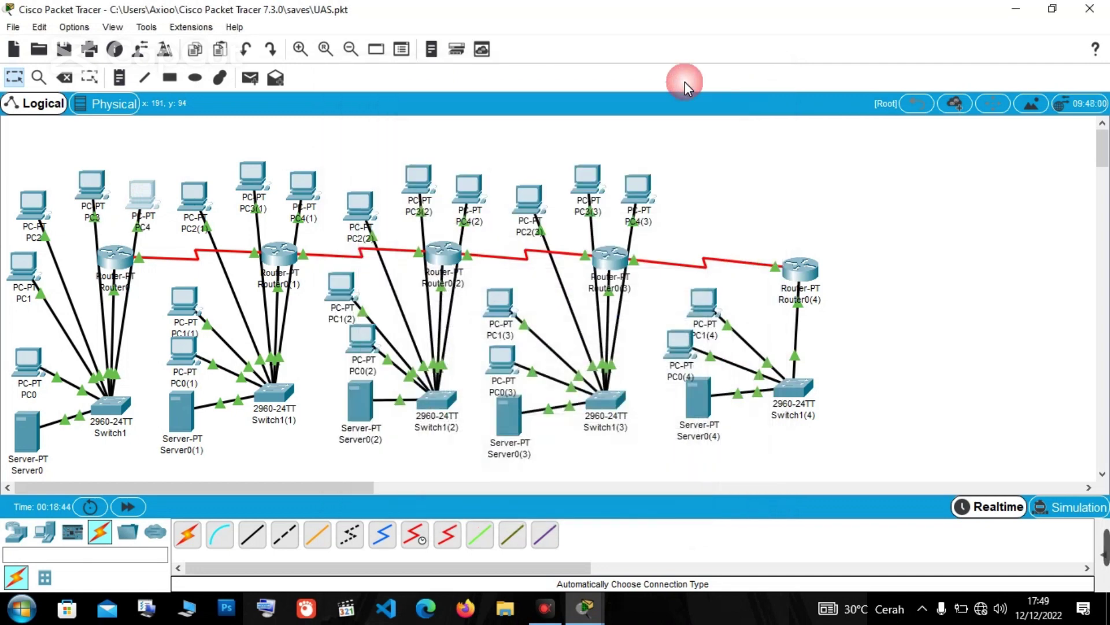
# Check the DHCP-assigned addresses in the IP configurations of PC0, PC1, PC2 and PC3.
pyautogui.click(46, 363)
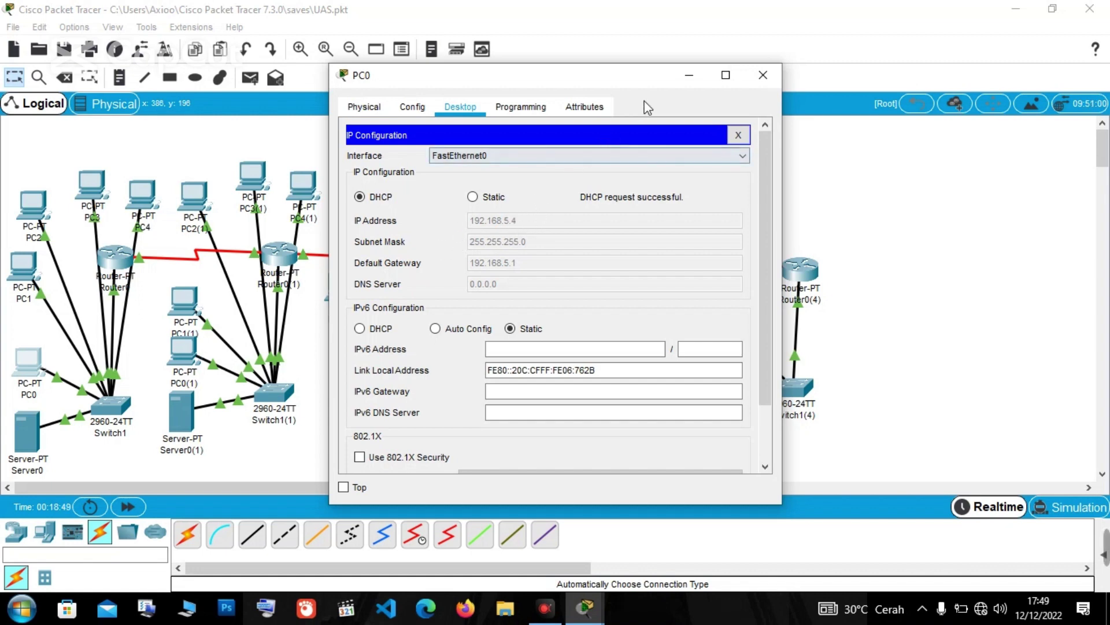
pyautogui.click(690, 75)
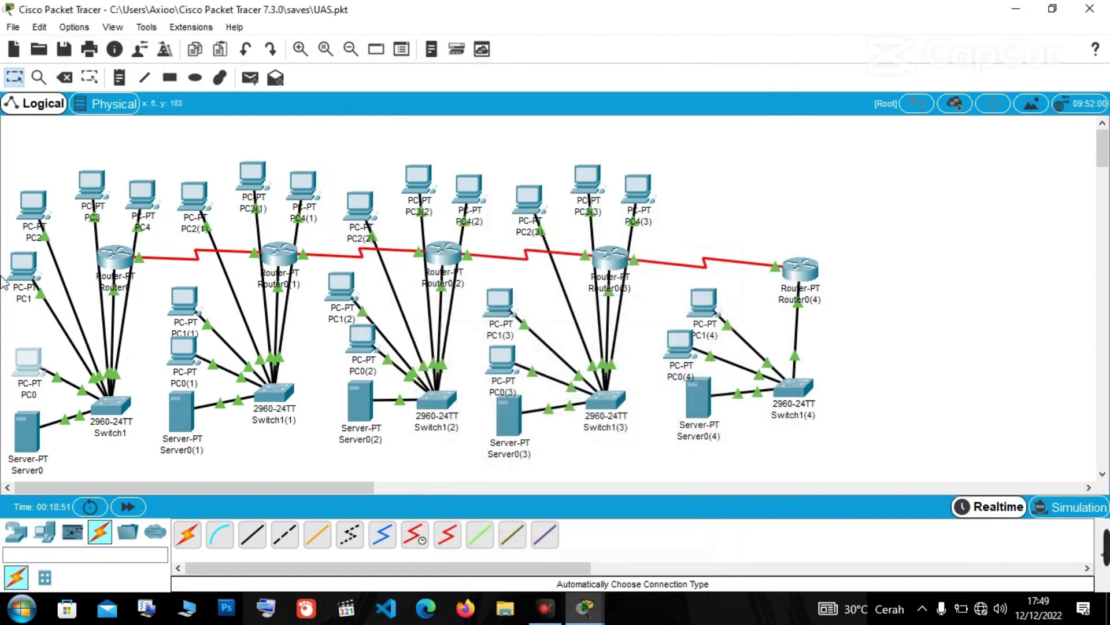
pyautogui.click(23, 266)
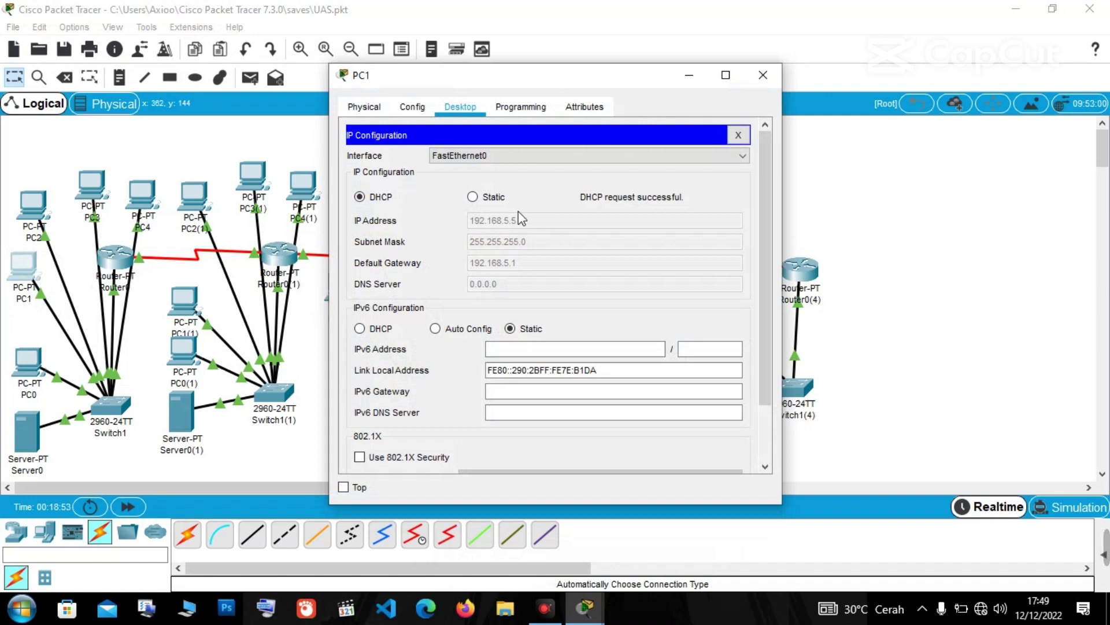
pyautogui.click(690, 74)
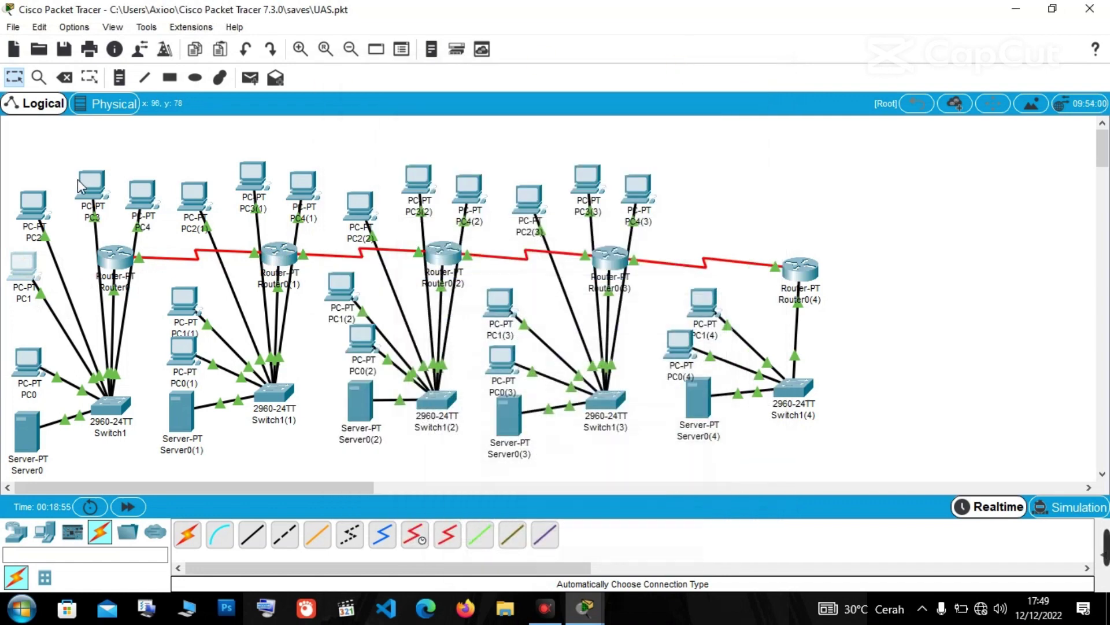
pyautogui.click(32, 205)
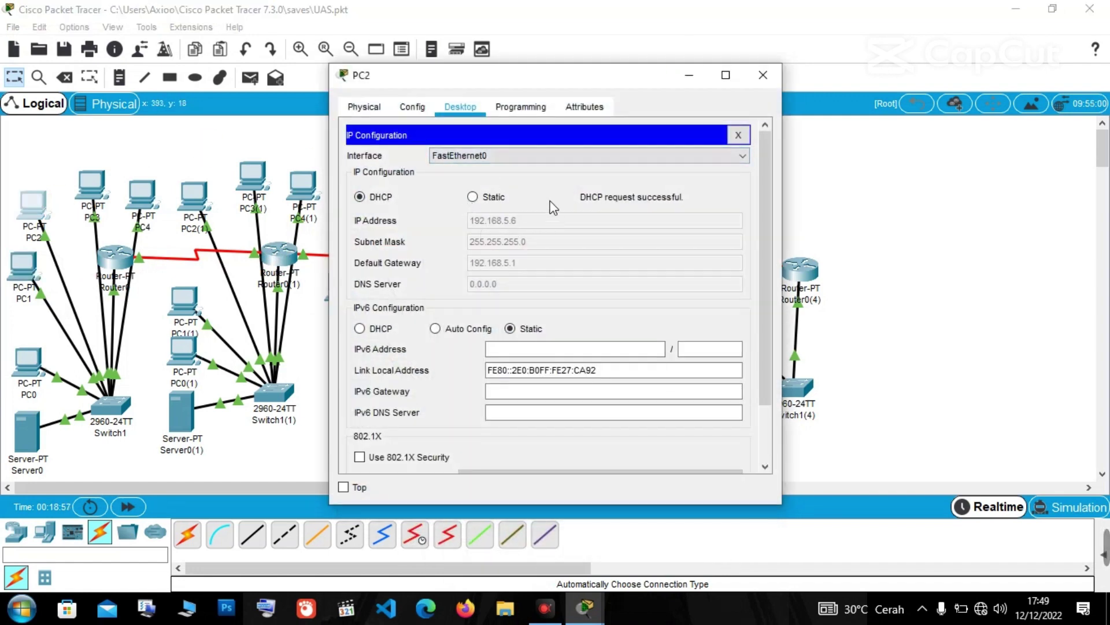
pyautogui.click(689, 75)
pyautogui.click(92, 185)
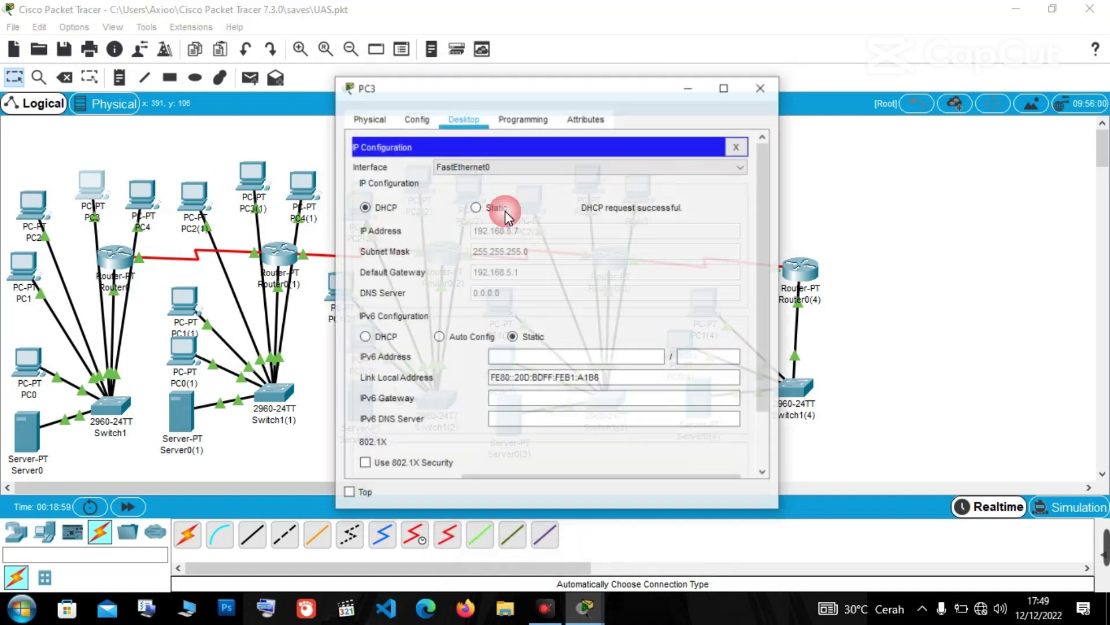
pyautogui.click(689, 75)
# Give Server0(1) the static IP address 192.168.8.3 and fill in its subnet mask.
pyautogui.click(181, 408)
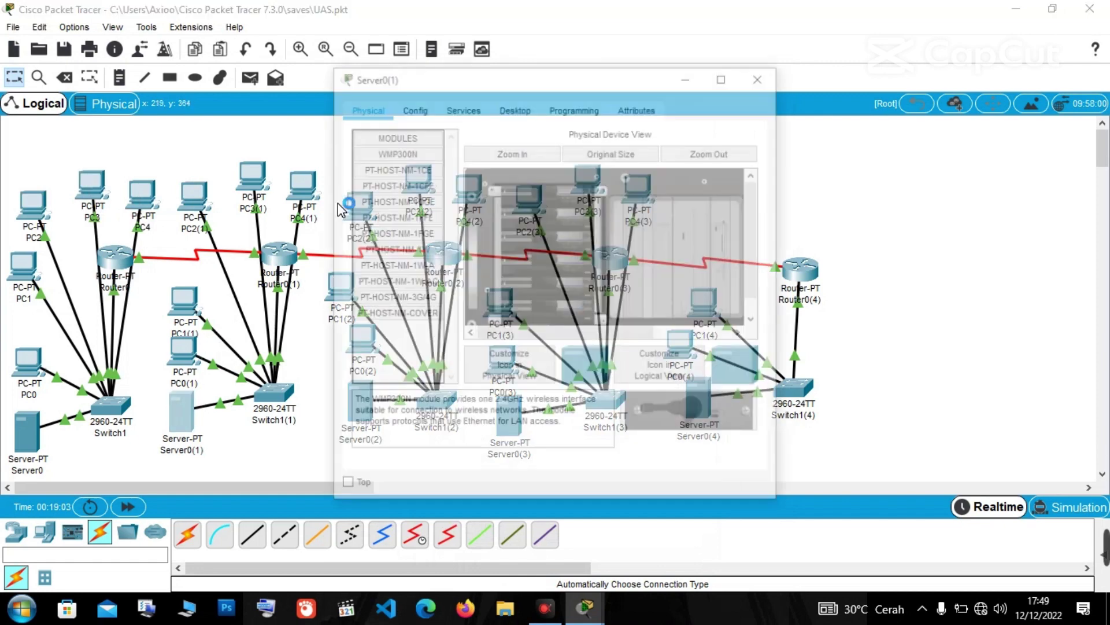
pyautogui.click(523, 107)
pyautogui.click(396, 174)
pyautogui.click(520, 201)
pyautogui.write('192.168.5.3')
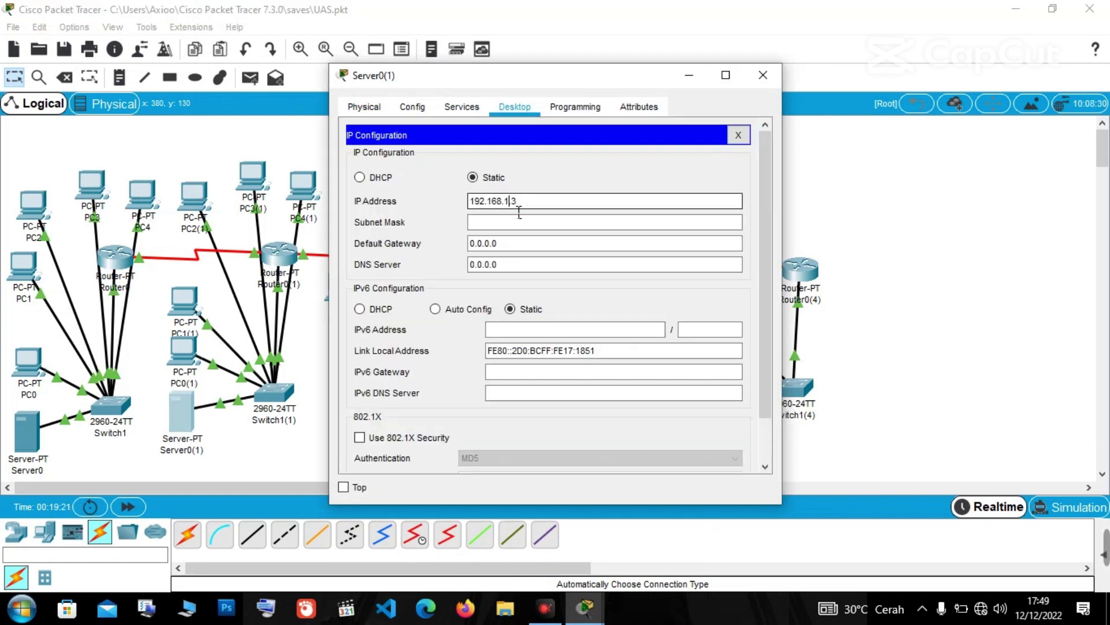
pyautogui.write('5')
pyautogui.click(509, 222)
# Set Server0(1)'s DHCP pool to a default gateway in the 192.168.8 network and a start address of 192.168.8.4.
pyautogui.click(462, 107)
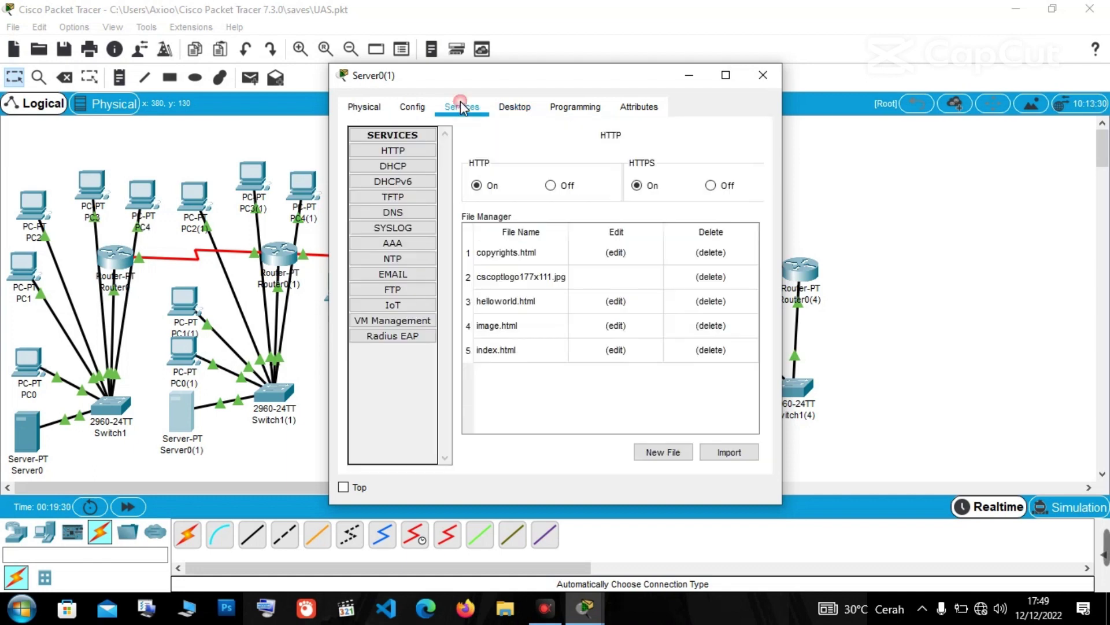
pyautogui.click(393, 166)
pyautogui.click(671, 208)
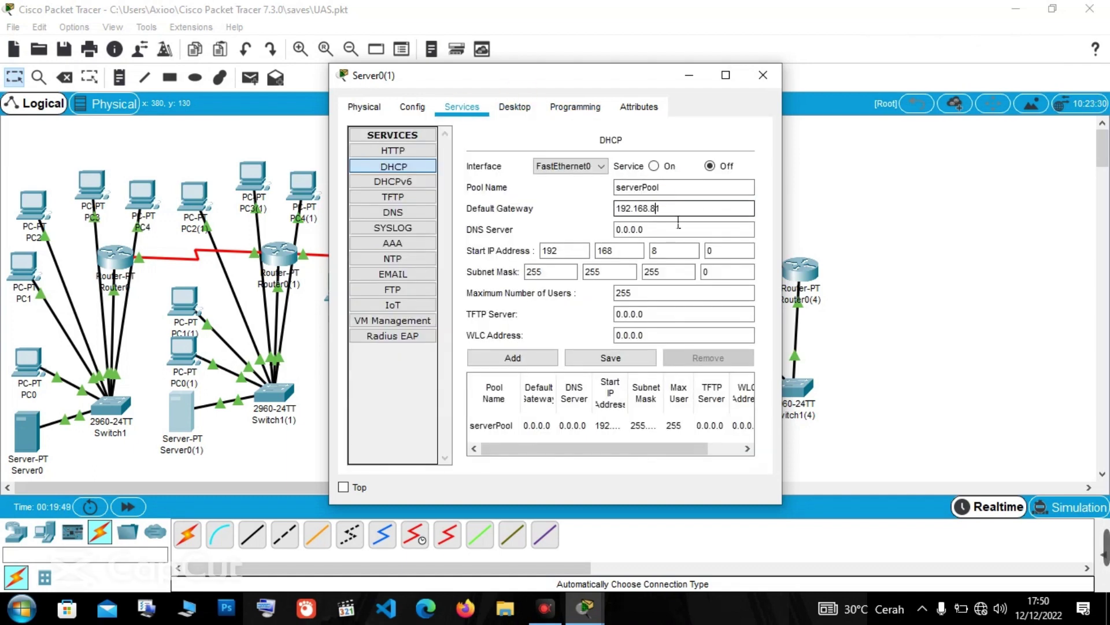
pyautogui.doubleClick(709, 250)
pyautogui.write('4')
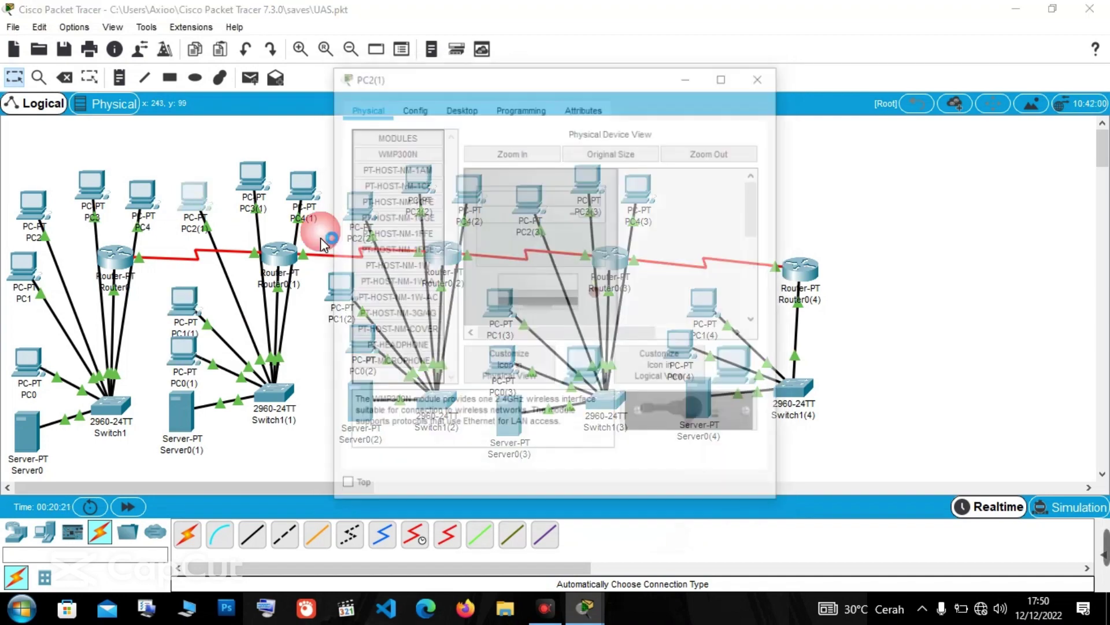
# Switch PC4(1)'s IP configuration to DHCP.
pyautogui.click(549, 202)
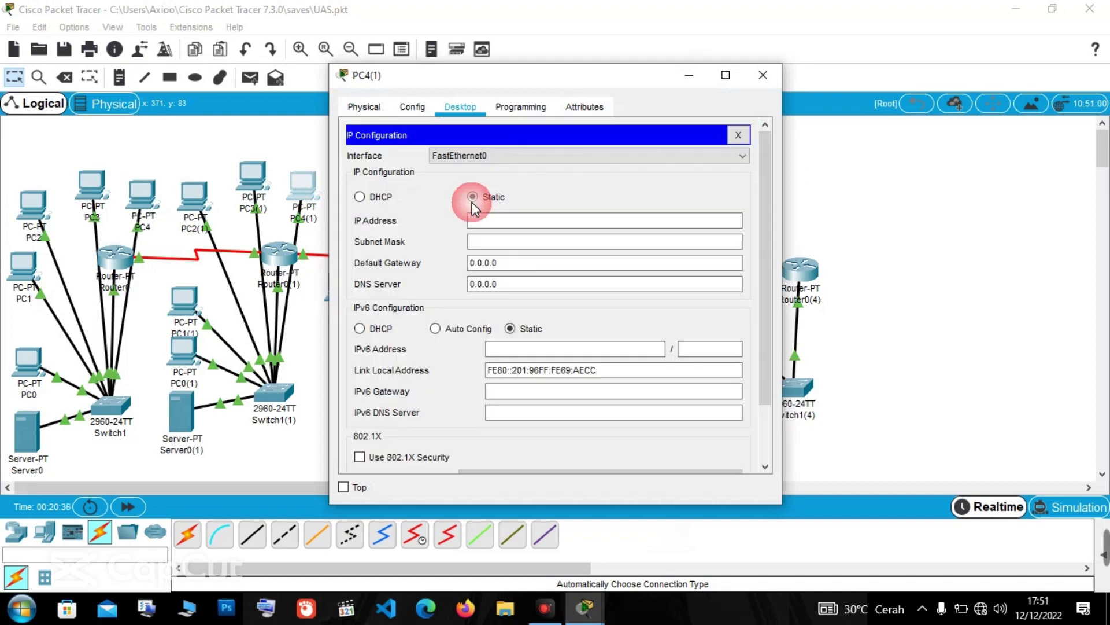
pyautogui.click(381, 197)
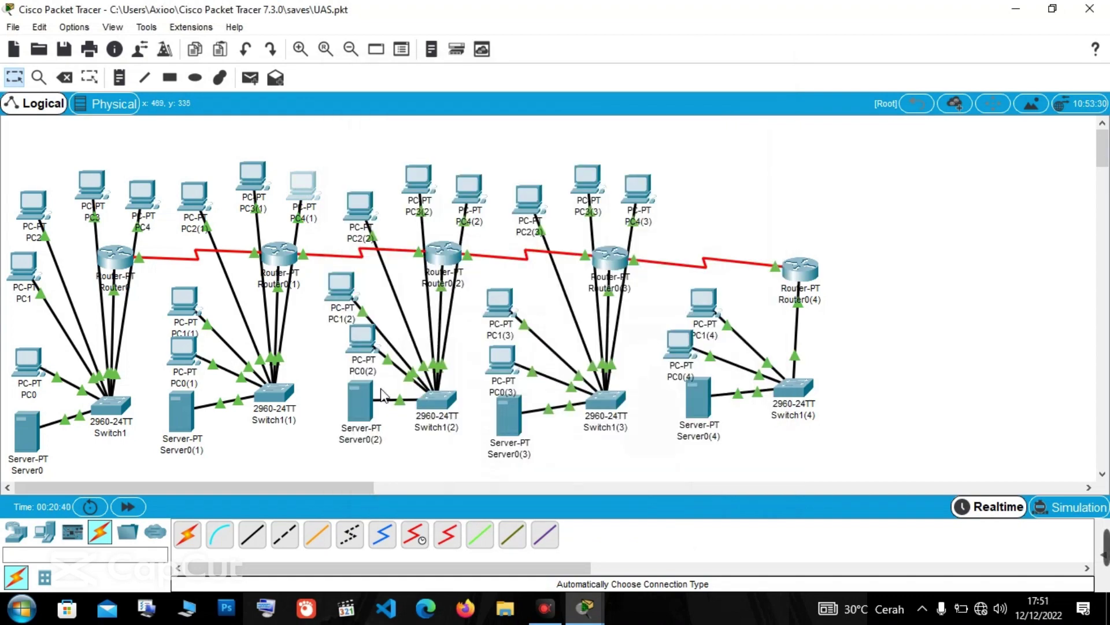
# Set Server0(2)'s static IP address to 192.168.11.1 and fill in its subnet mask.
pyautogui.click(362, 405)
pyautogui.click(401, 169)
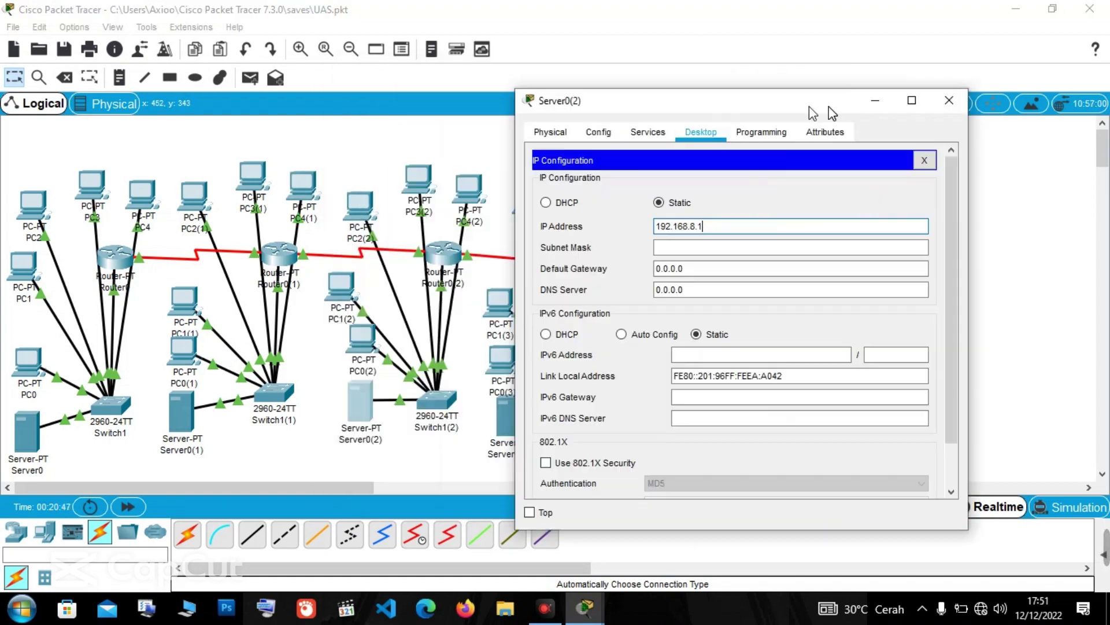
pyautogui.moveTo(828, 112); pyautogui.dragTo(921, 98)
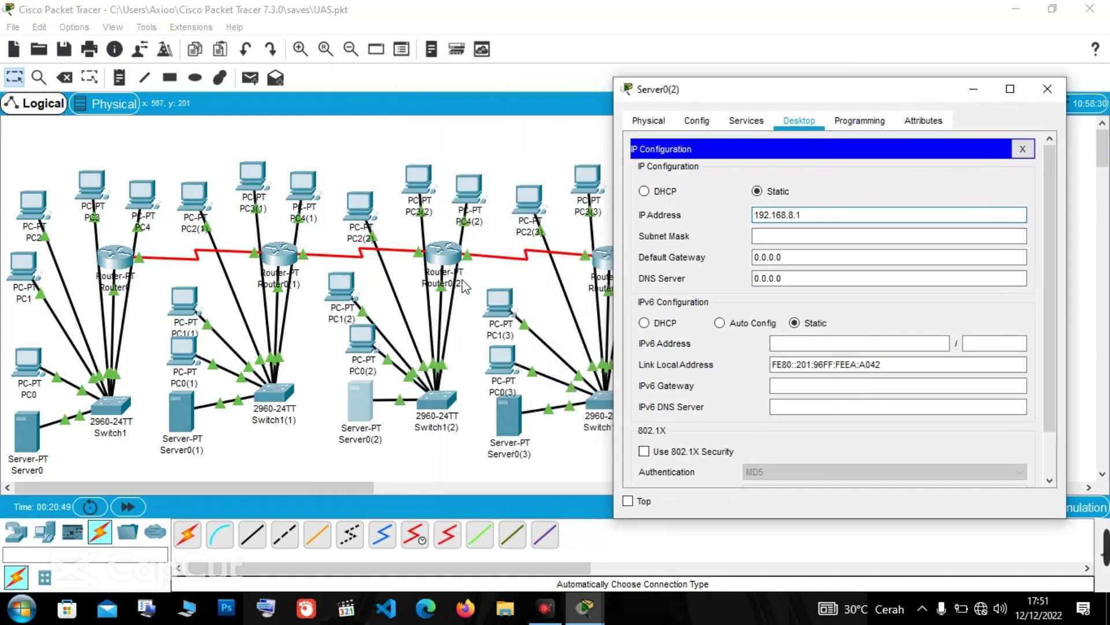
pyautogui.click(811, 222)
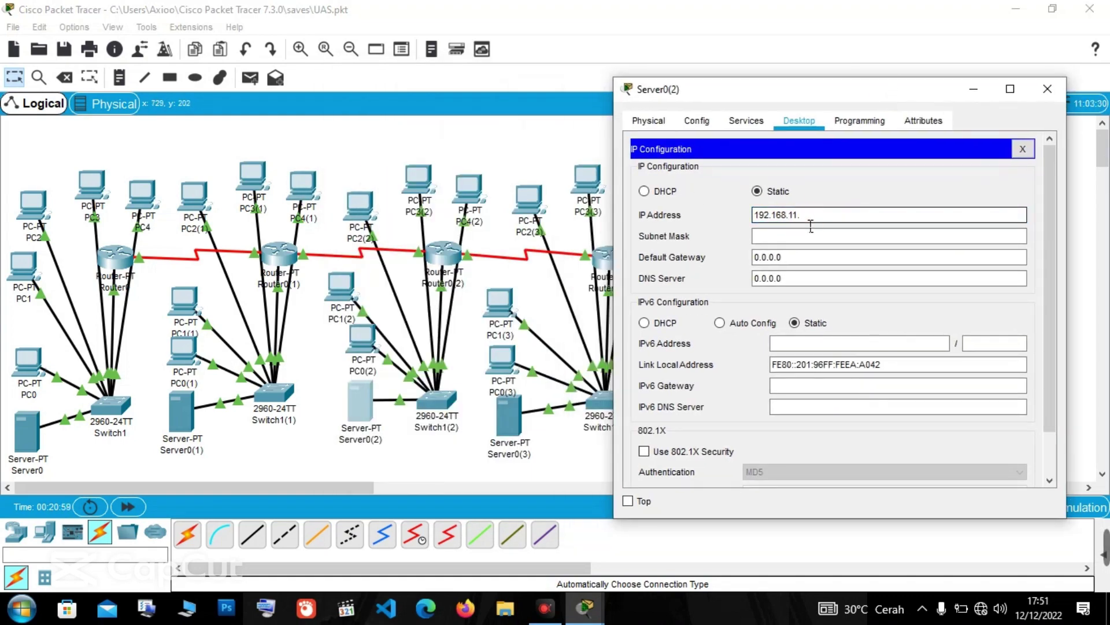
pyautogui.write('1')
pyautogui.press('Tab')
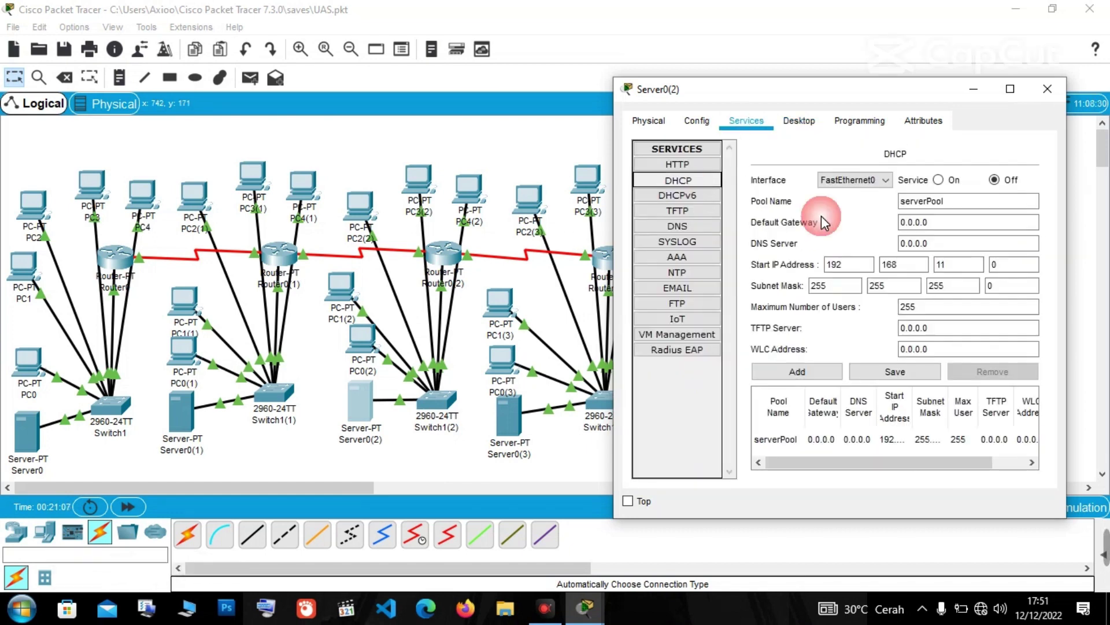
# Set Server0(2)'s DHCP pool to default gateway 192.168.11.3 and start address 192.168.11.4, save it and close the window.
pyautogui.tripleClick(925, 222)
pyautogui.write('192.168.11.3')
pyautogui.doubleClick(1013, 264)
pyautogui.write('4')
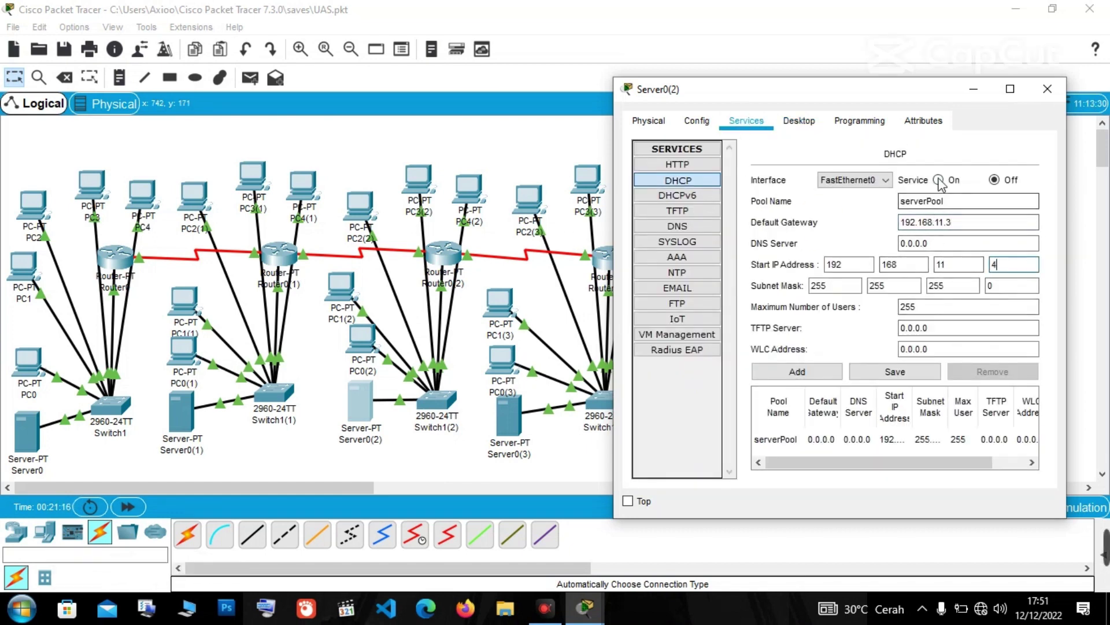
pyautogui.click(797, 372)
pyautogui.click(596, 314)
pyautogui.click(895, 371)
pyautogui.click(1047, 88)
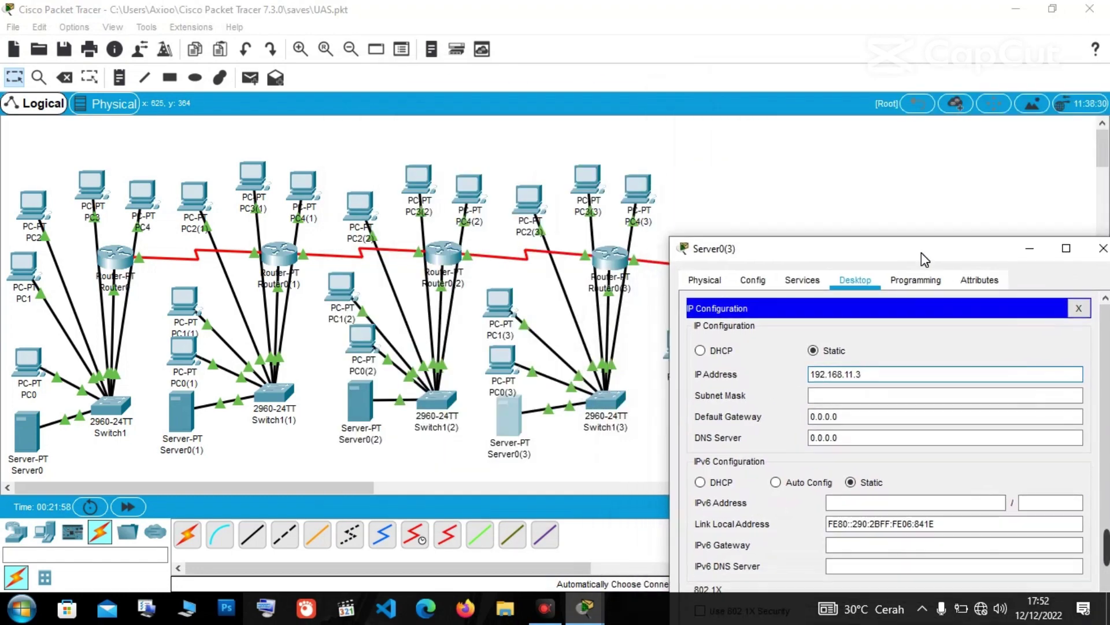
# Change Server0(3)'s IP address to the 192.168.14 network and set its DHCP default gateway to 192.168.14.1.
pyautogui.click(848, 375)
pyautogui.write('4.')
pyautogui.click(802, 280)
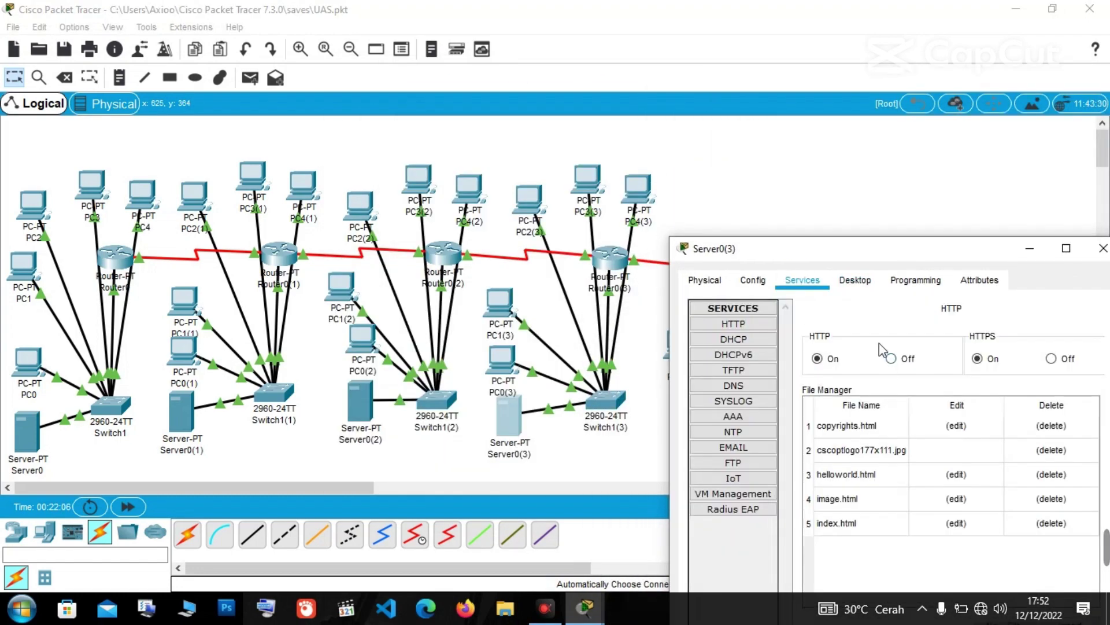
pyautogui.click(734, 340)
pyautogui.click(999, 382)
pyautogui.write('192.168.14.1')
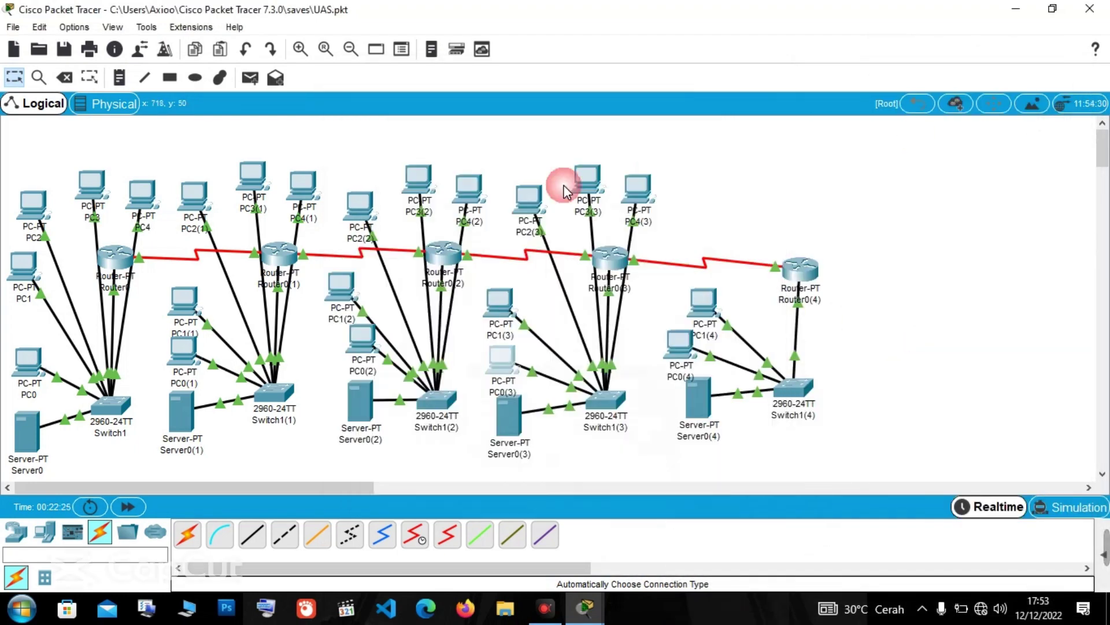
# Open the desktop applications of PC2(3).
pyautogui.click(456, 108)
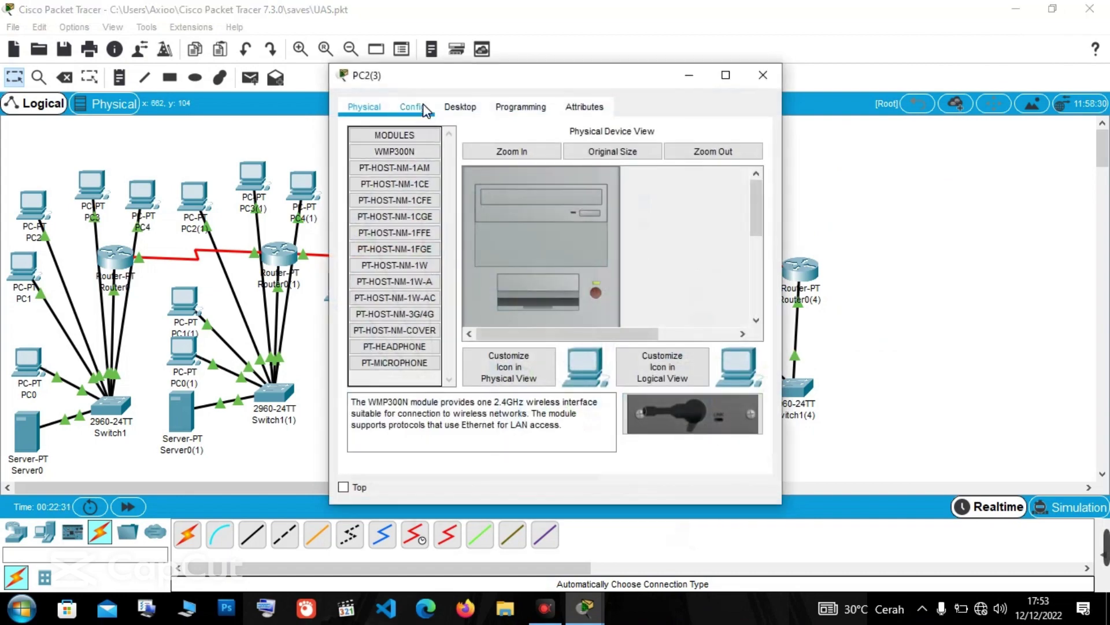
pyautogui.click(459, 108)
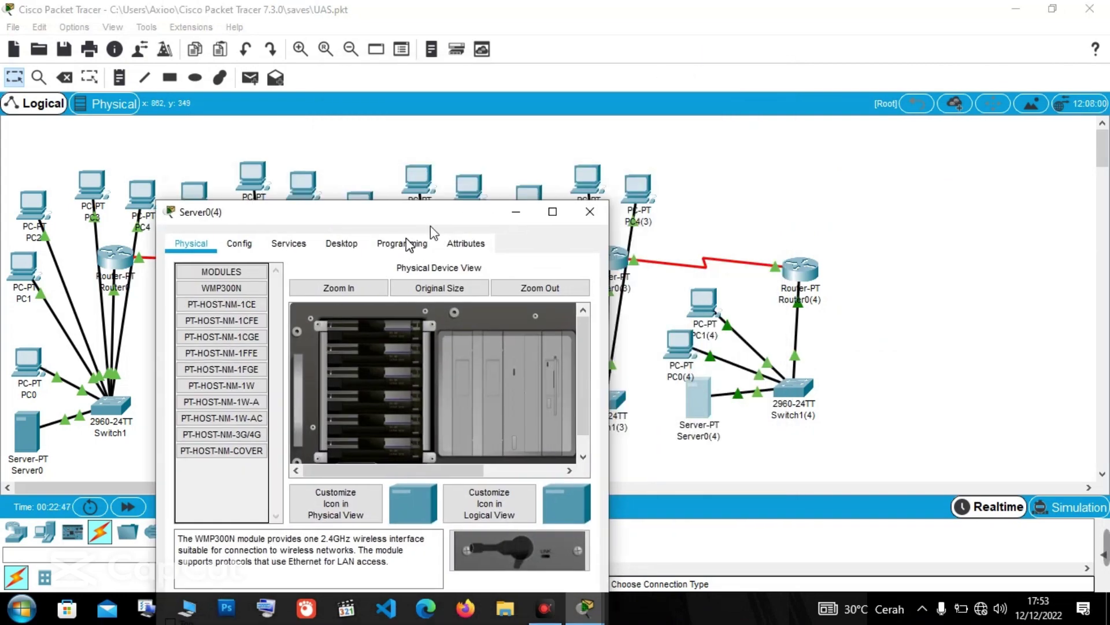
# Set Server0(4)'s DHCP pool to default gateway 192.168.17.1 and start address 192.168.17.4, turn the service on, save and close.
pyautogui.click(463, 134)
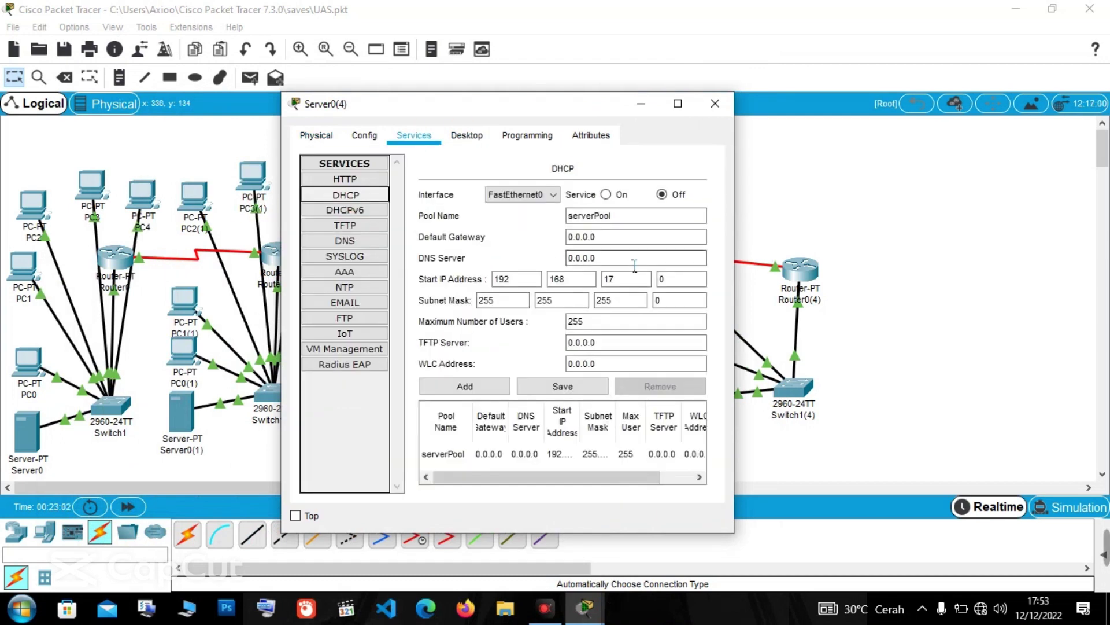
pyautogui.tripleClick(630, 236)
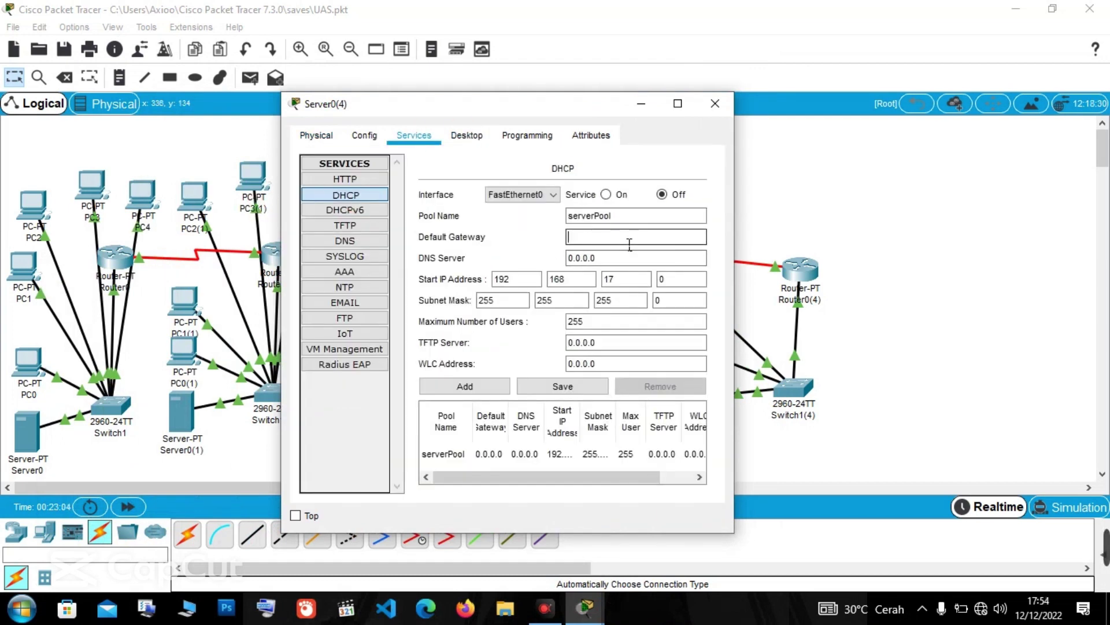
pyautogui.write('192.168.17.1')
pyautogui.doubleClick(694, 279)
pyautogui.write('4')
pyautogui.click(605, 194)
pyautogui.click(560, 387)
pyautogui.click(715, 103)
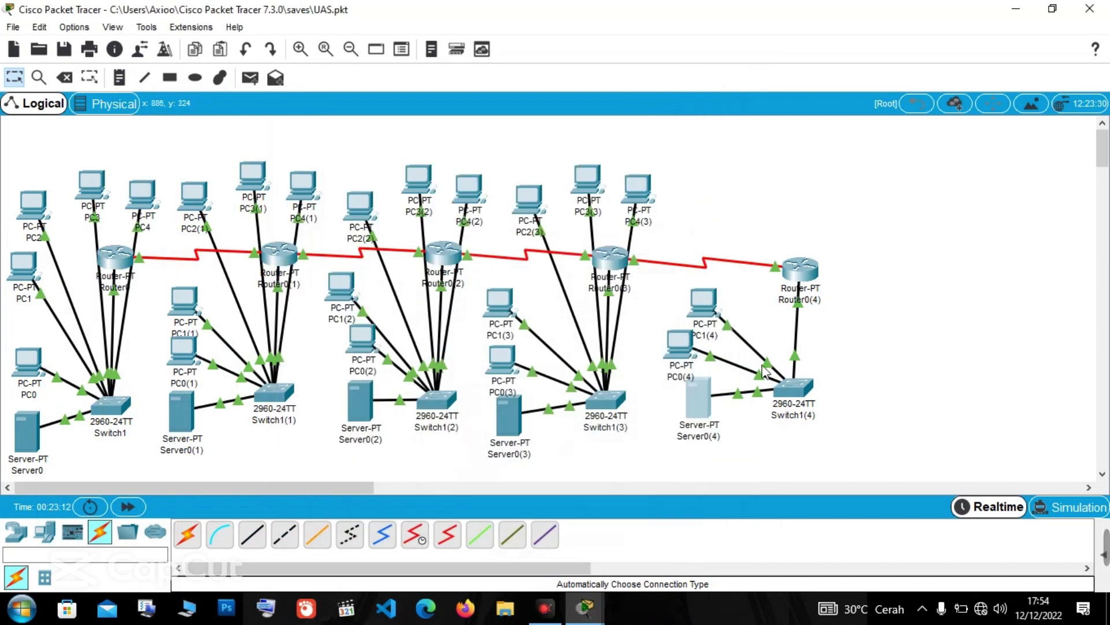
# Switch PC0(4)'s IP configuration to DHCP and minimise its window.
pyautogui.click(691, 347)
pyautogui.click(461, 106)
pyautogui.click(384, 185)
pyautogui.click(359, 197)
pyautogui.click(688, 78)
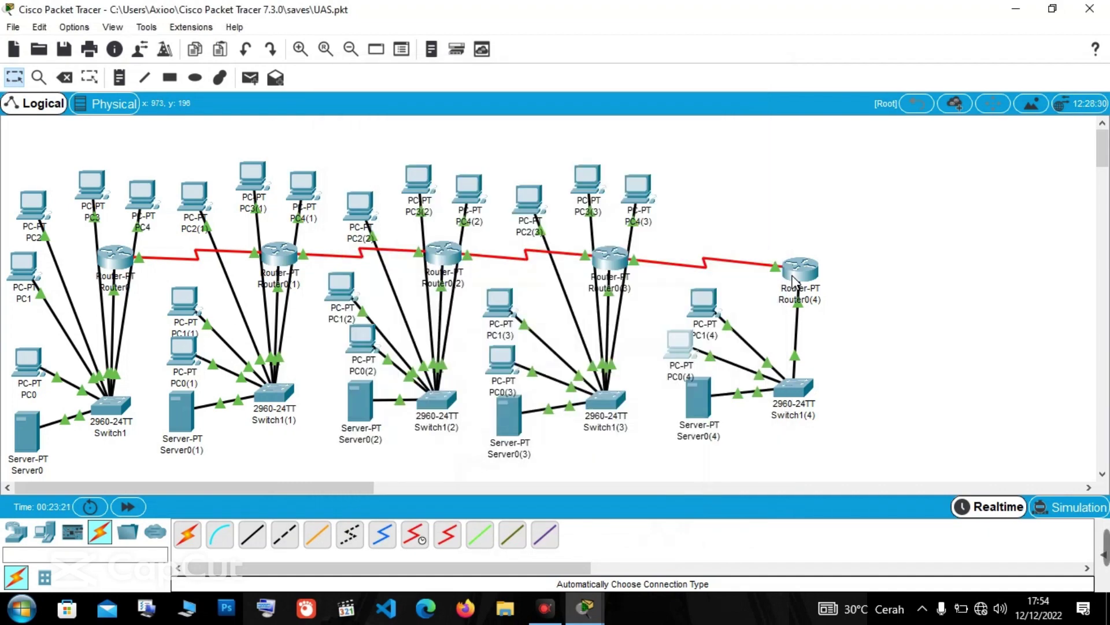
# Switch PC1(4)'s IP configuration to DHCP and minimise its window.
pyautogui.click(702, 323)
pyautogui.click(460, 107)
pyautogui.click(384, 185)
pyautogui.click(360, 197)
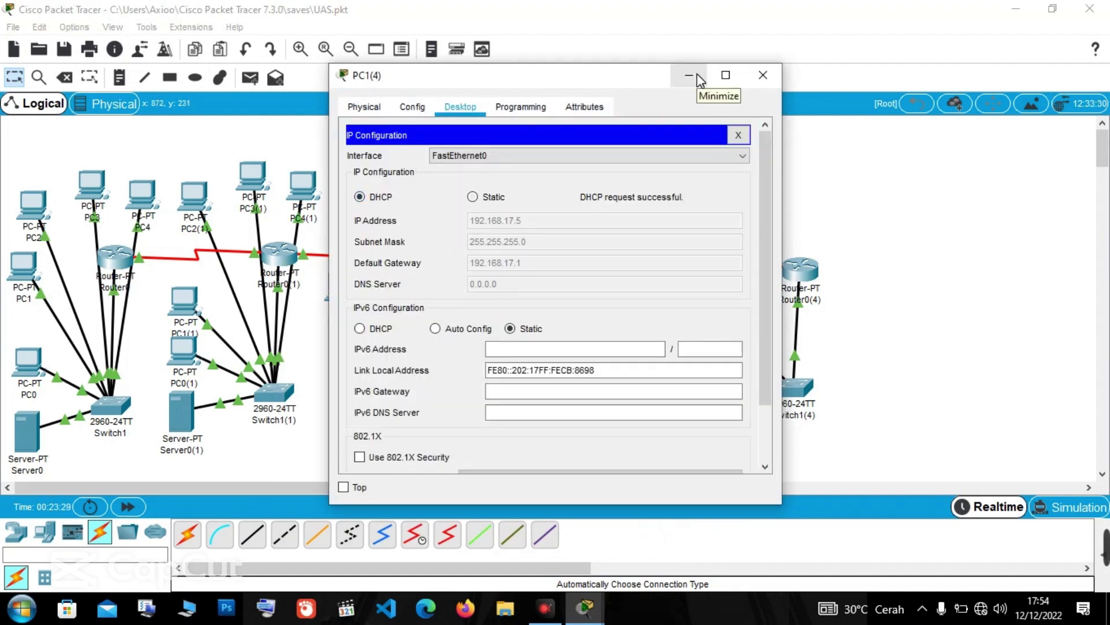
pyautogui.click(689, 75)
# Review the IP configurations of PC1 and PC2 in the first network and minimise their windows.
pyautogui.click(688, 75)
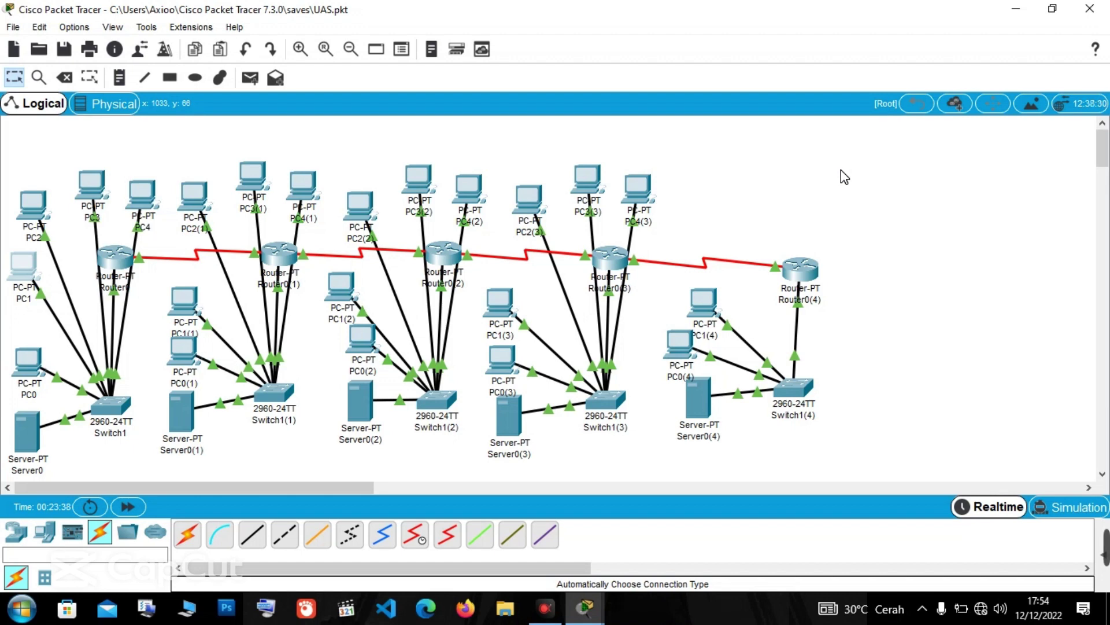
pyautogui.click(32, 205)
pyautogui.click(689, 75)
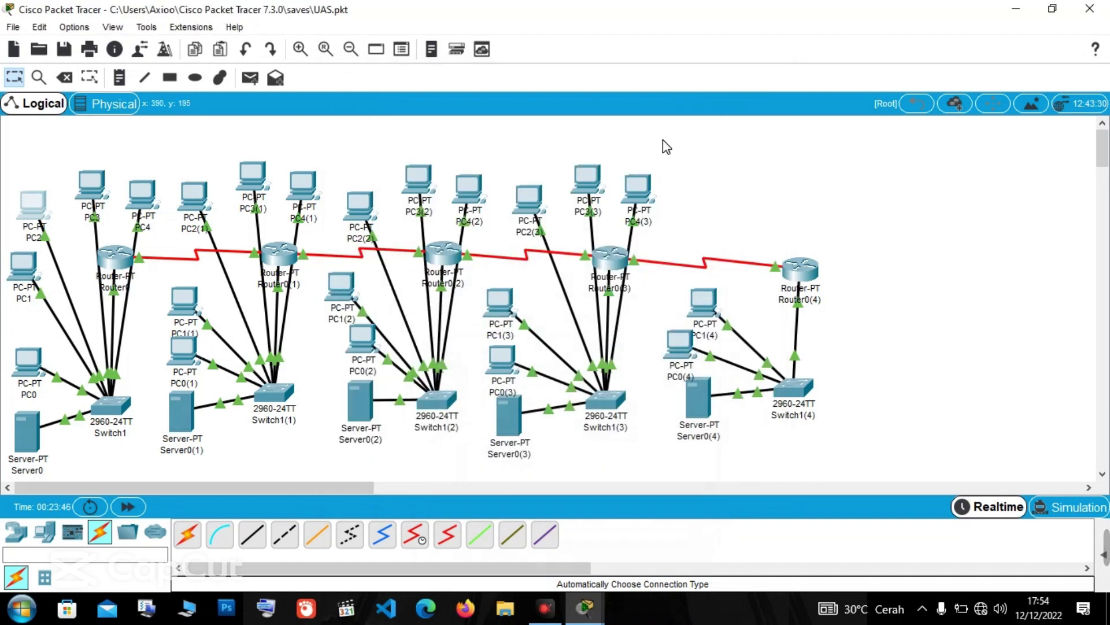
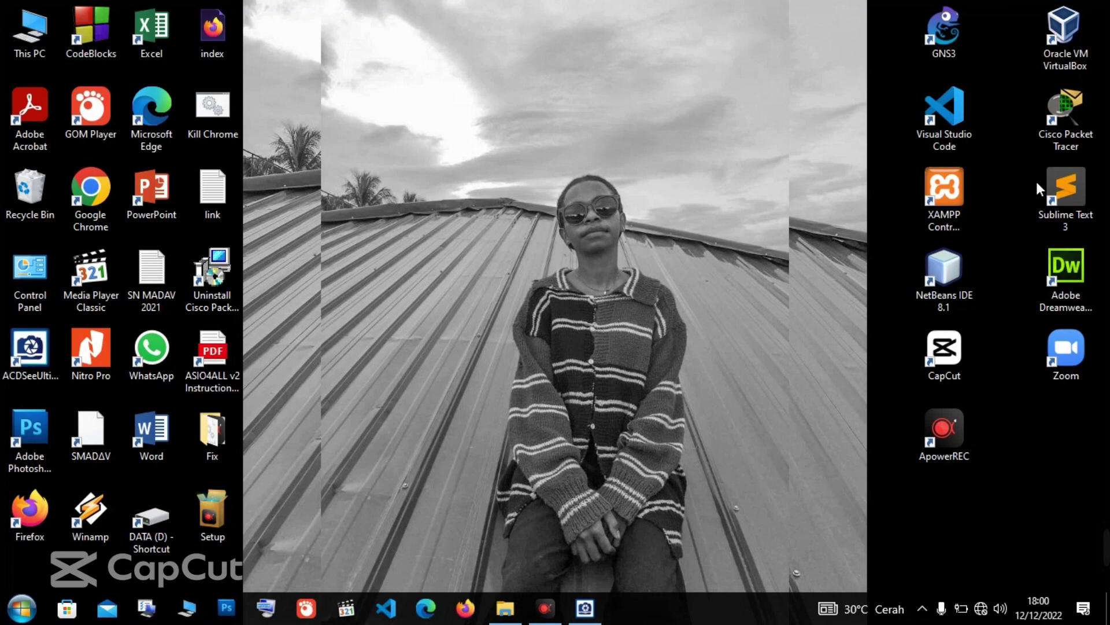
# Launch Cisco Packet Tracer from the desktop.
pyautogui.doubleClick(1085, 144)
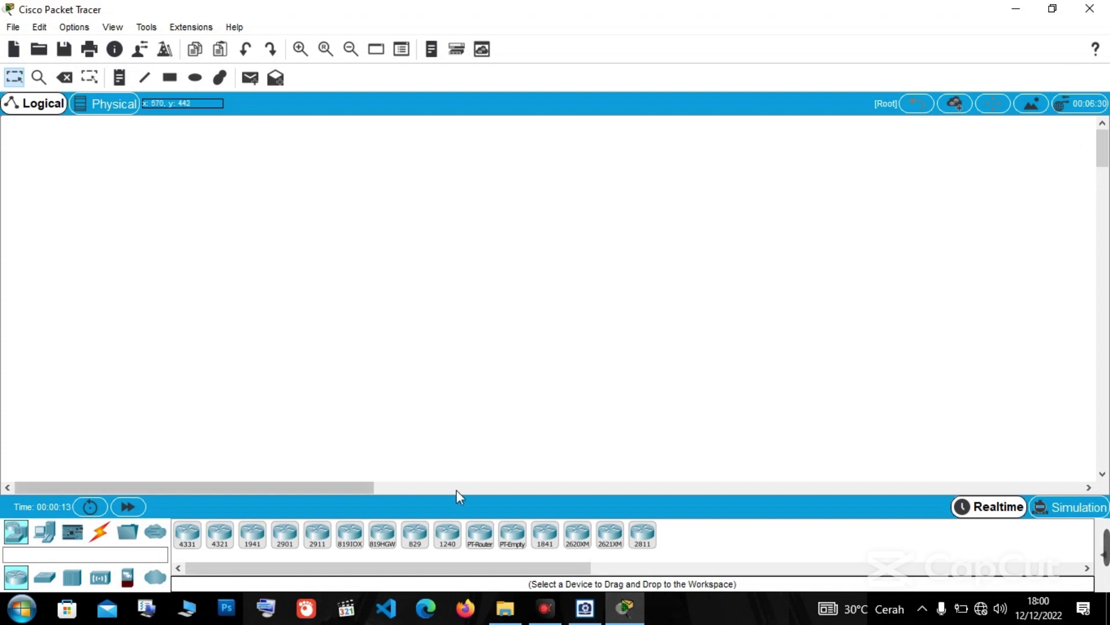
# Place five generic PT routers, Router0 to Router4, spread out across the empty workspace.
pyautogui.click(480, 535)
pyautogui.click(373, 298)
pyautogui.click(496, 548)
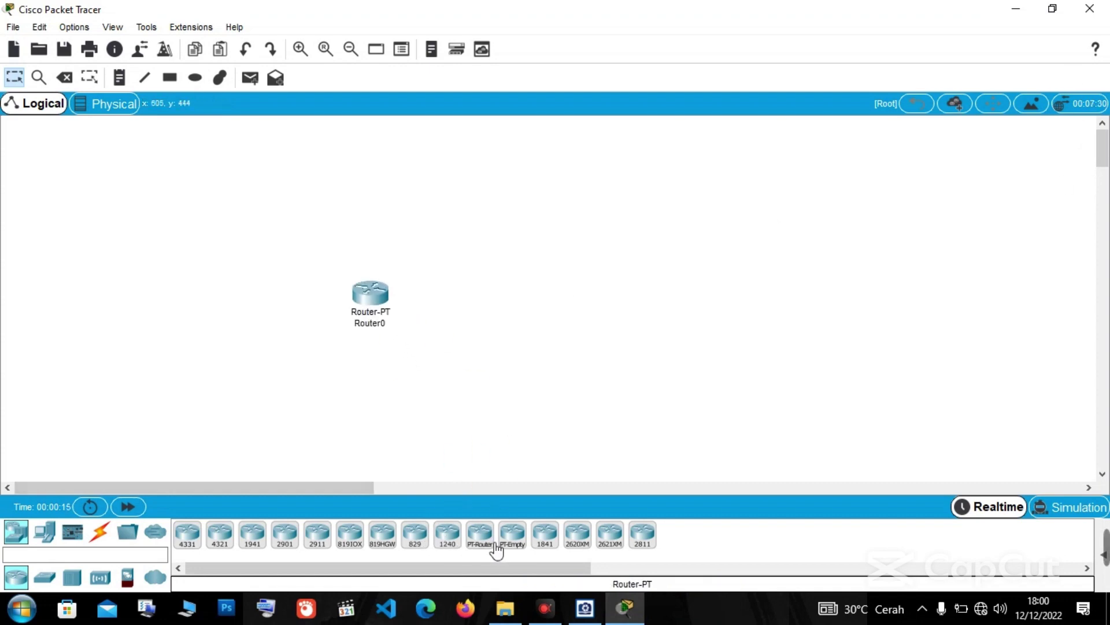
pyautogui.click(516, 250)
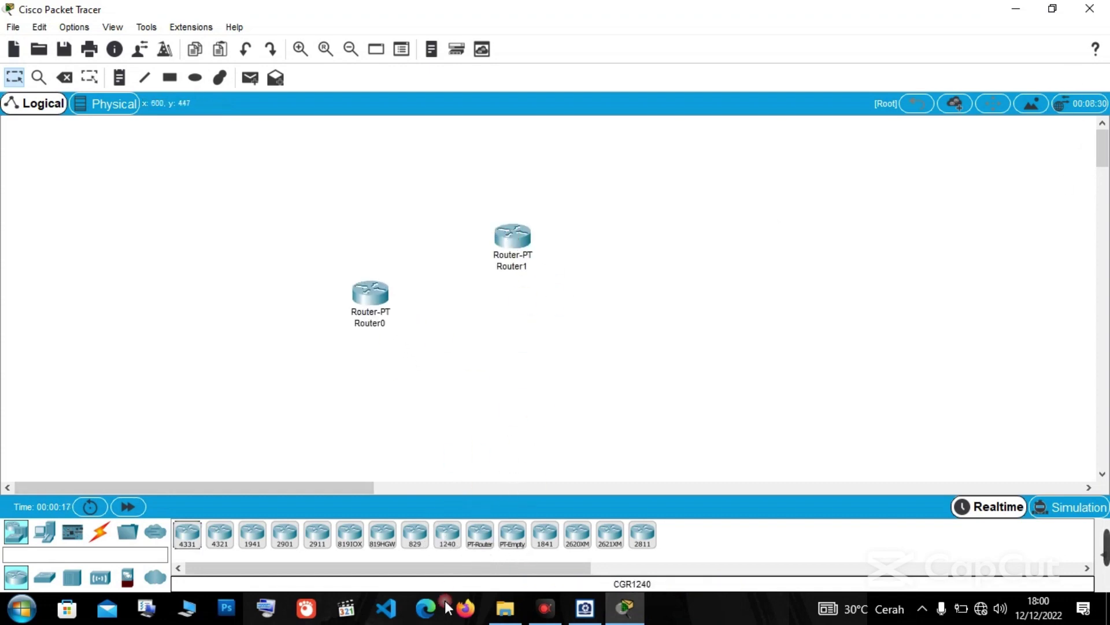
pyautogui.click(486, 548)
pyautogui.click(508, 396)
pyautogui.click(486, 546)
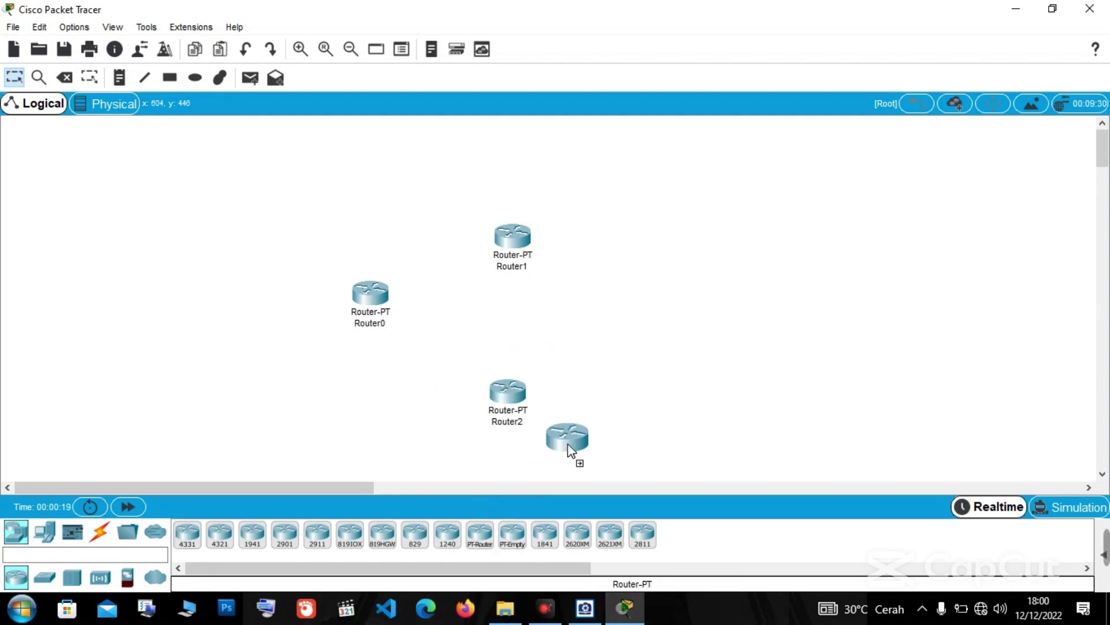
pyautogui.click(624, 370)
pyautogui.click(486, 535)
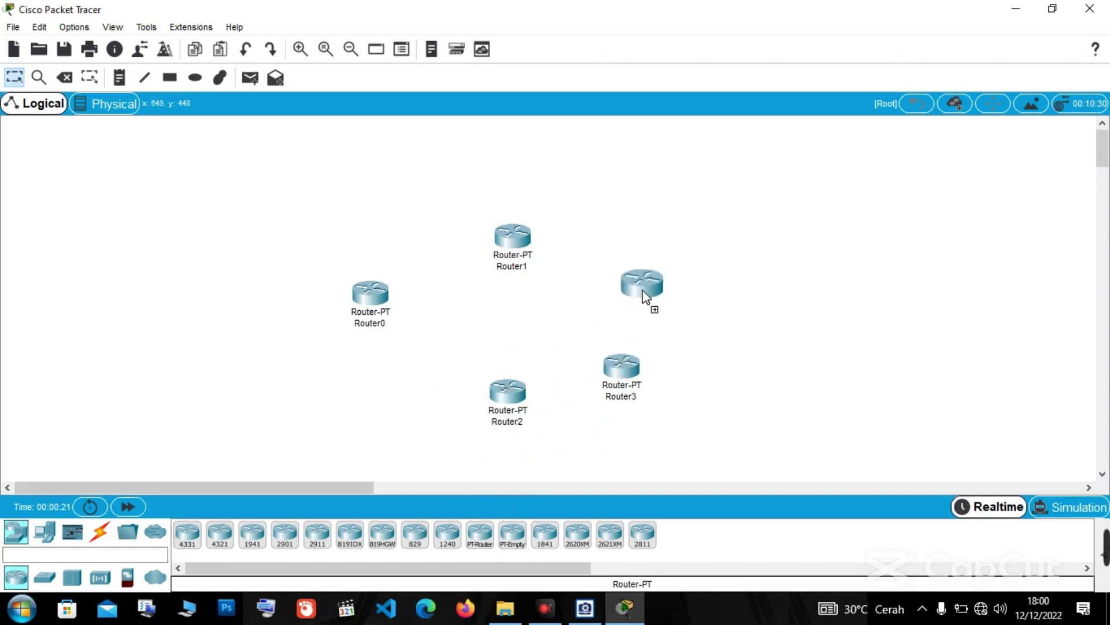
pyautogui.click(617, 287)
# Connect Router0 to Router1 and Router1 to Router2 using automatically chosen connections.
pyautogui.click(99, 530)
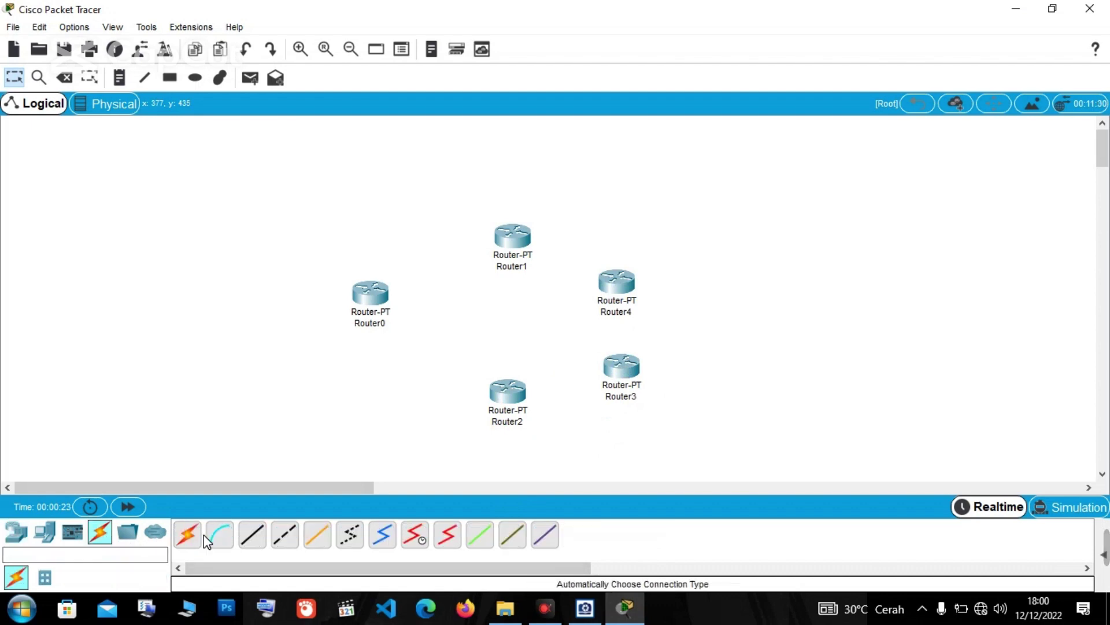
pyautogui.click(379, 306)
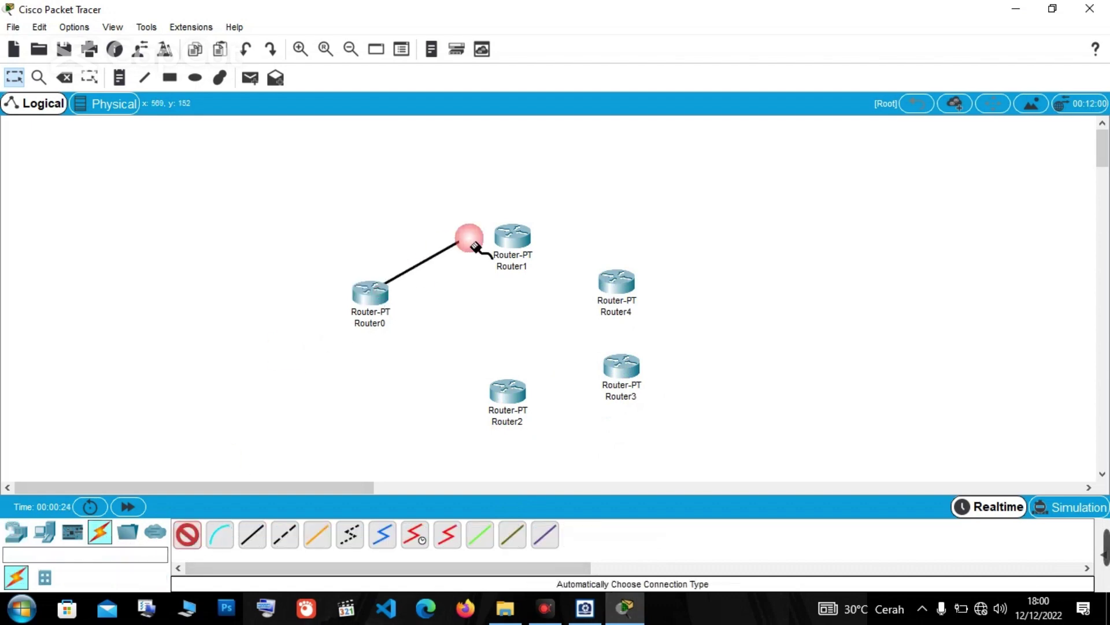
pyautogui.click(514, 243)
pyautogui.click(186, 535)
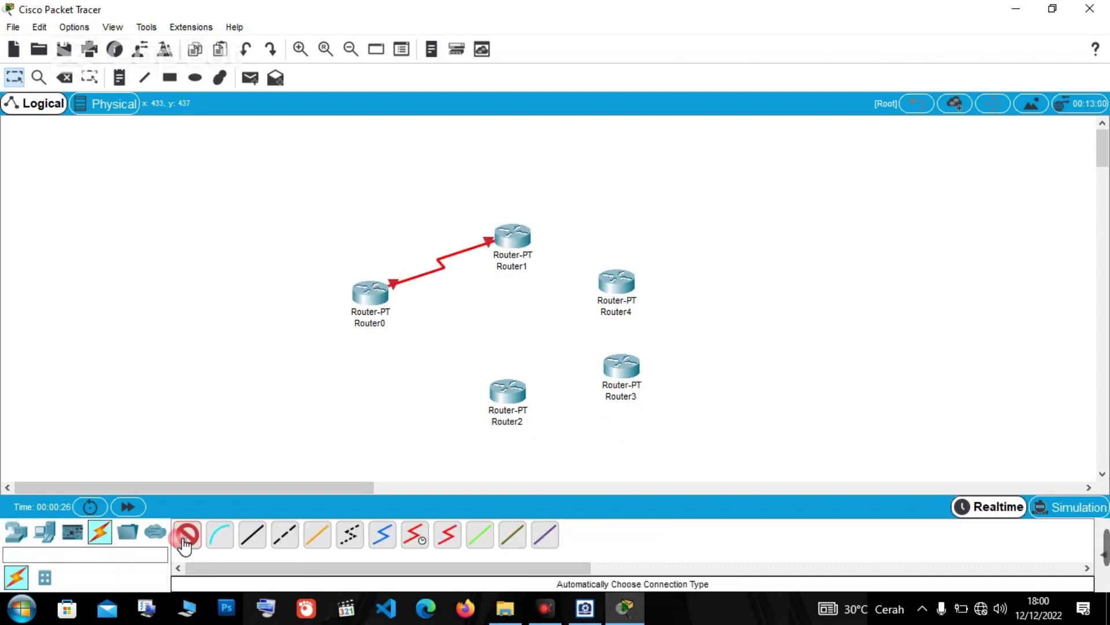
pyautogui.click(516, 242)
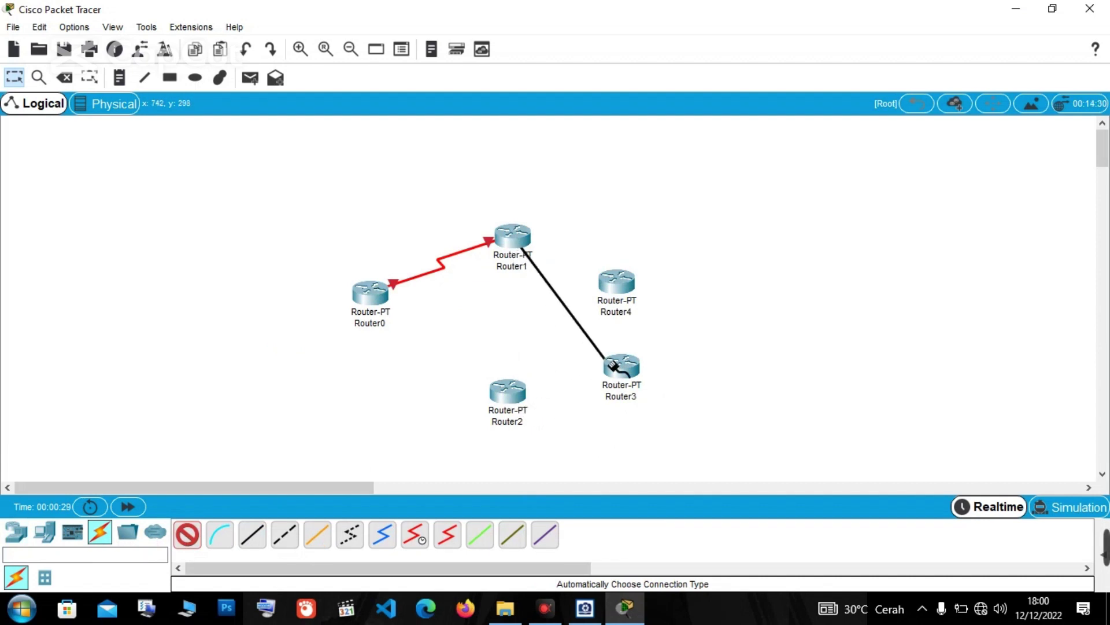
pyautogui.click(507, 394)
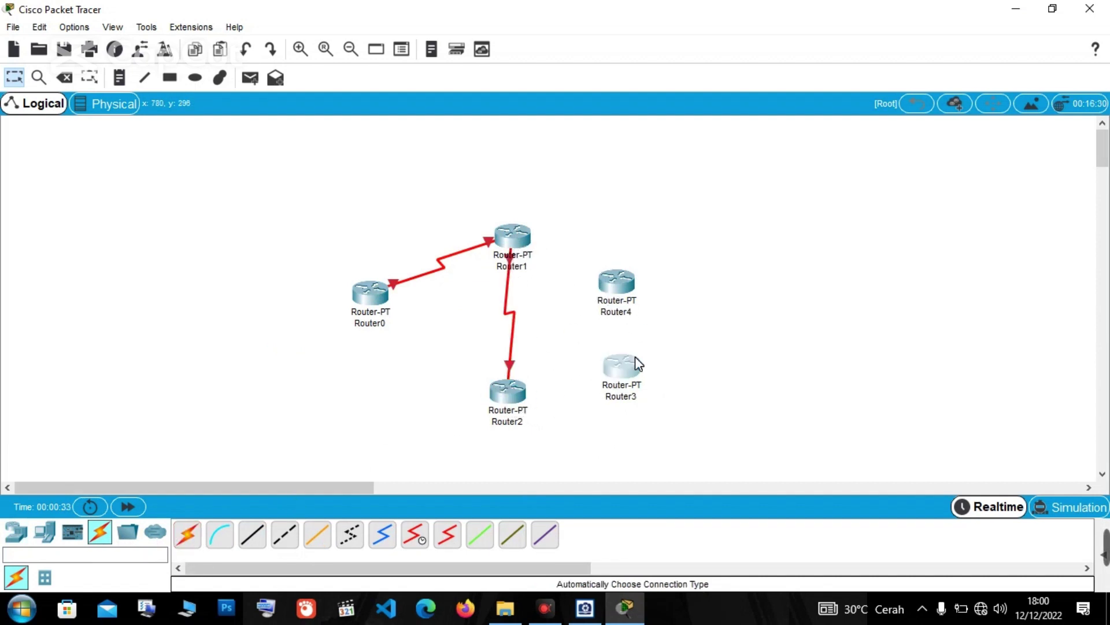
# Move Router3 and Router4 to the area below Router0, and connect Router3 to Router2 with an automatic connection.
pyautogui.moveTo(635, 357); pyautogui.dragTo(377, 401)
pyautogui.moveTo(602, 279); pyautogui.dragTo(324, 349)
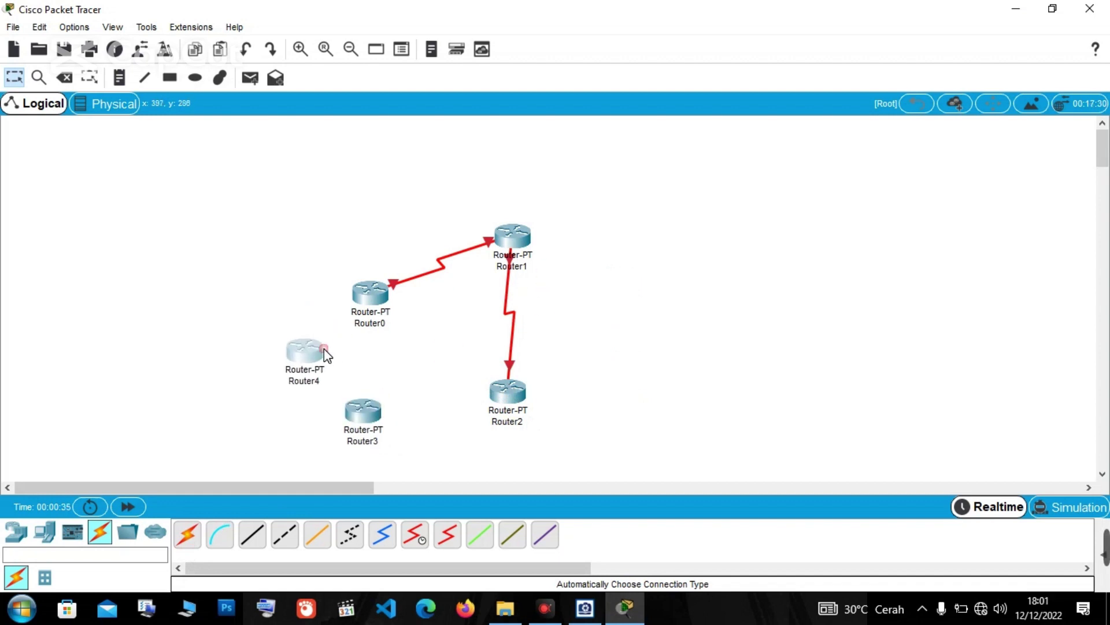
pyautogui.click(188, 534)
pyautogui.click(365, 406)
pyautogui.click(511, 396)
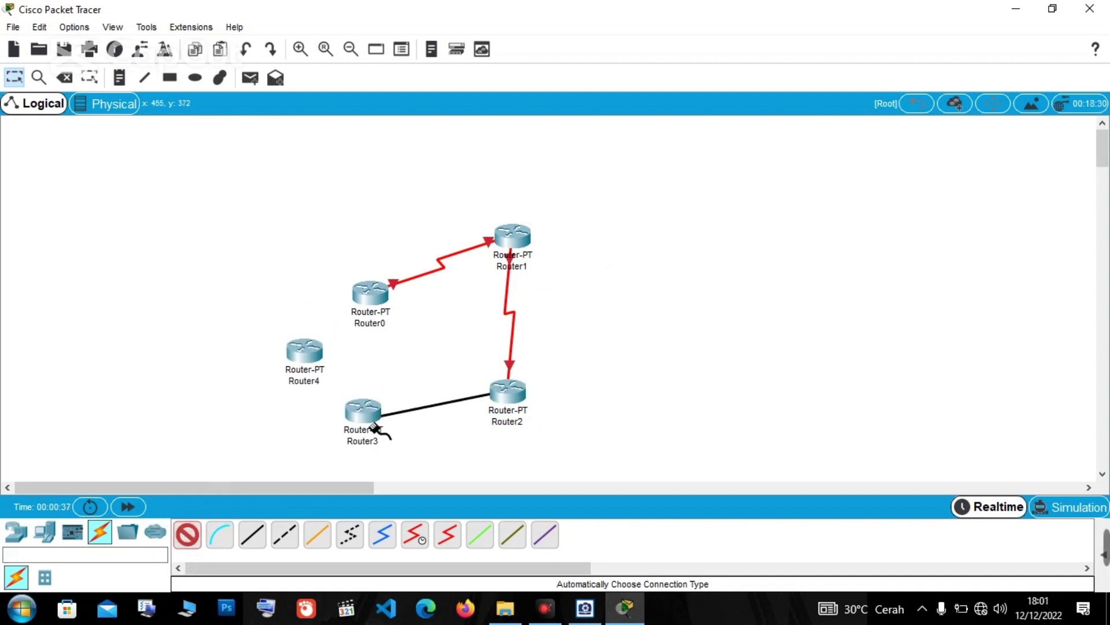
# Close the router ring by connecting Router3 to Router4 and Router4 to Router0 with automatic connections.
pyautogui.click(187, 535)
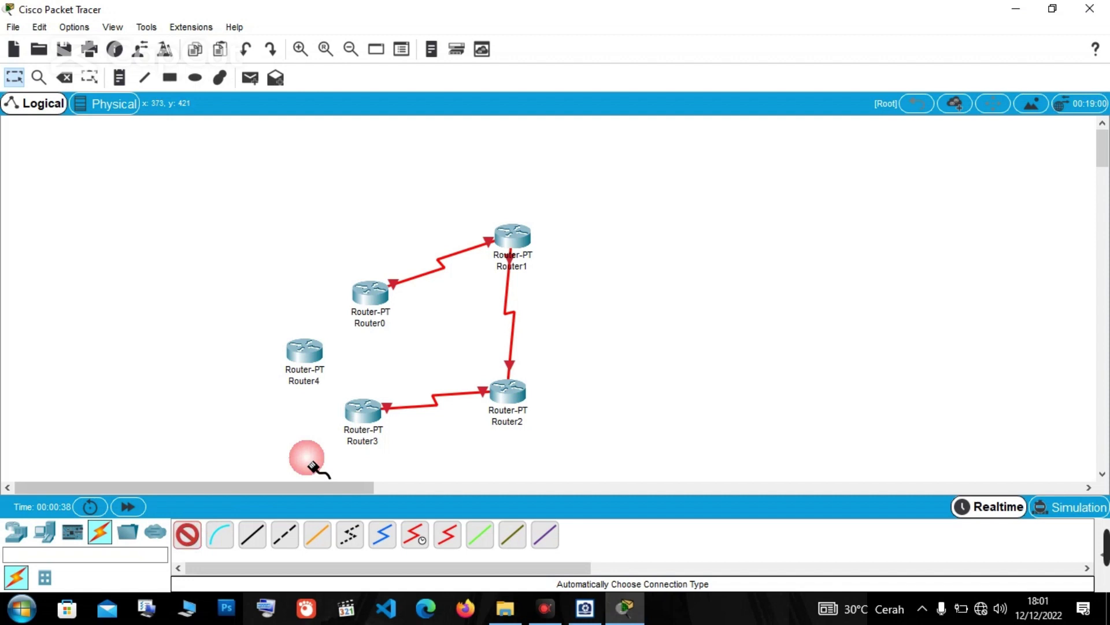
pyautogui.click(365, 412)
pyautogui.click(312, 361)
pyautogui.click(187, 535)
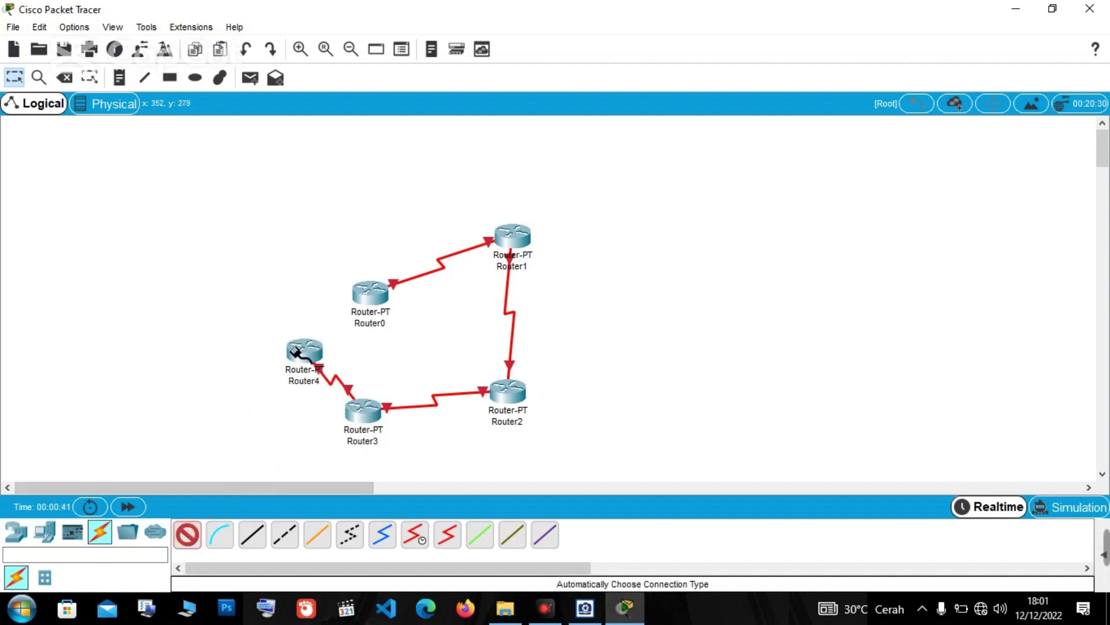
pyautogui.click(305, 350)
pyautogui.click(380, 282)
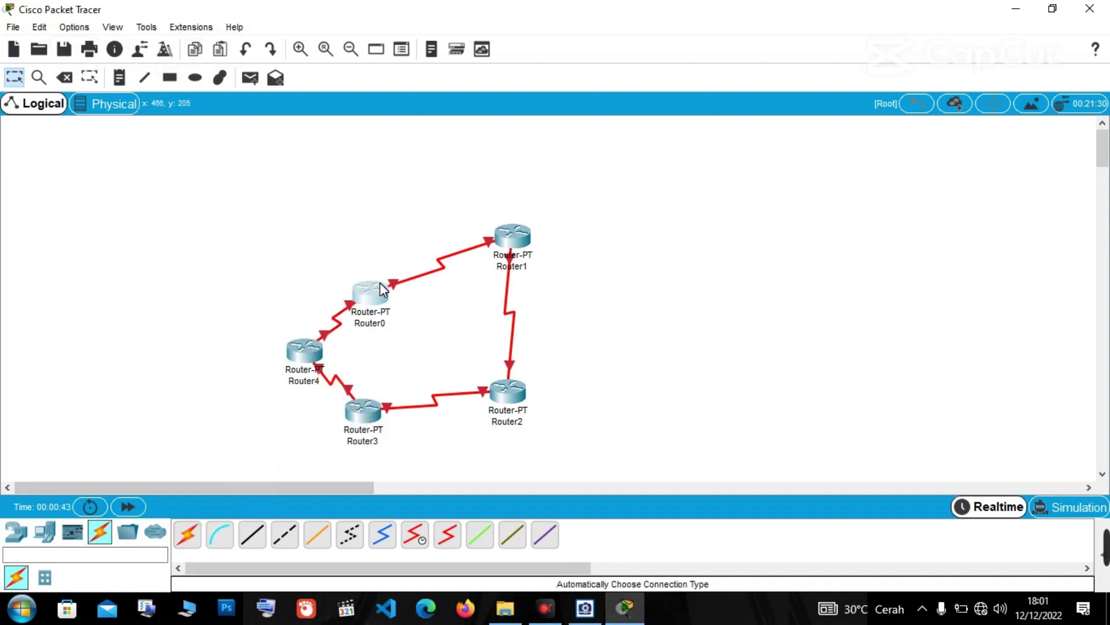
# Move Router0 and Router4 outward to spread the ring, and show the port labels on Router0's links.
pyautogui.moveTo(380, 282); pyautogui.dragTo(339, 222)
pyautogui.moveTo(305, 350); pyautogui.dragTo(272, 353)
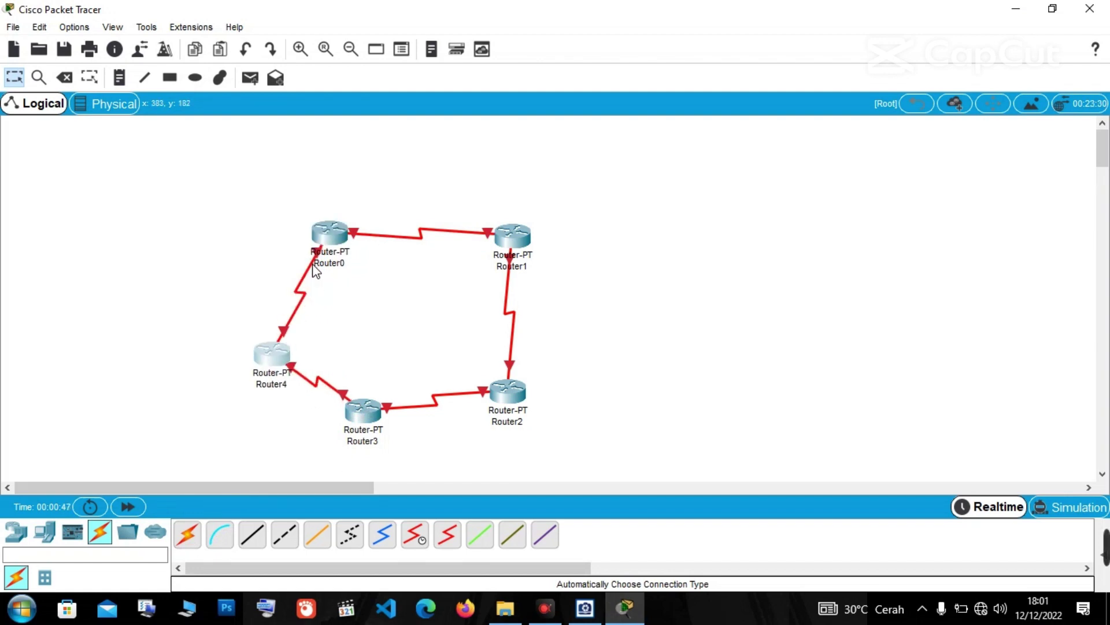
pyautogui.moveTo(315, 271)
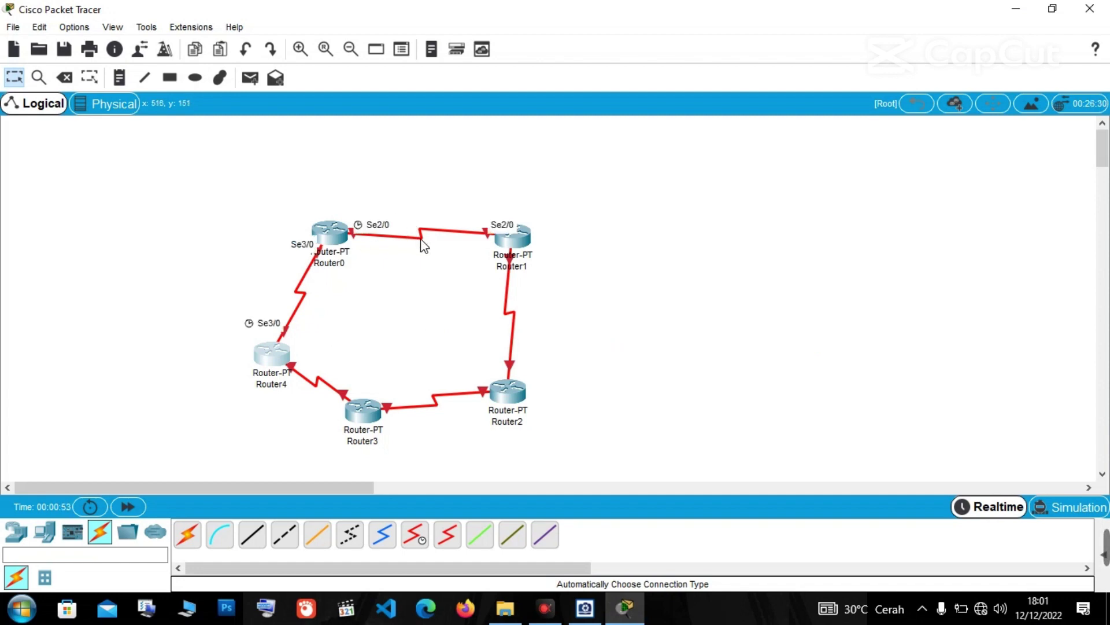
# Open Router0's command line and answer yes to the initial configuration dialog and to basic management setup.
pyautogui.click(319, 234)
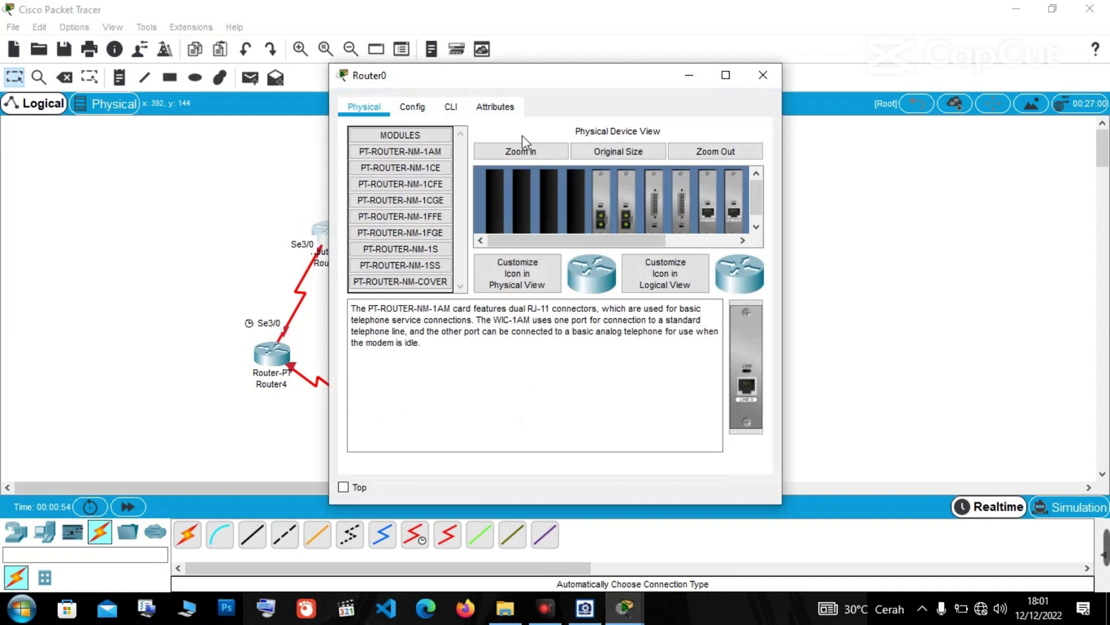
pyautogui.moveTo(532, 80); pyautogui.dragTo(743, 61)
pyautogui.click(660, 88)
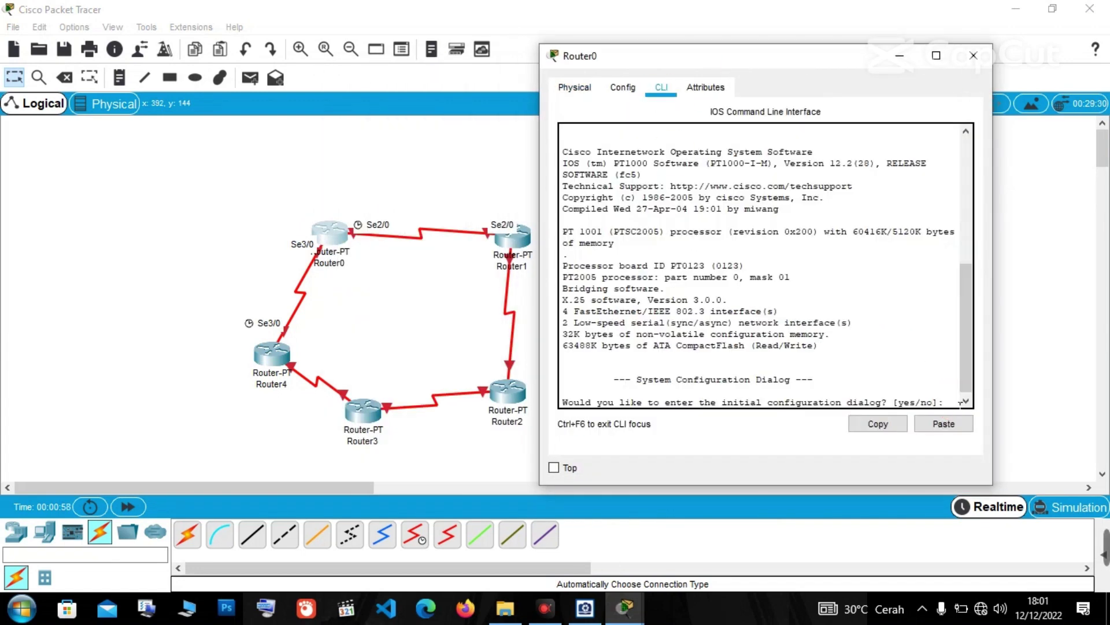
pyautogui.write('yes')
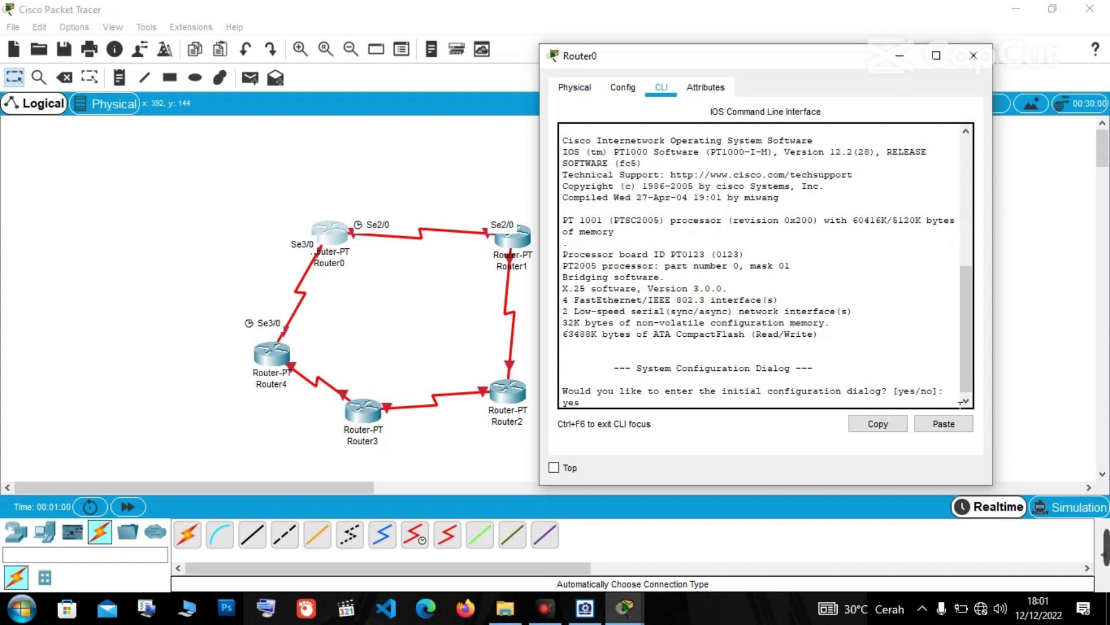
pyautogui.press('Return')
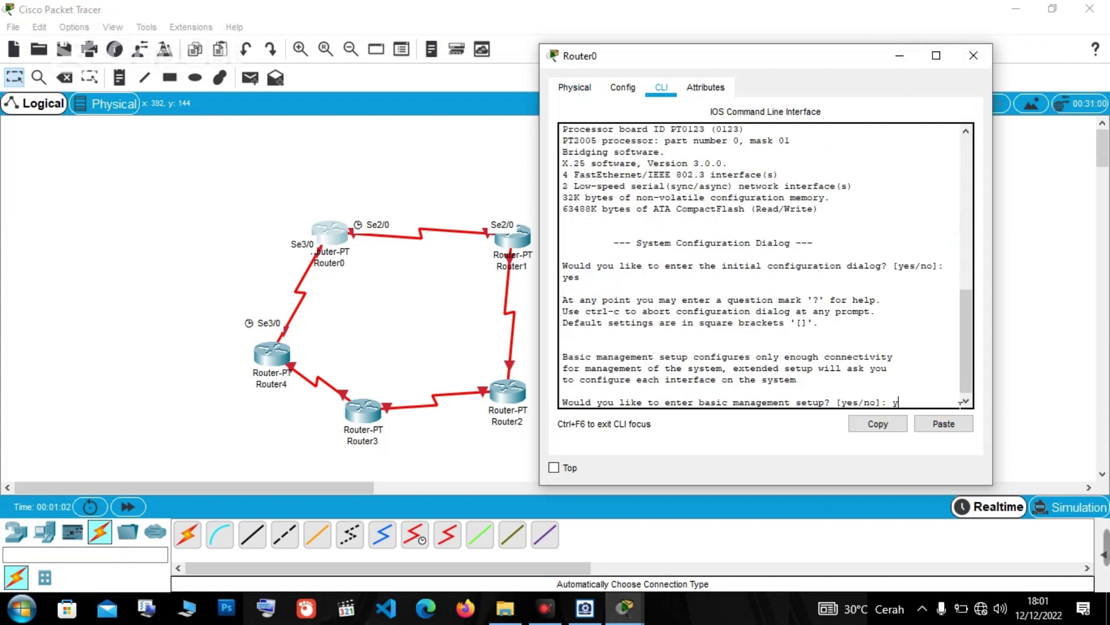
pyautogui.write('yes')
pyautogui.press('Return')
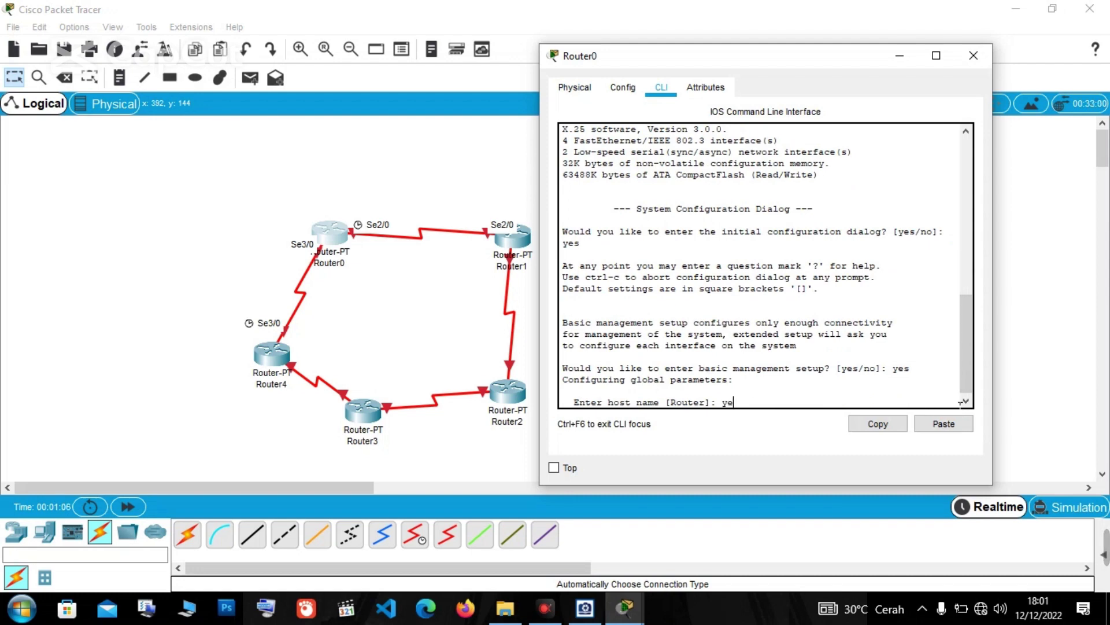
# Enter yes as Router0's host name, fill in the enable secret, submit a blank enable password and close the router's window.
pyautogui.write('yes')
pyautogui.press('Return')
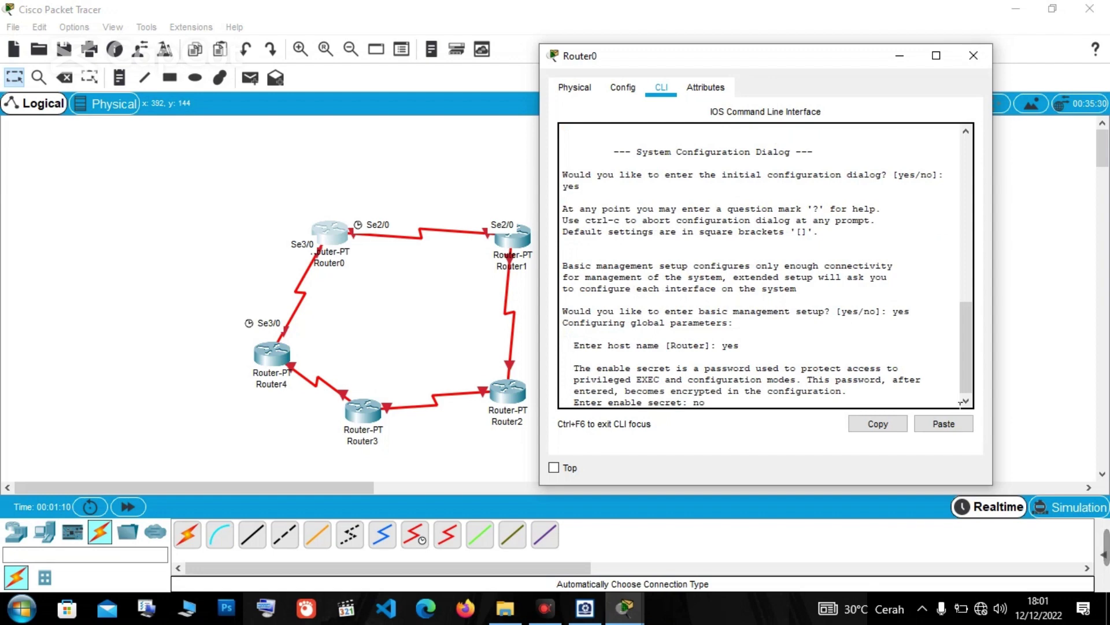
pyautogui.write('no')
pyautogui.press('Return')
pyautogui.press('Return')
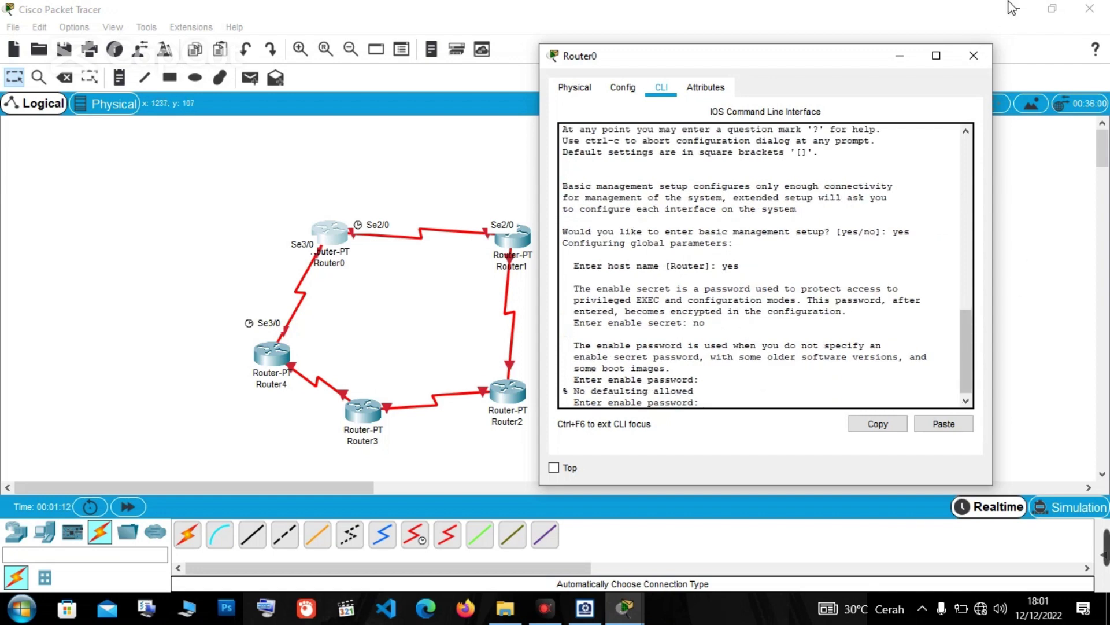
pyautogui.click(974, 55)
# Answer no to Router1's initial configuration dialog, bring up its command prompt and close the router's window.
pyautogui.click(512, 236)
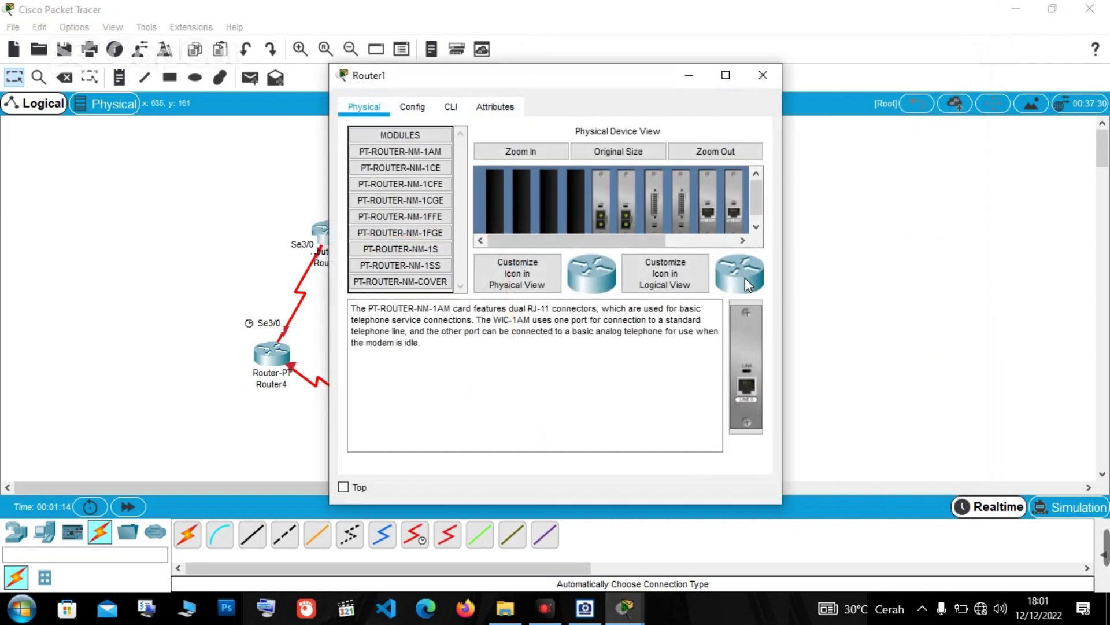
pyautogui.click(450, 107)
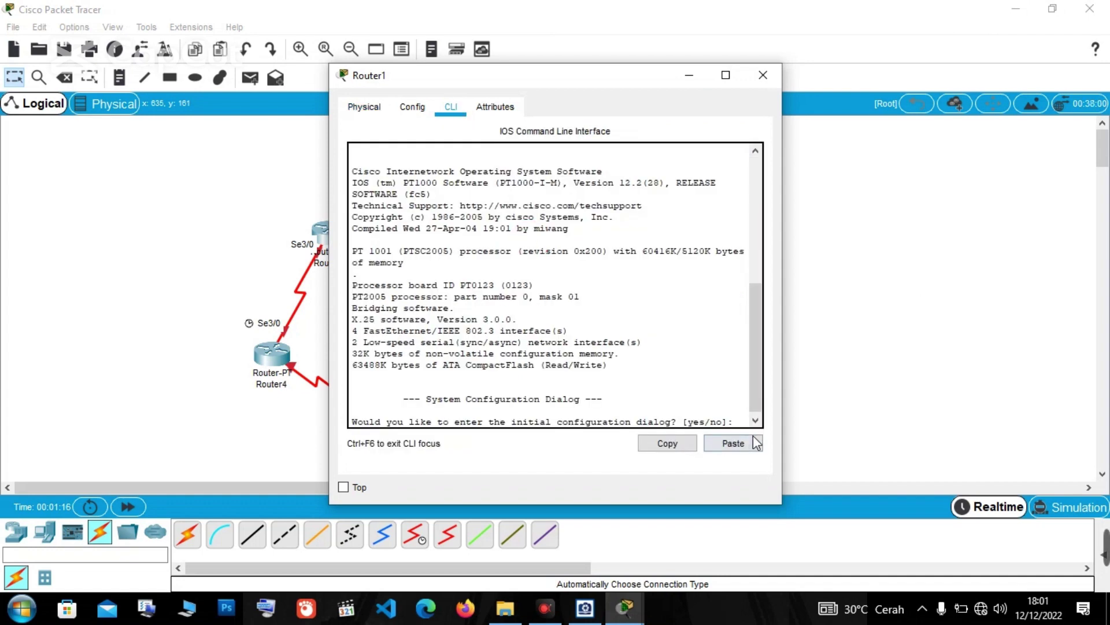
pyautogui.write('no')
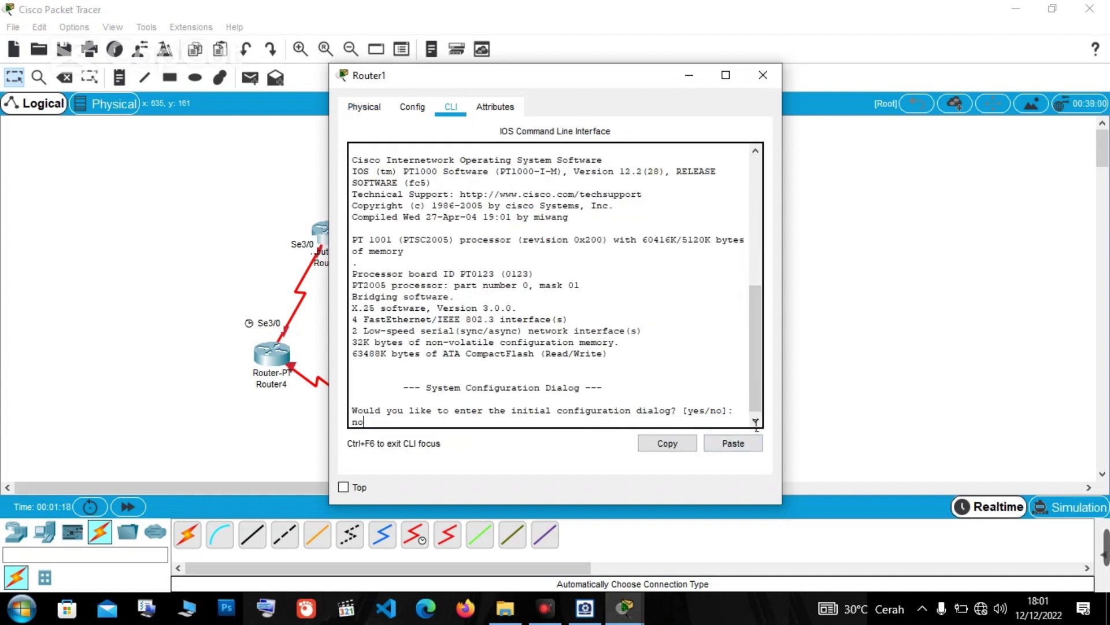
pyautogui.press('Return')
pyautogui.press('Return')
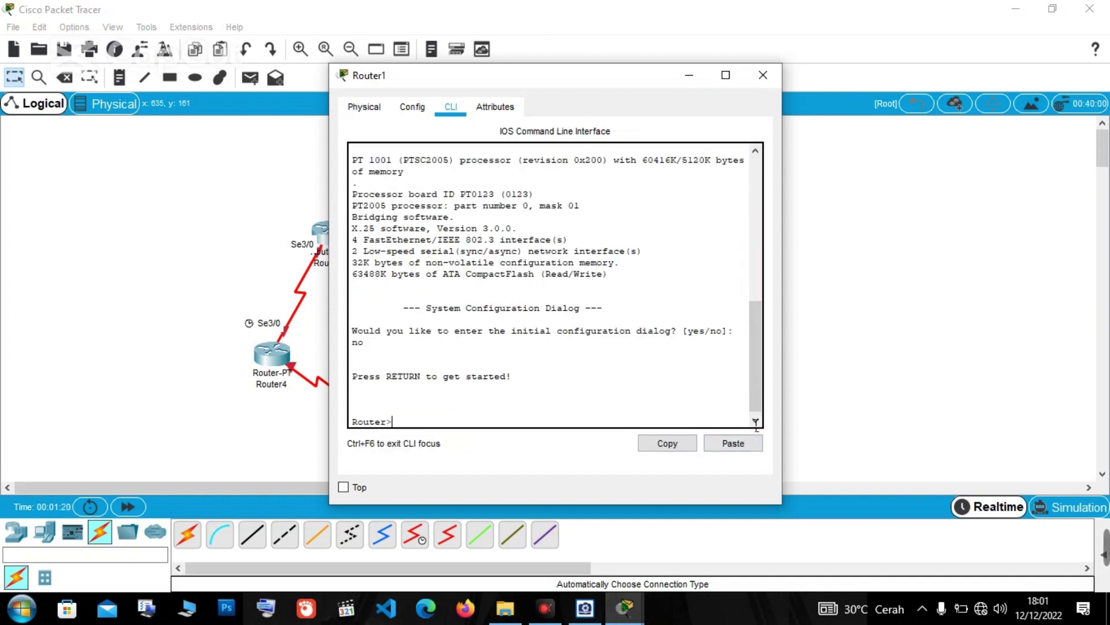
pyautogui.click(772, 75)
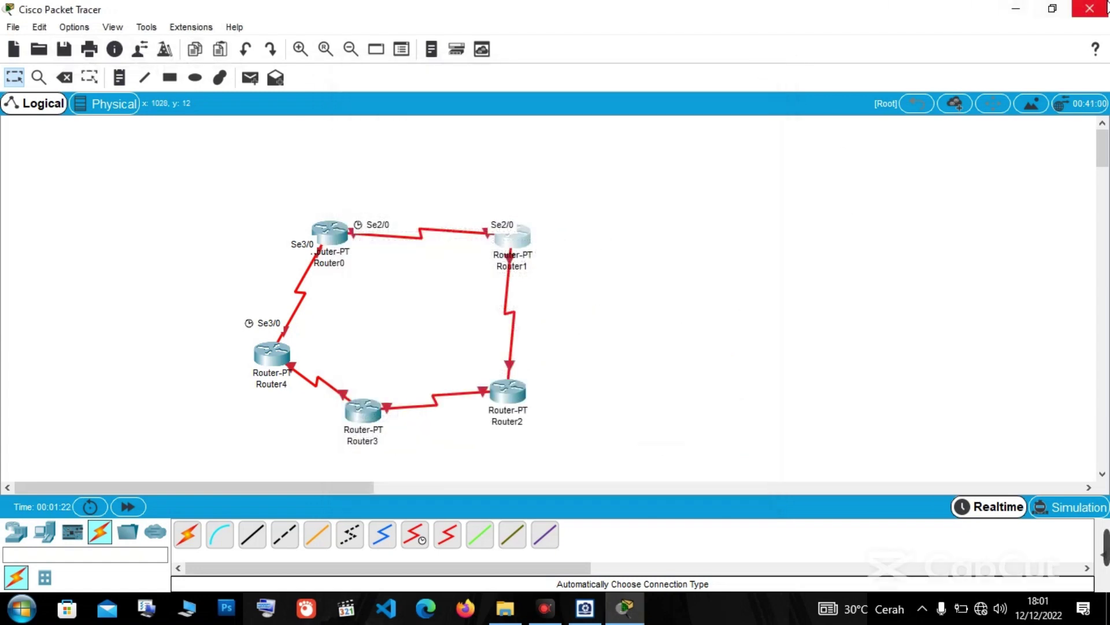
# Exit Cisco Packet Tracer without saving the topology and launch it again from the desktop.
pyautogui.click(1090, 8)
pyautogui.click(559, 320)
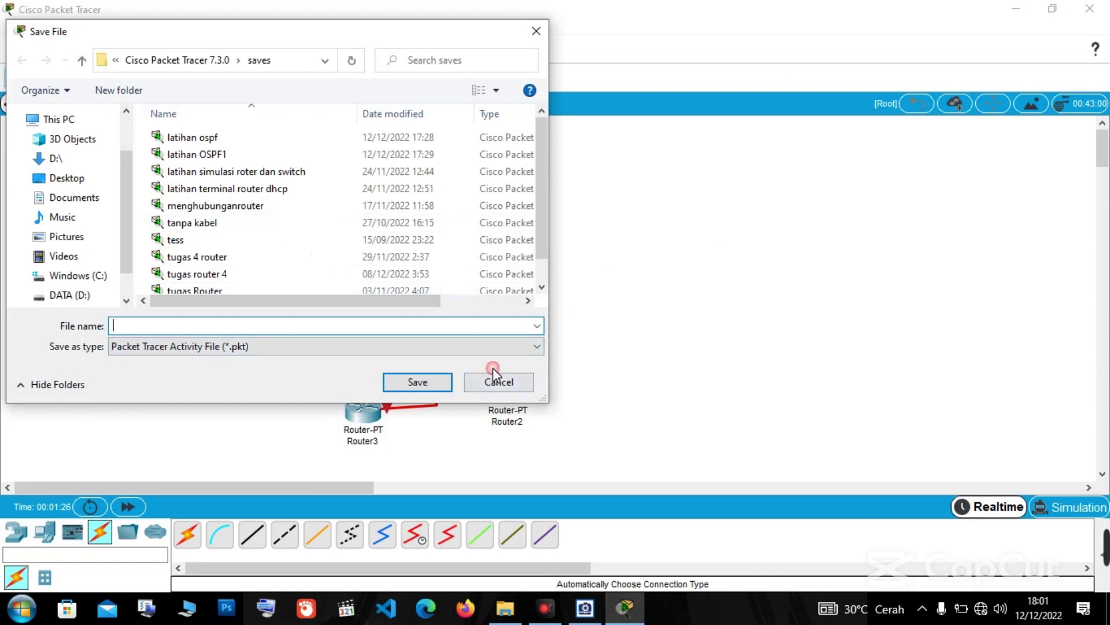
pyautogui.click(521, 386)
pyautogui.click(1091, 8)
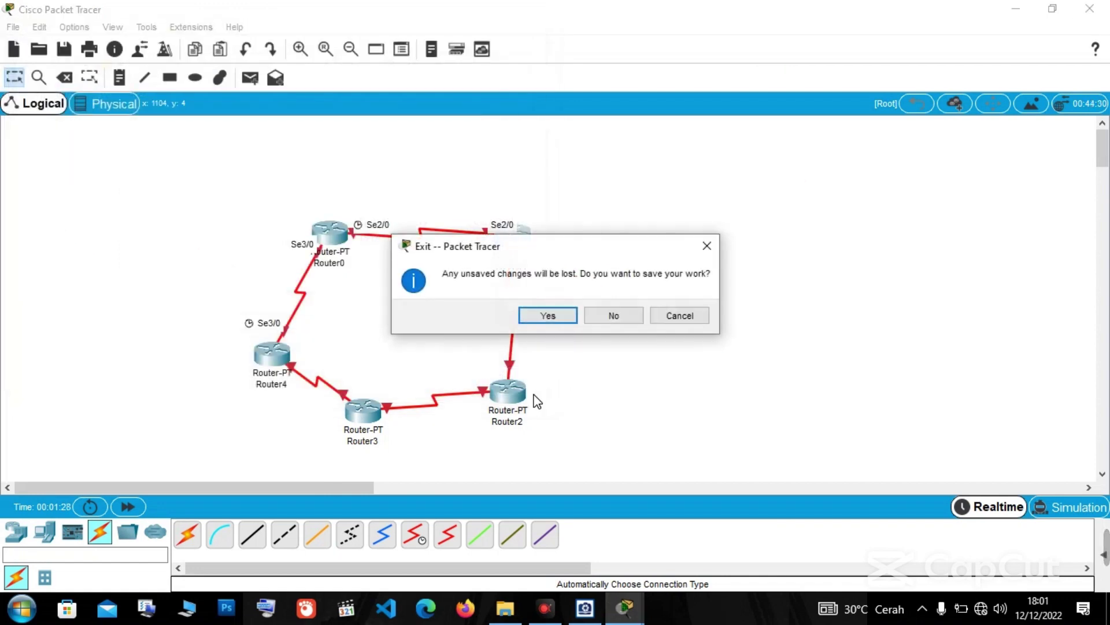
pyautogui.click(629, 317)
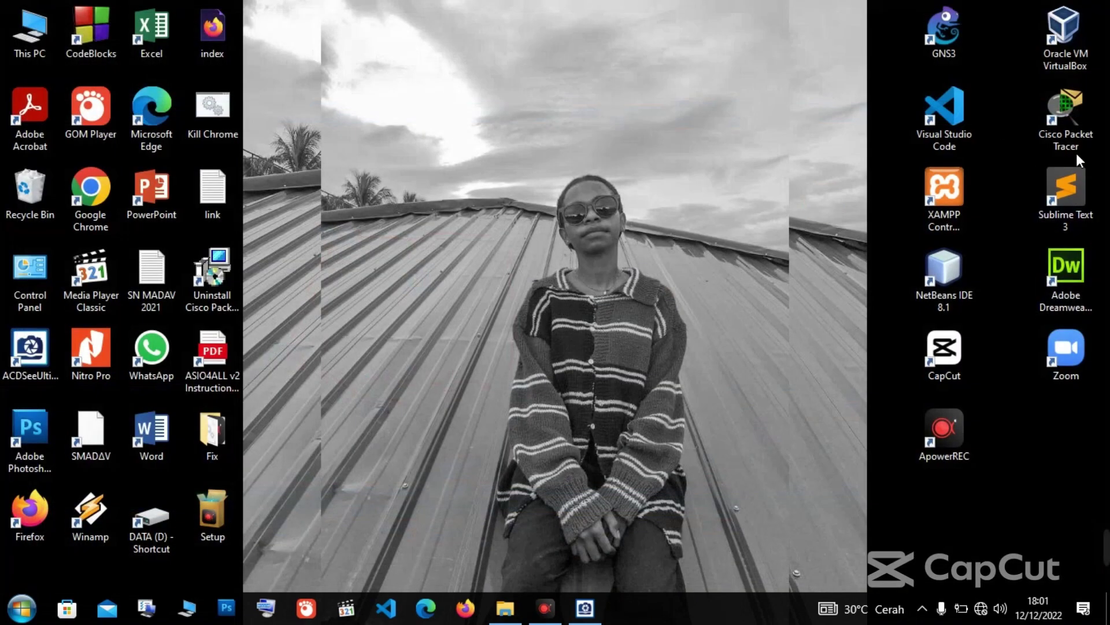
pyautogui.doubleClick(1077, 134)
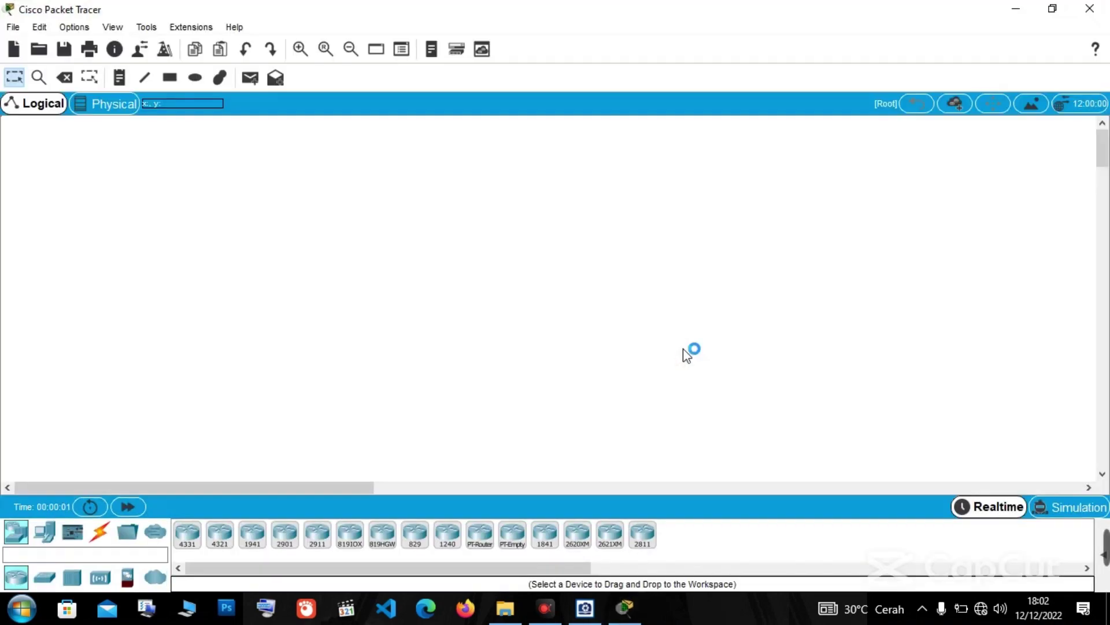
# Place five generic PT routers, Router0 to Router4, in a ring layout in the new workspace.
pyautogui.moveTo(481, 541); pyautogui.dragTo(576, 263)
pyautogui.moveTo(481, 538); pyautogui.dragTo(664, 349)
pyautogui.moveTo(484, 547); pyautogui.dragTo(317, 347)
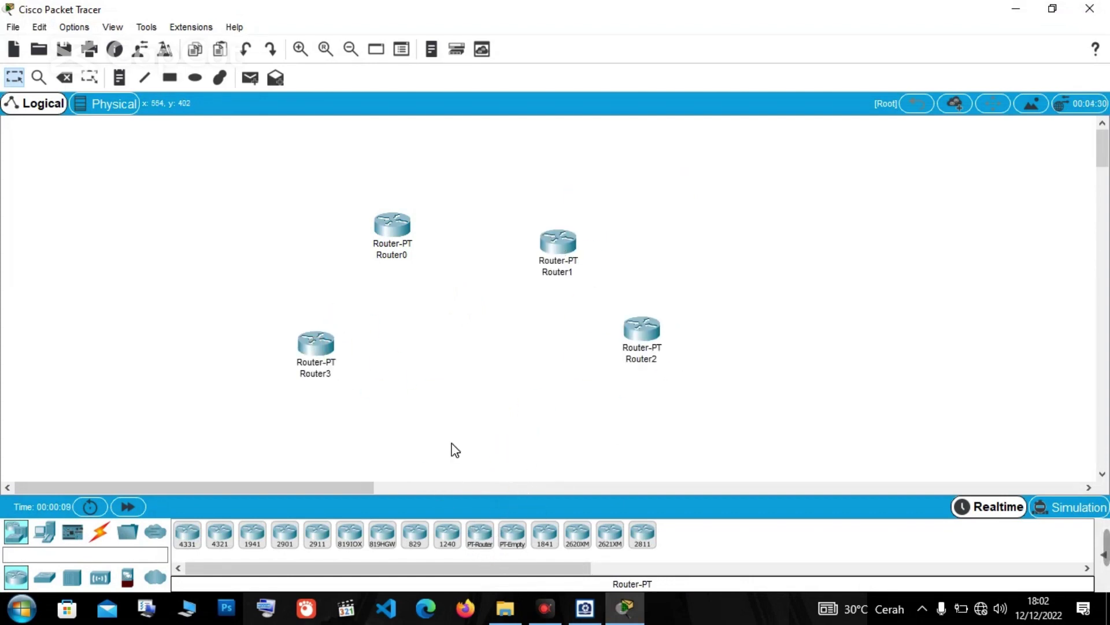
pyautogui.moveTo(481, 539); pyautogui.dragTo(465, 391)
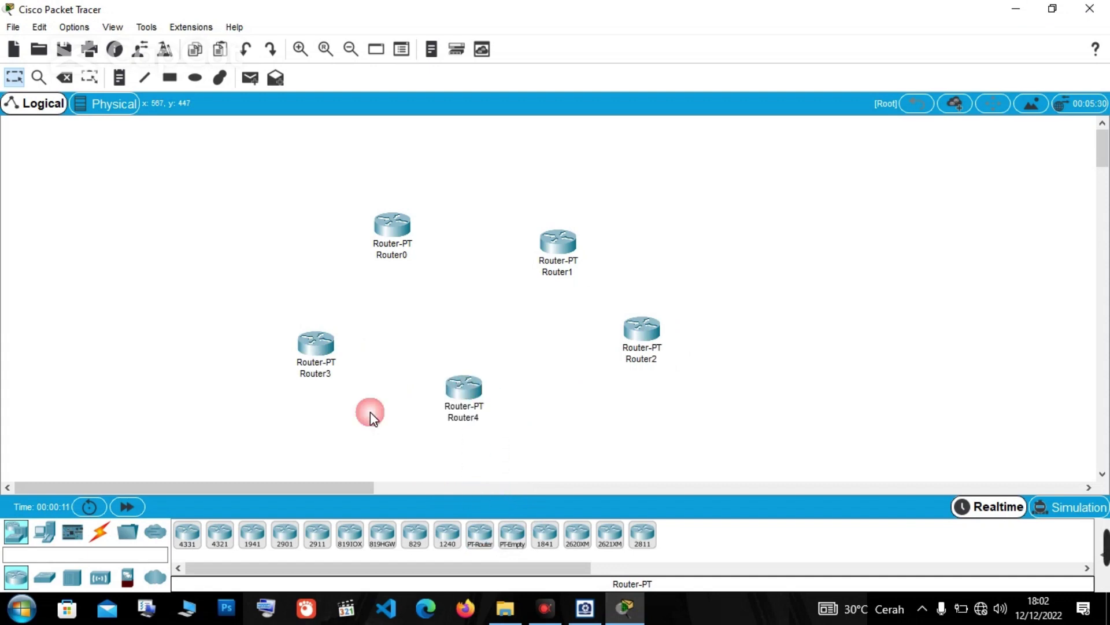
# Connect Router0 to Router1 and Router1 to Router2 using the automatically chosen connection type.
pyautogui.click(100, 532)
pyautogui.click(188, 535)
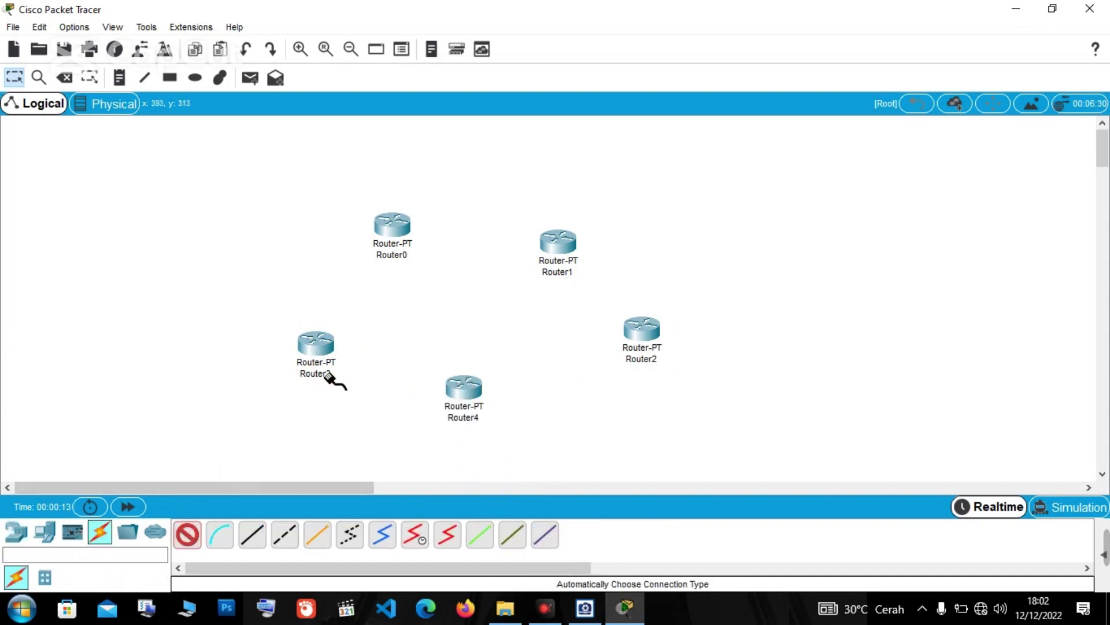
pyautogui.click(399, 230)
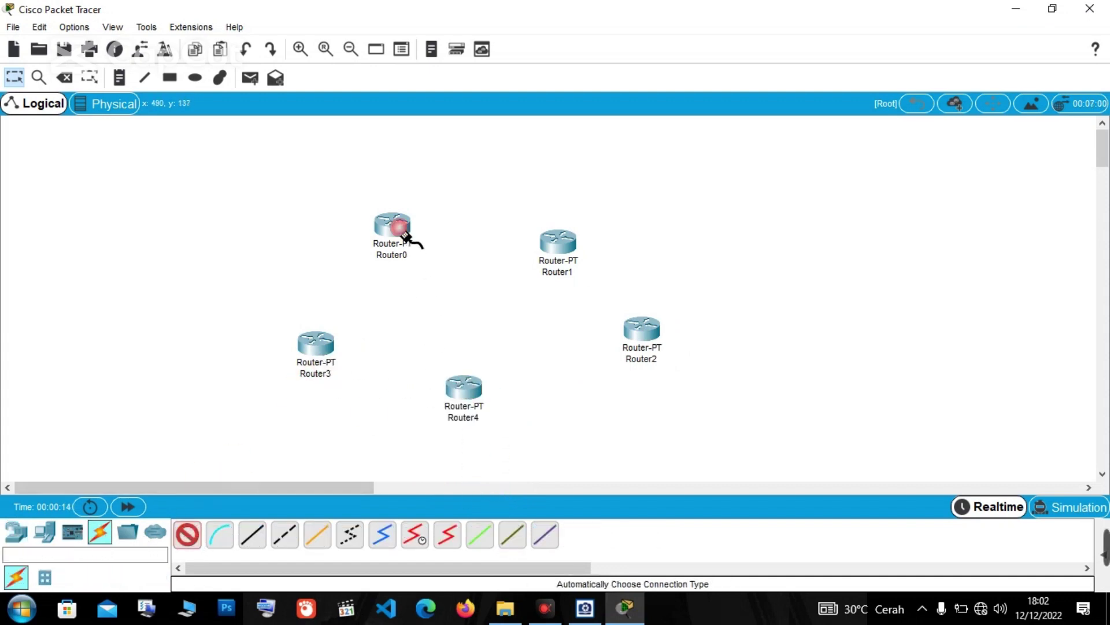
pyautogui.click(546, 257)
pyautogui.keyDown('ctrl'); pyautogui.click(187, 535); pyautogui.keyUp('ctrl')
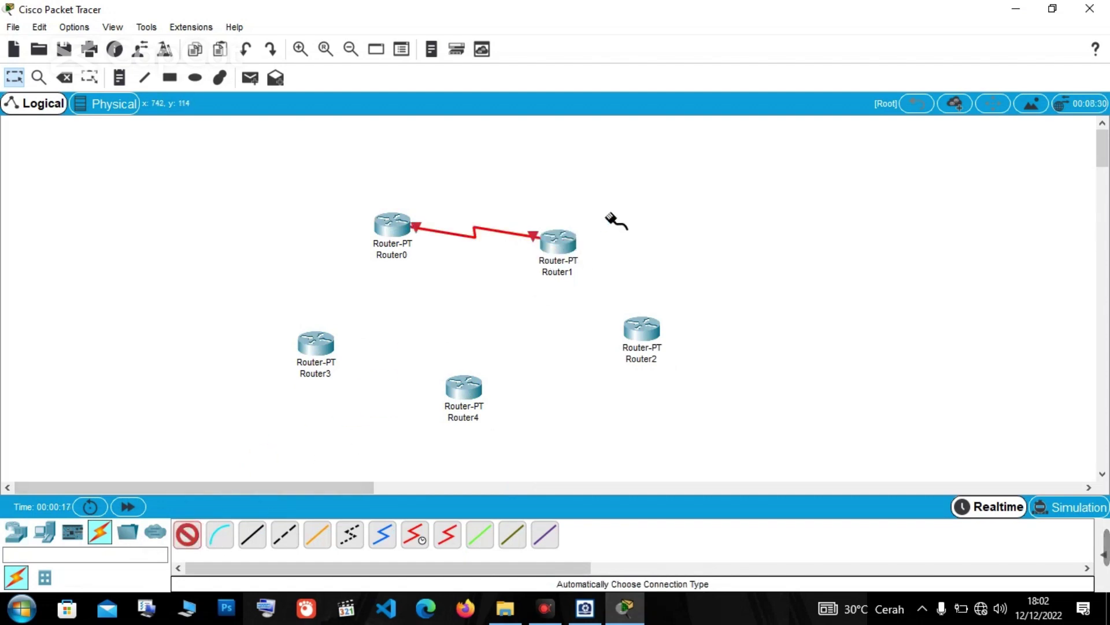
pyautogui.click(558, 246)
pyautogui.click(640, 333)
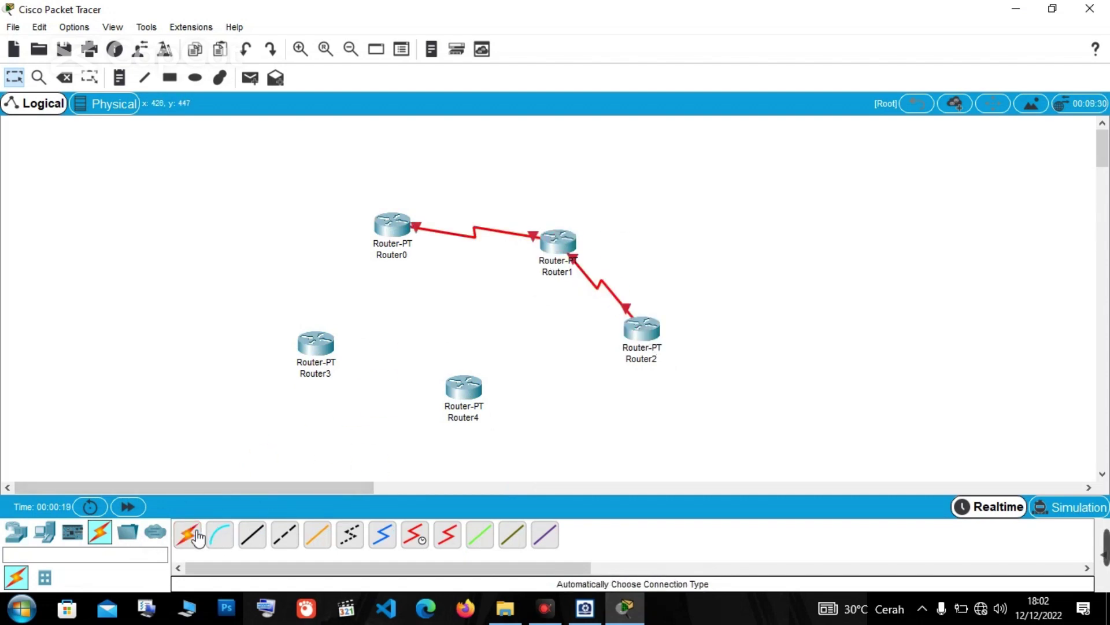
# Add automatic connections from Router2 to Router3, Router4 to Router0, and Router3 to Router4 to complete the five-router ring.
pyautogui.click(639, 338)
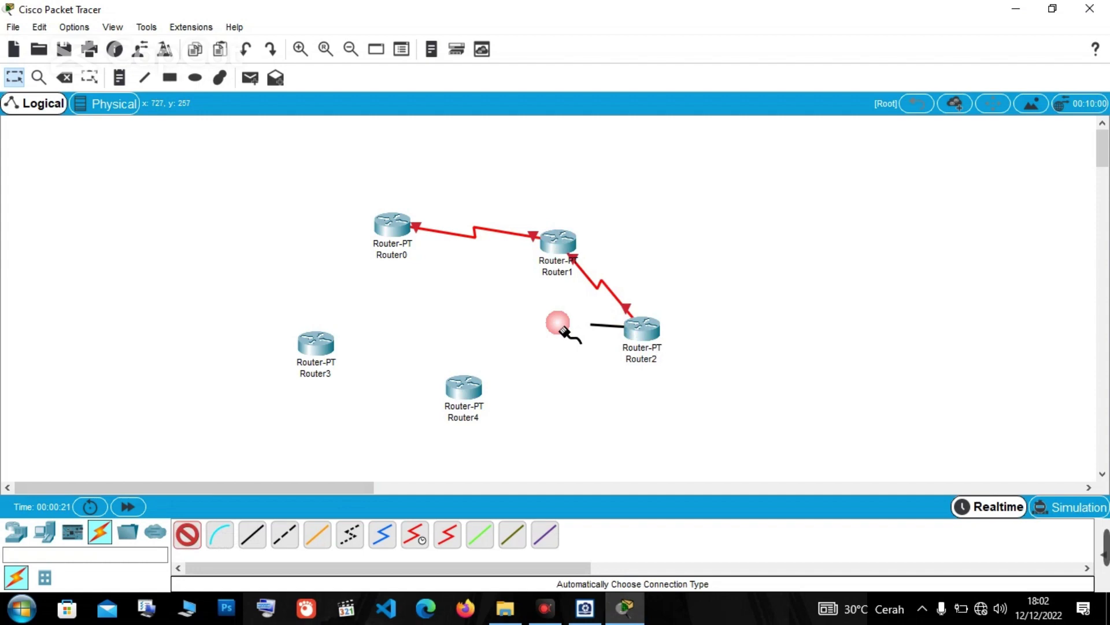
pyautogui.click(324, 350)
pyautogui.click(187, 534)
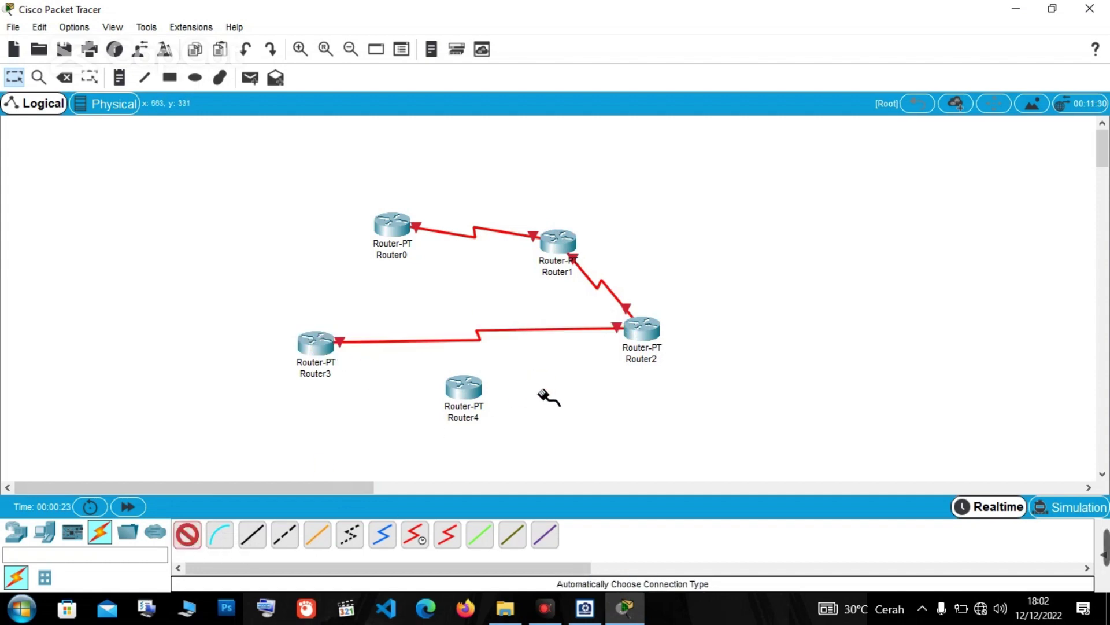
pyautogui.click(453, 390)
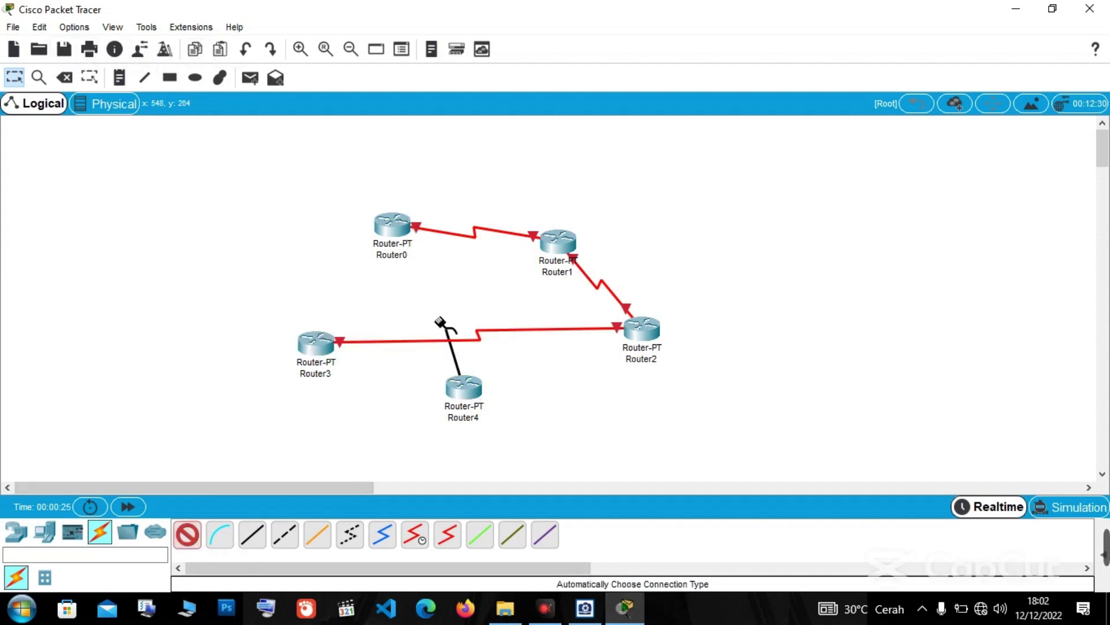
pyautogui.click(400, 245)
pyautogui.click(188, 534)
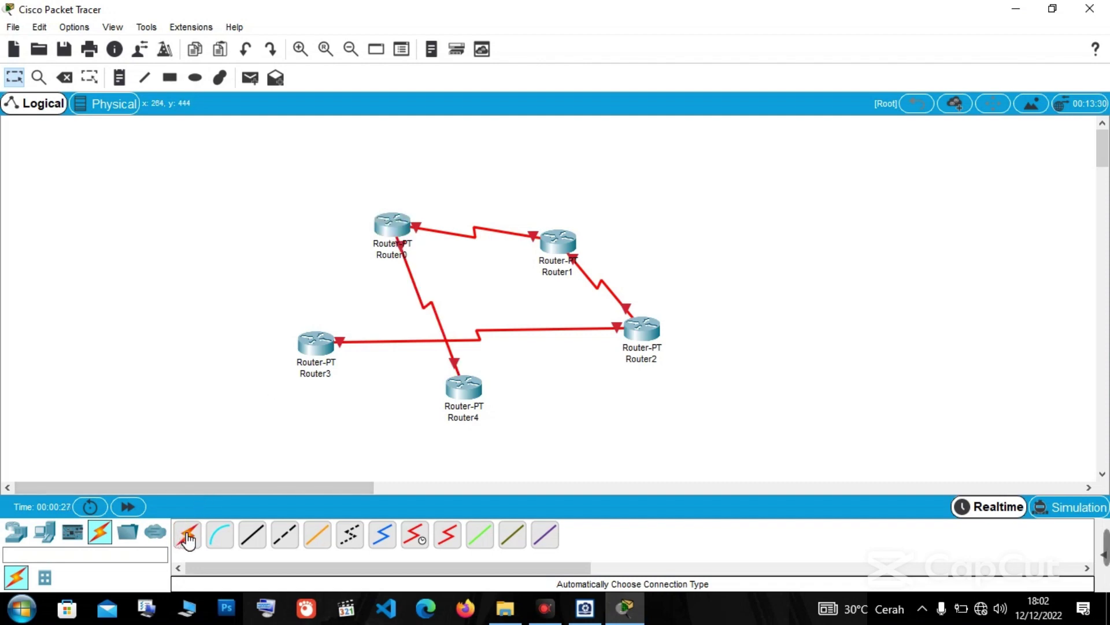
pyautogui.click(310, 345)
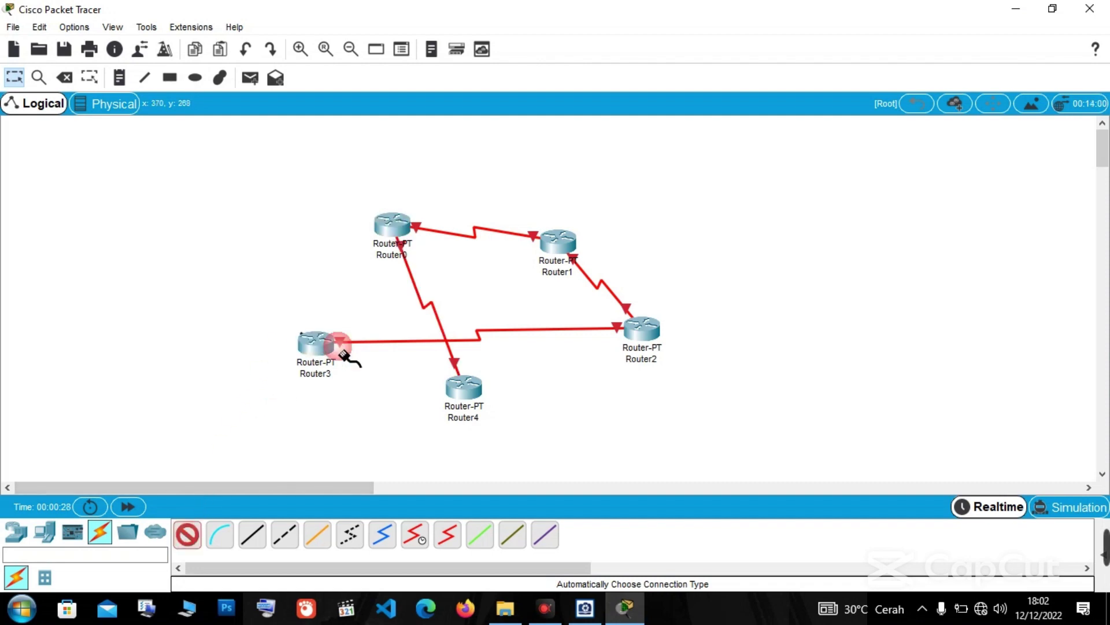
pyautogui.click(466, 386)
# Rearrange Router4 to the lower left of Router0 and Router3 below it so the links form an uncrossed ring.
pyautogui.moveTo(455, 395); pyautogui.dragTo(316, 284)
pyautogui.moveTo(314, 341); pyautogui.dragTo(333, 369)
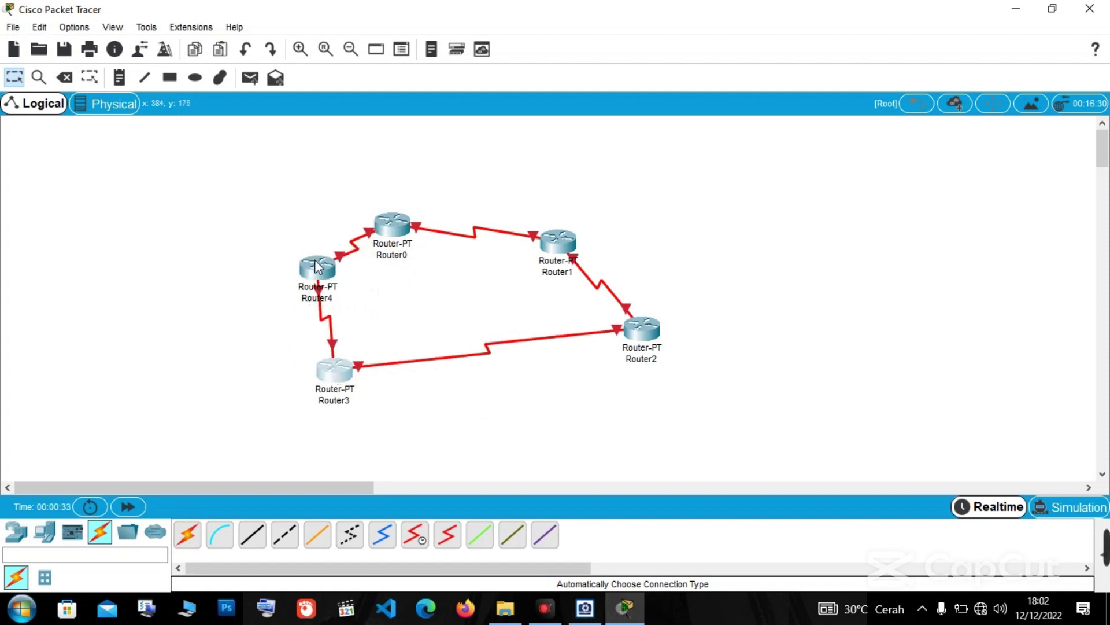
pyautogui.moveTo(316, 262); pyautogui.dragTo(264, 265)
# In Router0's CLI, answer no to the initial configuration dialog and enter global configuration mode with en and conf t.
pyautogui.click(395, 221)
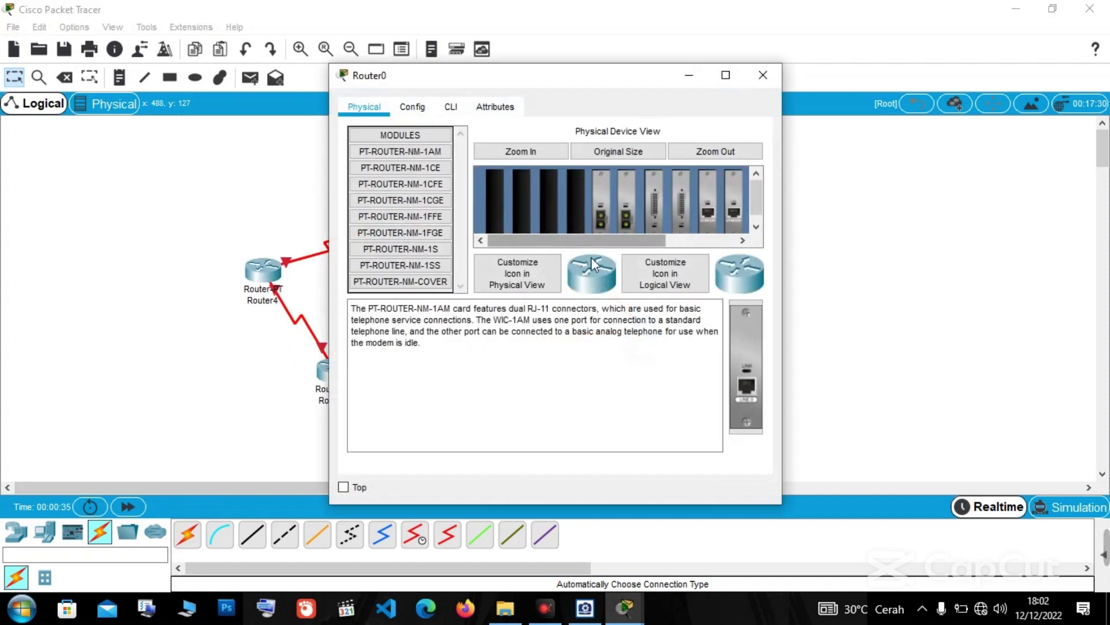
pyautogui.click(449, 107)
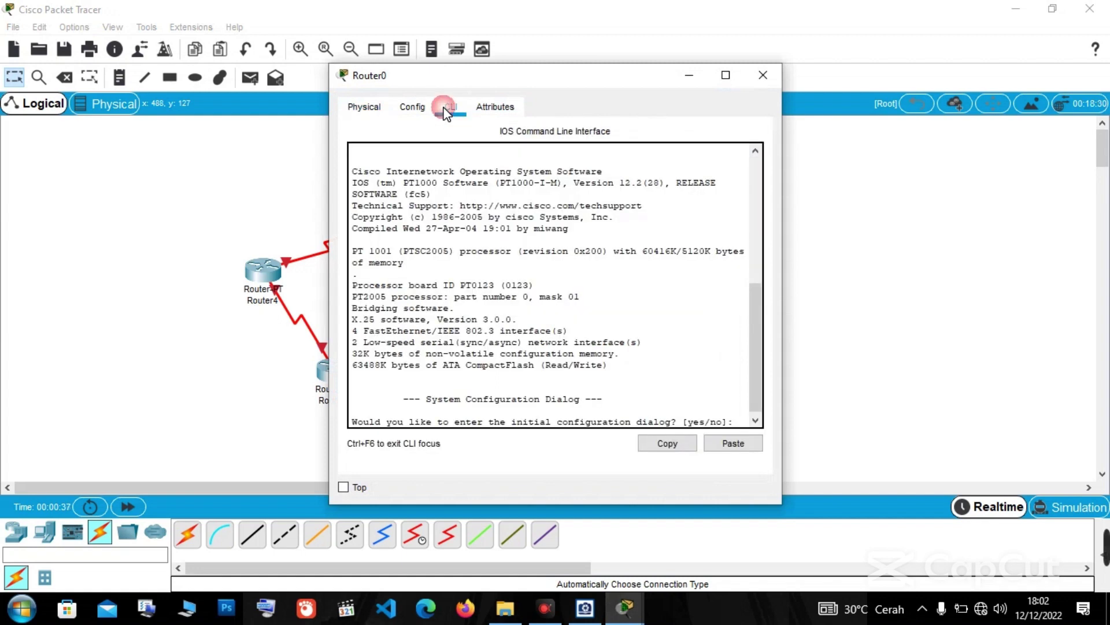
pyautogui.click(742, 427)
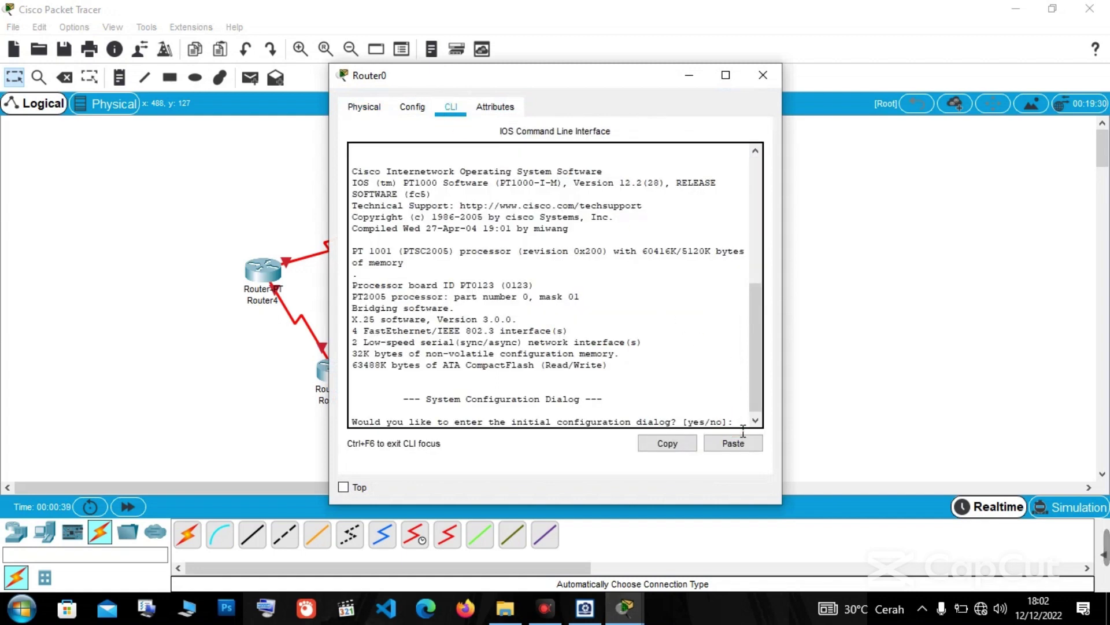
pyautogui.write('no')
pyautogui.press('Return')
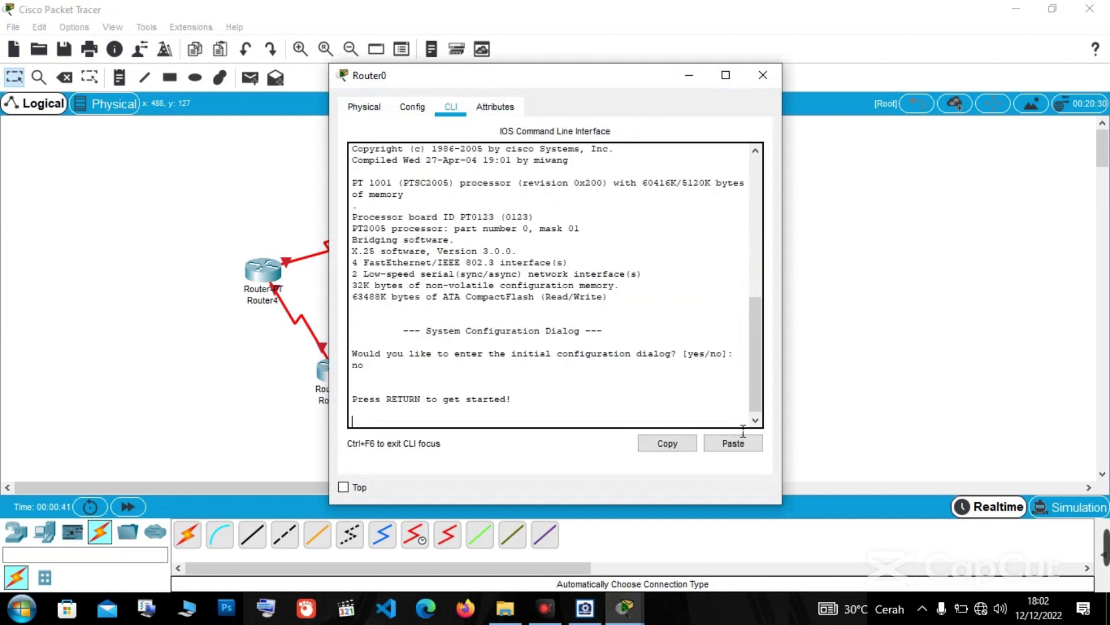
pyautogui.press('Return')
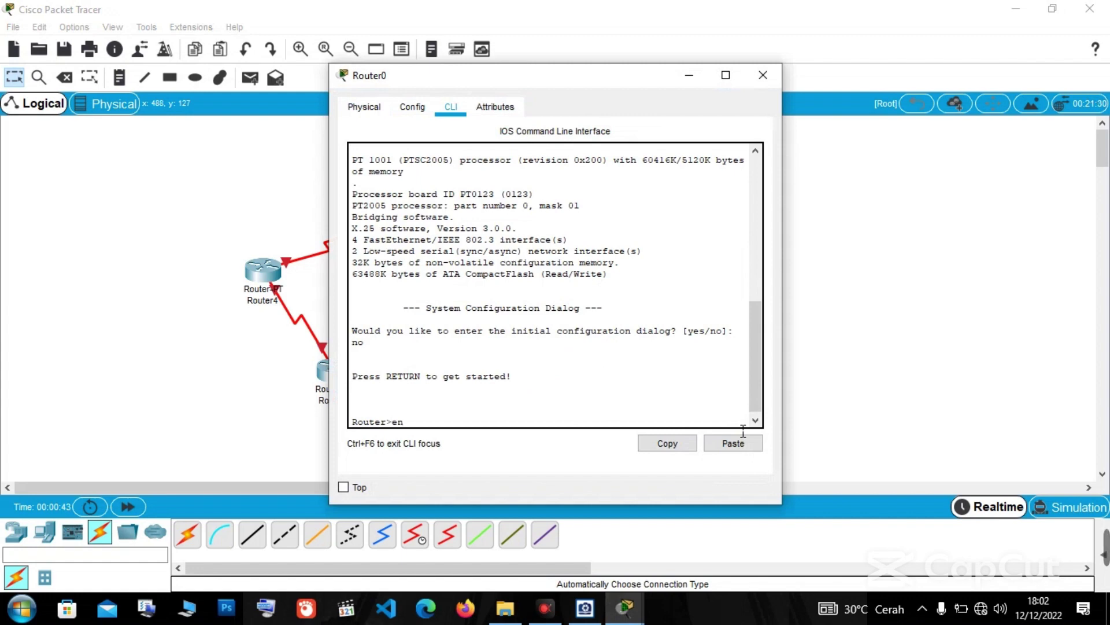
pyautogui.write('en')
pyautogui.press('Return')
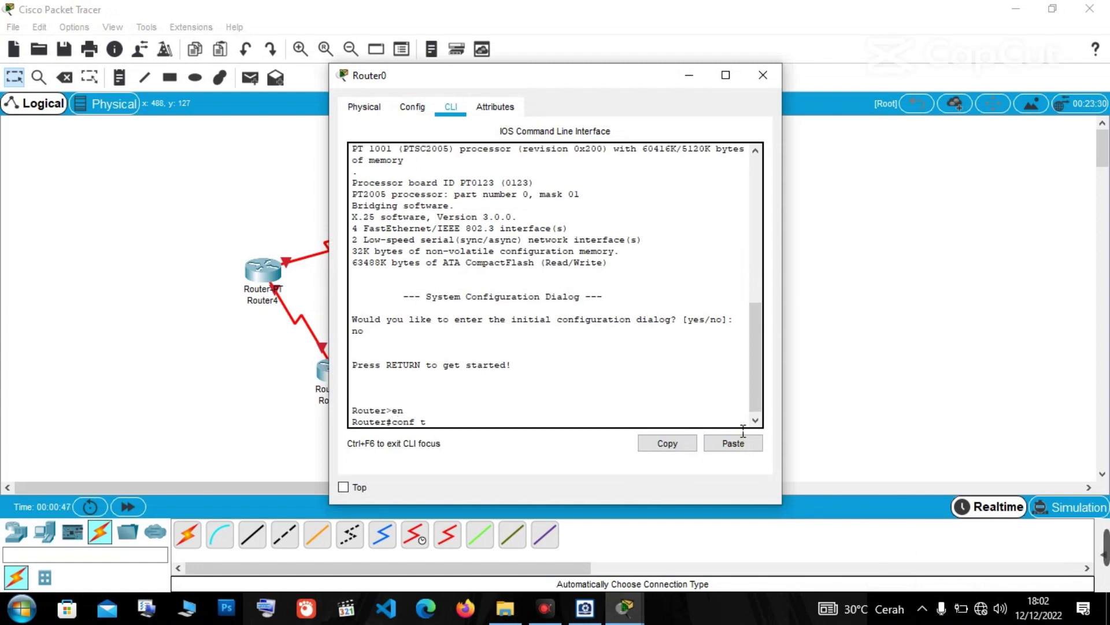
pyautogui.write('conf t')
pyautogui.press('Return')
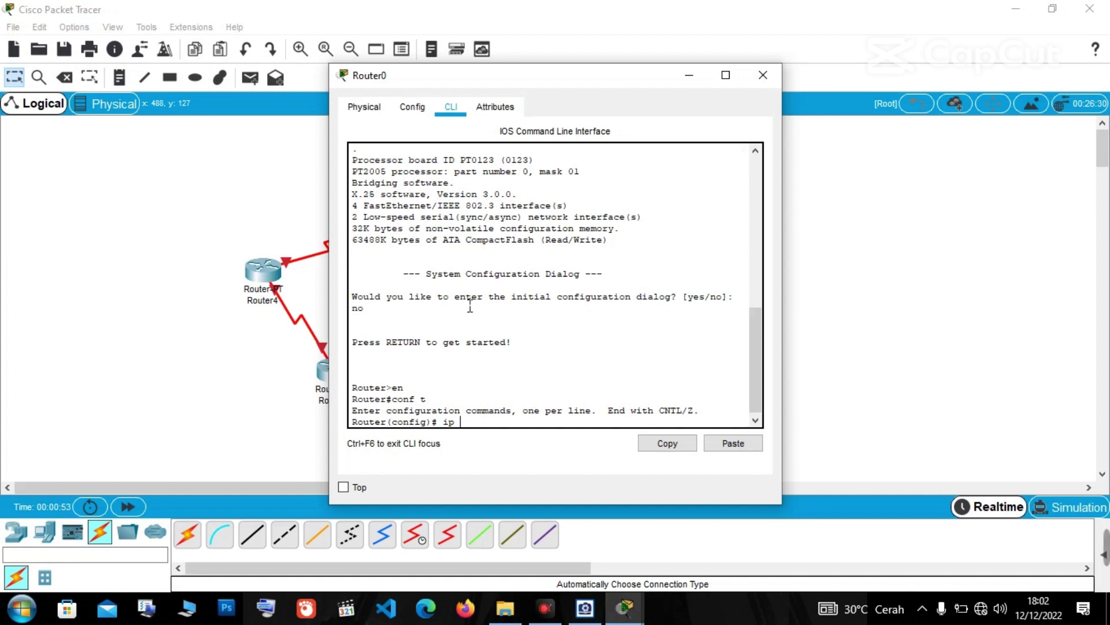
# Move Router0's window off the topology, check the port labels on its serial links, and return to its CLI.
pyautogui.moveTo(552, 77); pyautogui.dragTo(832, 76)
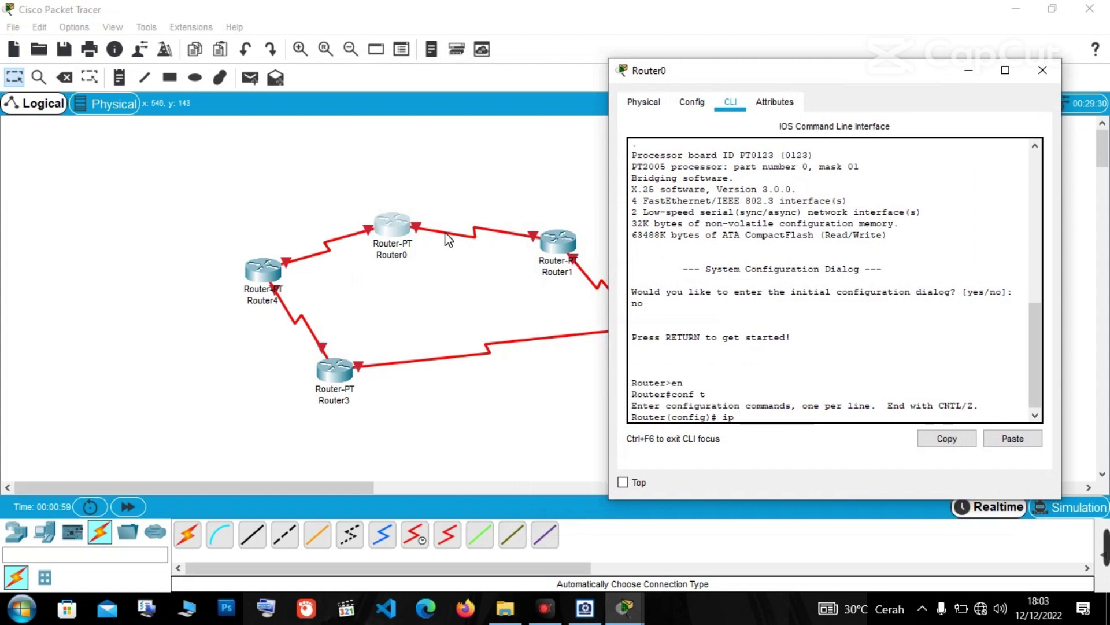
pyautogui.click(478, 237)
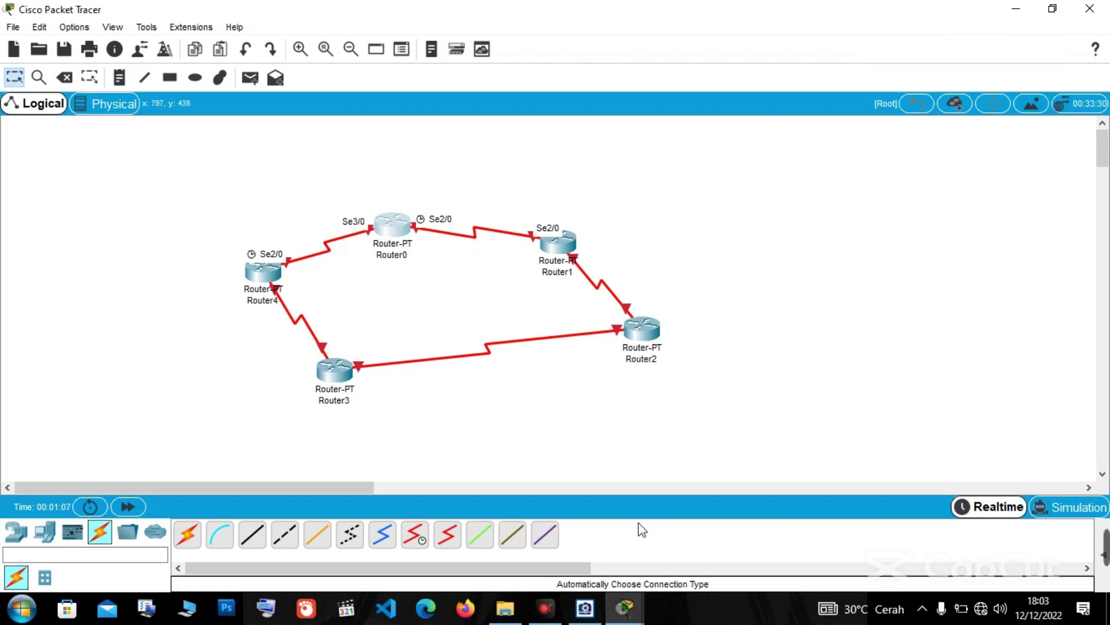
pyautogui.click(387, 234)
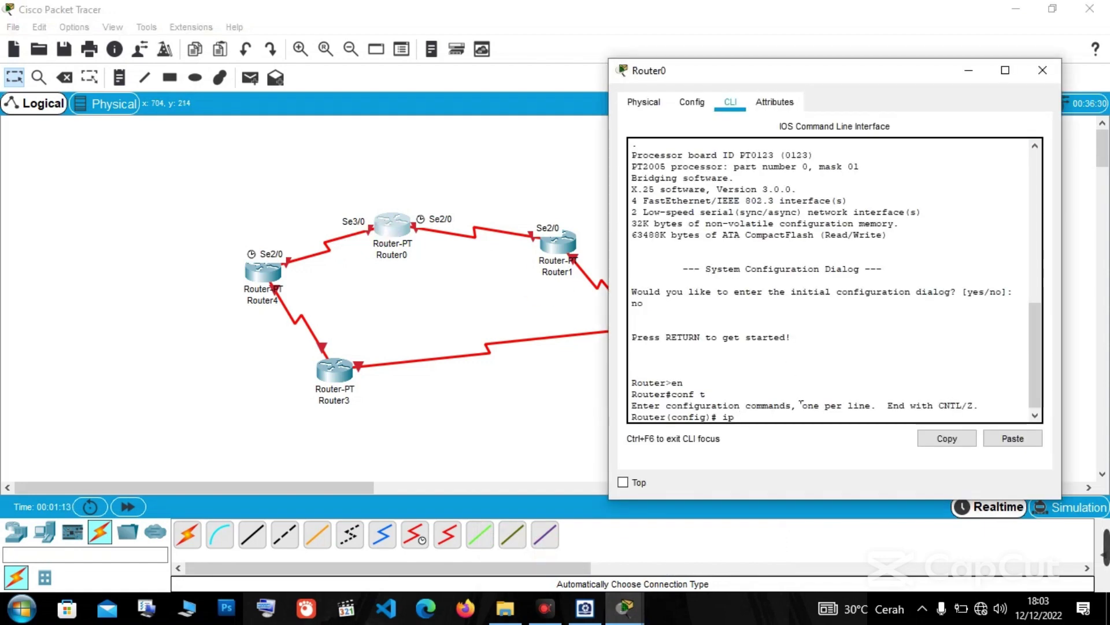
# Clear the partial ip command and enter interface configuration for se3/0 on Router0.
pyautogui.press('BackSpace')
pyautogui.press('BackSpace')
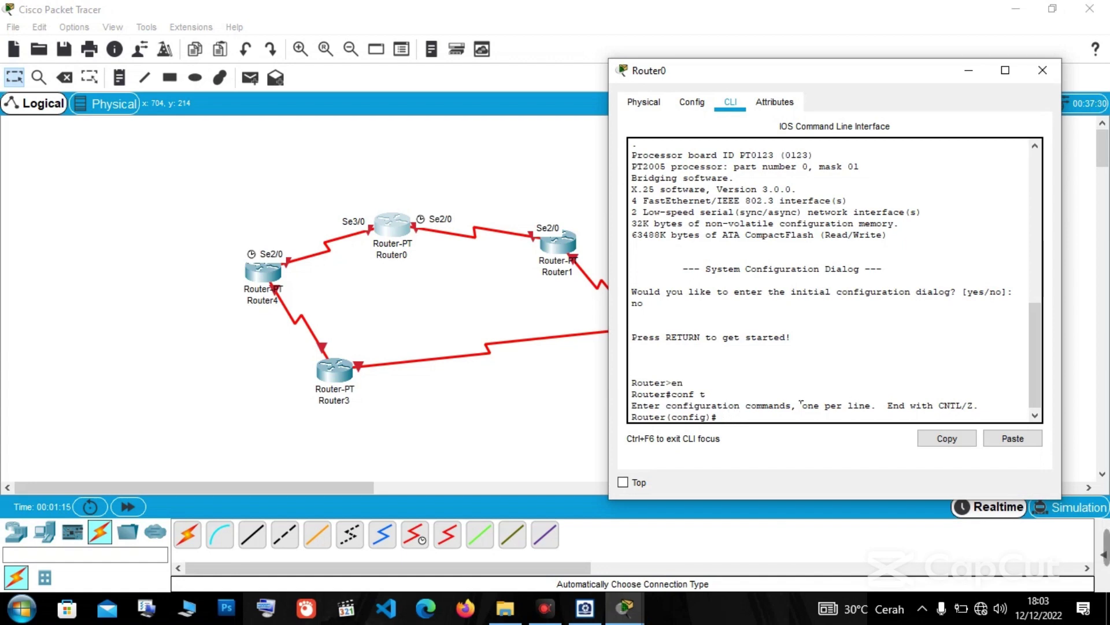
pyautogui.write('int se')
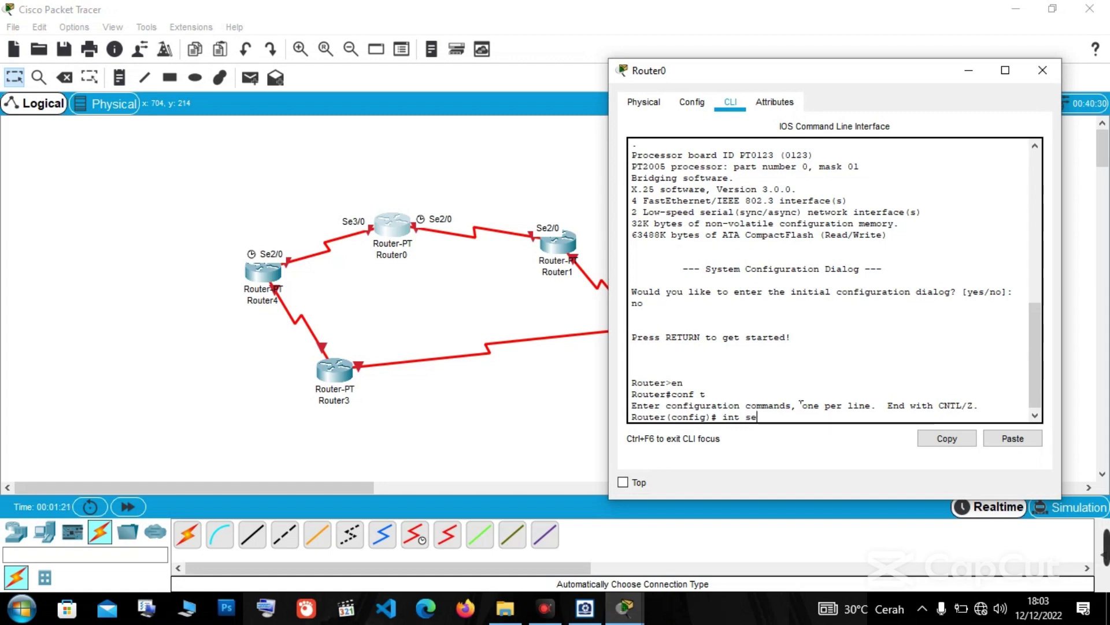
pyautogui.write('/')
pyautogui.write('3/')
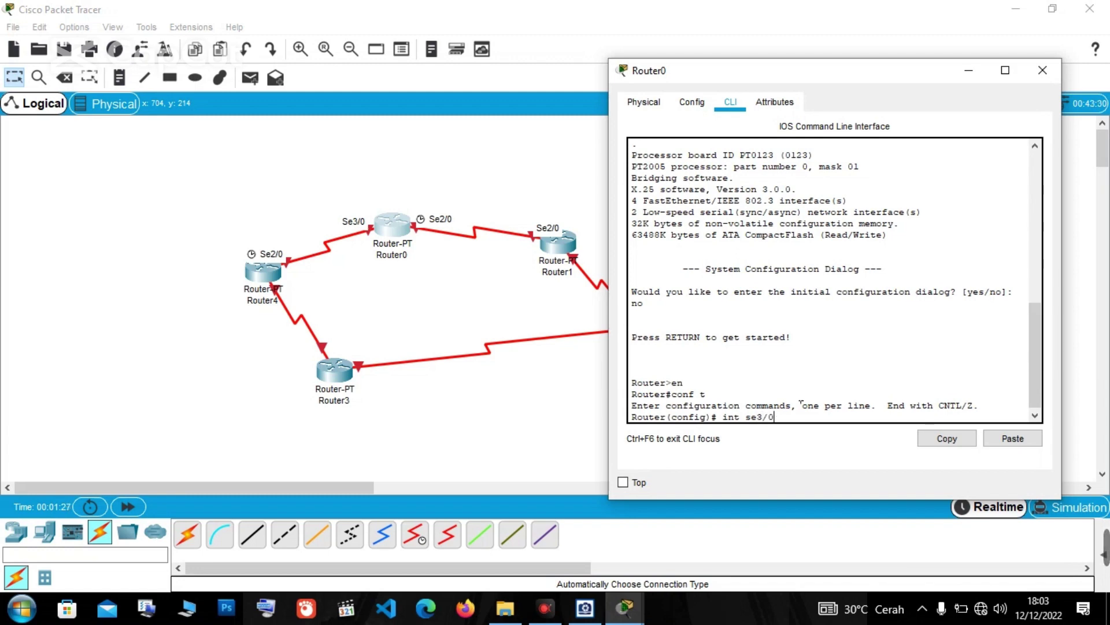
pyautogui.write('0')
pyautogui.press('Return')
# Assign IP address 192.168.5.2 with mask 255.255.255.0 to Router0's se3/0 and enable the interface with no sh.
pyautogui.write('ig-if)#i')
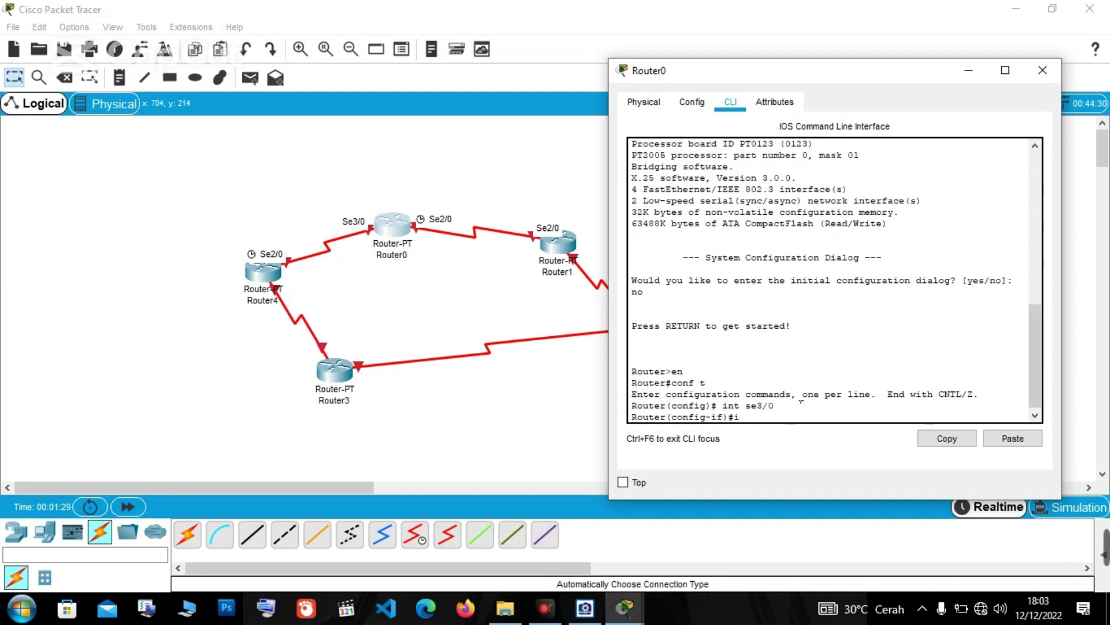
pyautogui.write('p add 192.168')
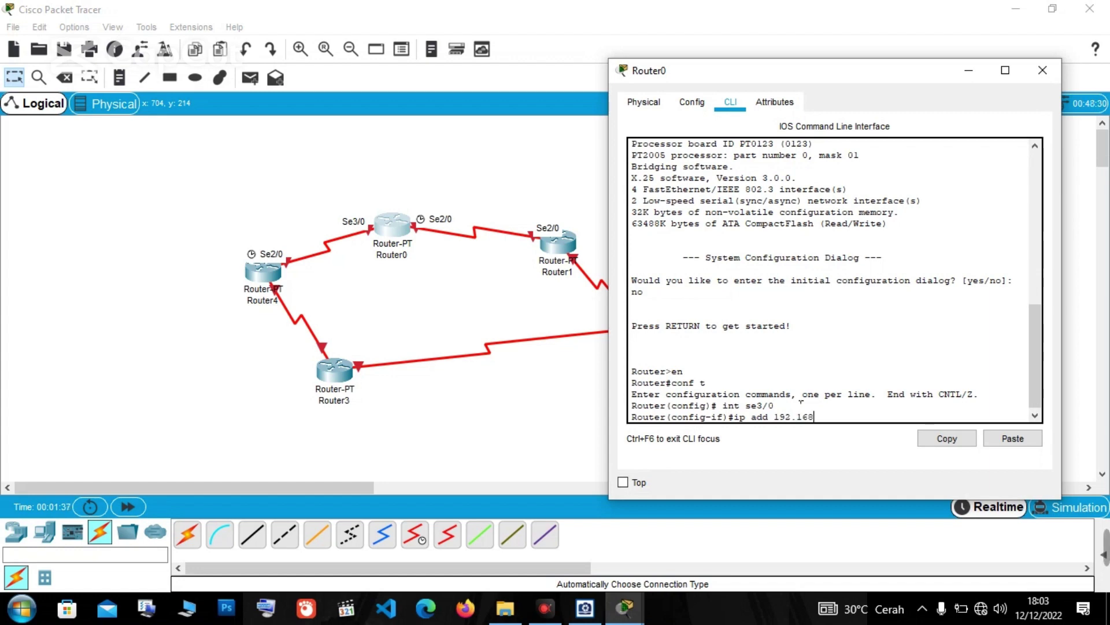
pyautogui.write('.5.2')
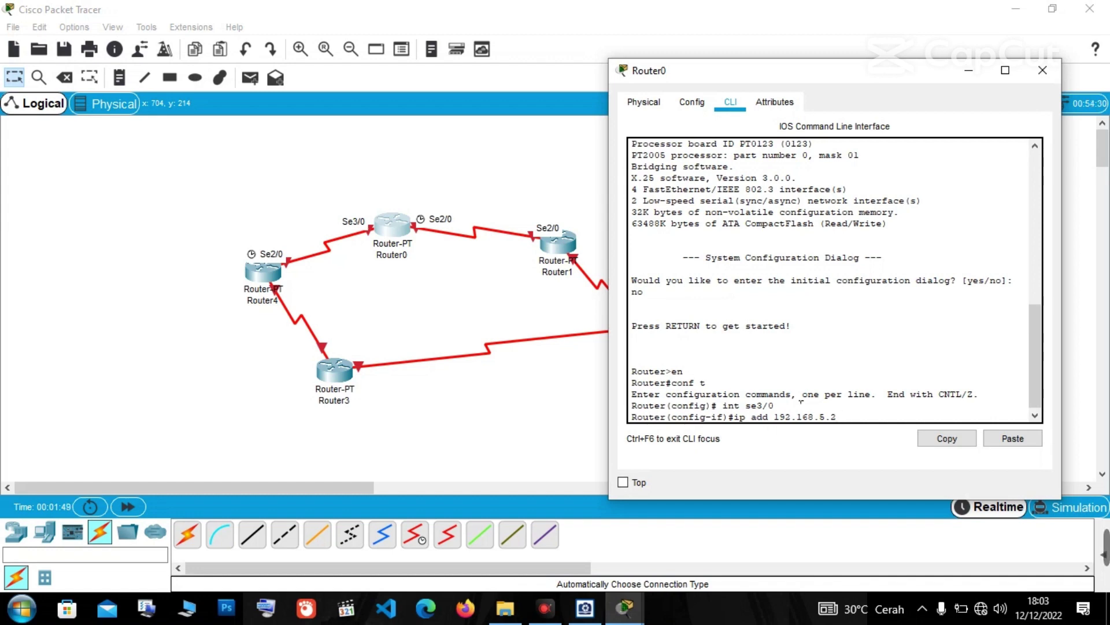
pyautogui.write('55.255.25')
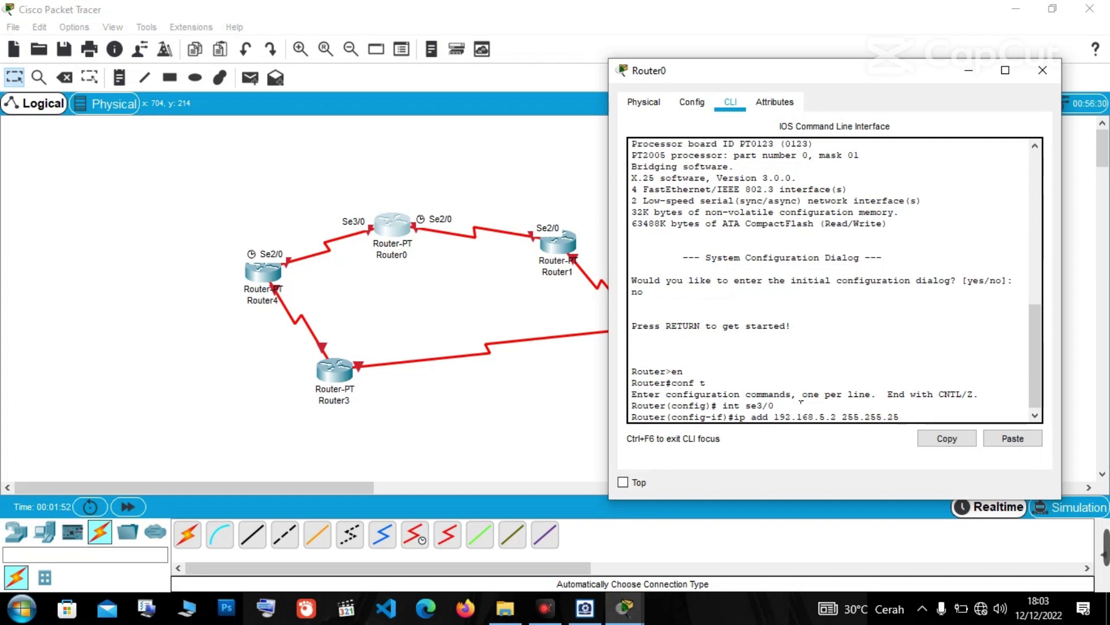
pyautogui.write('5.0')
pyautogui.press('Return')
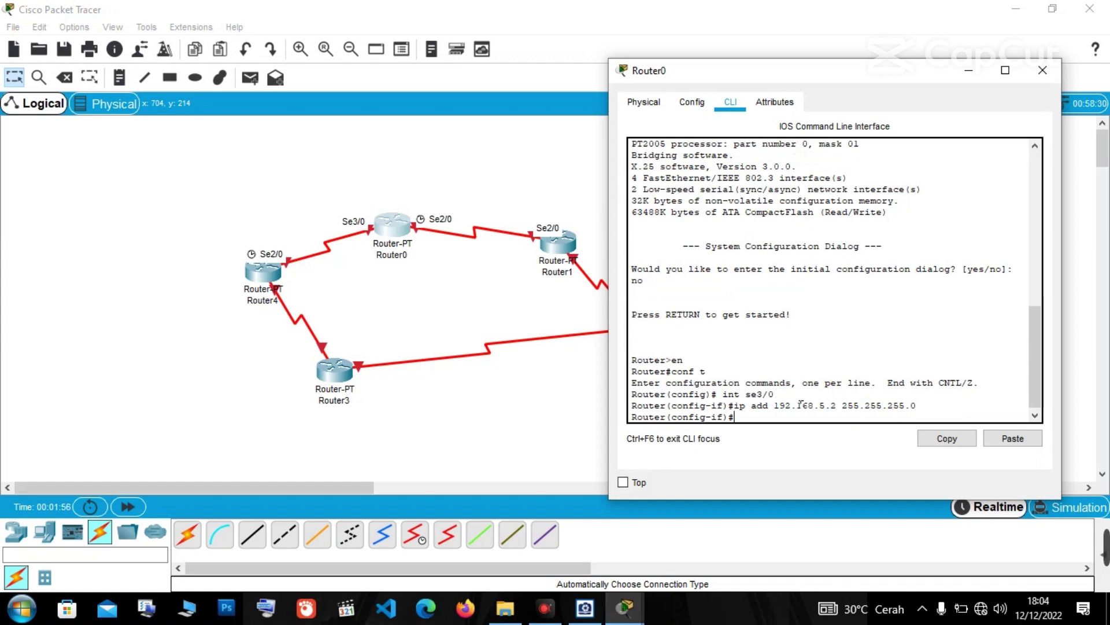
pyautogui.write('no sh')
pyautogui.press('Return')
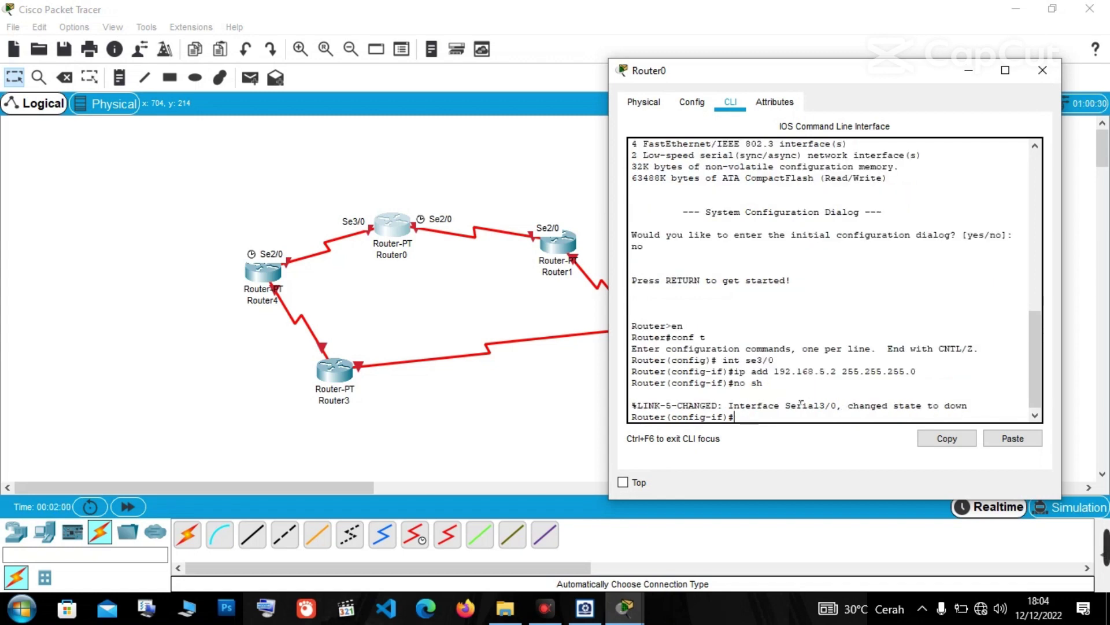
# Reuse the earlier interface command to switch Router0's configuration to int se2/0.
pyautogui.press('Up')
pyautogui.press('Up')
pyautogui.press('Up')
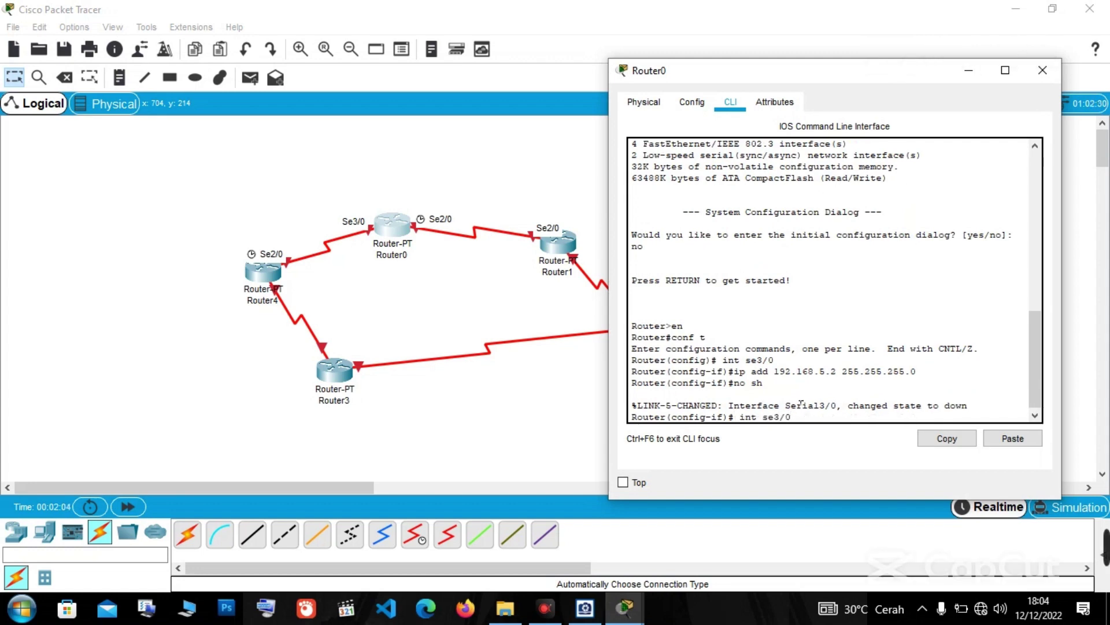
pyautogui.press('BackSpace')
pyautogui.write('2')
pyautogui.press('Return')
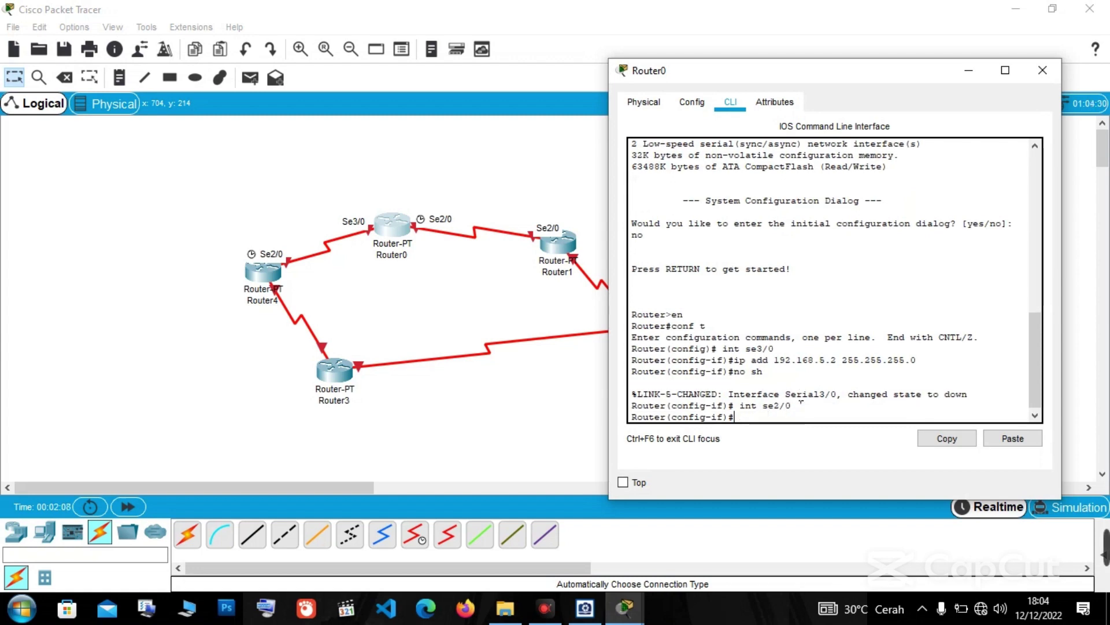
# Assign IP address 192.168.6.2 with mask 255.255.255.0 to Router0's se2/0 by editing the recalled address command.
pyautogui.press('Up')
pyautogui.press('Up')
pyautogui.press('Up')
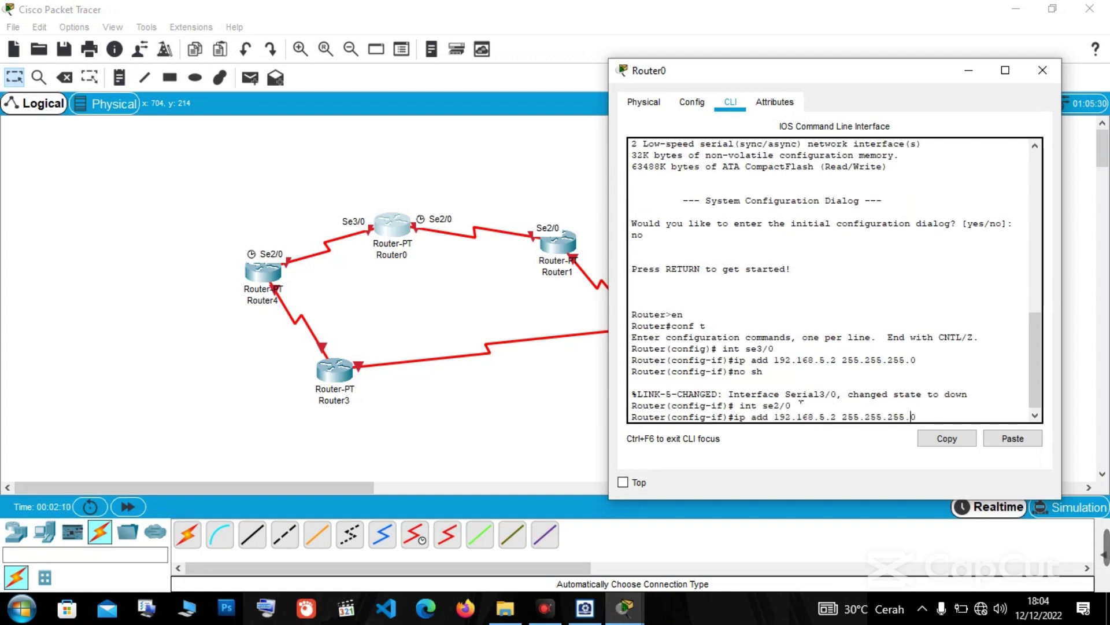
pyautogui.press('Left')
pyautogui.press('Left')
pyautogui.press('Left')
pyautogui.press('Left')
pyautogui.press('Left')
pyautogui.press('Left')
pyautogui.press('Left')
pyautogui.press('Left')
pyautogui.press('Left')
pyautogui.press('Left')
pyautogui.press('Left')
pyautogui.press('Left')
pyautogui.press('BackSpace')
pyautogui.write('6')
pyautogui.press('Right')
pyautogui.press('Right')
pyautogui.press('Right')
pyautogui.press('Return')
# Enable Router0's se2/0 interface with no sh and minimize the router's window.
pyautogui.press('Up')
pyautogui.press('Up')
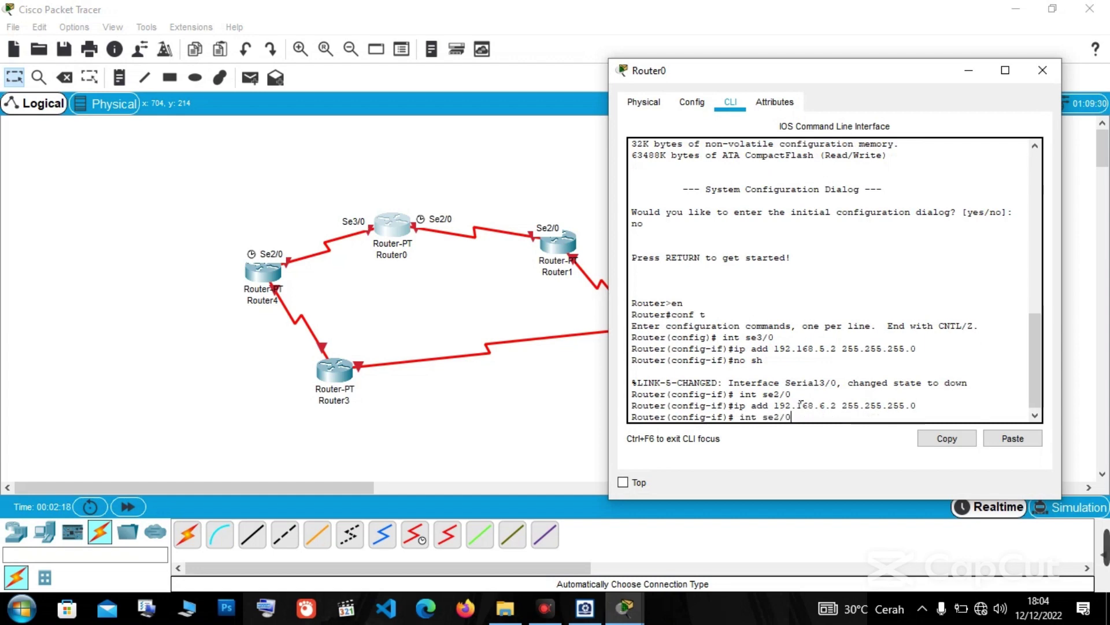
pyautogui.press('Up')
pyautogui.press('Return')
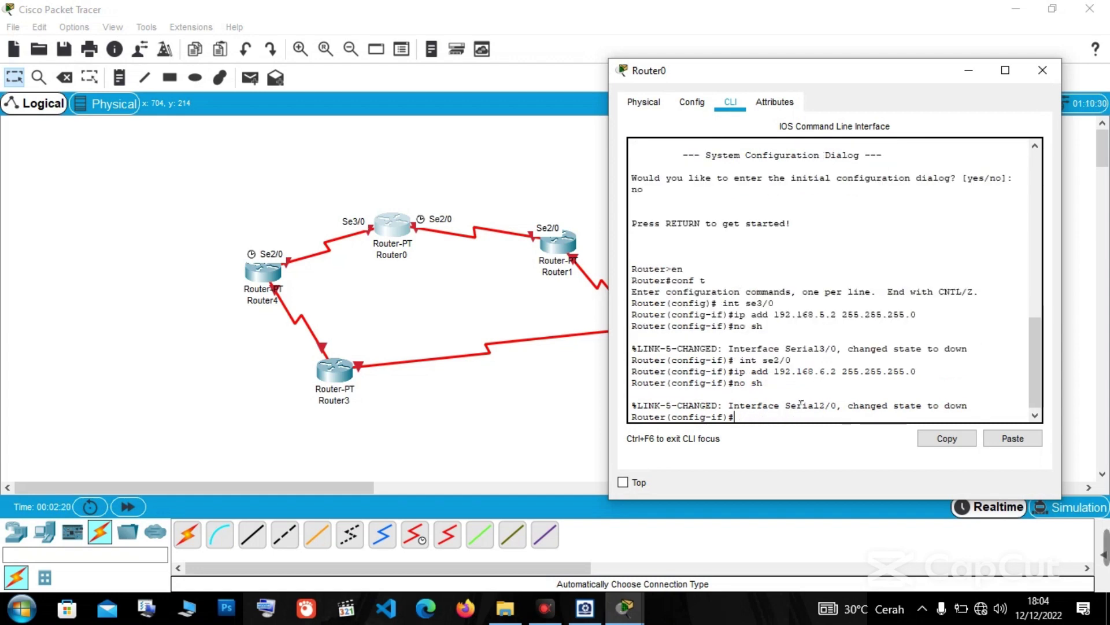
pyautogui.click(976, 74)
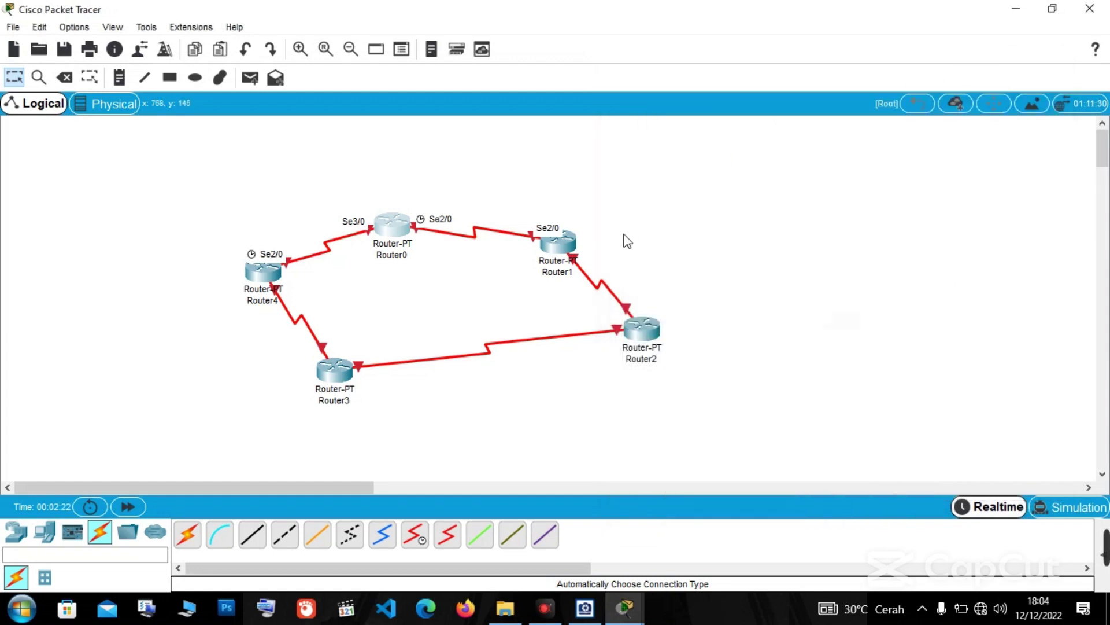
# Open Router1's command line, decline the initial configuration dialog, and enter global configuration mode with en and conf t.
pyautogui.click(572, 252)
pyautogui.click(808, 138)
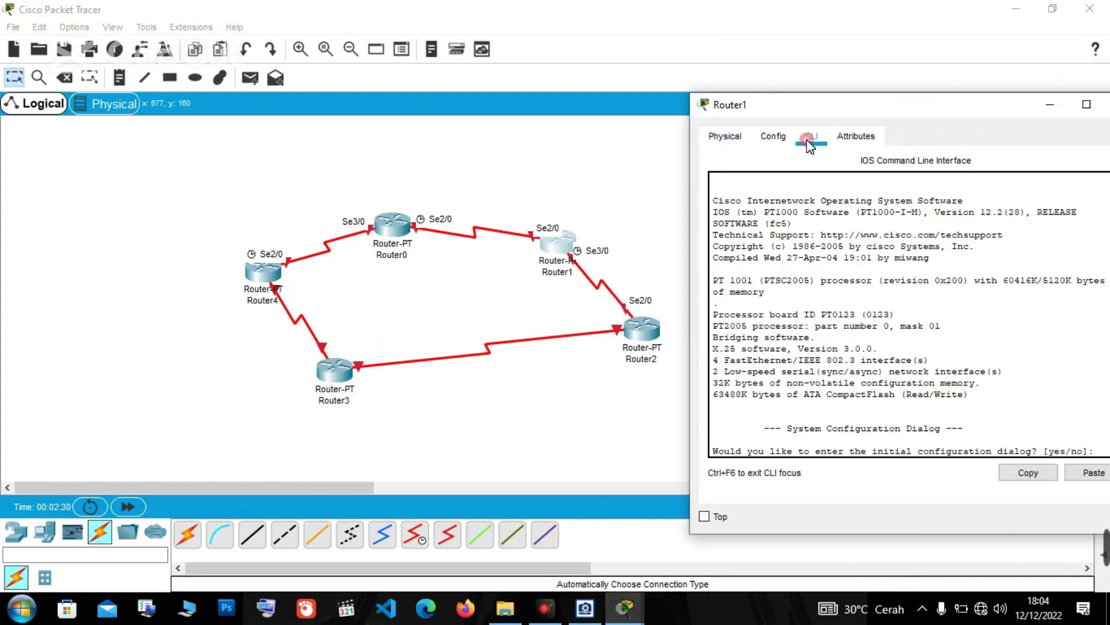
pyautogui.write('no')
pyautogui.press('Return')
pyautogui.press('Return')
pyautogui.write('en')
pyautogui.press('Return')
pyautogui.write('c')
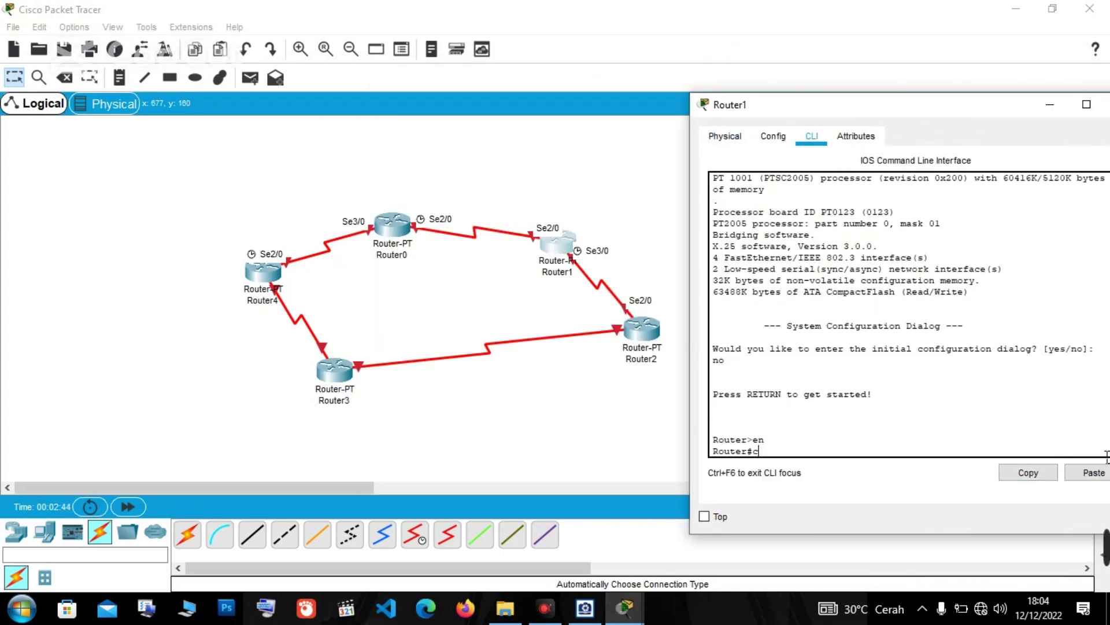
pyautogui.write('onf t')
pyautogui.press('Return')
# Select interface se2/0 on Router1 and try to assign it 192.268.7.2 with mask 255.255.255.0.
pyautogui.write('int se2/0')
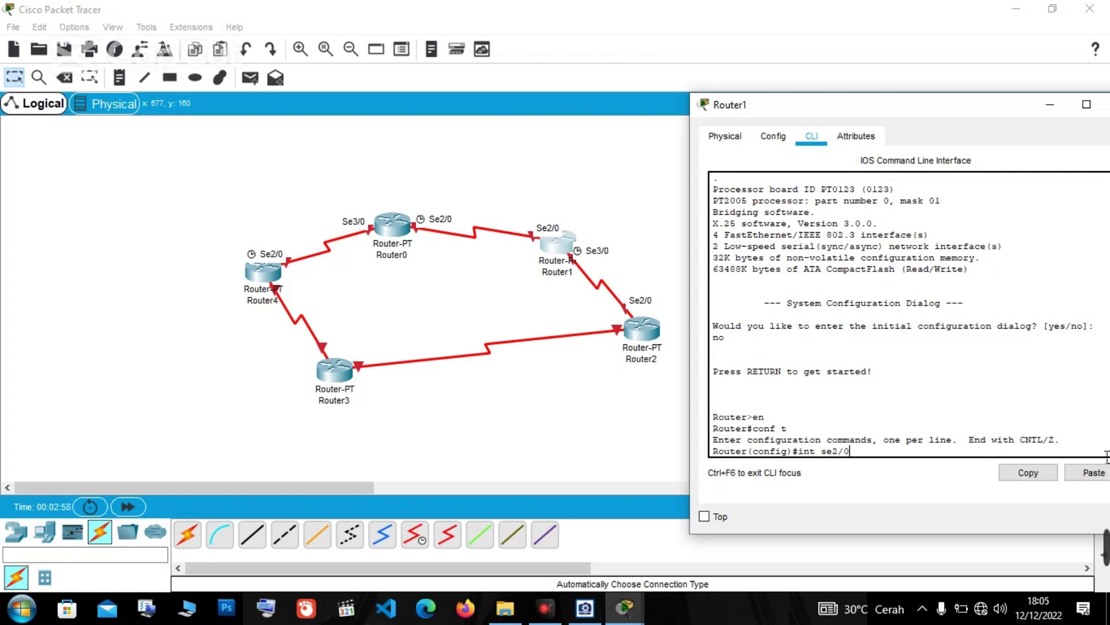
pyautogui.press('Return')
pyautogui.write('ip add 192.268.7.')
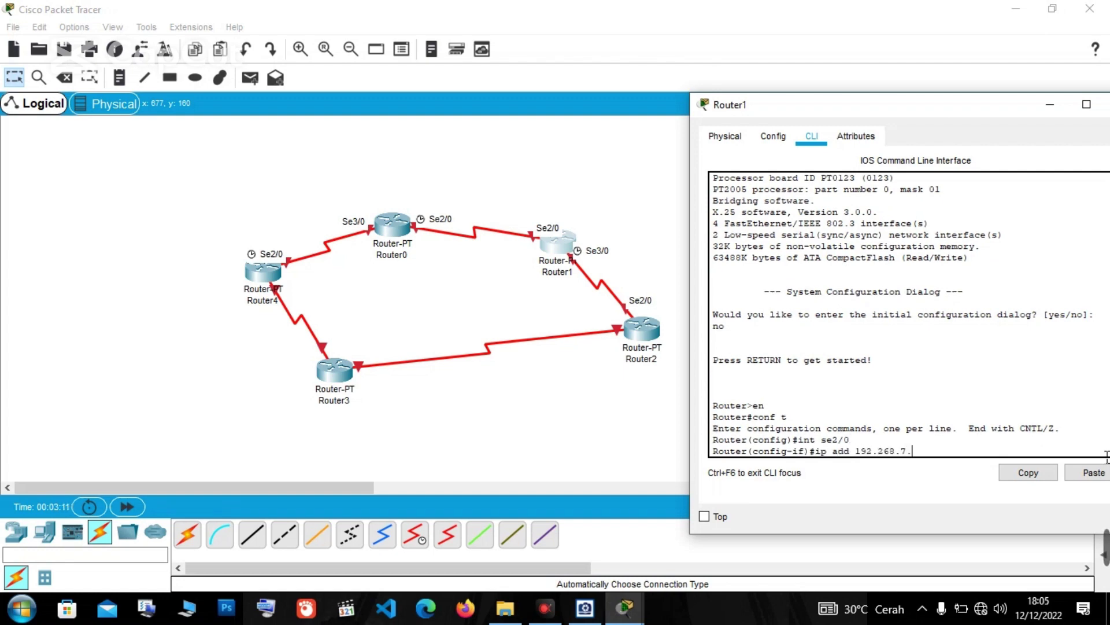
pyautogui.write('2 255.255.255.0')
pyautogui.press('Return')
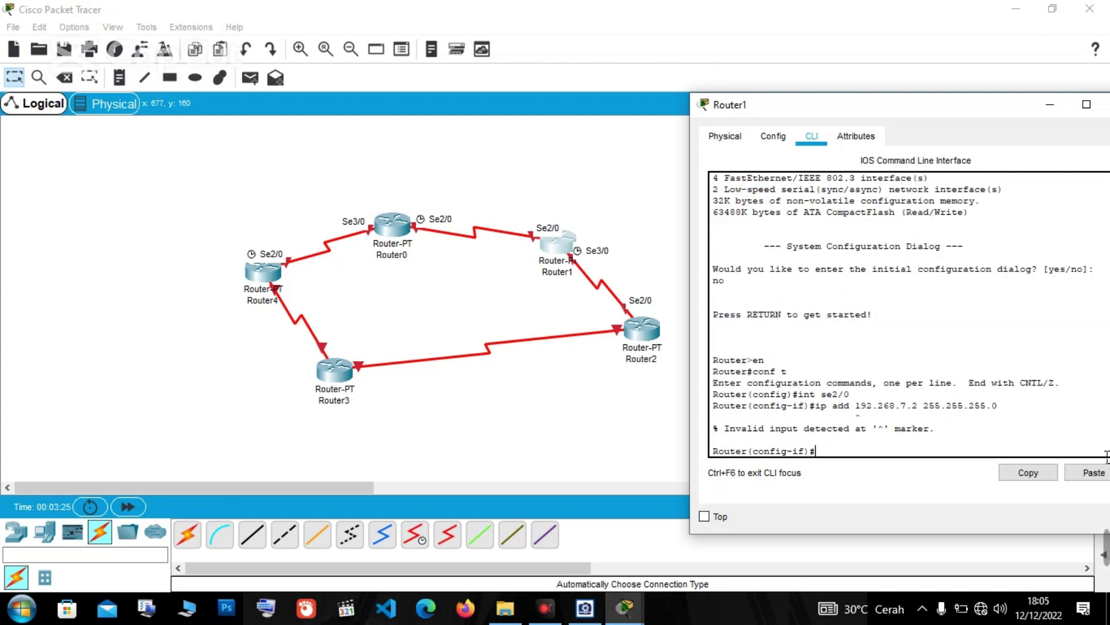
# Correct the recalled address command to 192.168.7.2 with mask 255.255.255.0 and enable Router1's se2/0 with no sh.
pyautogui.press('Up')
pyautogui.press('Left')
pyautogui.press('Left')
pyautogui.press('Left')
pyautogui.press('Left')
pyautogui.press('Left')
pyautogui.press('Left')
pyautogui.press('Left')
pyautogui.press('Left')
pyautogui.press('Left')
pyautogui.press('Left')
pyautogui.press('Left')
pyautogui.press('Left')
pyautogui.press('Left')
pyautogui.press('Left')
pyautogui.press('Left')
pyautogui.press('Left')
pyautogui.press('Left')
pyautogui.press('Left')
pyautogui.press('Left')
pyautogui.press('Left')
pyautogui.press('BackSpace')
pyautogui.write('1')
pyautogui.press('Return')
pyautogui.write('no sh')
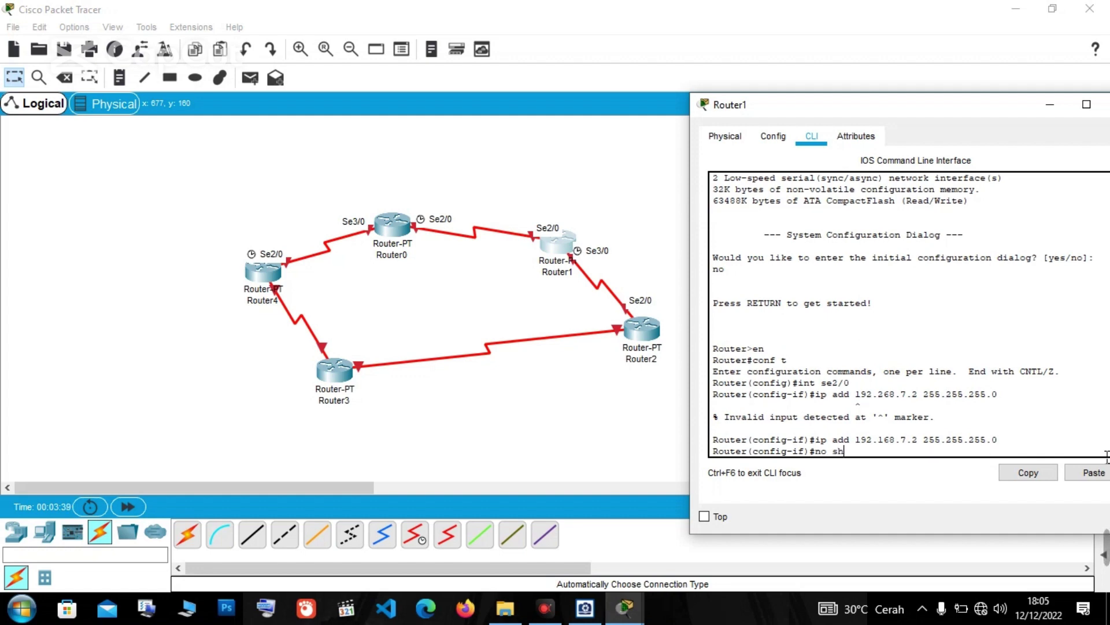
pyautogui.press('Return')
# Switch Router1's configuration to int se3/0 by editing the recalled interface command.
pyautogui.write('int se2/0')
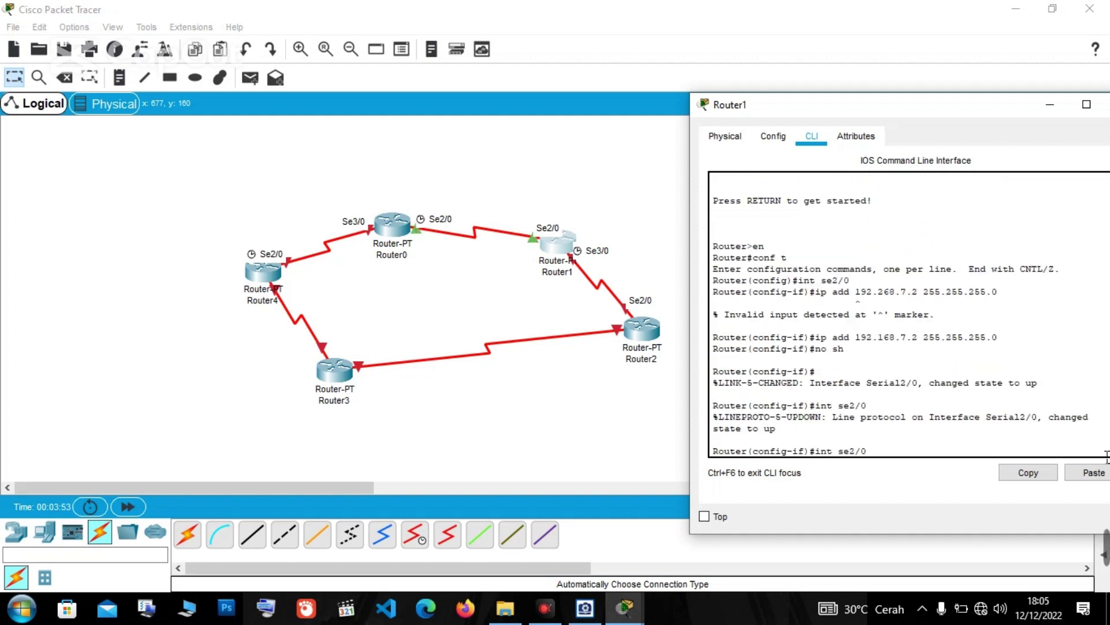
pyautogui.press('Up')
pyautogui.press('Up')
pyautogui.press('Up')
pyautogui.press('Up')
pyautogui.press('BackSpace')
pyautogui.press('BackSpace')
pyautogui.press('BackSpace')
pyautogui.write('3/0')
pyautogui.press('Return')
# Reuse the earlier IP address command for Router1's se3/0 and minimize the router's window.
pyautogui.press('Up')
pyautogui.press('Up')
pyautogui.press('Up')
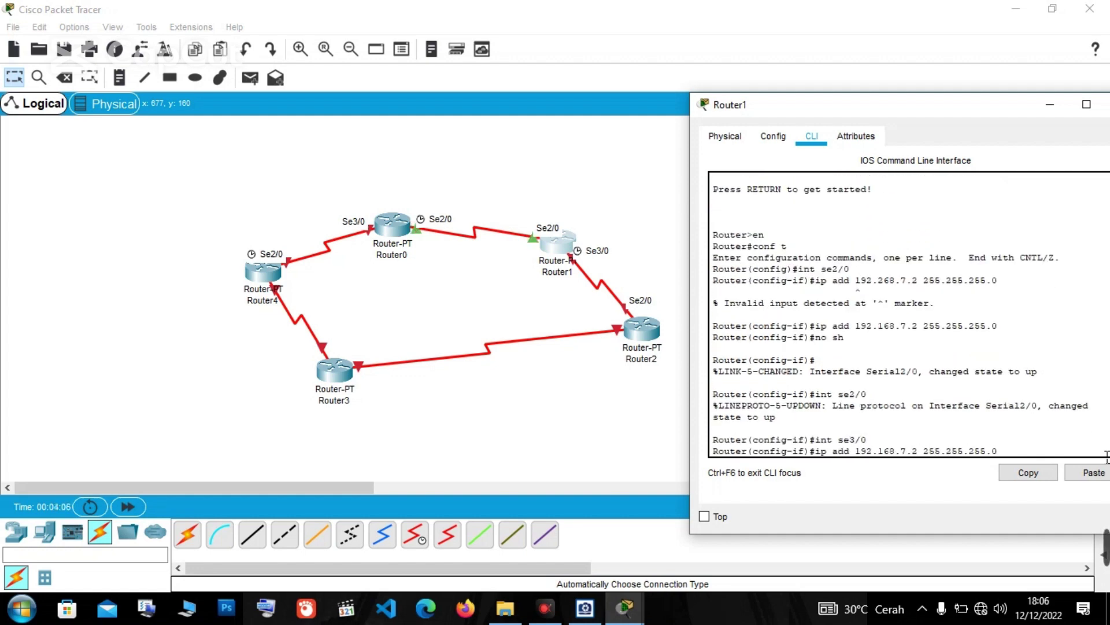
pyautogui.press('Return')
pyautogui.click(1050, 105)
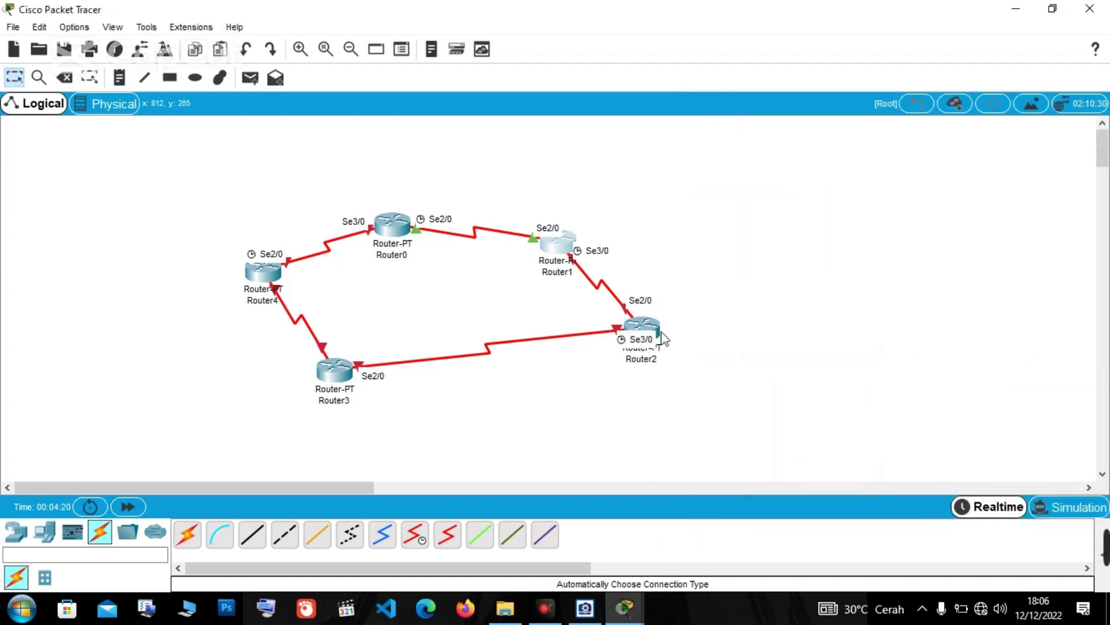
# Open Router2's command line, decline the initial configuration dialog, and enter global configuration mode with en and conf t.
pyautogui.click(662, 338)
pyautogui.click(845, 120)
pyautogui.moveTo(867, 99); pyautogui.dragTo(745, 63)
pyautogui.write('no')
pyautogui.press('Return')
pyautogui.press('Return')
pyautogui.write('en')
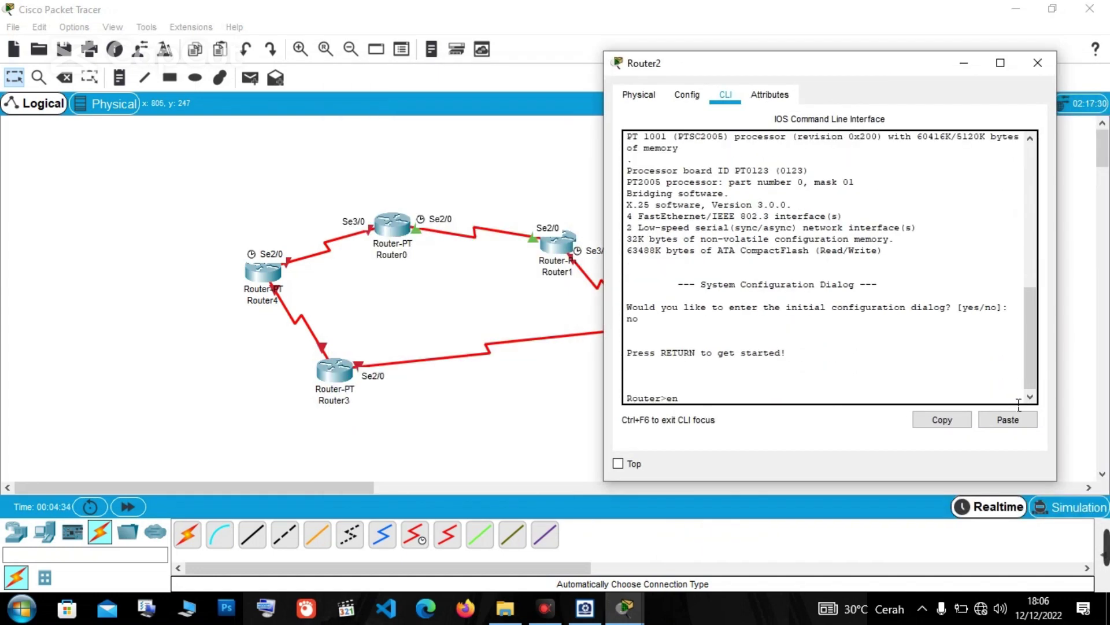
pyautogui.press('Return')
pyautogui.write('conf t')
pyautogui.press('Return')
# Assign IP address 192.168.9.2 with mask 255.255.255.0 to Router2's se2/0 and enable the interface with no sh.
pyautogui.write('int se2/0')
pyautogui.press('Return')
pyautogui.write('ip add 1')
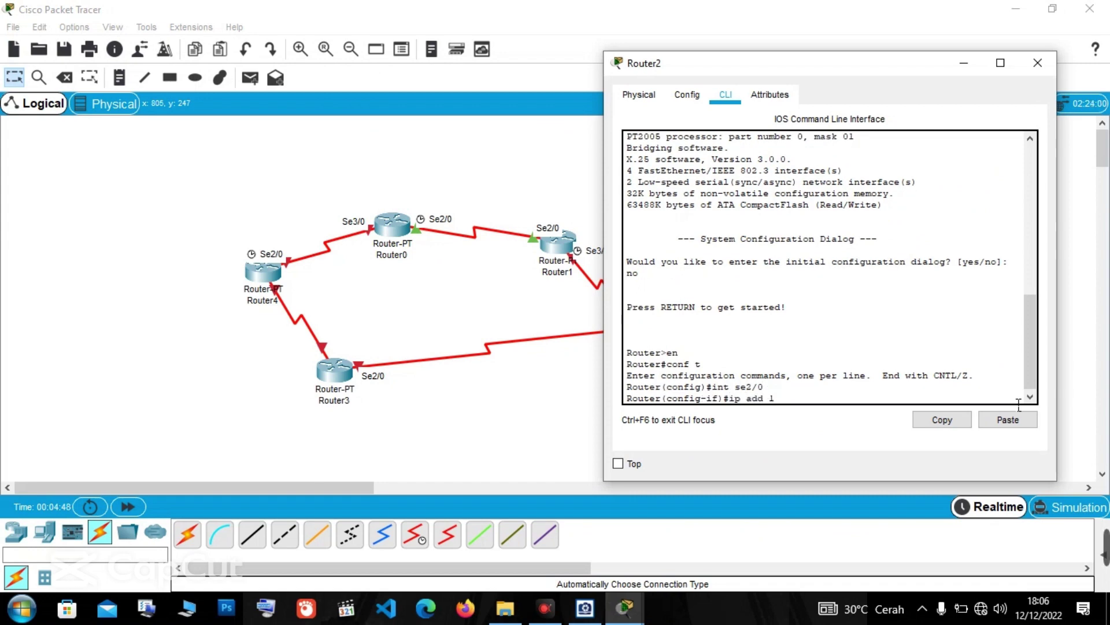
pyautogui.write('92.168.9.2 255.255.255.0')
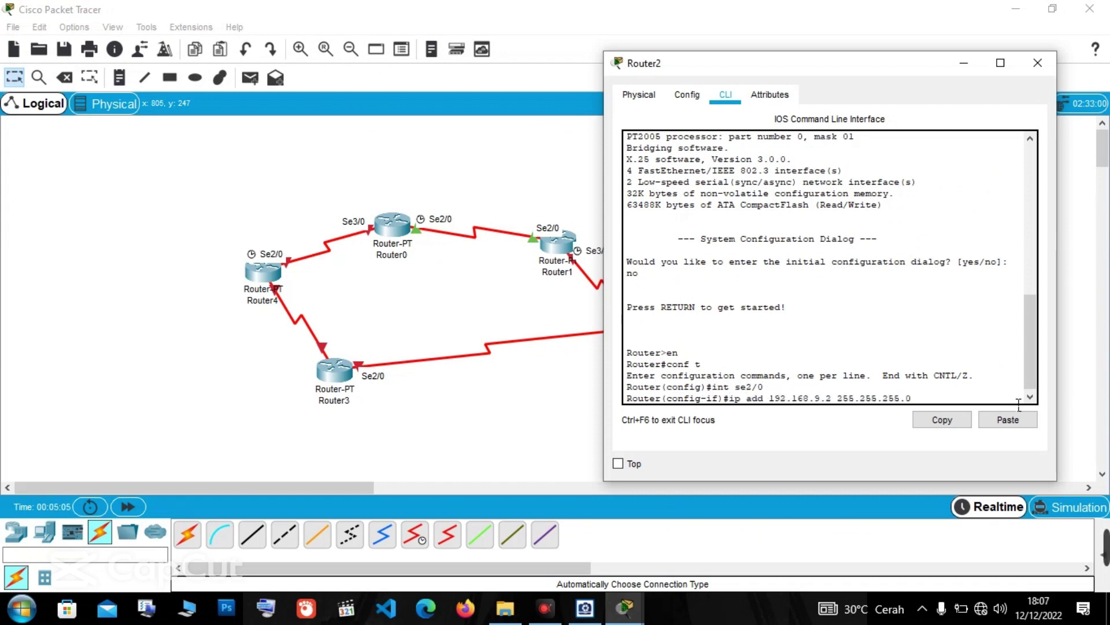
pyautogui.press('Return')
pyautogui.write('no sh')
pyautogui.press('Return')
# Assign IP address 192.168.10.2 with mask 255.255.255.0 to Router2's se3/0 and enable the interface with no sh.
pyautogui.write('int se3/0')
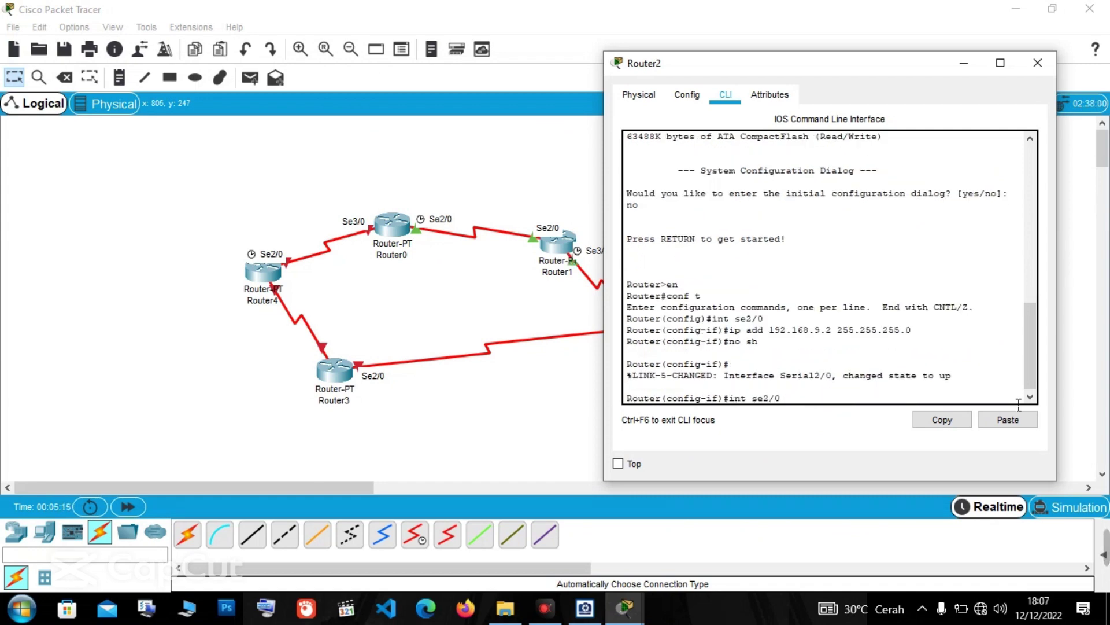
pyautogui.press('Return')
pyautogui.write('int se3/0')
pyautogui.press('Return')
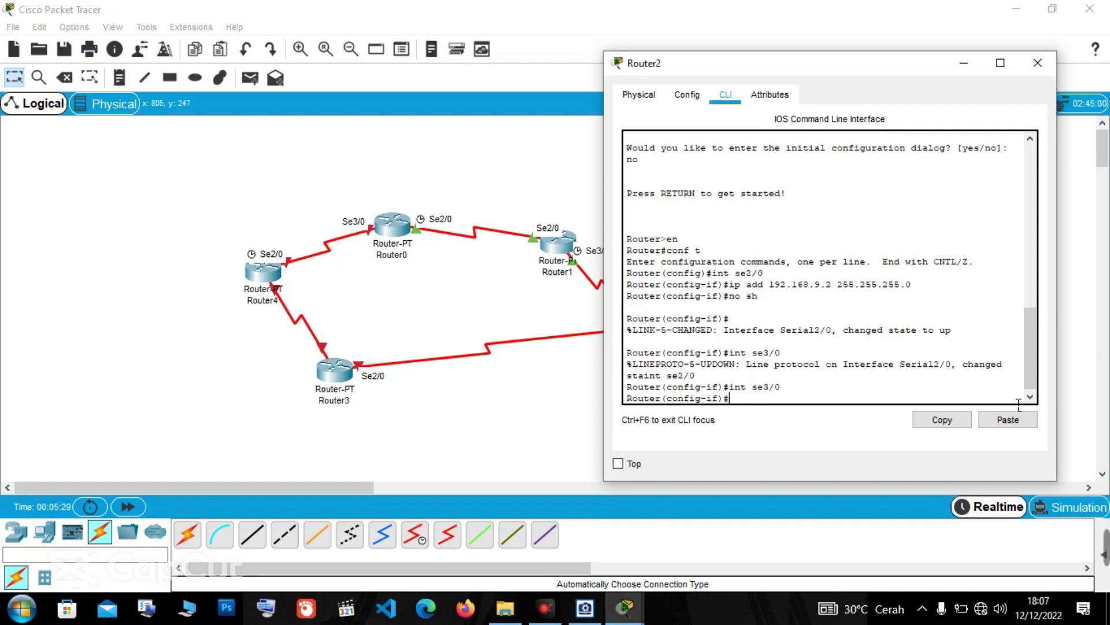
pyautogui.write('ip add 192.168.10.2 255.255.255.0')
pyautogui.press('Return')
pyautogui.write('no sh')
pyautogui.press('Return')
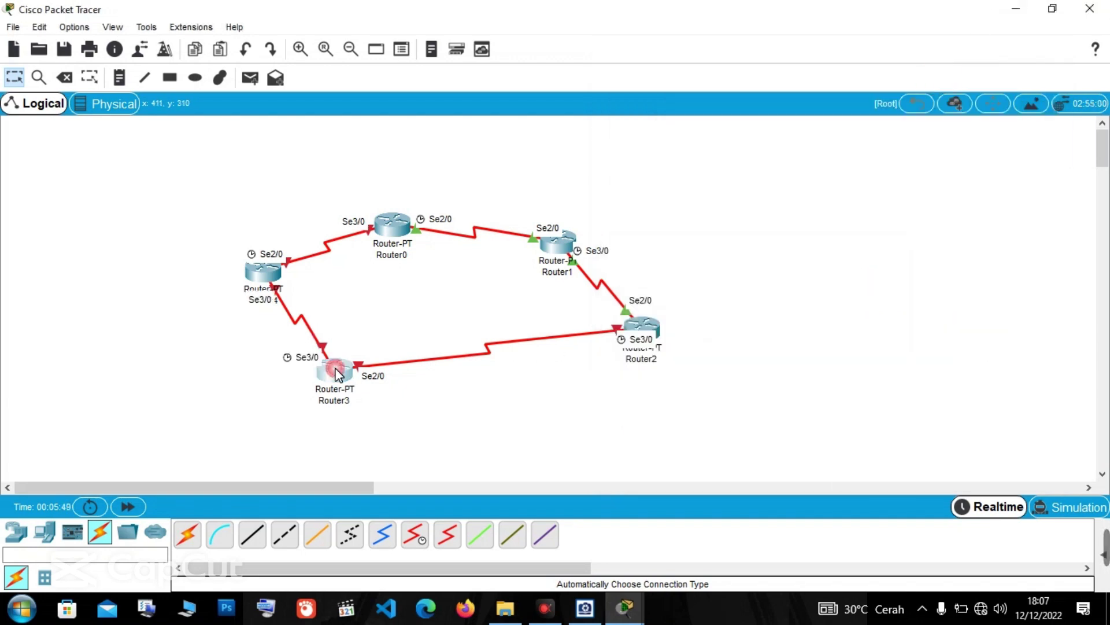
# Open Router3's command line, decline the initial configuration dialog, and enter global configuration mode with en and conf t.
pyautogui.click(338, 375)
pyautogui.write('no')
pyautogui.press('Return')
pyautogui.press('Return')
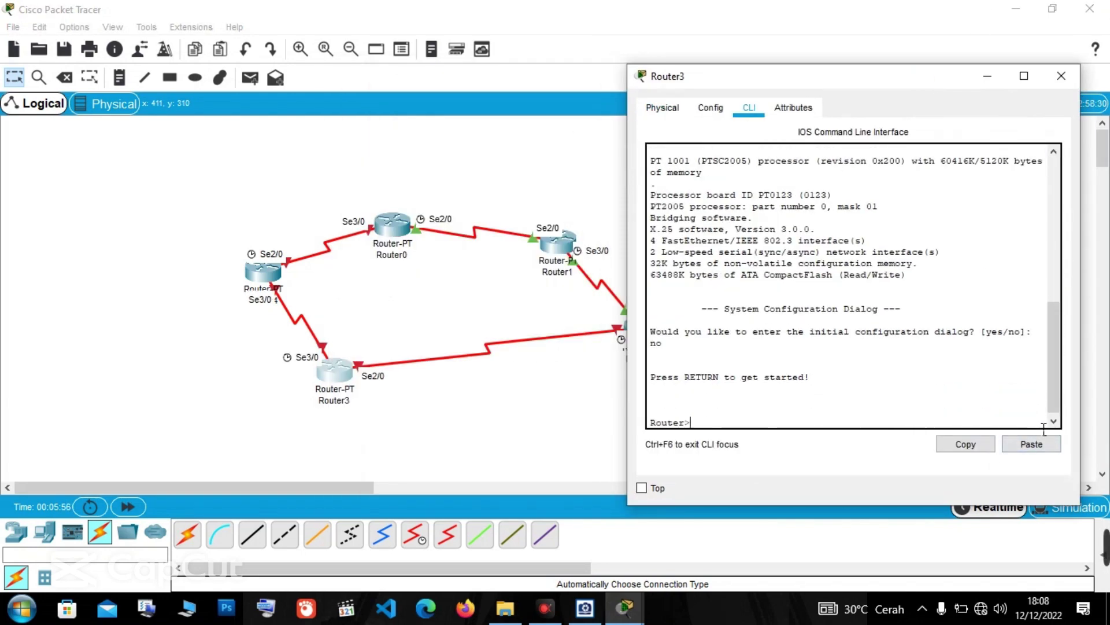
pyautogui.write('en')
pyautogui.press('Return')
pyautogui.write('conf t')
pyautogui.press('Return')
# Assign IP address 192.168.11.2 with mask 255.255.255.0 to Router3's se2/0 and enable the interface with no sh.
pyautogui.write('int se2/0')
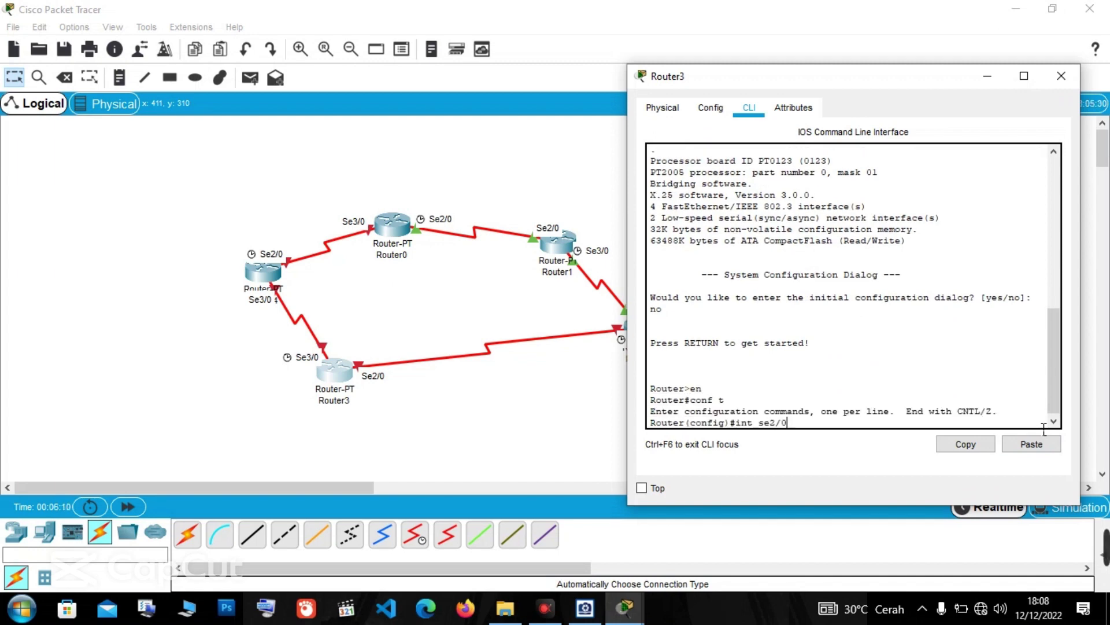
pyautogui.press('Return')
pyautogui.write('ip add 192.168.11.2 255.255.255.0')
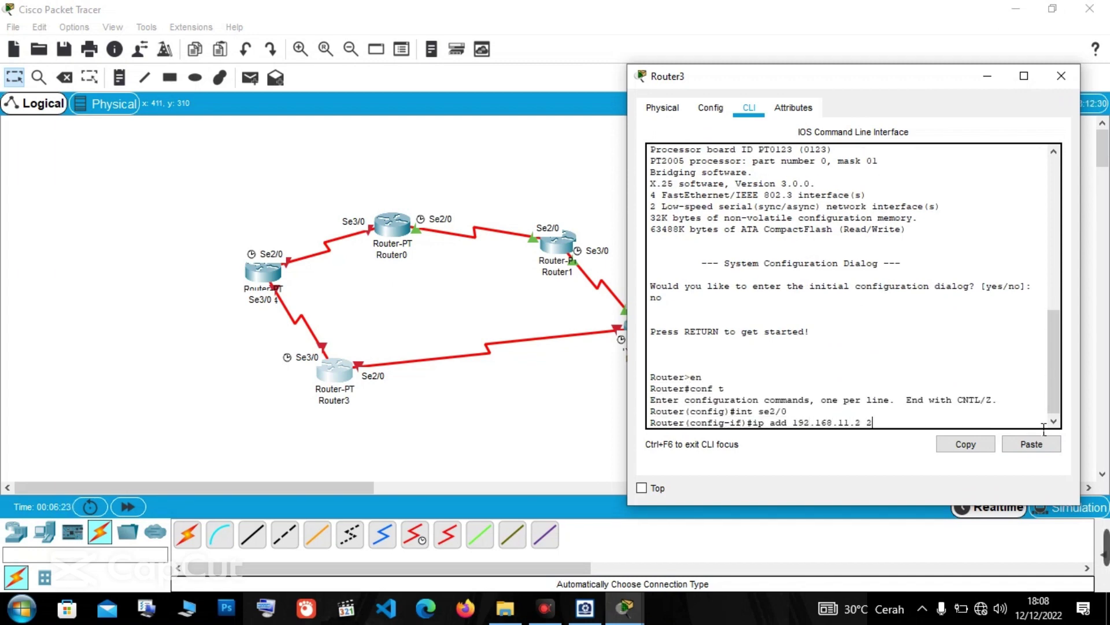
pyautogui.press('Return')
pyautogui.write('no sh')
pyautogui.press('Return')
pyautogui.write('int se/0')
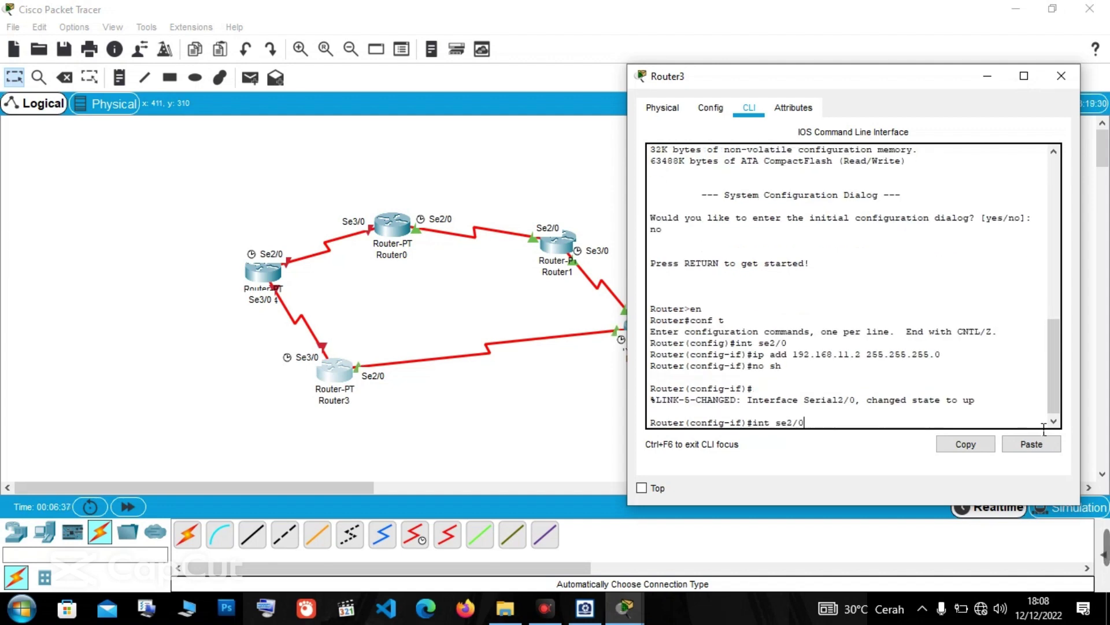
pyautogui.press('Return')
pyautogui.write('no sh')
pyautogui.press('BackSpace')
pyautogui.press('BackSpace')
pyautogui.press('BackSpace')
pyautogui.press('BackSpace')
pyautogui.press('BackSpace')
# Assign IP address 192.168.12.2 with mask 255.255.255.0 to Router3's se3/0 and enable the interface with no sh.
pyautogui.write('int se3/0')
pyautogui.press('Return')
pyautogui.write('ip add 192.168.12.2 255.255.255.0')
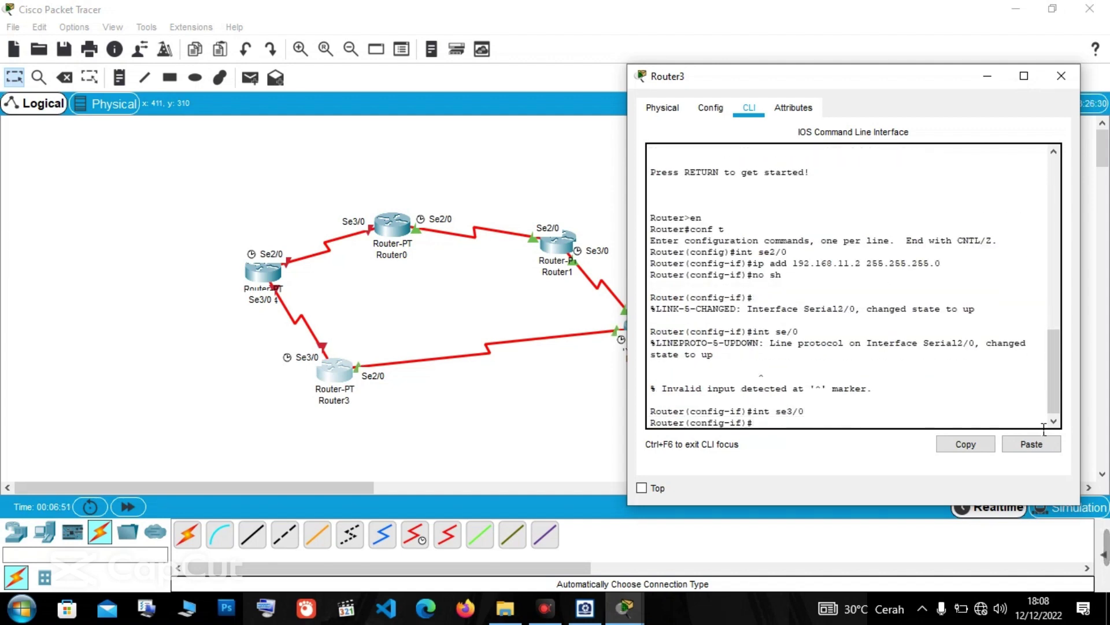
pyautogui.press('Return')
pyautogui.write('no sh')
pyautogui.press('Return')
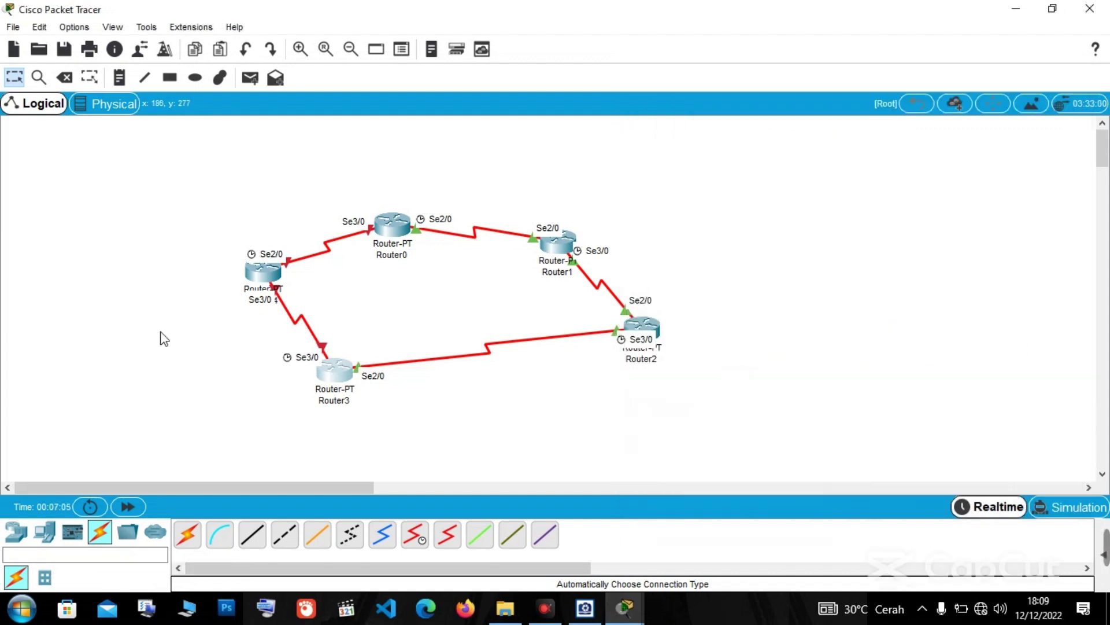
# Open Router4's command line, decline the initial configuration dialog, and enter global configuration mode with en and conf t.
pyautogui.click(640, 330)
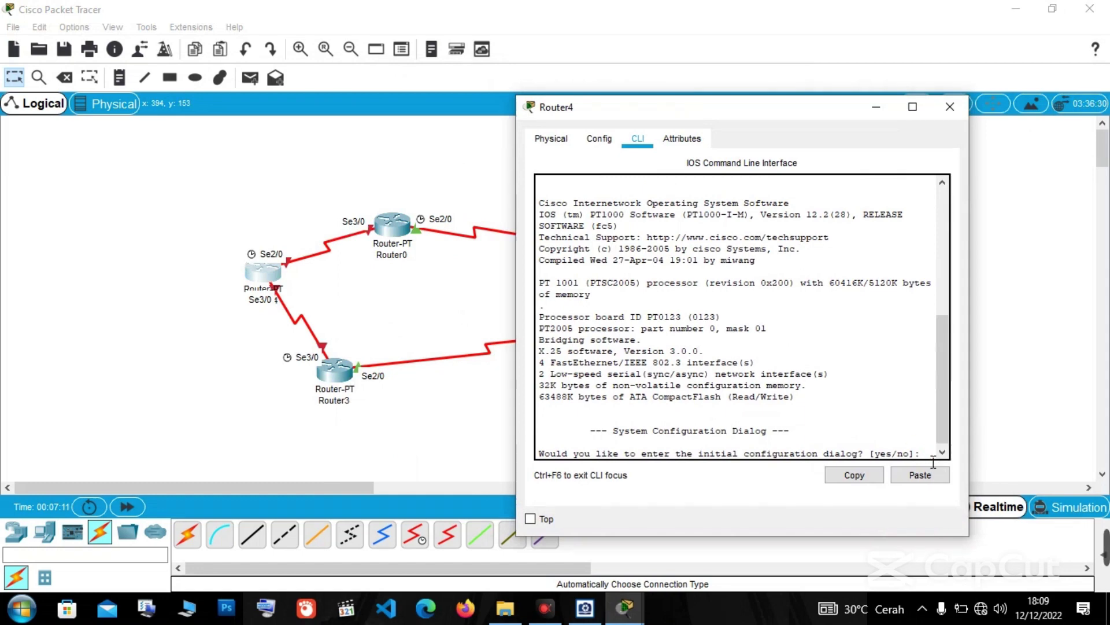
pyautogui.write('no')
pyautogui.press('Return')
pyautogui.press('Return')
pyautogui.write('en')
pyautogui.press('Return')
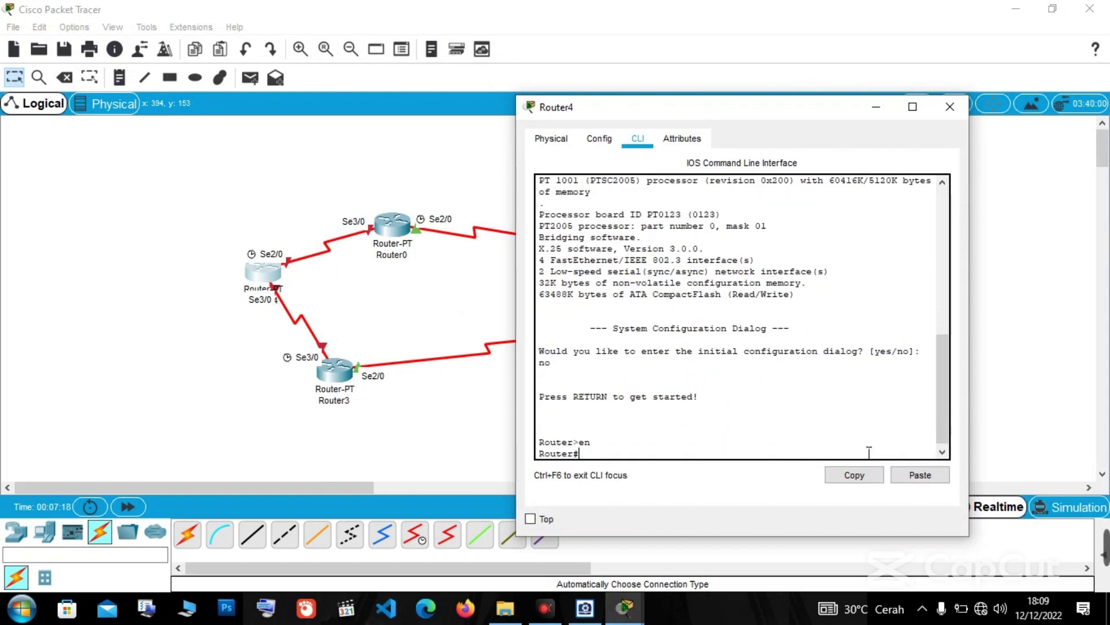
pyautogui.write('conf t')
pyautogui.press('Return')
# Assign IP address 192.168.13.2 with mask 255.255.255.0 to Router4's se3/0 and enable the interface with no sh.
pyautogui.write('int se3/0')
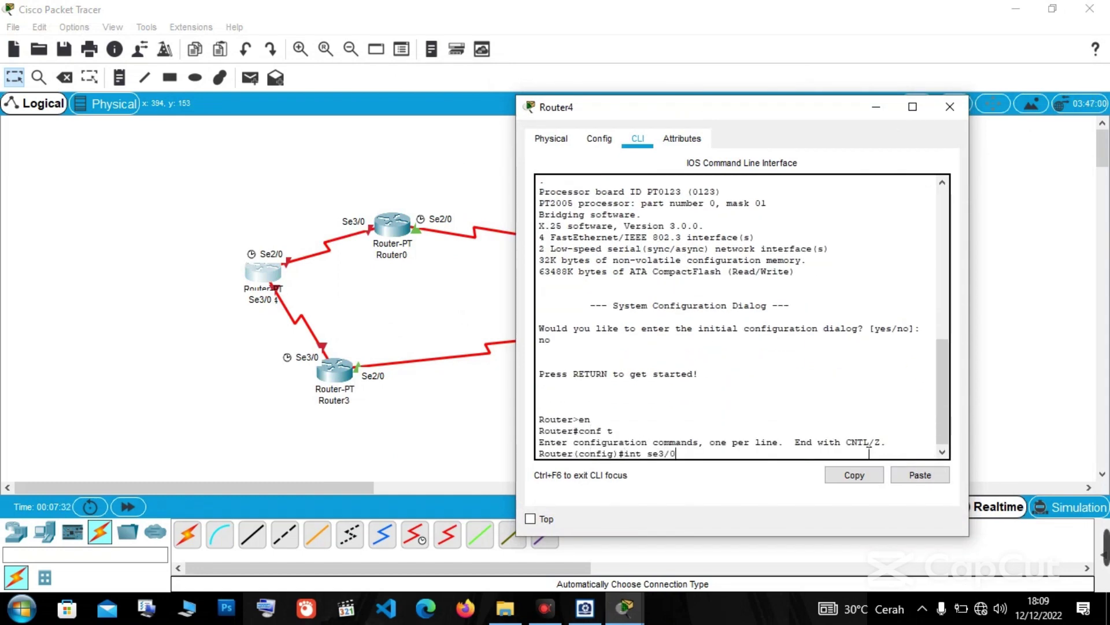
pyautogui.press('Return')
pyautogui.write('ip add 192.16')
pyautogui.write('8.13.2 255.255.255.0')
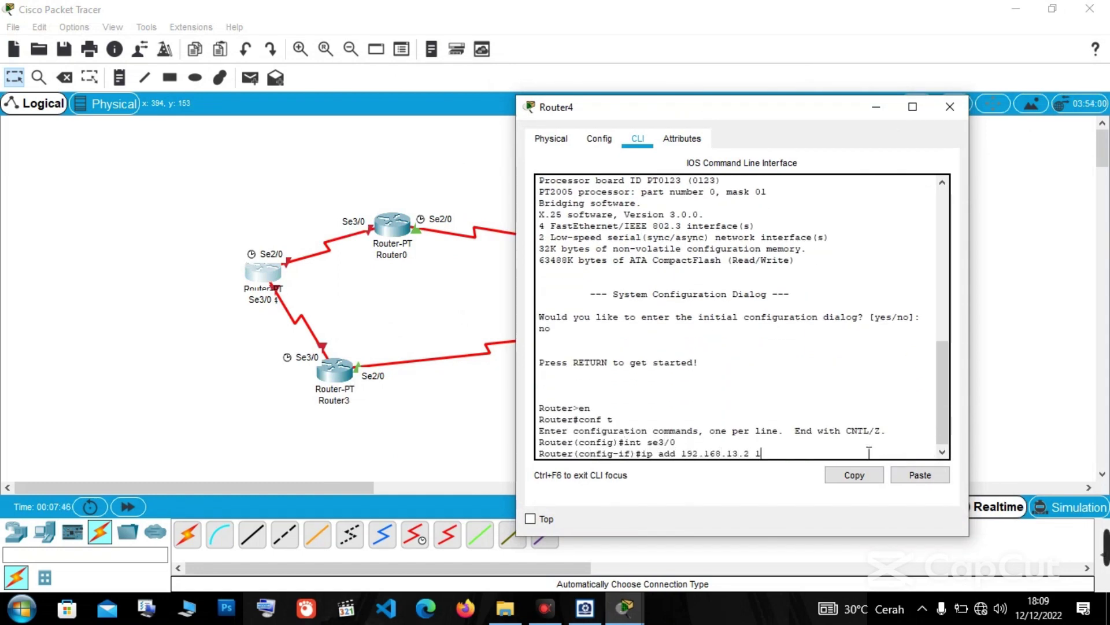
pyautogui.press('Return')
pyautogui.write('no sh')
pyautogui.press('Return')
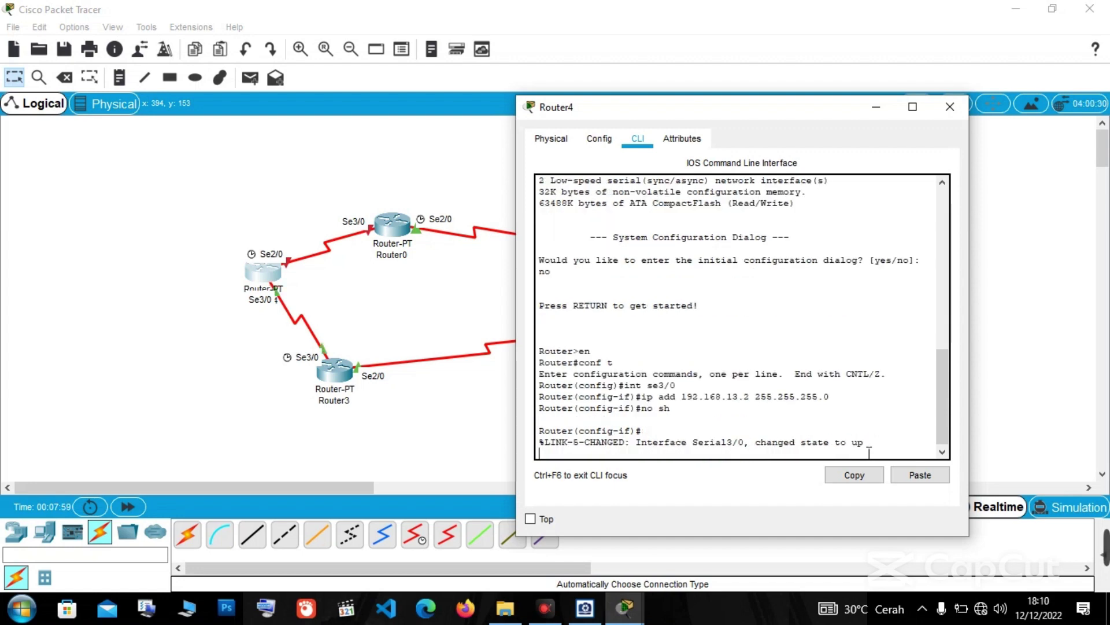
# Switch Router4's configuration to int se2/0 and try to reuse the 192.168.13.2 address command there.
pyautogui.write('int se2/0')
pyautogui.press('Return')
pyautogui.press('Up')
pyautogui.press('Return')
pyautogui.press('Up')
pyautogui.press('Up')
pyautogui.press('Up')
pyautogui.press('Return')
# Reselect Router4's se2/0, assign it 192.168.14.2 with mask 255.255.255.0 using the recalled command, enable it with no sh, and minimize the window.
pyautogui.press('Up')
pyautogui.press('Up')
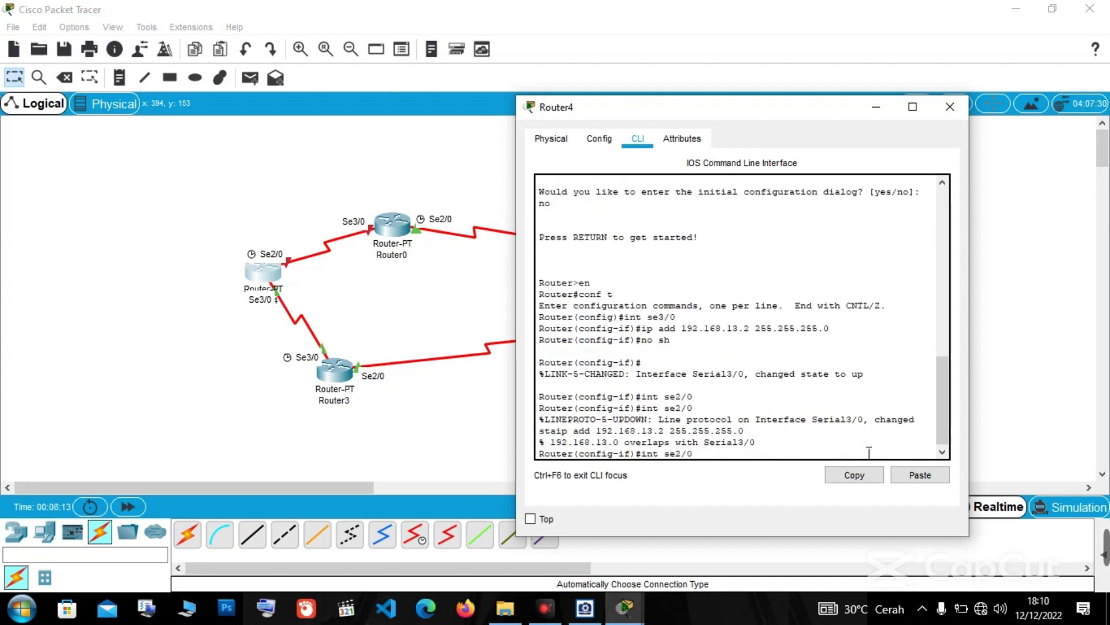
pyautogui.press('Return')
pyautogui.press('Up')
pyautogui.press('Up')
pyautogui.press('Left')
pyautogui.press('Left')
pyautogui.press('Left')
pyautogui.press('Left')
pyautogui.press('Left')
pyautogui.press('Left')
pyautogui.press('Left')
pyautogui.press('Left')
pyautogui.press('Left')
pyautogui.press('Left')
pyautogui.press('Left')
pyautogui.press('Left')
pyautogui.press('Left')
pyautogui.press('Left')
pyautogui.press('Left')
pyautogui.press('Left')
pyautogui.press('BackSpace')
pyautogui.write('4')
pyautogui.press('Return')
pyautogui.write('no sh')
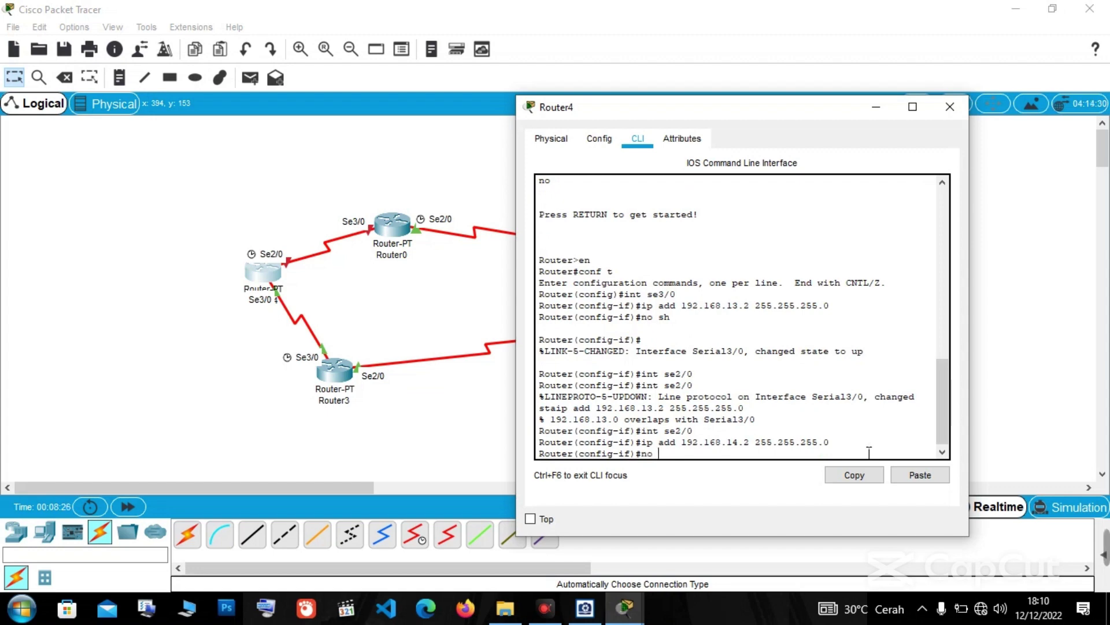
pyautogui.press('Return')
pyautogui.click(876, 106)
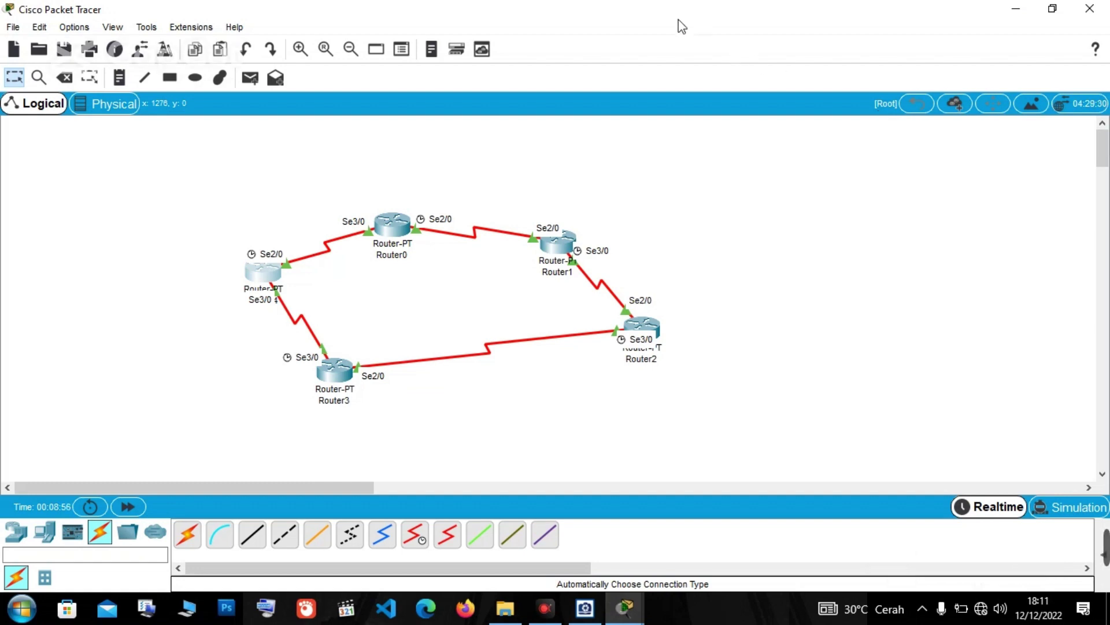
# Open Router0's command line and start RIP configuration with router rip, set to version 2.
pyautogui.click(397, 226)
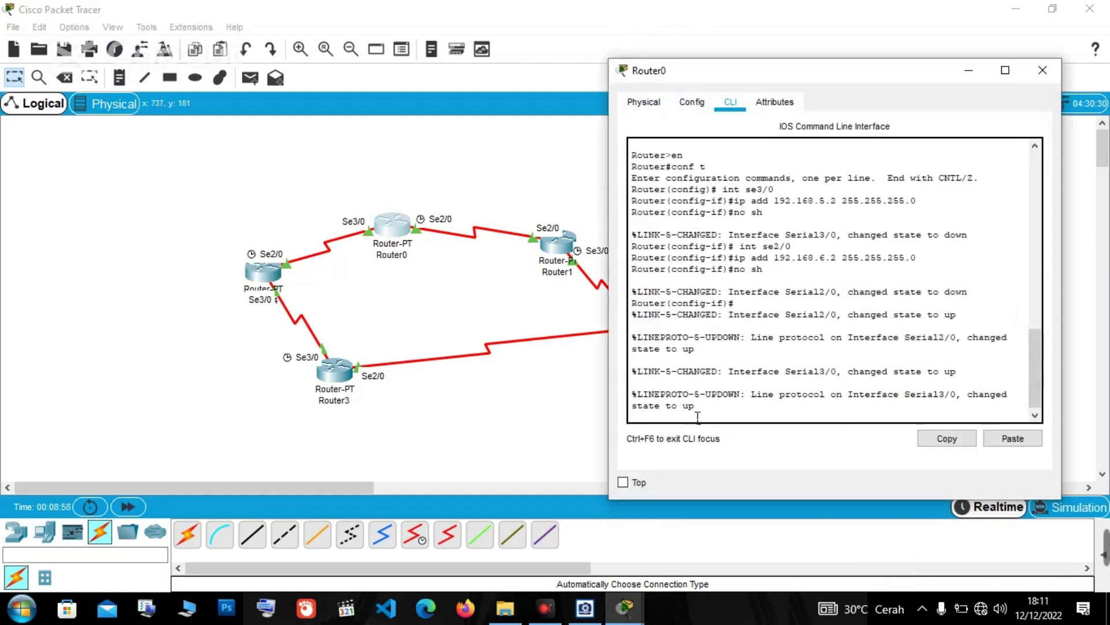
pyautogui.click(732, 418)
pyautogui.press('Return')
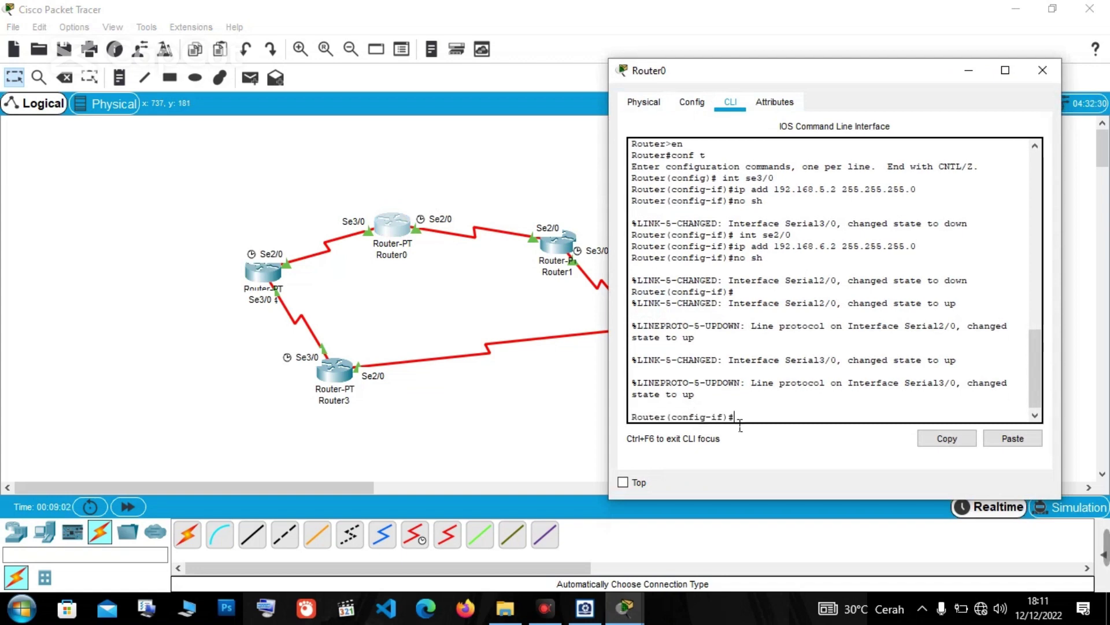
pyautogui.write('router rip')
pyautogui.press('Return')
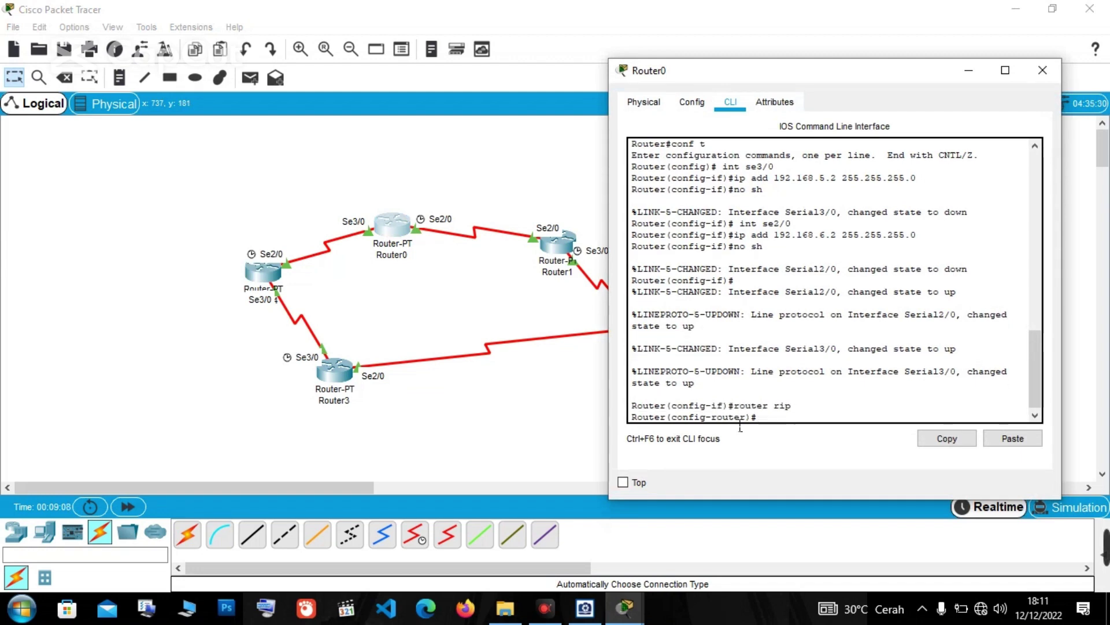
pyautogui.write('version 2')
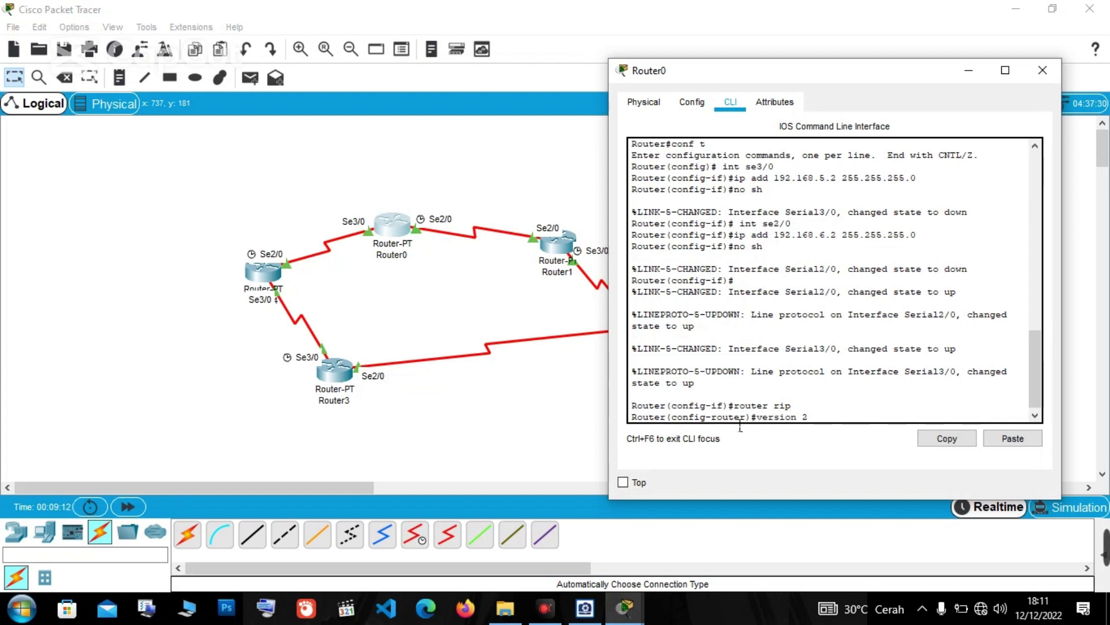
pyautogui.press('Return')
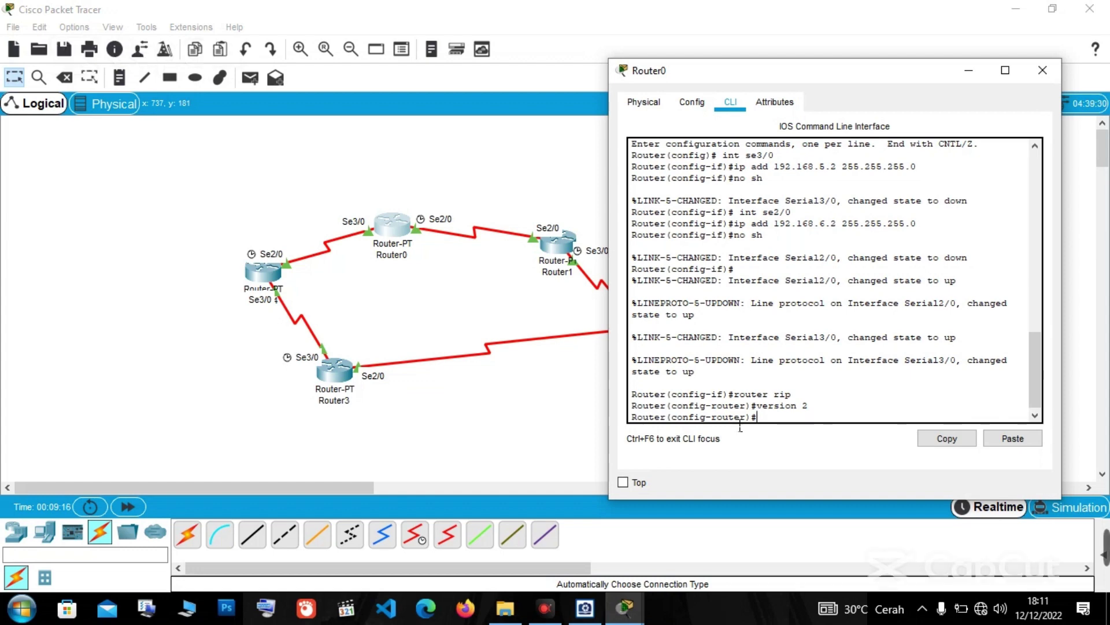
# Advertise network 192.168.5.0 in Router0's RIP configuration.
pyautogui.write('network')
pyautogui.write('192.')
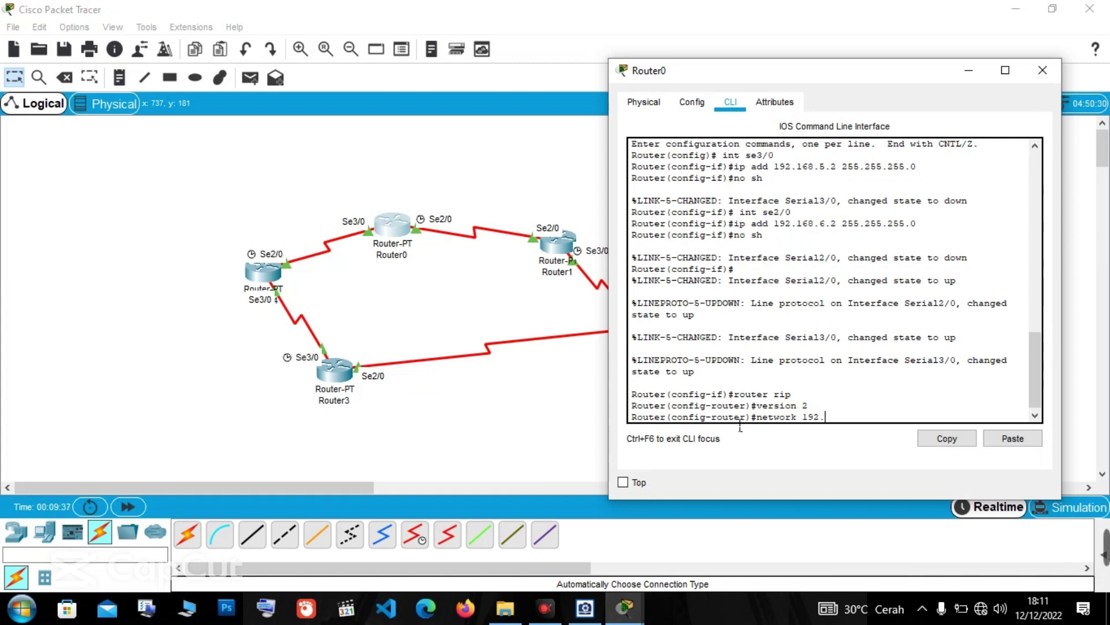
pyautogui.write('168.5.')
pyautogui.write('0')
pyautogui.press('Return')
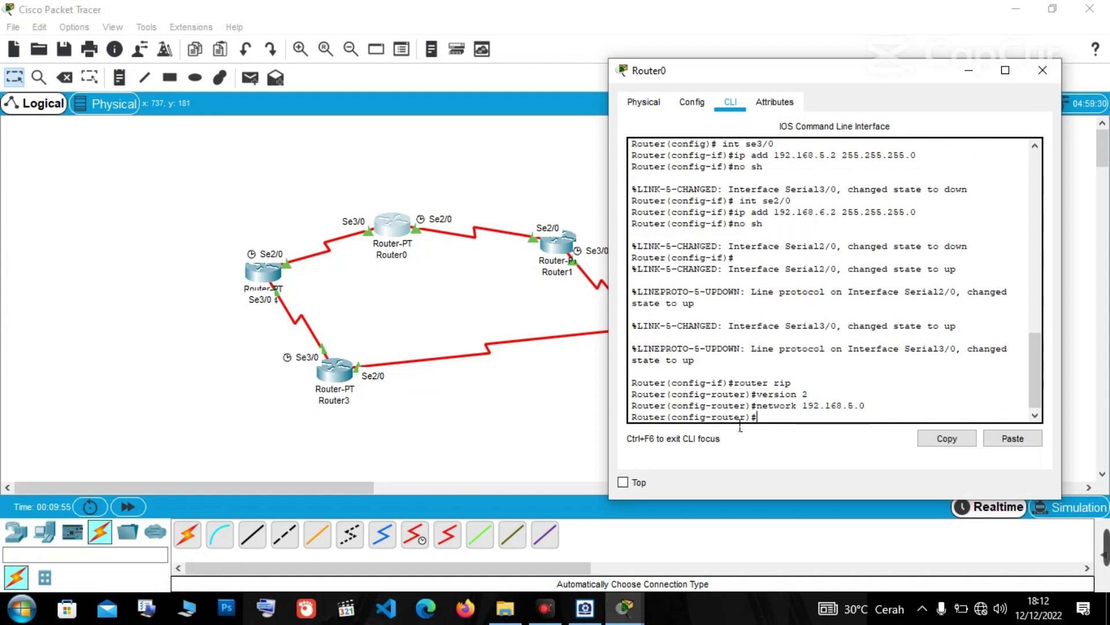
# Recall Router0's network command and change it to advertise network 192.168.6.0 in RIP.
pyautogui.press('Up')
pyautogui.press('Left')
pyautogui.press('Left')
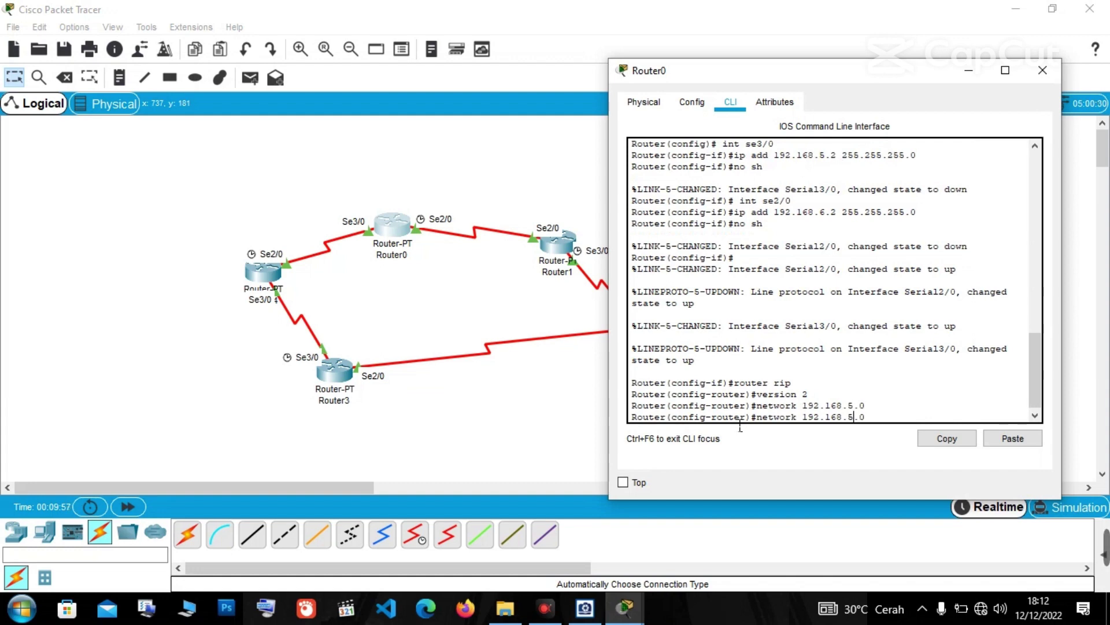
pyautogui.press('BackSpace')
pyautogui.write('6')
pyautogui.press('BackSpace')
pyautogui.write('6')
pyautogui.click(918, 418)
pyautogui.press('Return')
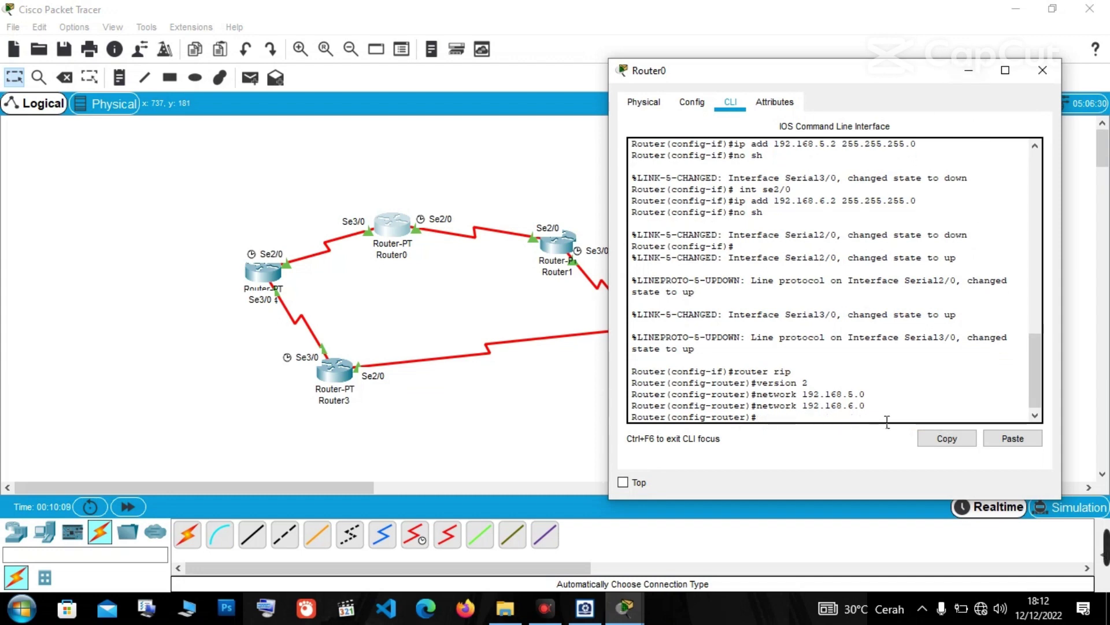
# Copy the network 192.168.5.0 command from Router0's command line and minimize its window.
pyautogui.moveTo(885, 382); pyautogui.dragTo(758, 398)
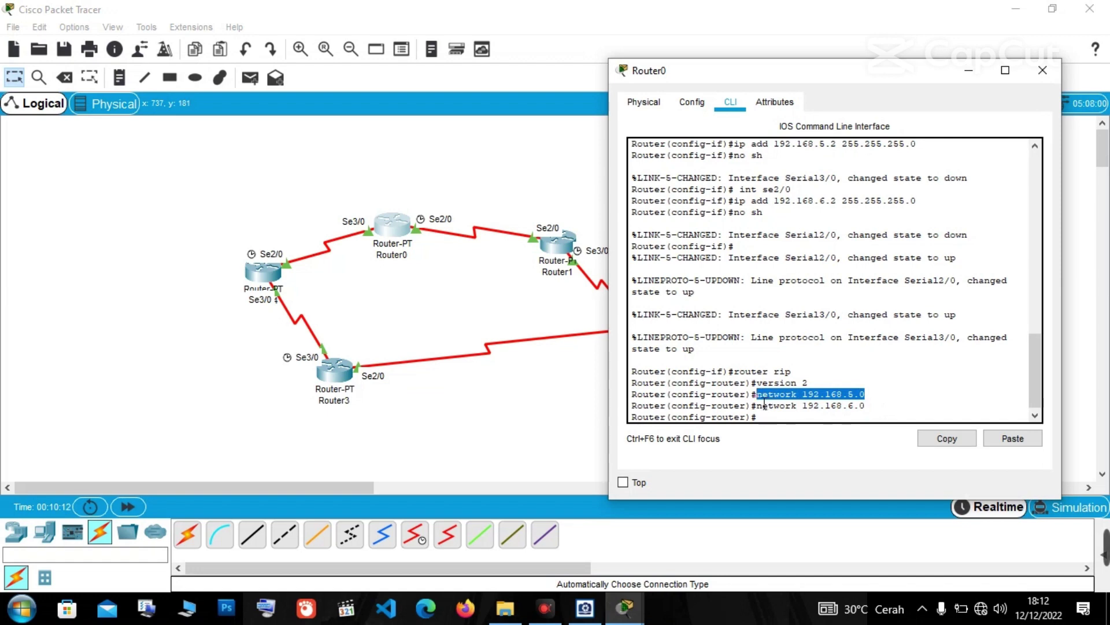
pyautogui.rightClick(792, 393)
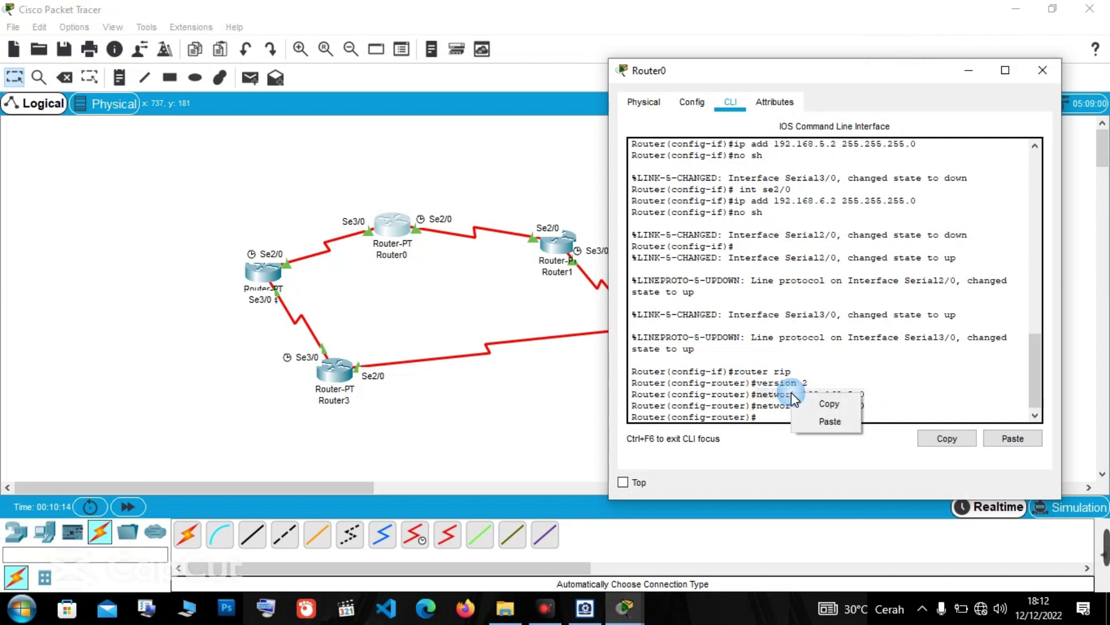
pyautogui.click(827, 404)
pyautogui.click(968, 70)
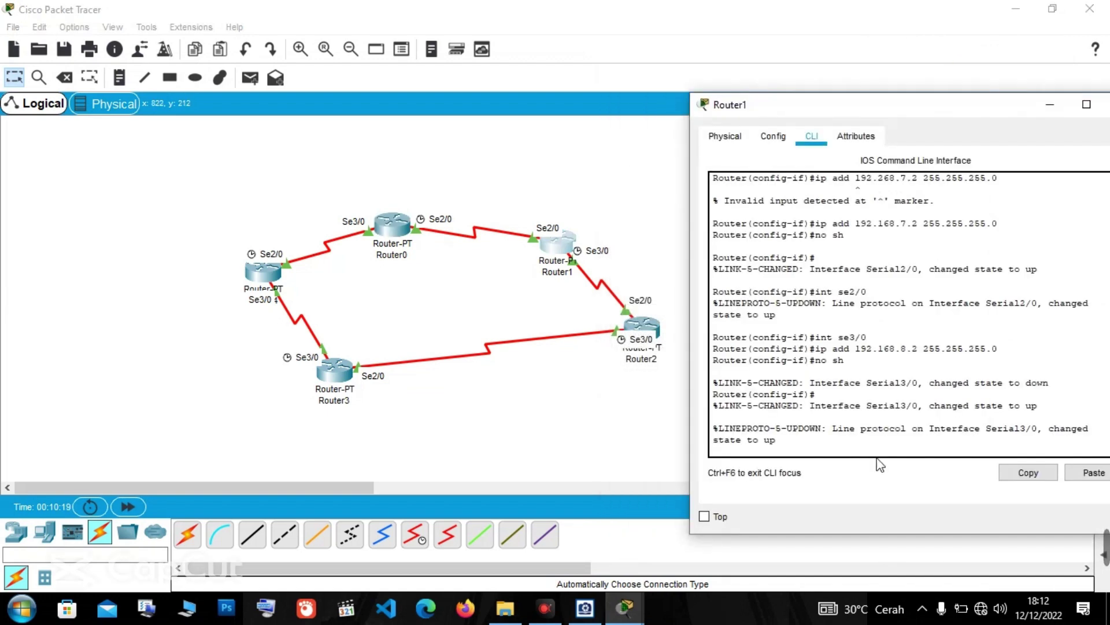
# Enable RIP on Router1 with router rip and set it to version 2.
pyautogui.press('Return')
pyautogui.write('router roip')
pyautogui.press('Return')
pyautogui.write('version 2')
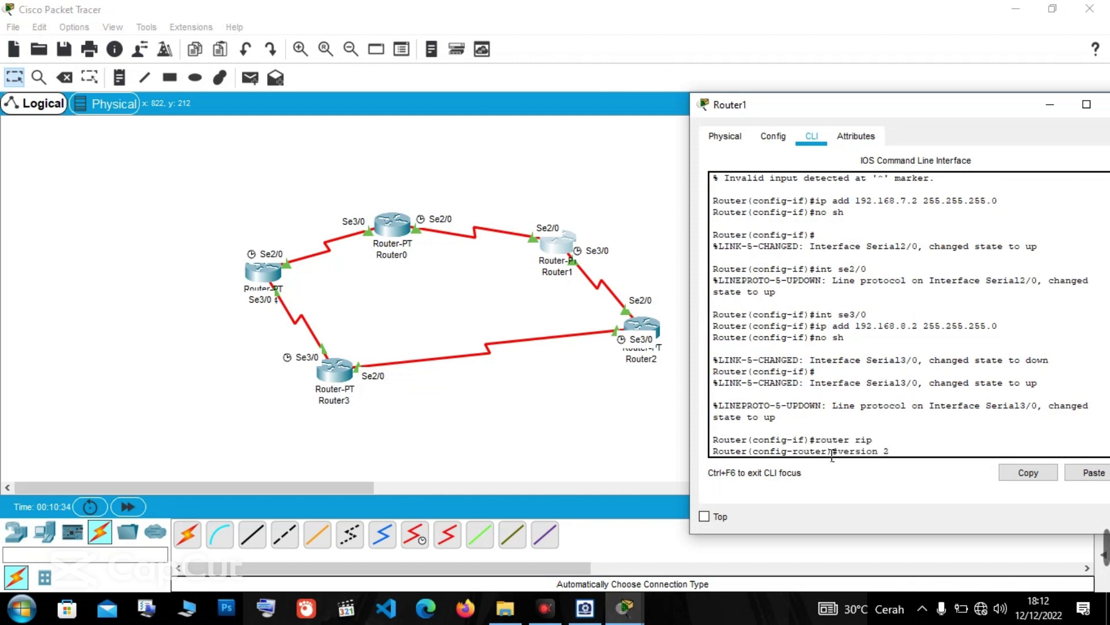
pyautogui.press('Return')
# Paste the copied network command into Router1 and edit it to advertise 192.168.7.0.
pyautogui.rightClick(831, 436)
pyautogui.click(879, 467)
pyautogui.press('Left')
pyautogui.press('Left')
pyautogui.press('BackSpace')
pyautogui.write('7')
pyautogui.press('Return')
# Reuse Router1's last network command to advertise 192.168.8.0 as well.
pyautogui.press('Up')
pyautogui.press('Left')
pyautogui.press('Left')
pyautogui.press('BackSpace')
pyautogui.write('8')
pyautogui.press('Return')
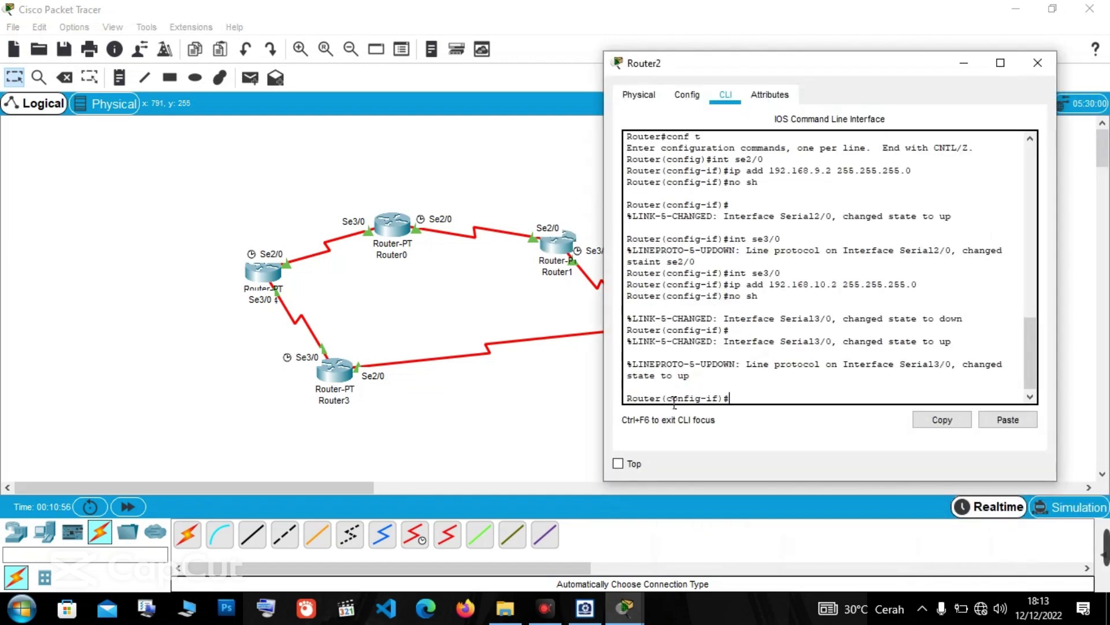
# Enable RIP version 2 on Router2 and advertise network 192.168.9.0 using the copied network command.
pyautogui.write('router rip')
pyautogui.press('Return')
pyautogui.write('version 2')
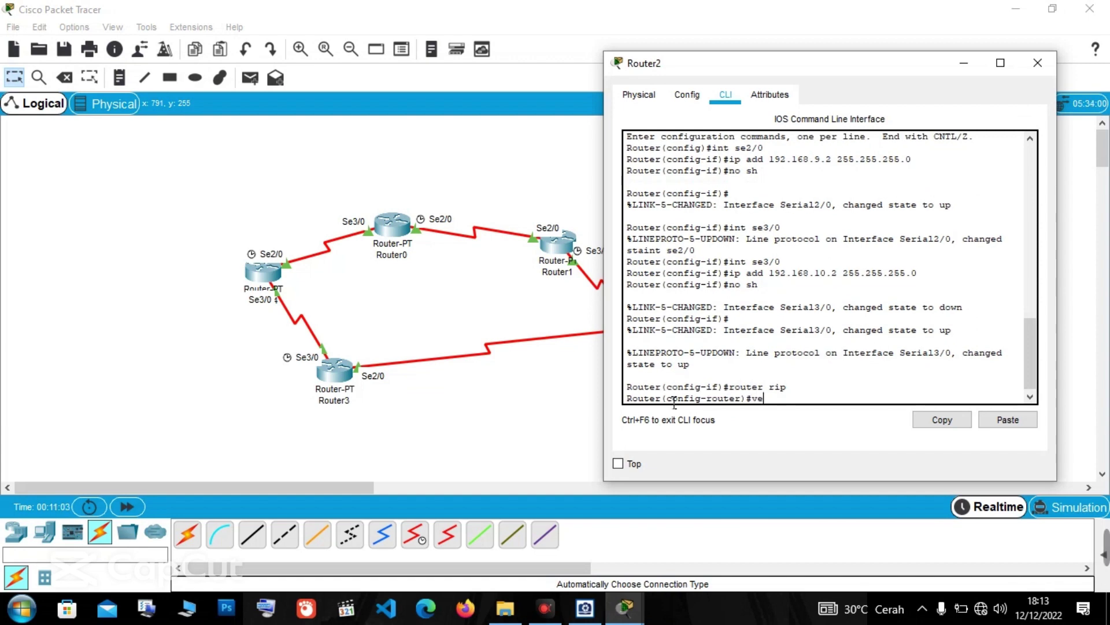
pyautogui.press('Return')
pyautogui.rightClick(760, 397)
pyautogui.click(807, 428)
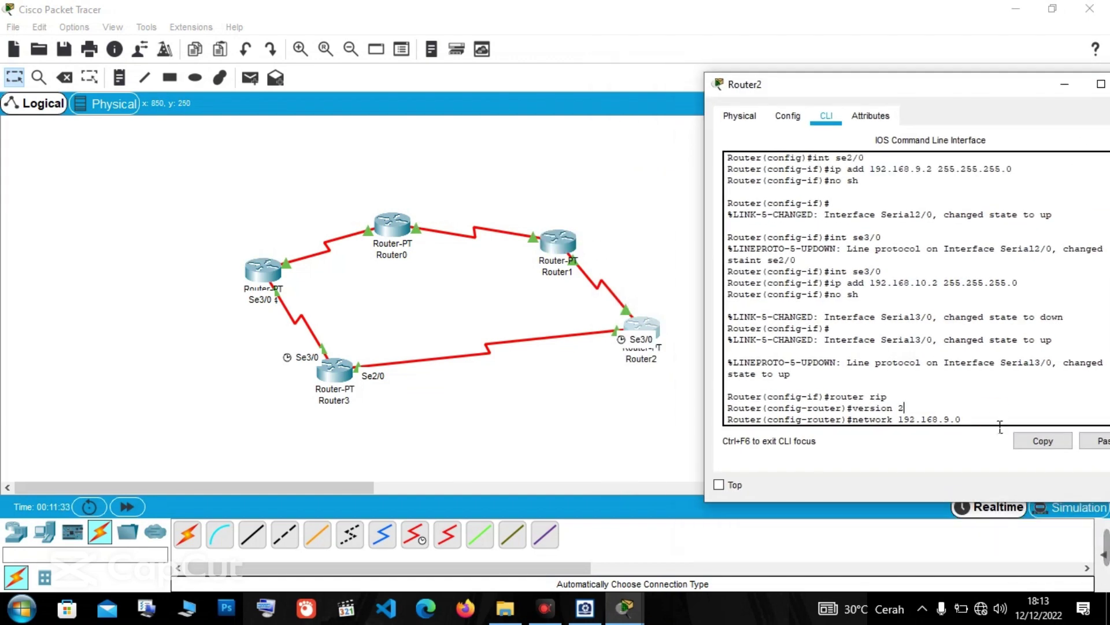
pyautogui.press('Return')
# Recall Router2's network command and change it to advertise network 192.168.10.0.
pyautogui.press('Up')
pyautogui.press('Left')
pyautogui.press('Left')
pyautogui.press('BackSpace')
pyautogui.write('10')
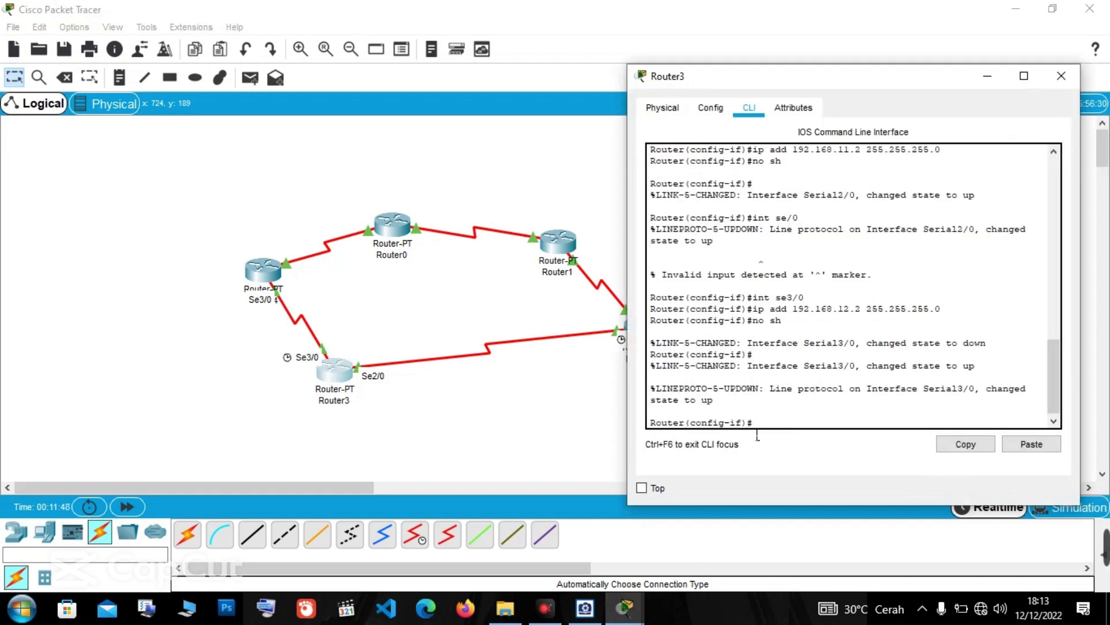
# Enable RIP on Router3 with router rip and set it to version 2.
pyautogui.write('router rip')
pyautogui.press('Return')
pyautogui.write('network 192.')
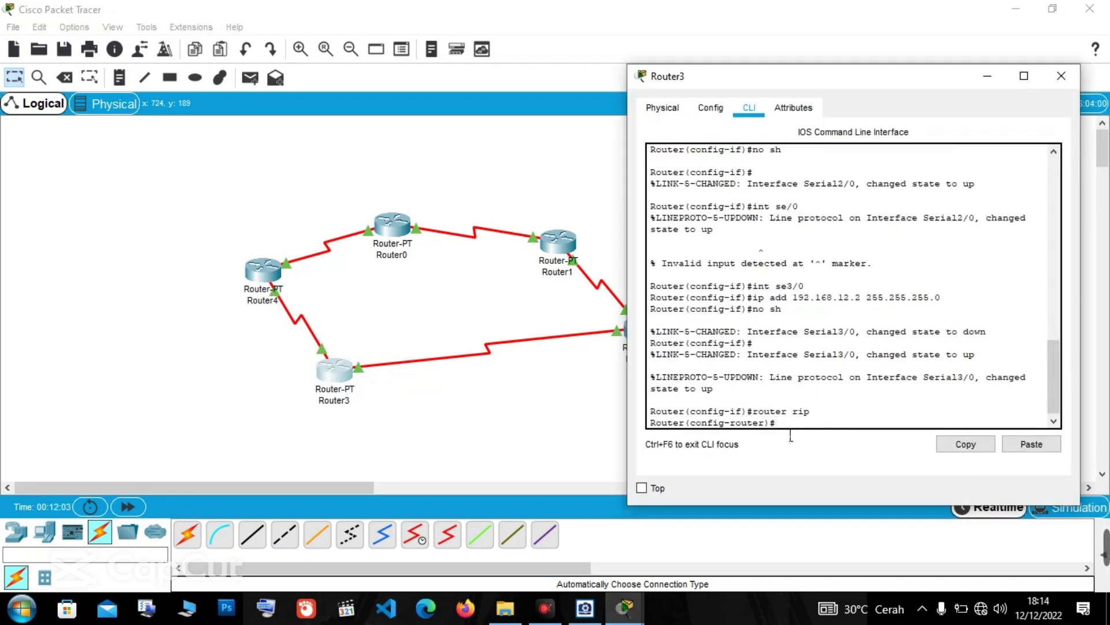
pyautogui.write('version 2')
pyautogui.press('Return')
# Advertise networks 192.168.11.0 and 192.168.12.0 on Router3 by pasting and editing the copied network command.
pyautogui.rightClick(789, 429)
pyautogui.click(805, 461)
pyautogui.press('Delete')
pyautogui.write('12')
pyautogui.press('Return')
pyautogui.press('Up')
pyautogui.press('Left')
pyautogui.press('Left')
pyautogui.press('BackSpace')
pyautogui.write('3')
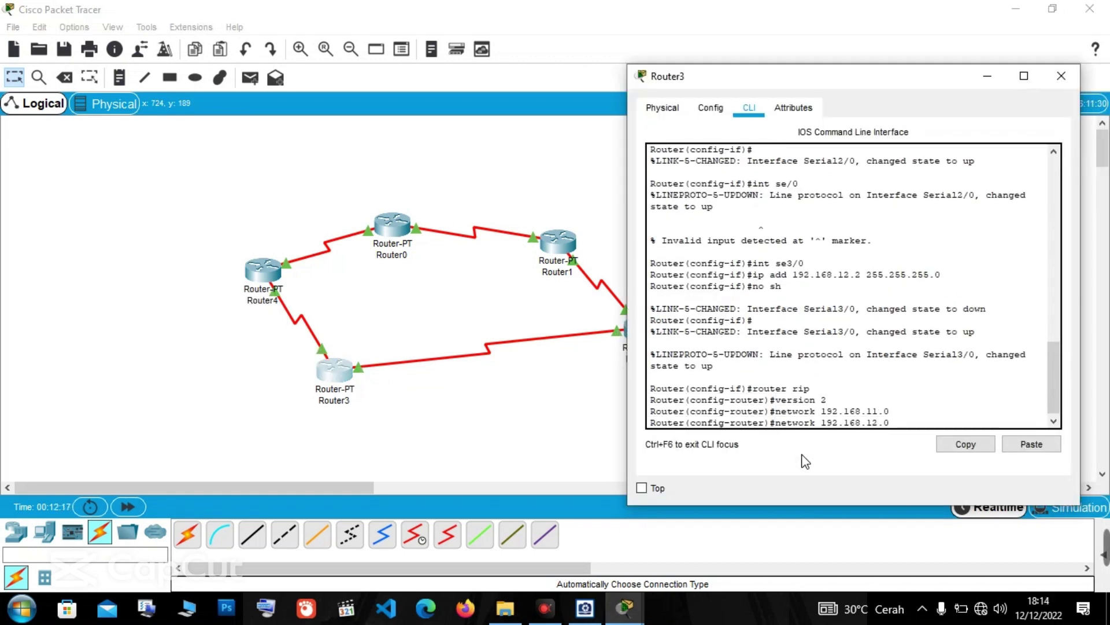
pyautogui.press('Return')
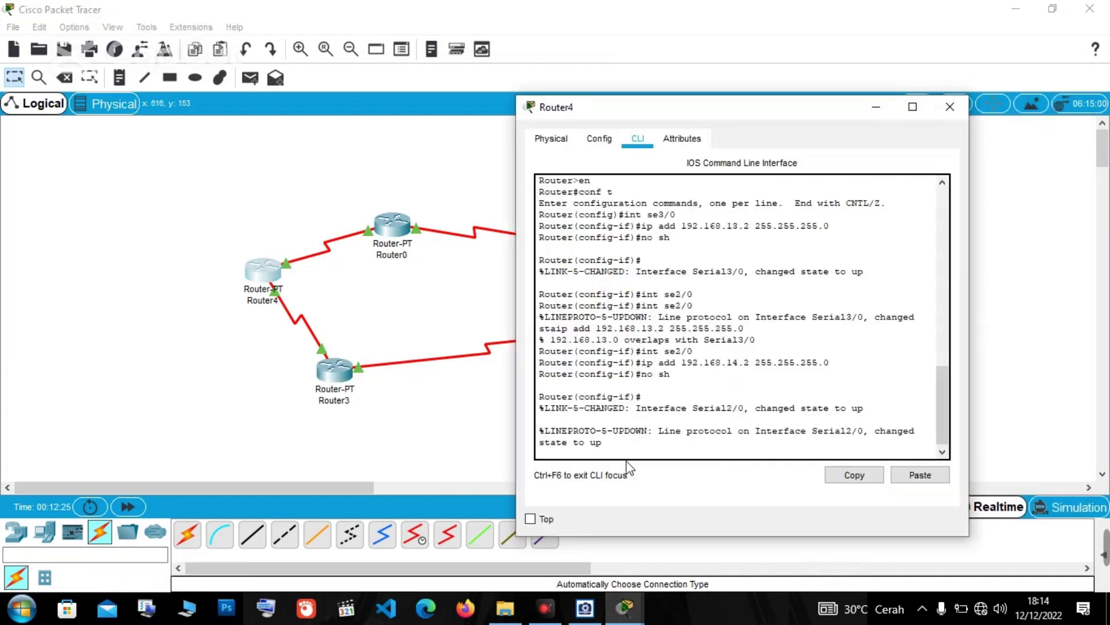
# Enable RIP on Router4 with router rip and set it to version 2.
pyautogui.press('Return')
pyautogui.write('router rip')
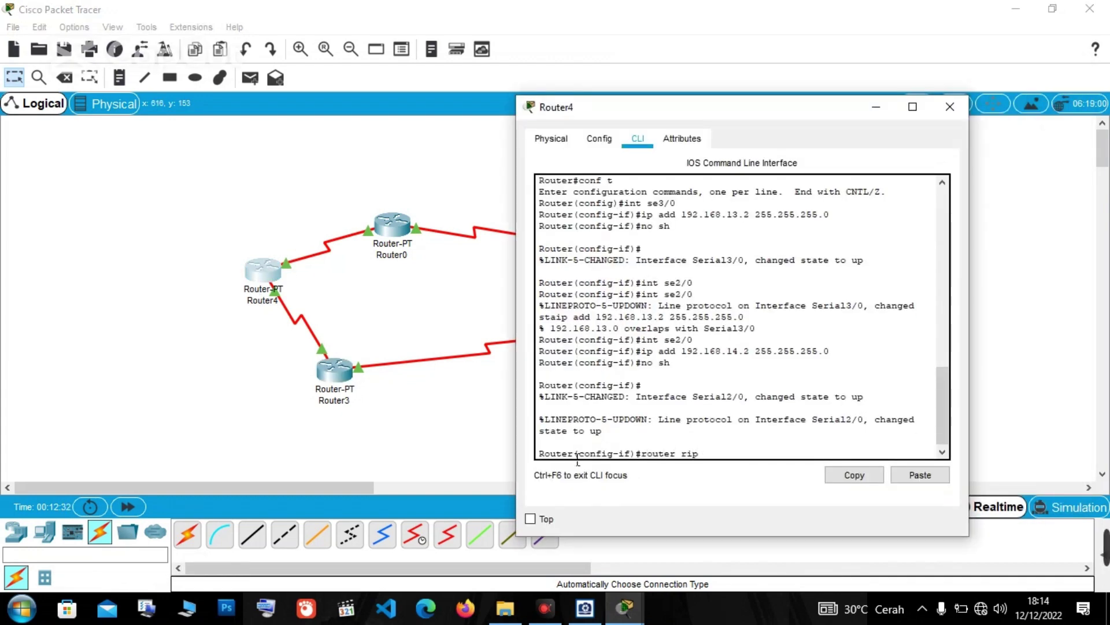
pyautogui.press('Return')
pyautogui.write('version 2')
pyautogui.press('Return')
# Advertise network 192.168.13.0 in Router4's RIP configuration.
pyautogui.write('network 192.168.1.0')
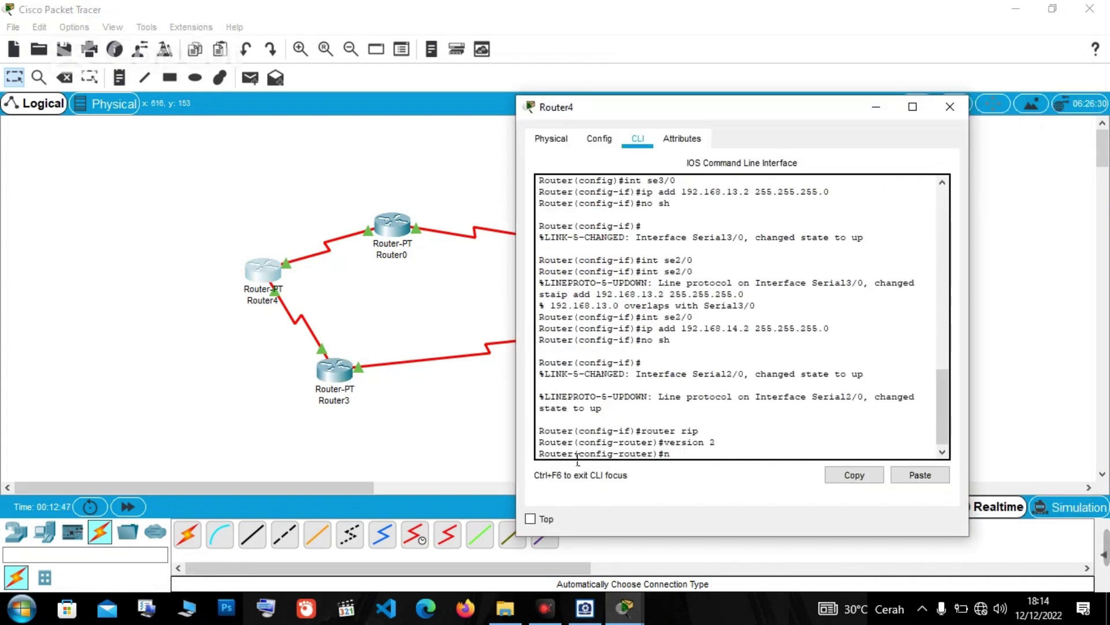
pyautogui.press('Left')
pyautogui.press('Left')
pyautogui.press('BackSpace')
pyautogui.moveTo(774, 114); pyautogui.dragTo(810, 93)
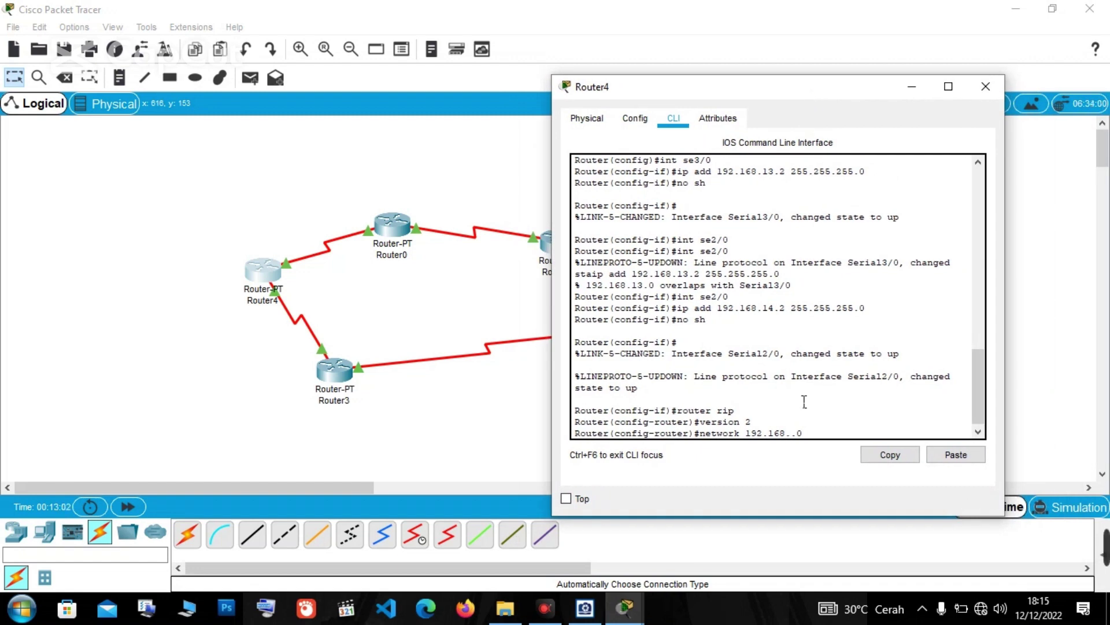
pyautogui.write('13')
pyautogui.press('Return')
# Recall Router4's network command and change it to advertise network 192.168.14.0.
pyautogui.press('Up')
pyautogui.press('Left')
pyautogui.press('Left')
pyautogui.press('BackSpace')
pyautogui.write('4')
pyautogui.press('Return')
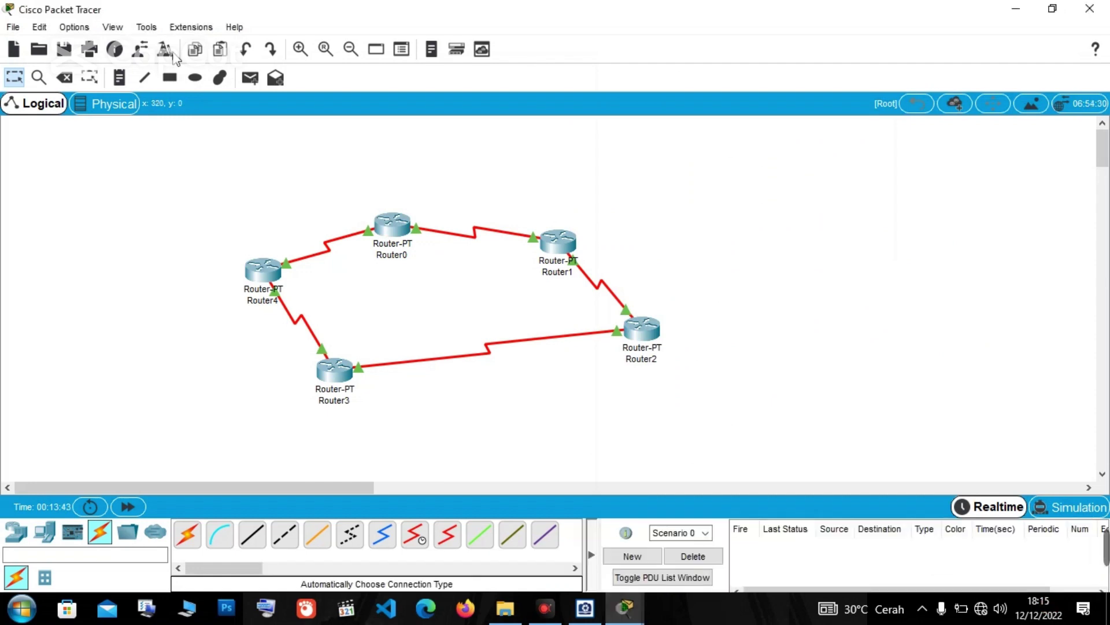
# Test connectivity with simple PDUs from Router0 to Router3, Router2 to Router4 and Router0 to Router1, then hide the PDU list.
pyautogui.click(392, 226)
pyautogui.click(334, 370)
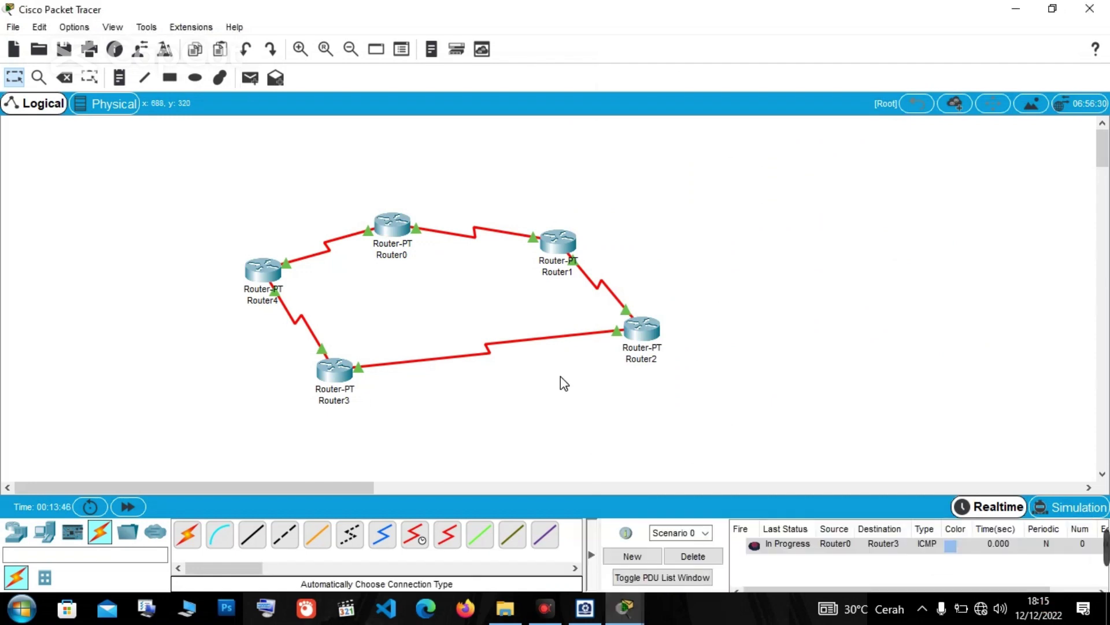
pyautogui.click(642, 330)
pyautogui.click(263, 269)
pyautogui.click(392, 226)
pyautogui.click(557, 243)
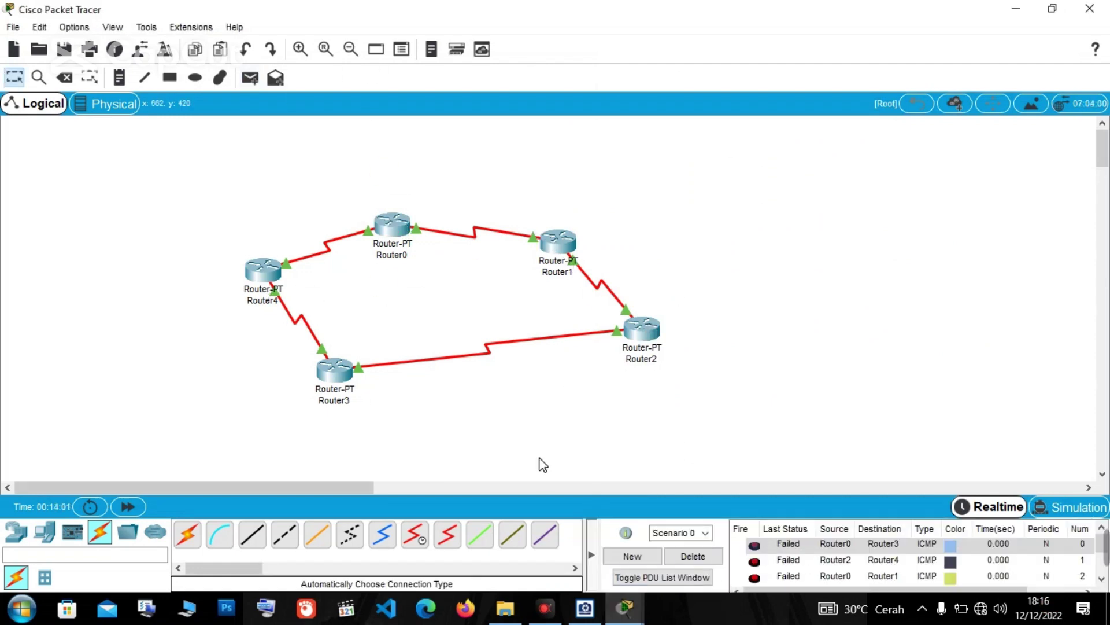
pyautogui.click(590, 555)
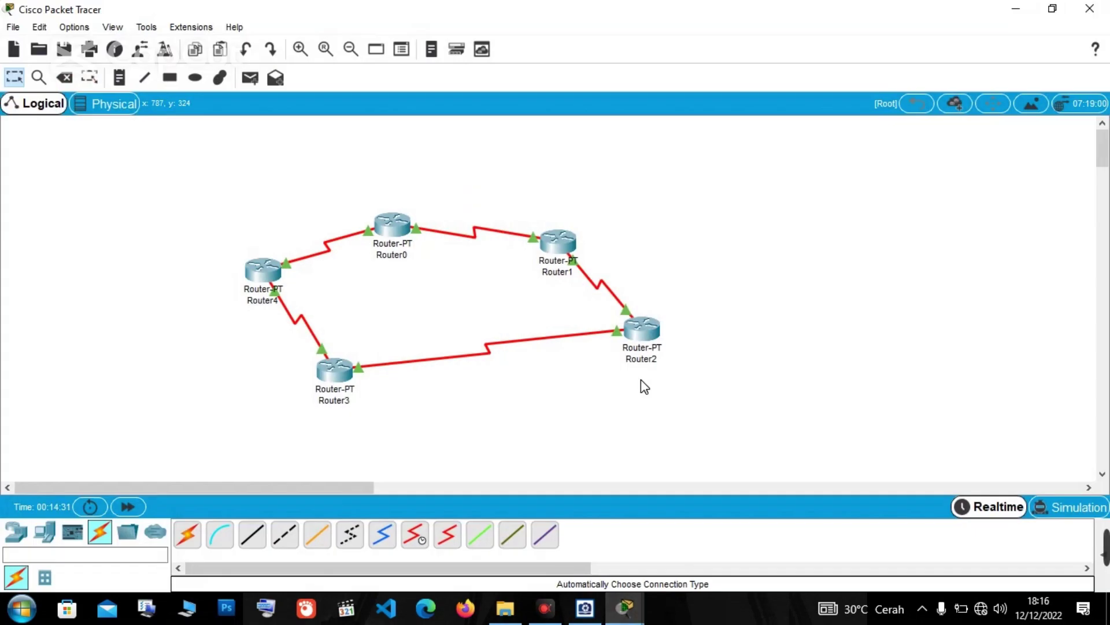
# Save the network file as UAS2.
pyautogui.hotkey('ctrl', 's')
pyautogui.write('UAS2')
pyautogui.press('Return')
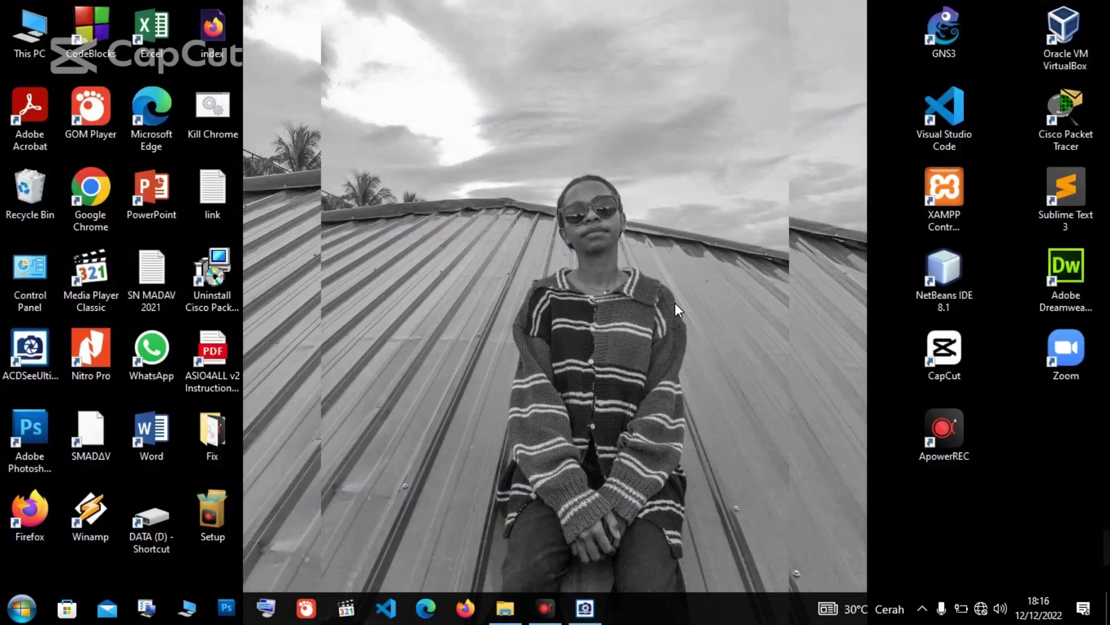